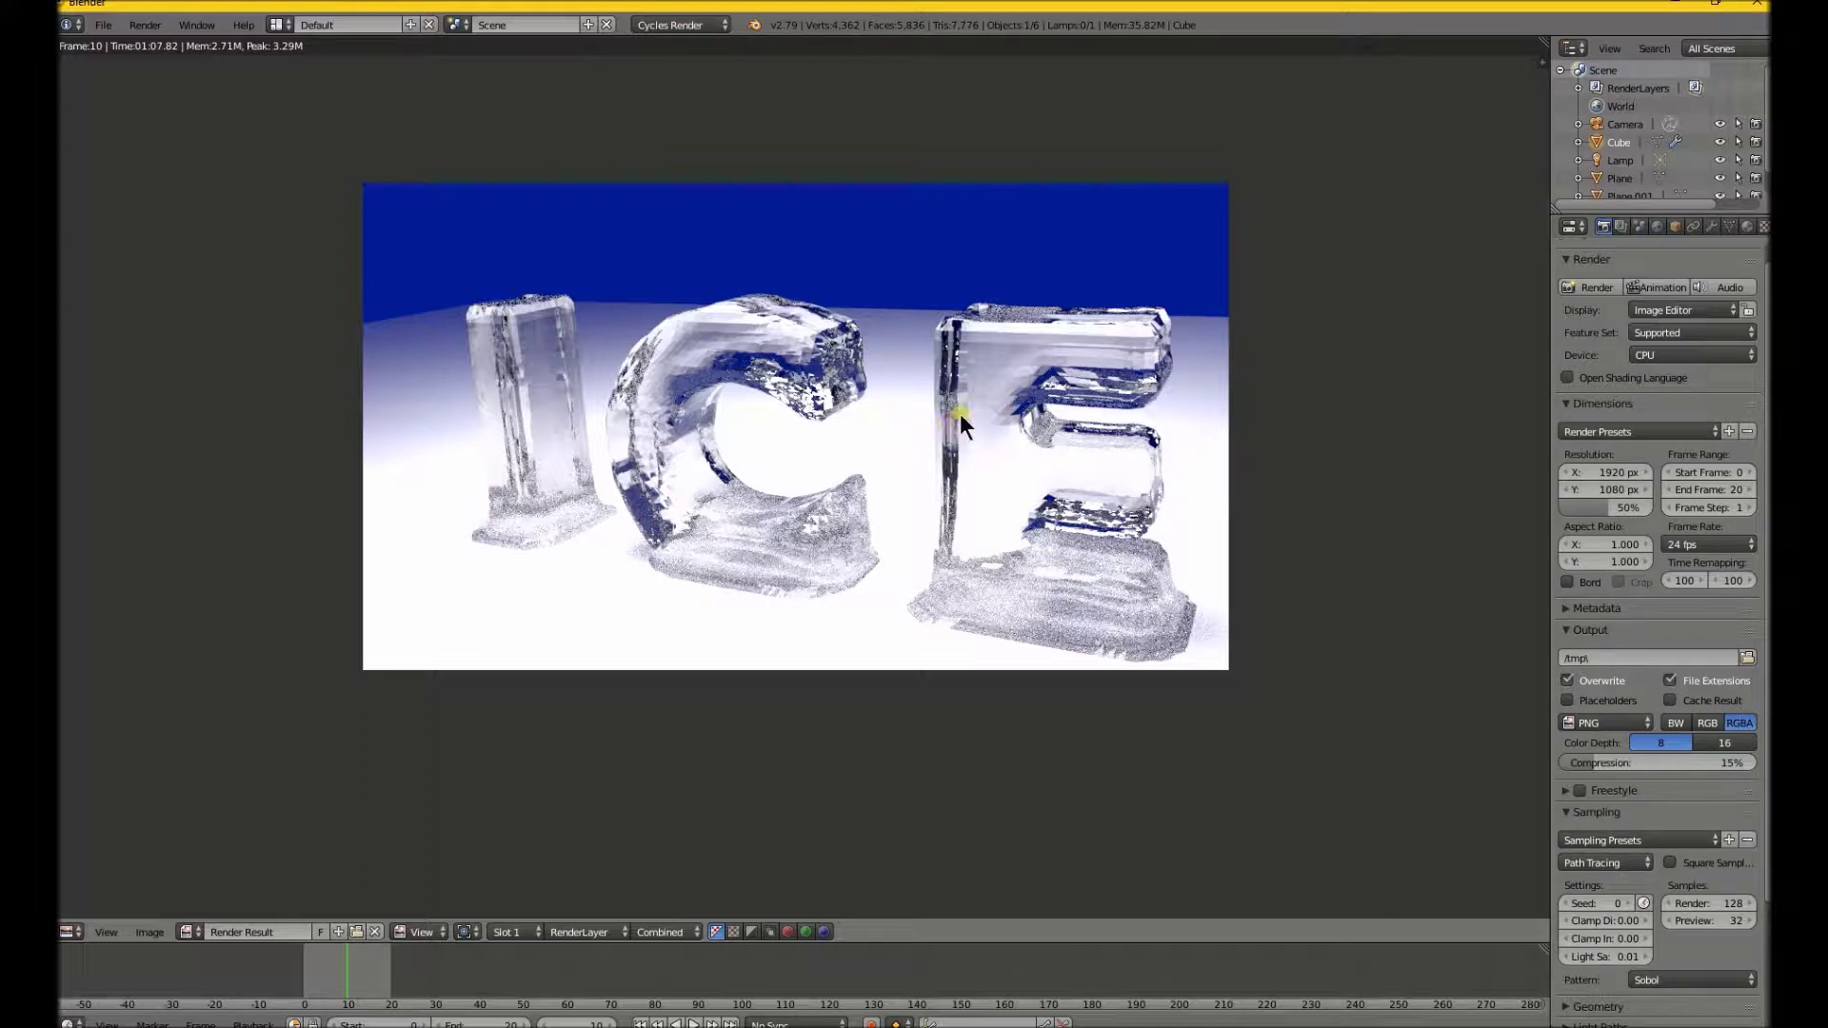
- Examine the finished ICE render, then close it and look at the letters' mesh from the front
scroll(952, 413, "down", 3)
scroll(952, 413, "up", 2)
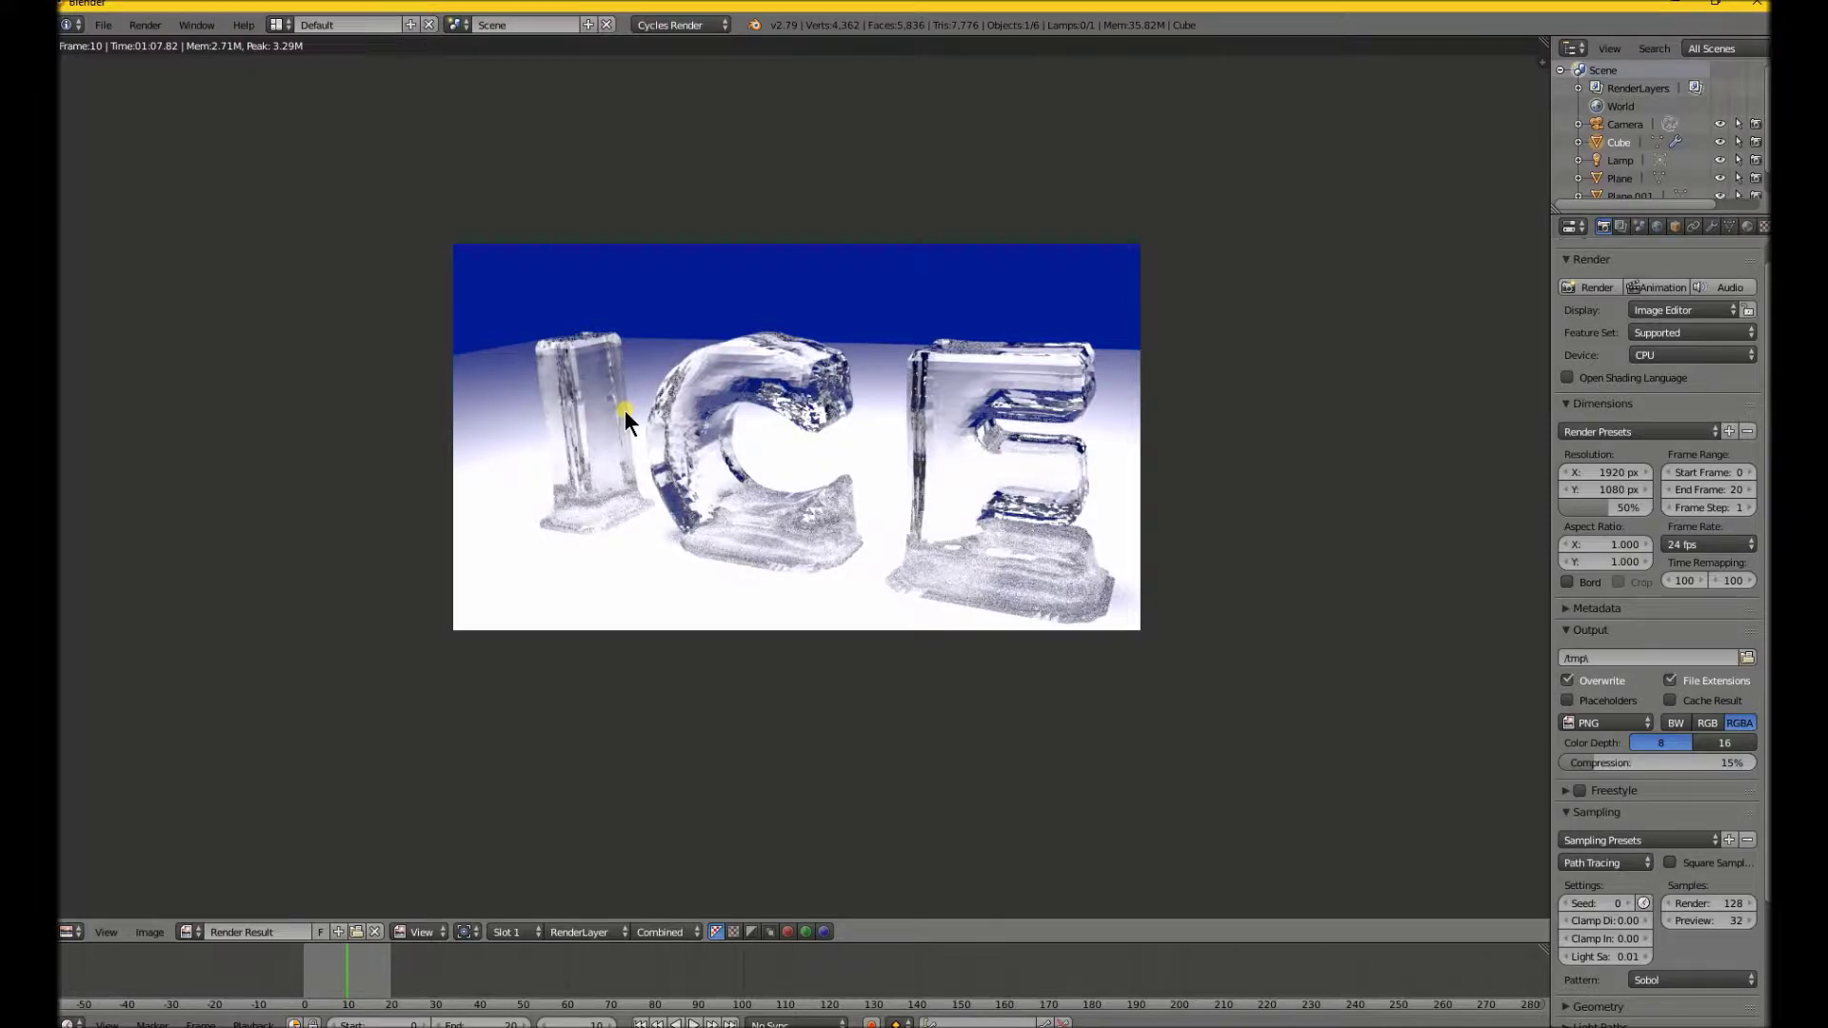
key("Escape")
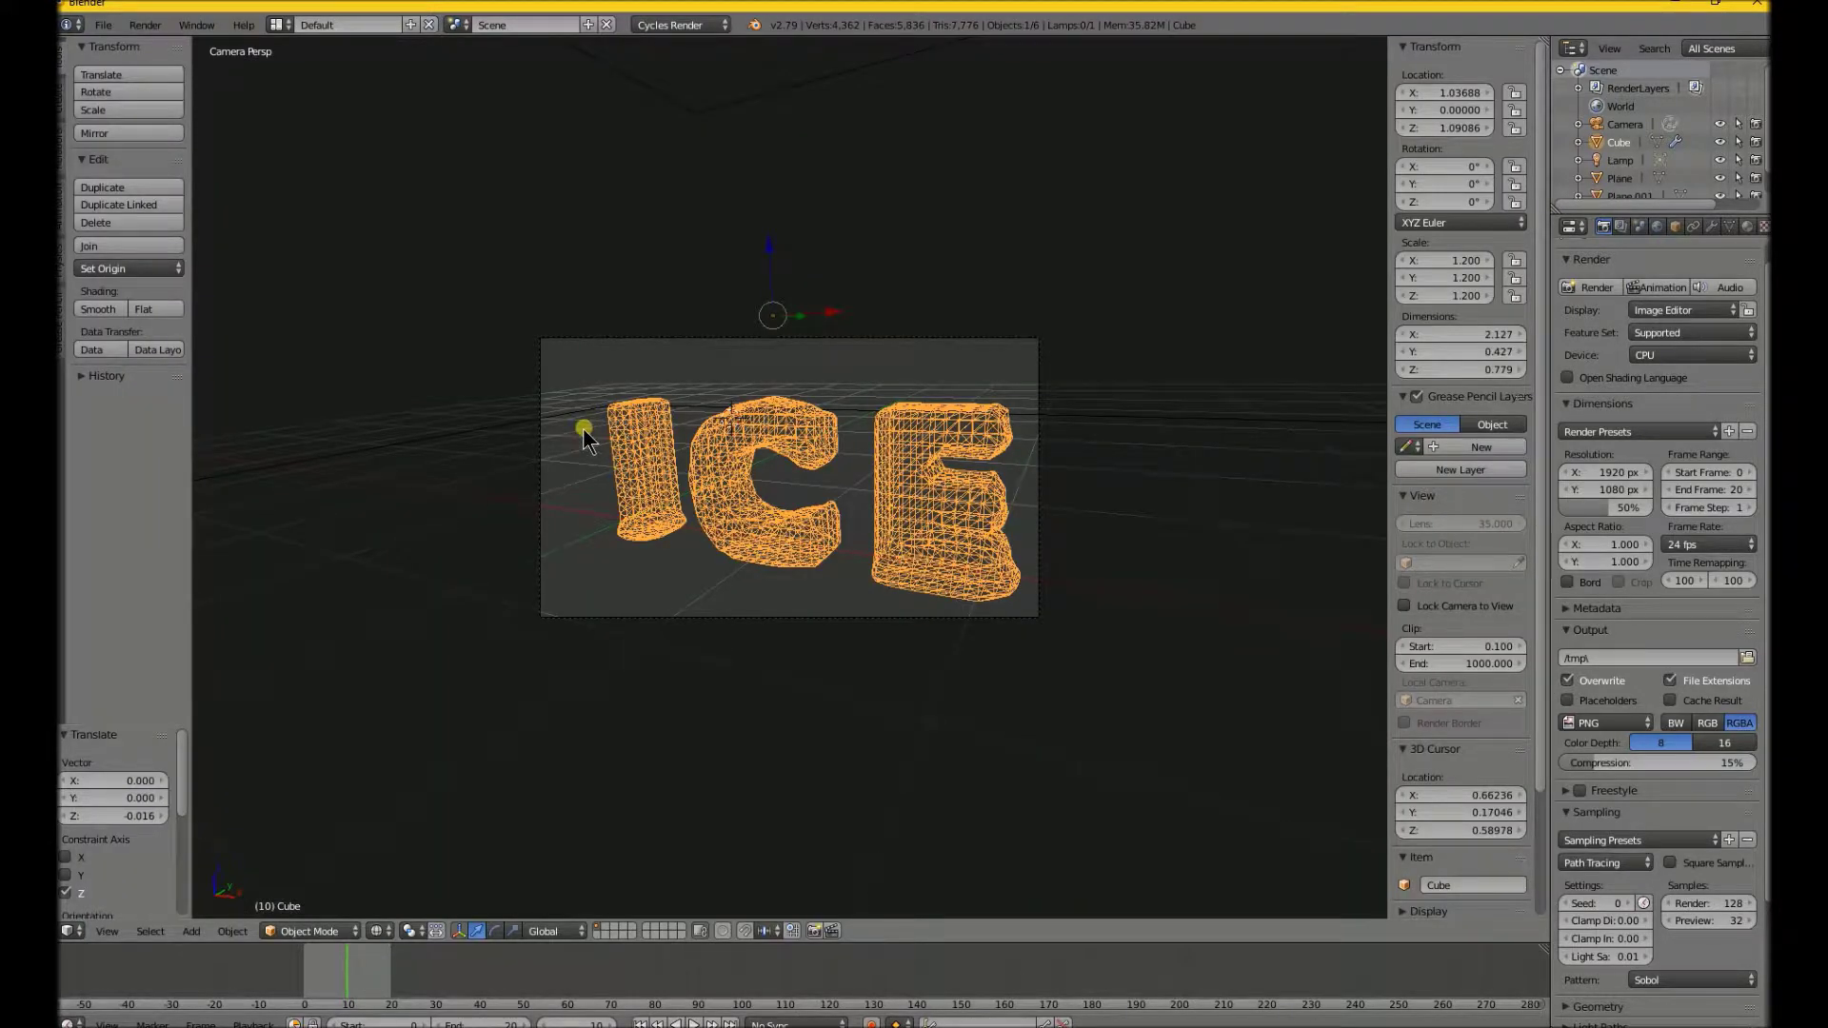
key("KP_1")
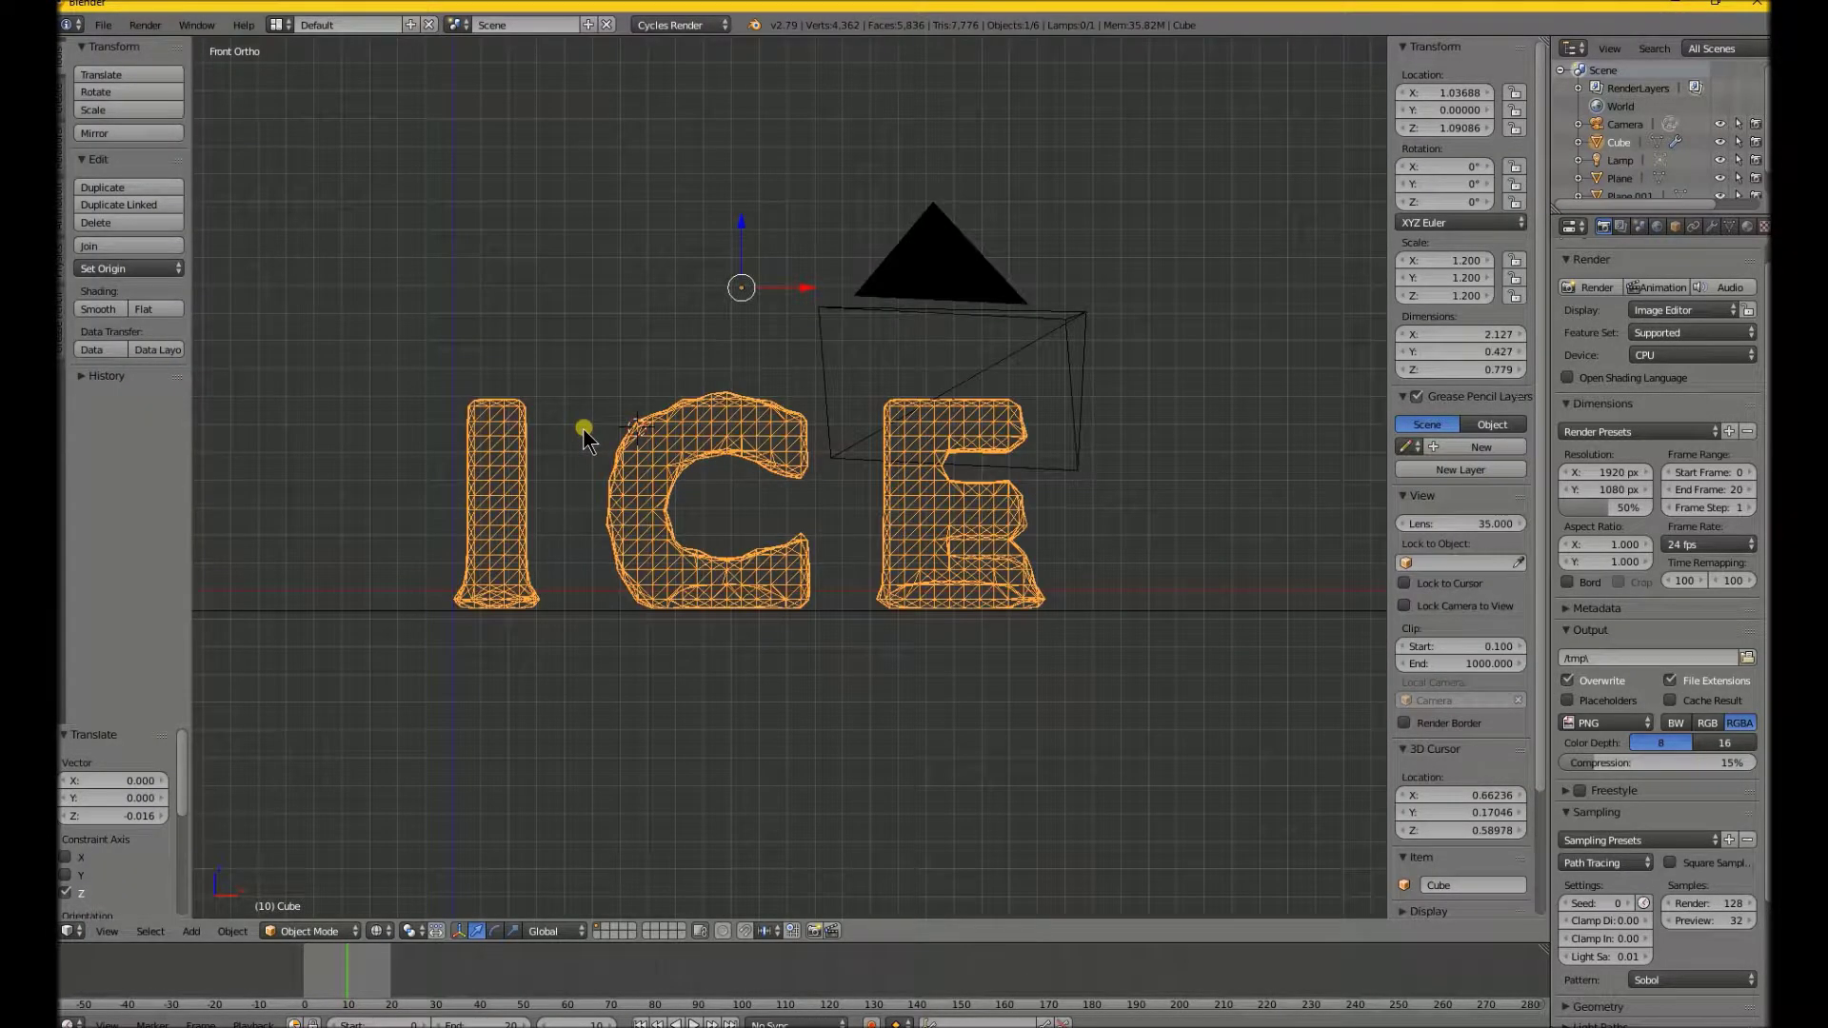
- Start a new scene by reloading the start-up file
left_click(102, 25)
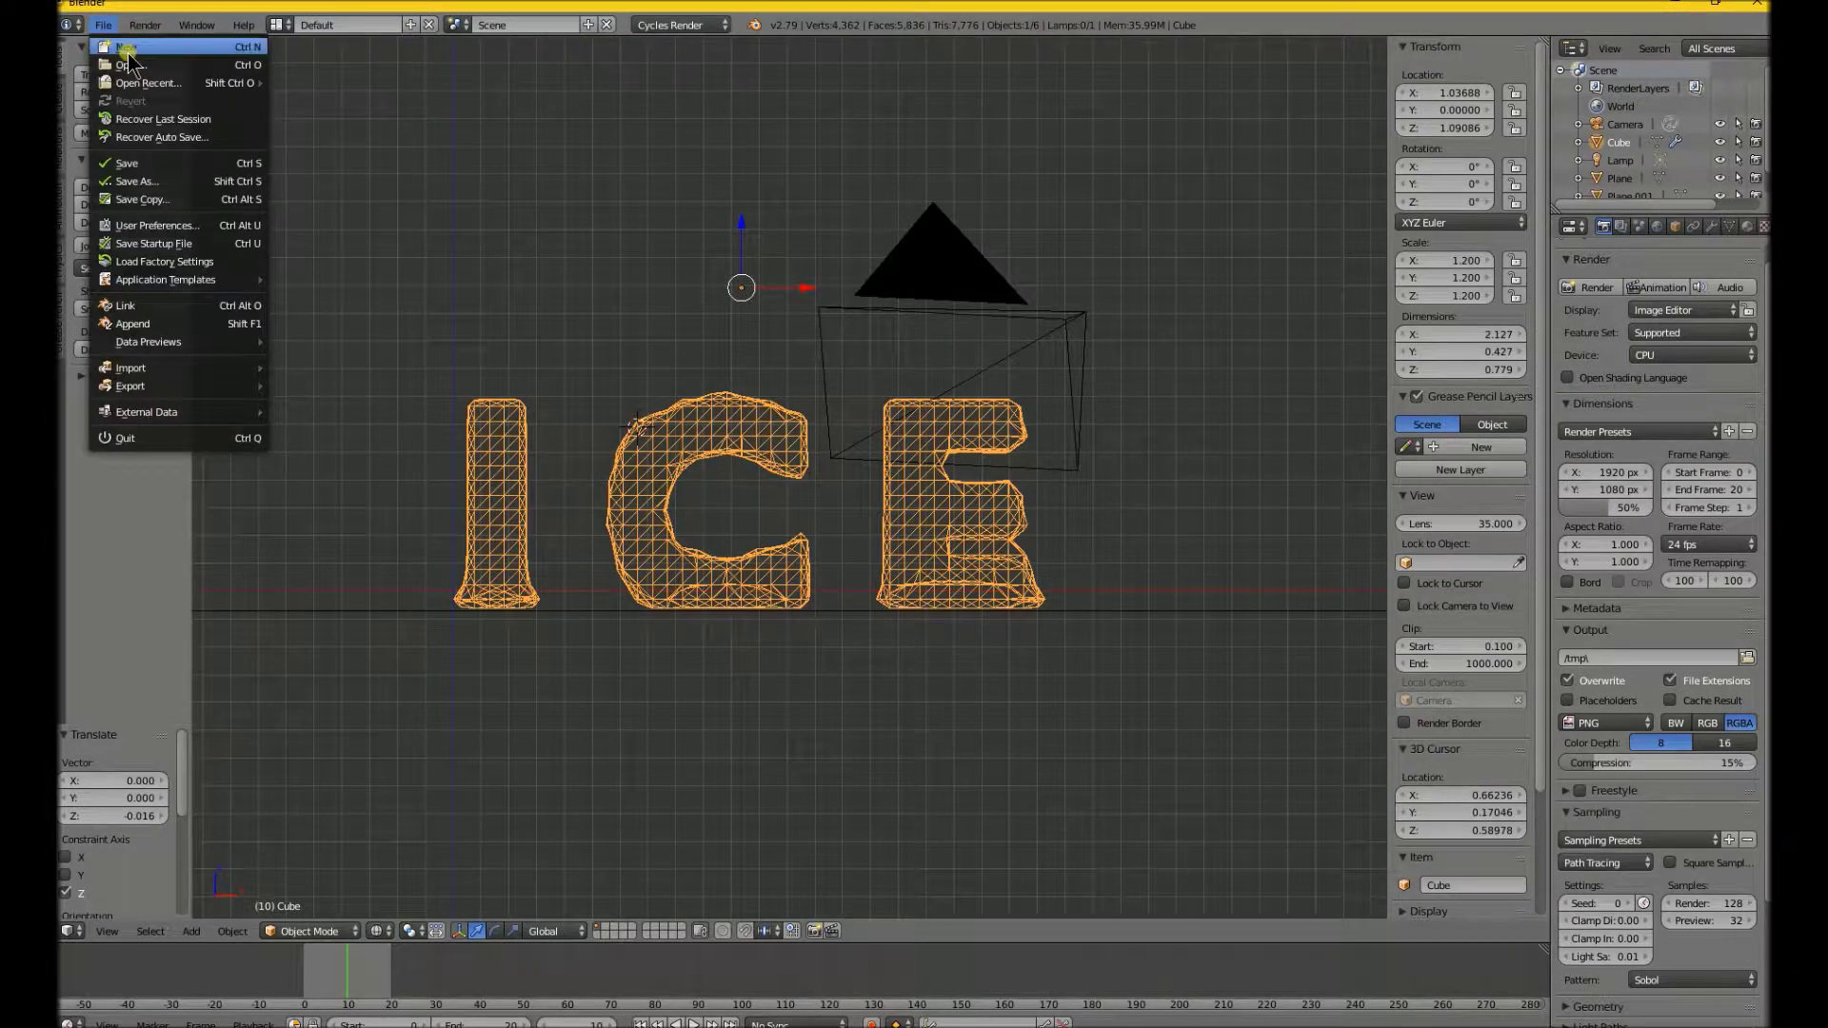
left_click(128, 50)
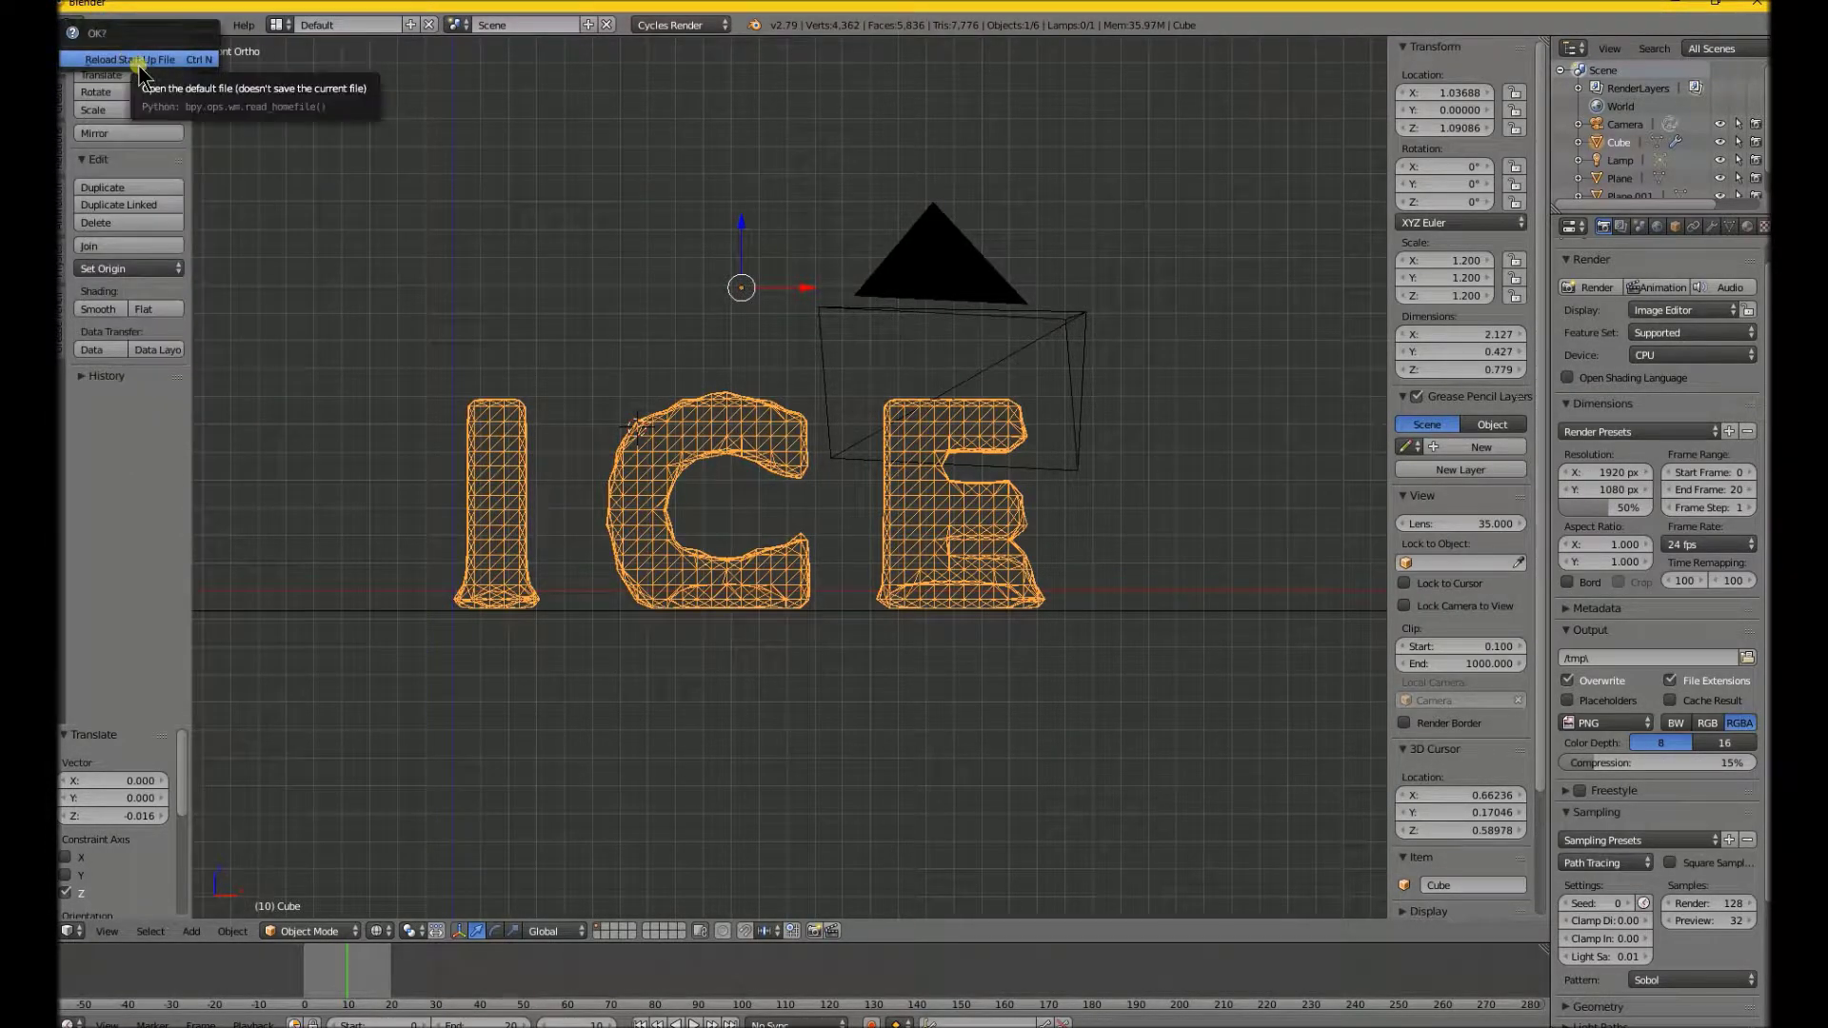
left_click(139, 61)
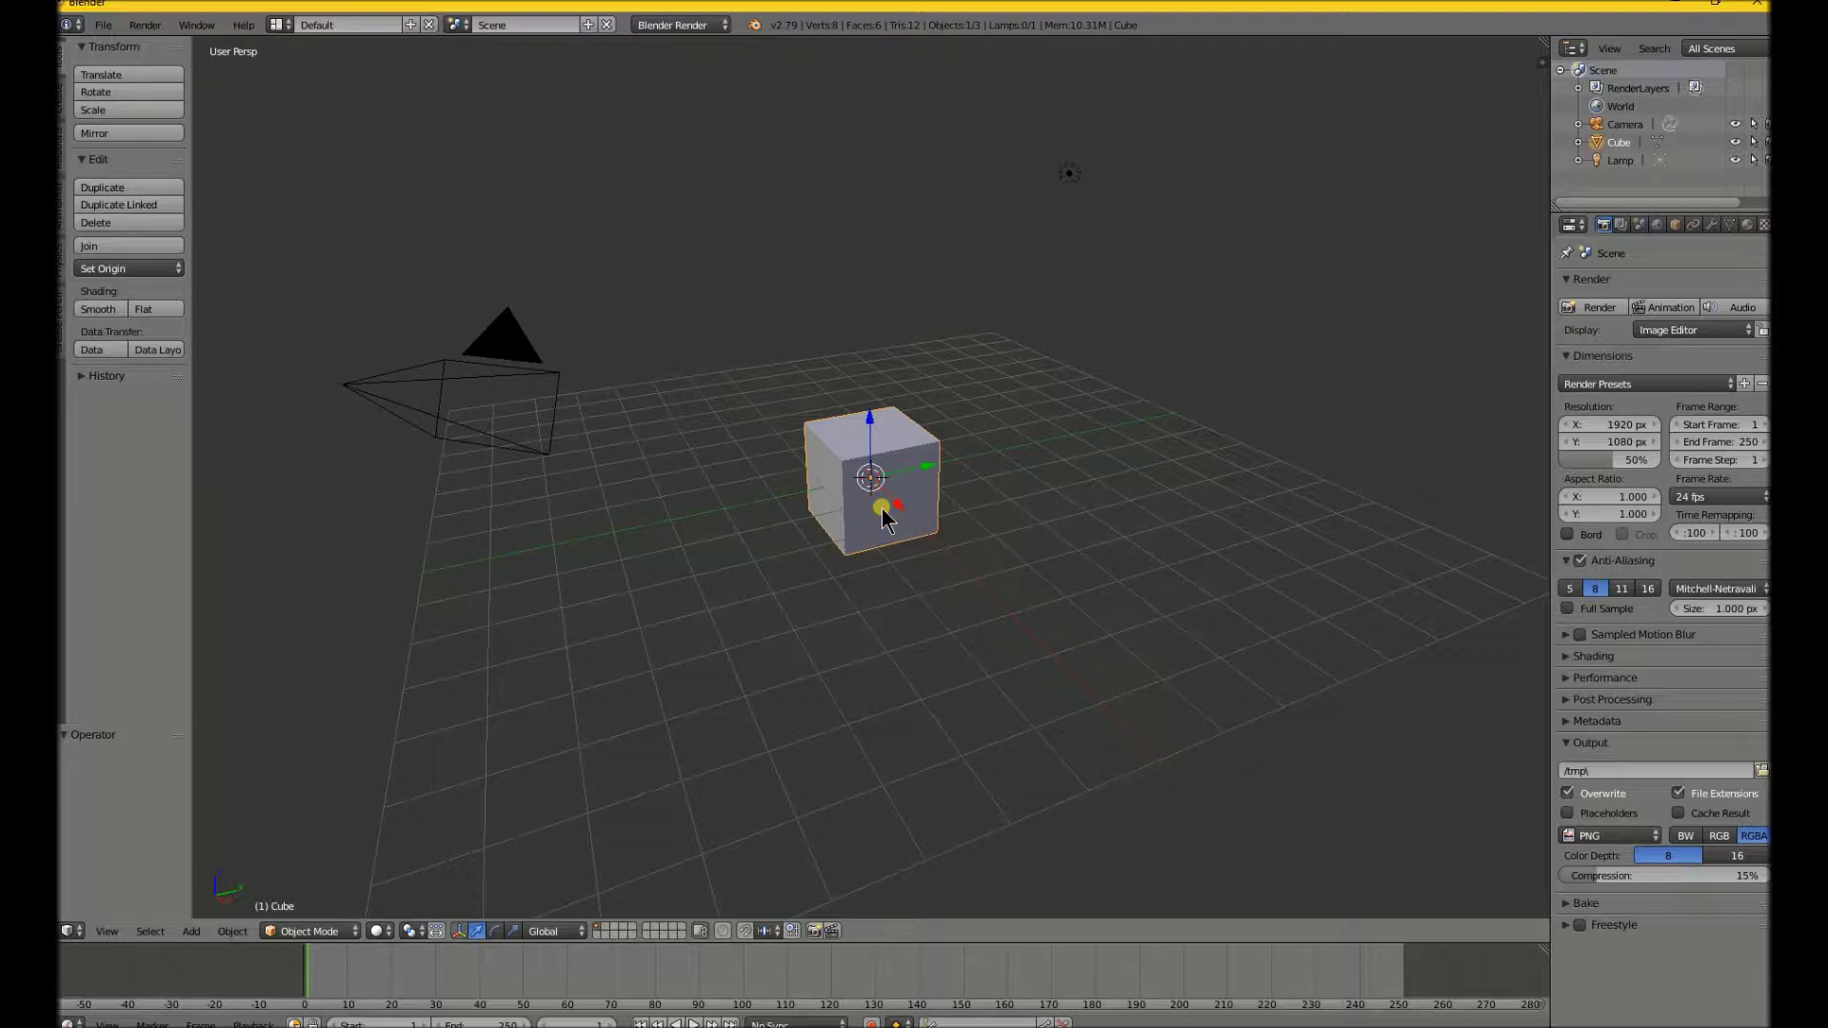
- Delete the default cube and switch the render engine to Cycles Render
key("x")
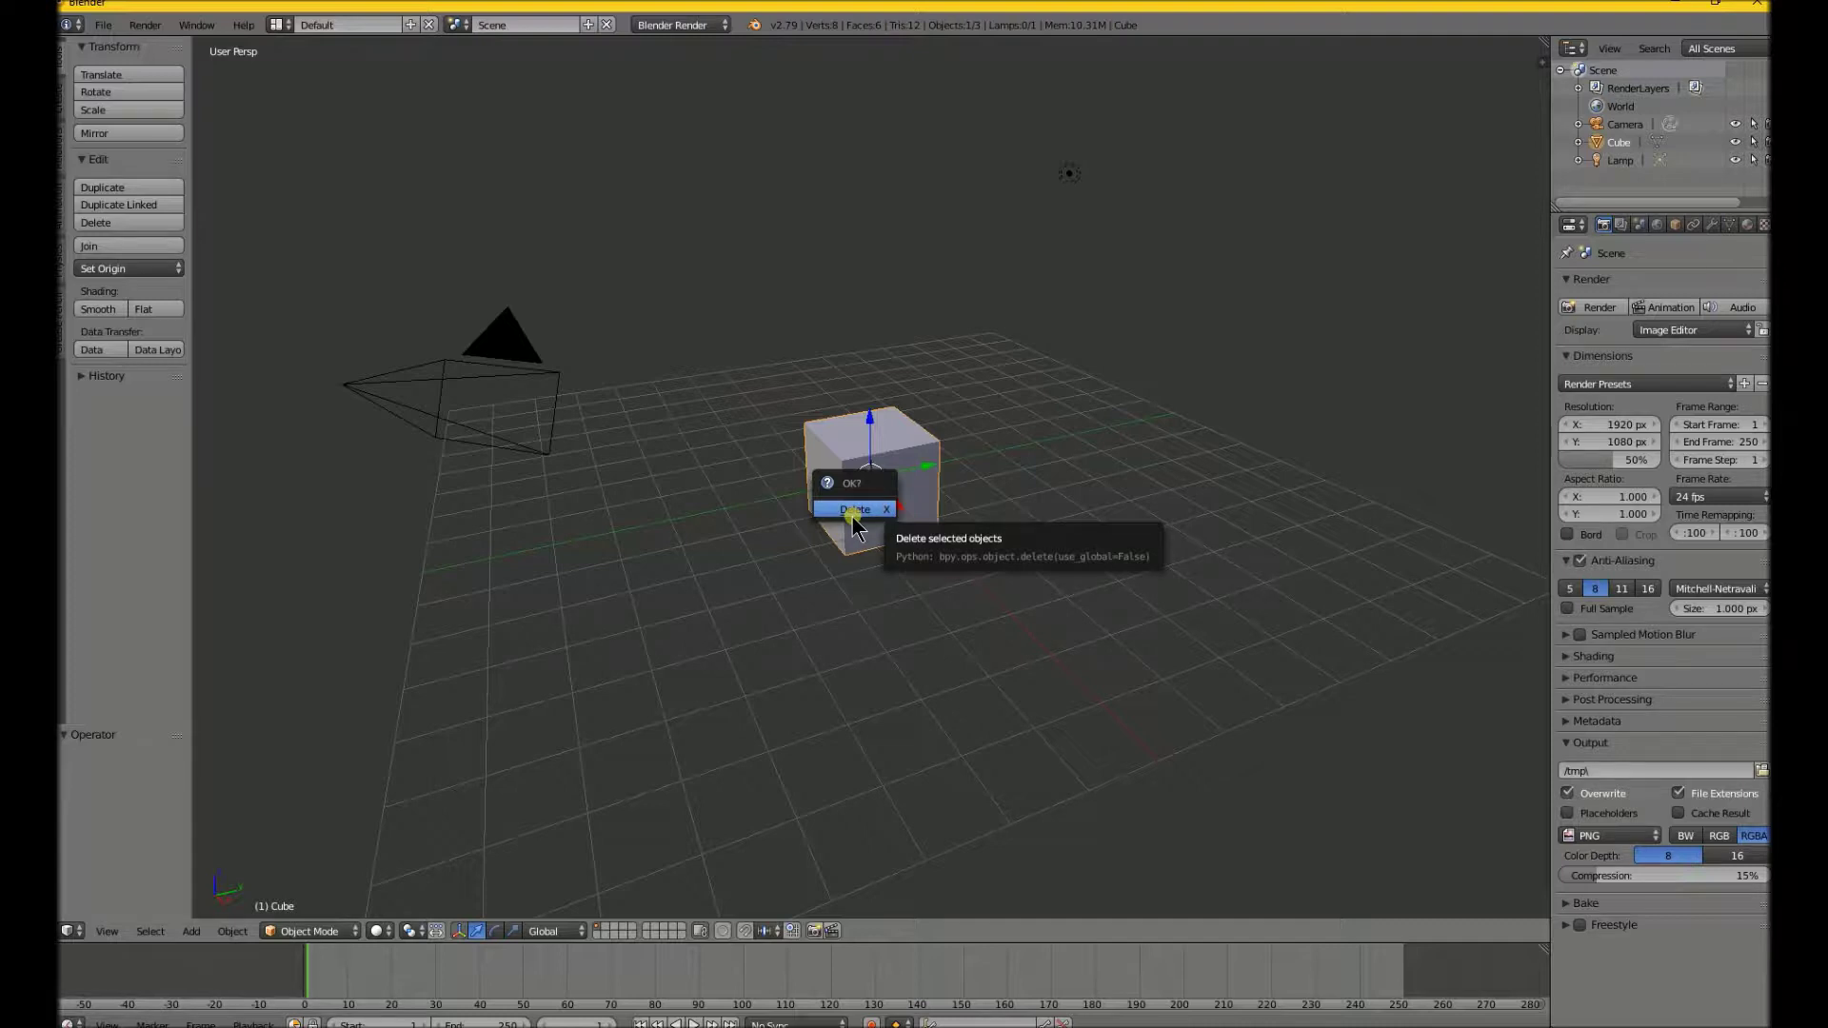
left_click(854, 511)
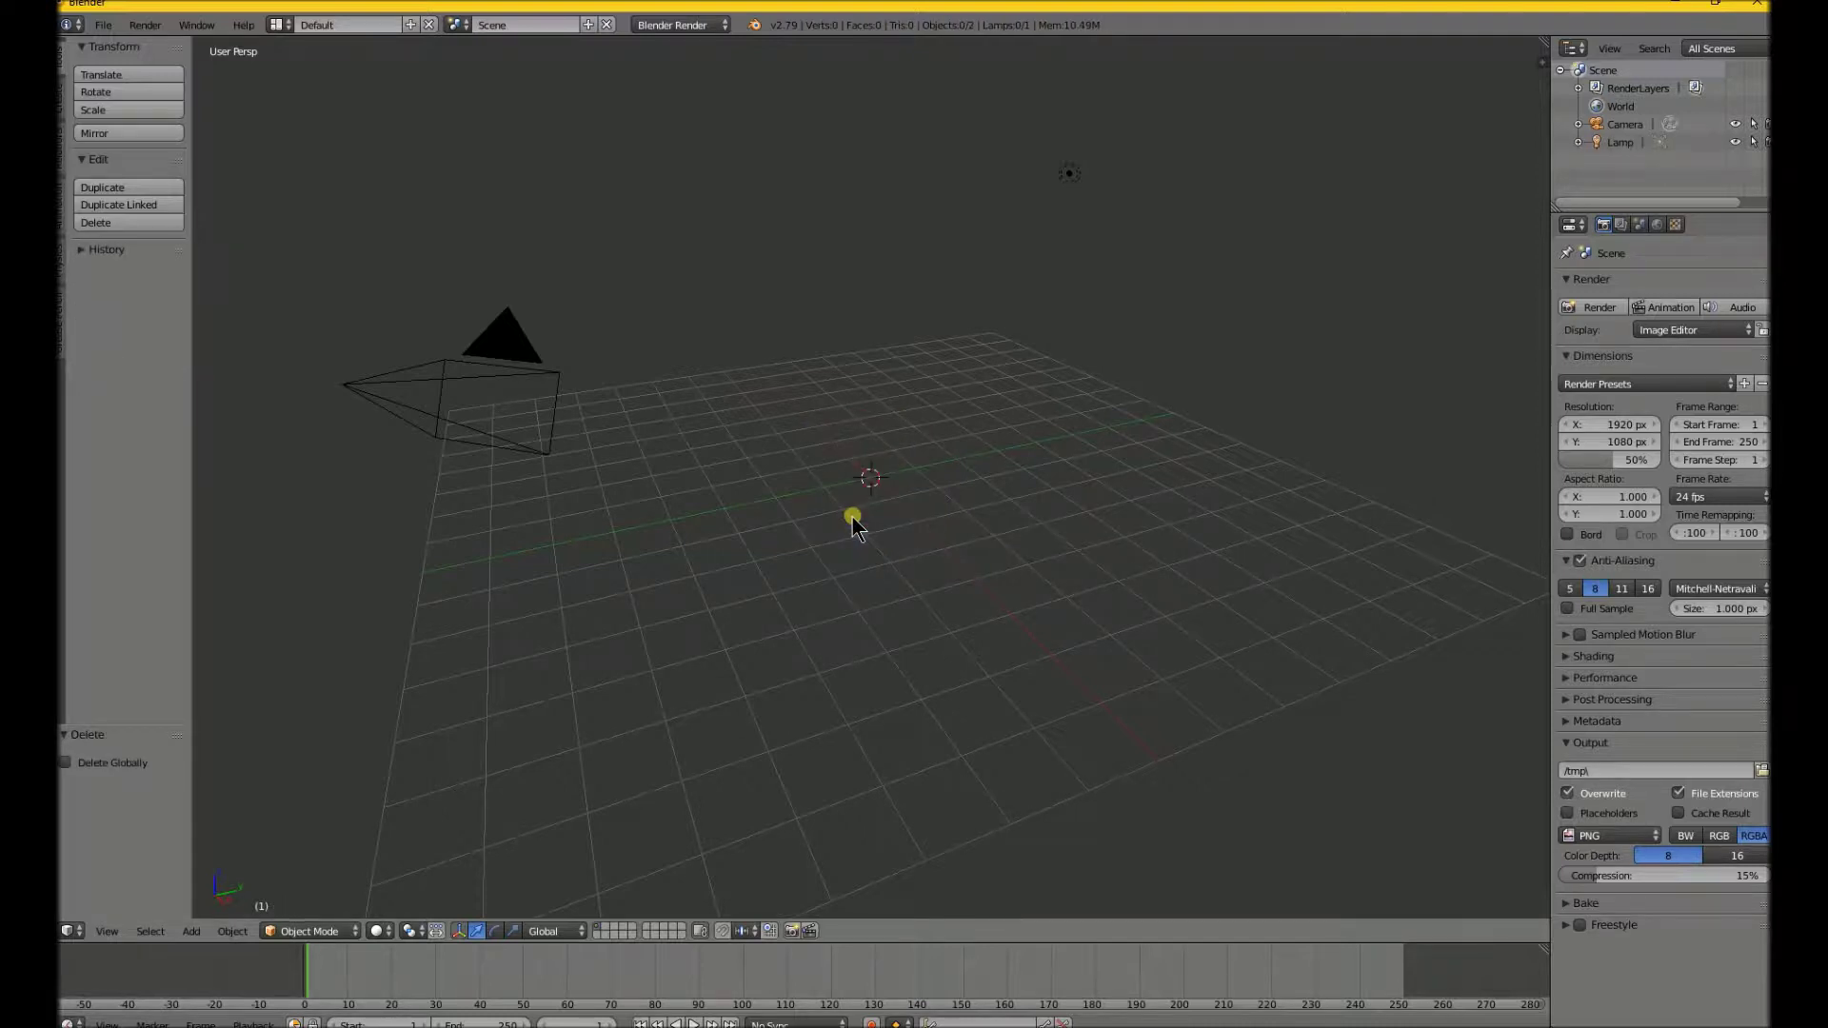
left_click(723, 25)
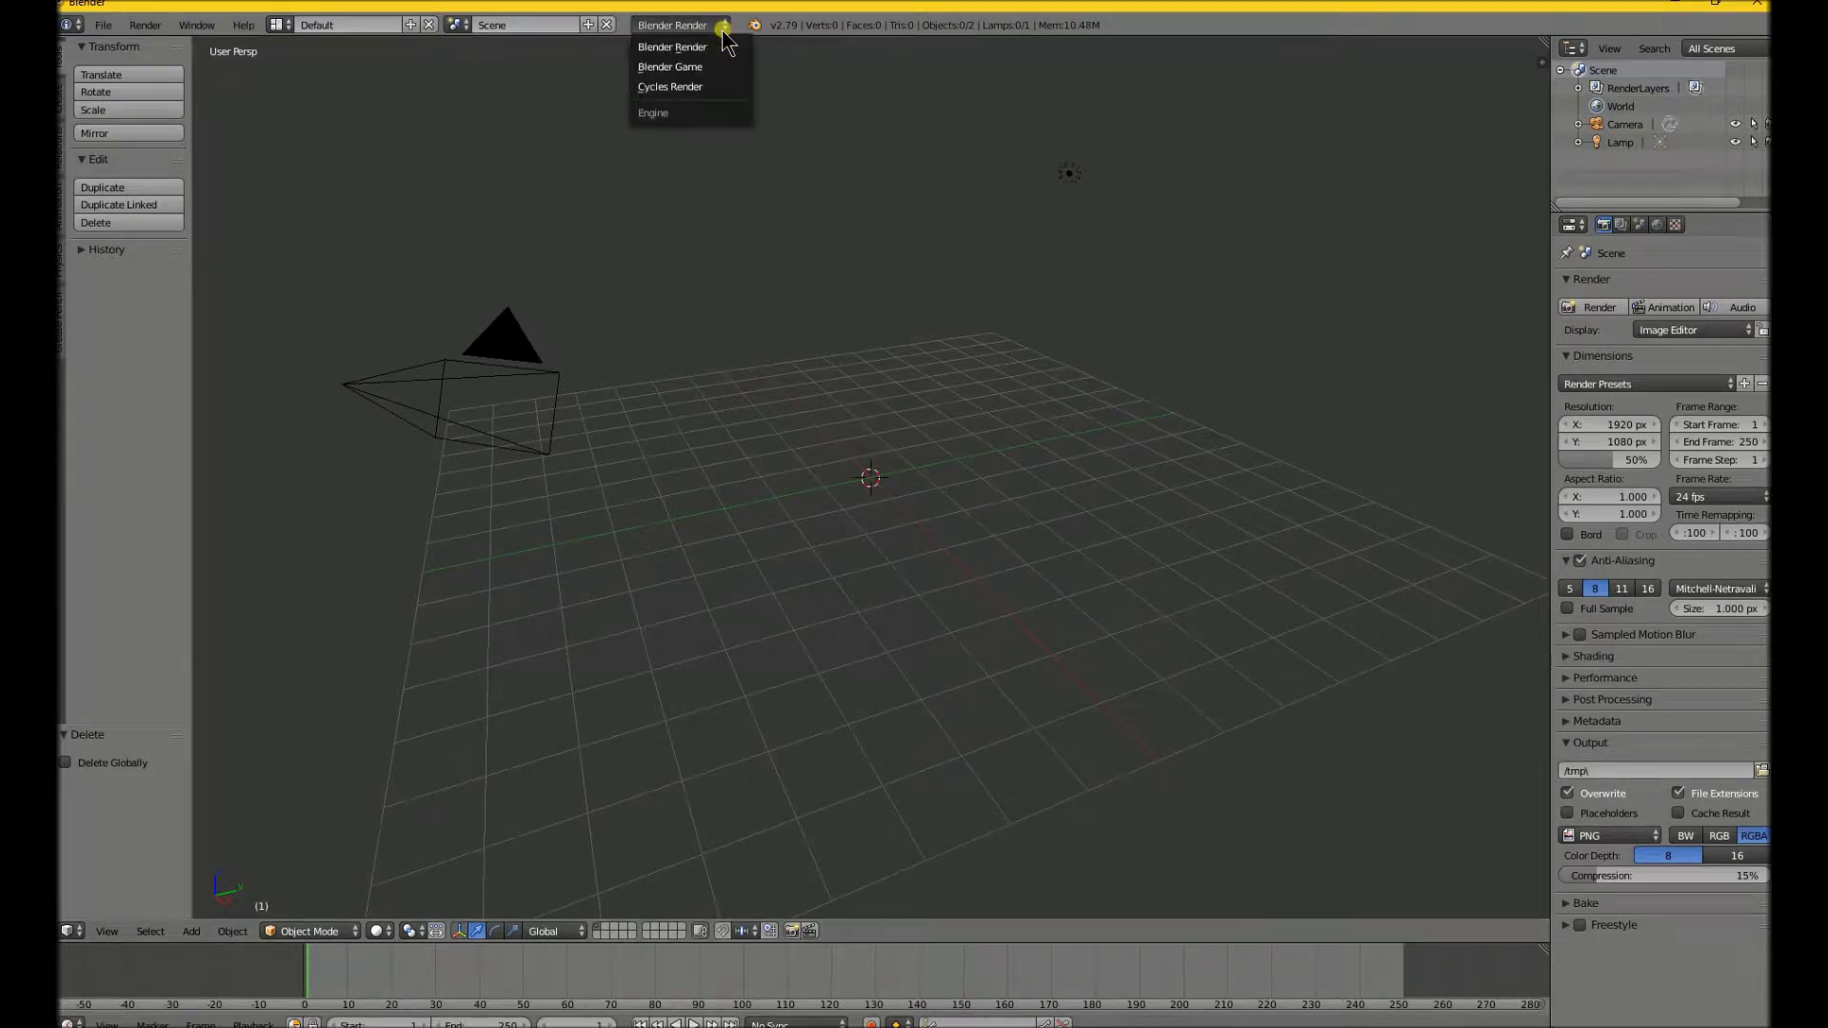
left_click(687, 91)
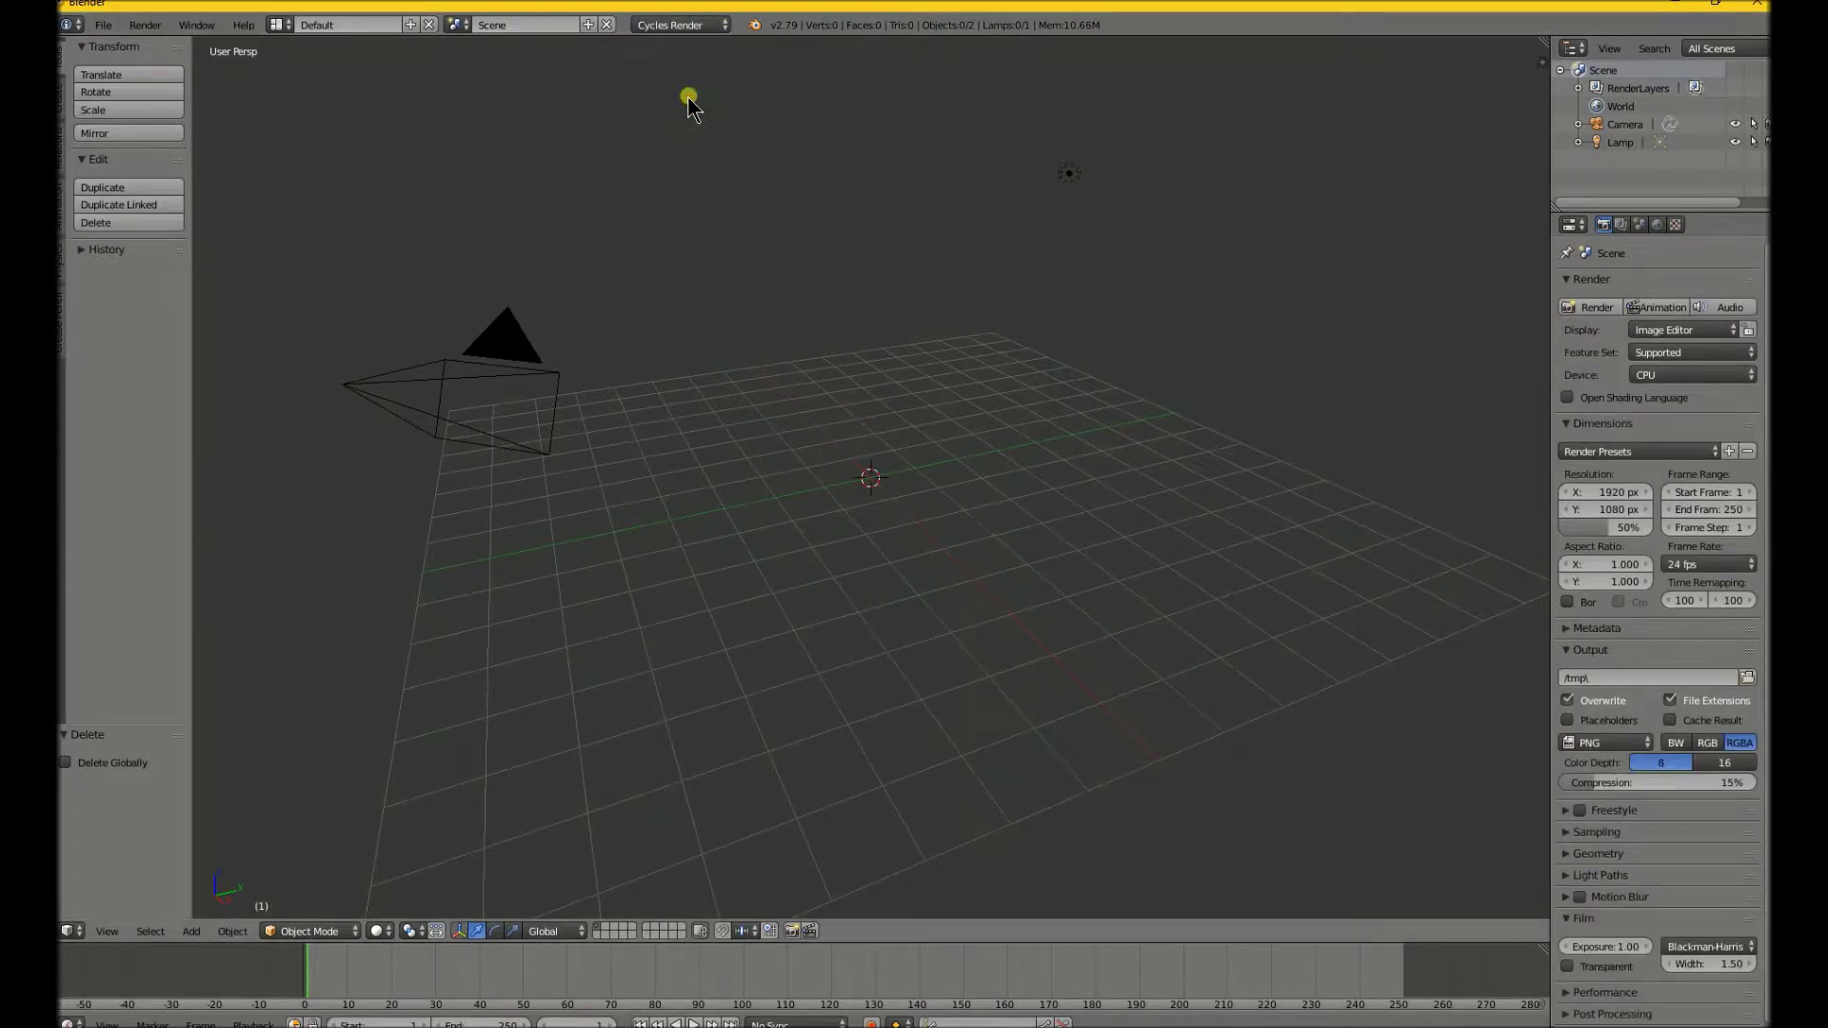
- Add a text object at the scene's origin
left_click(193, 933)
key("shift+a")
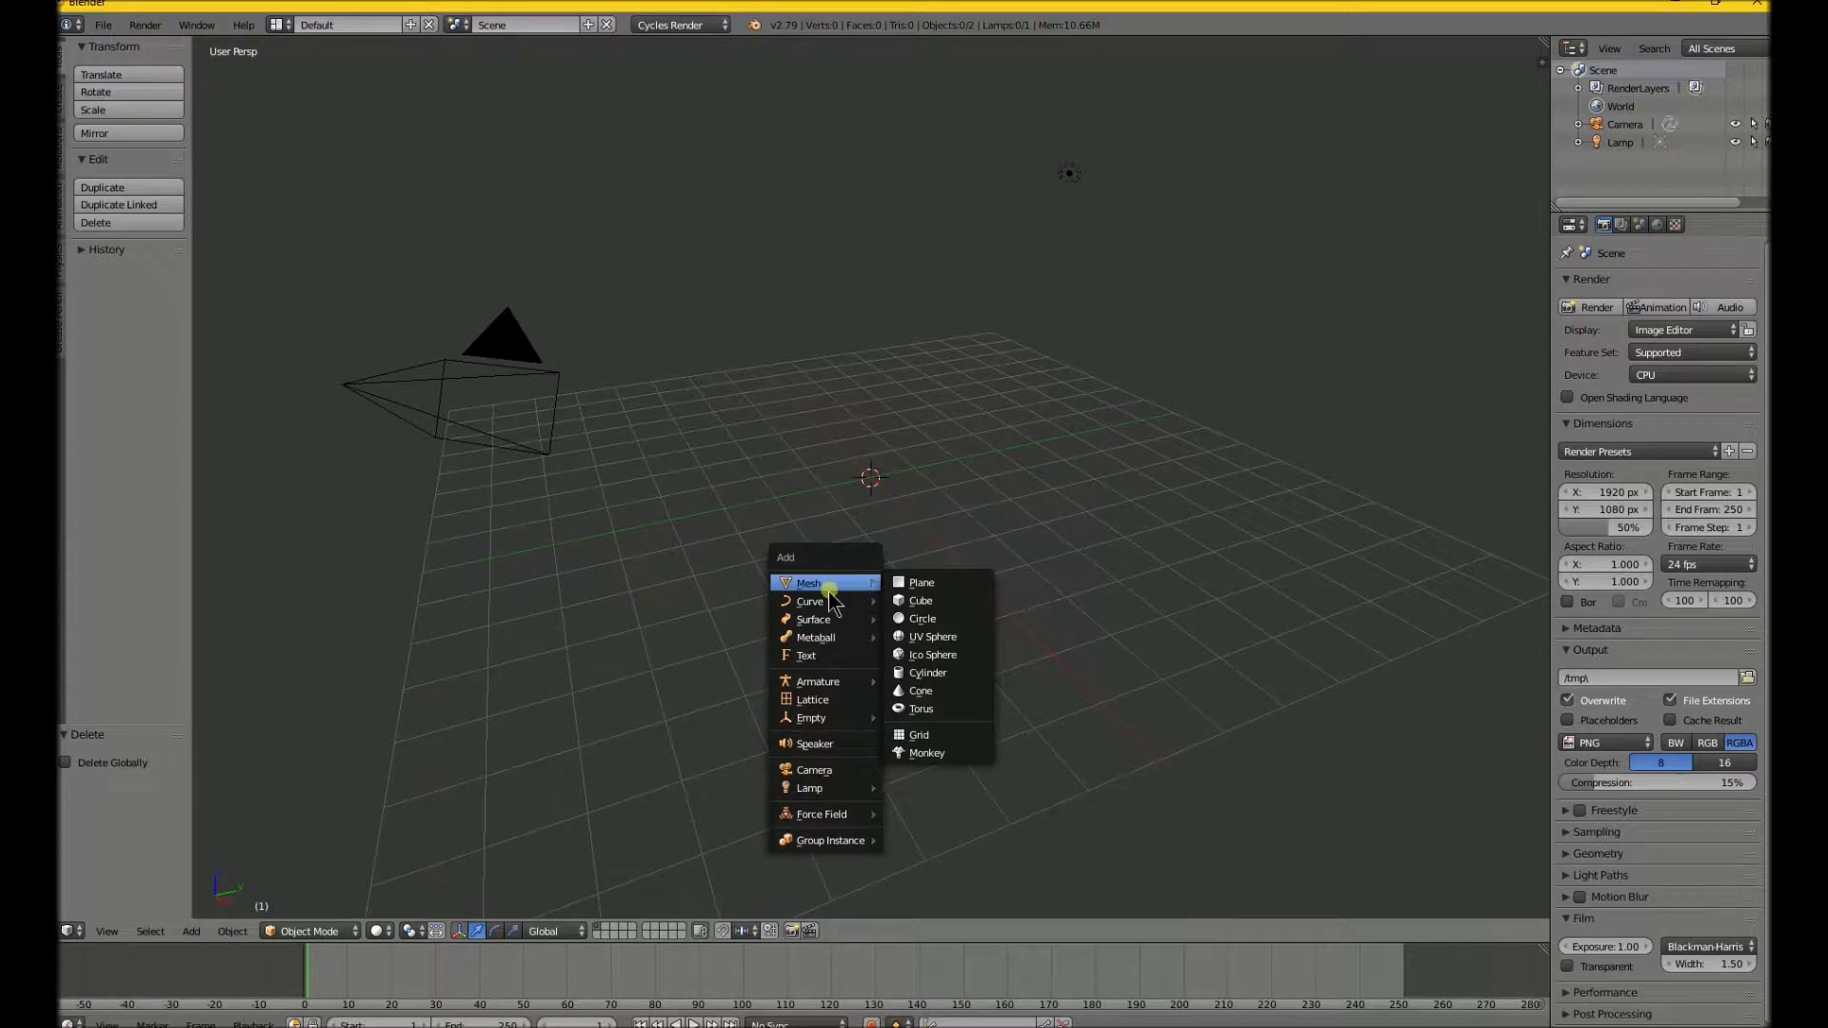
left_click(815, 663)
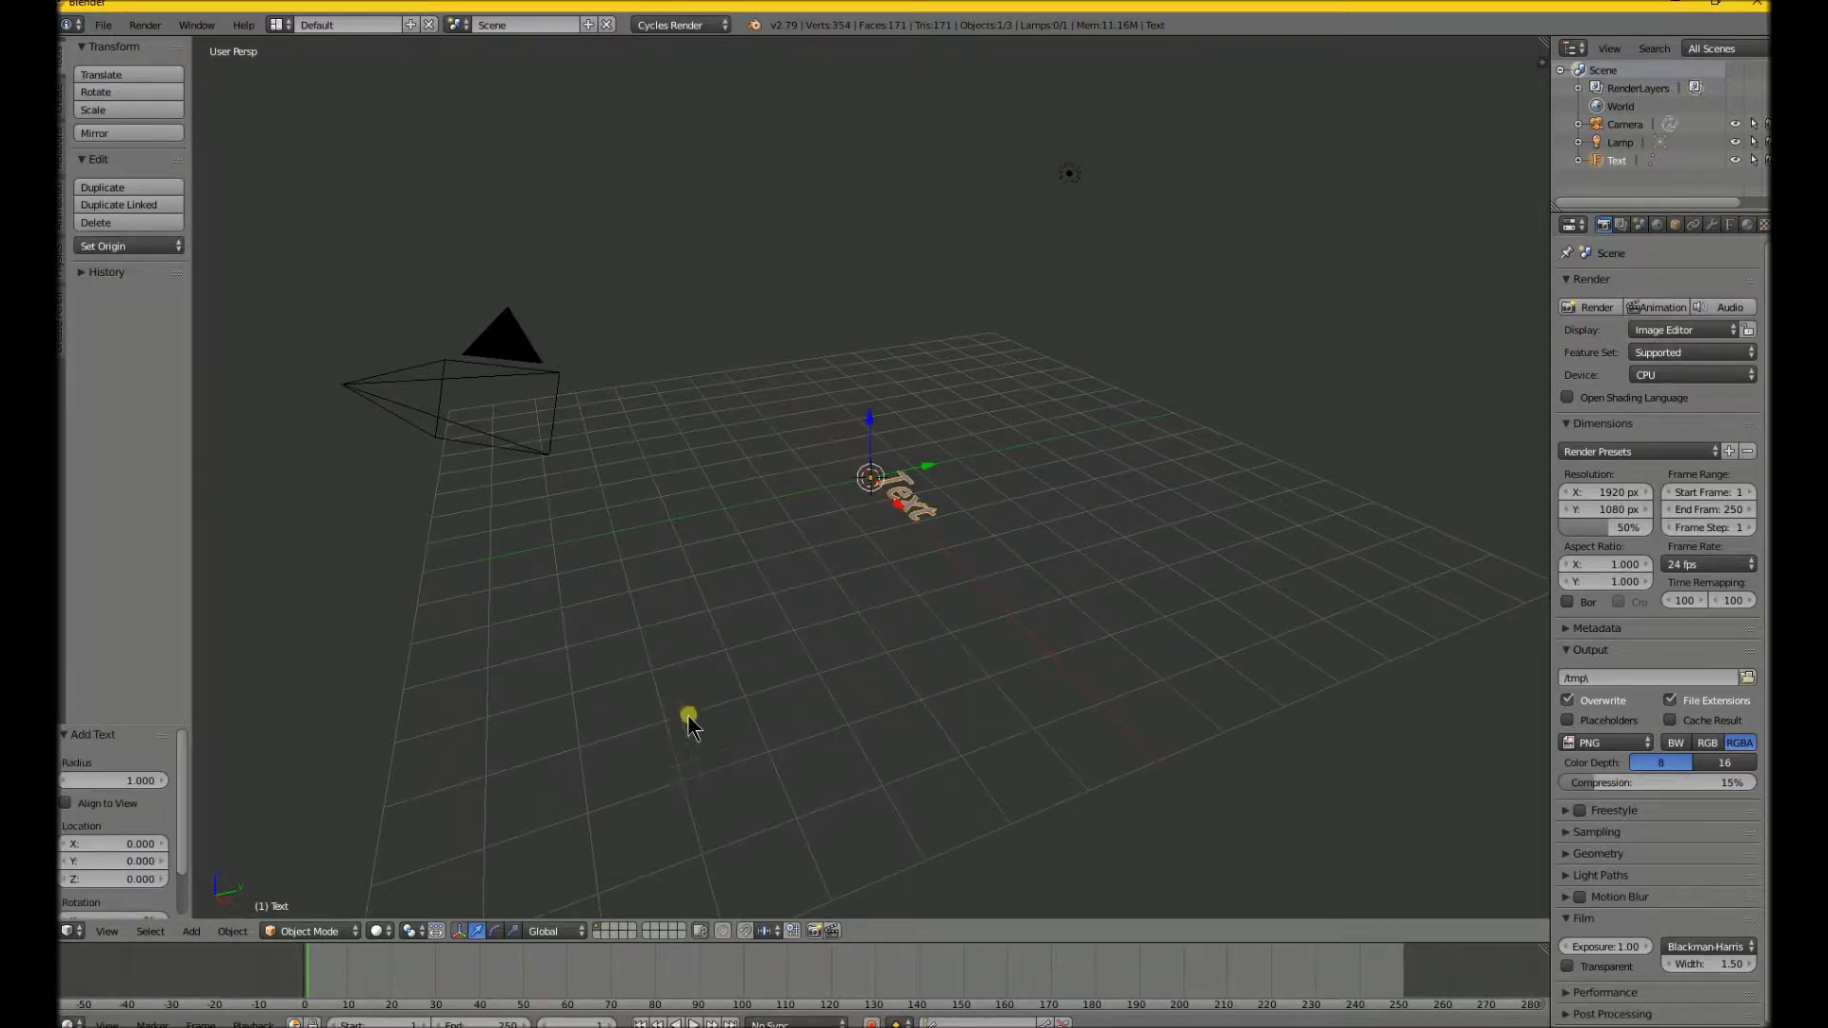
scroll(748, 690, "up", 4)
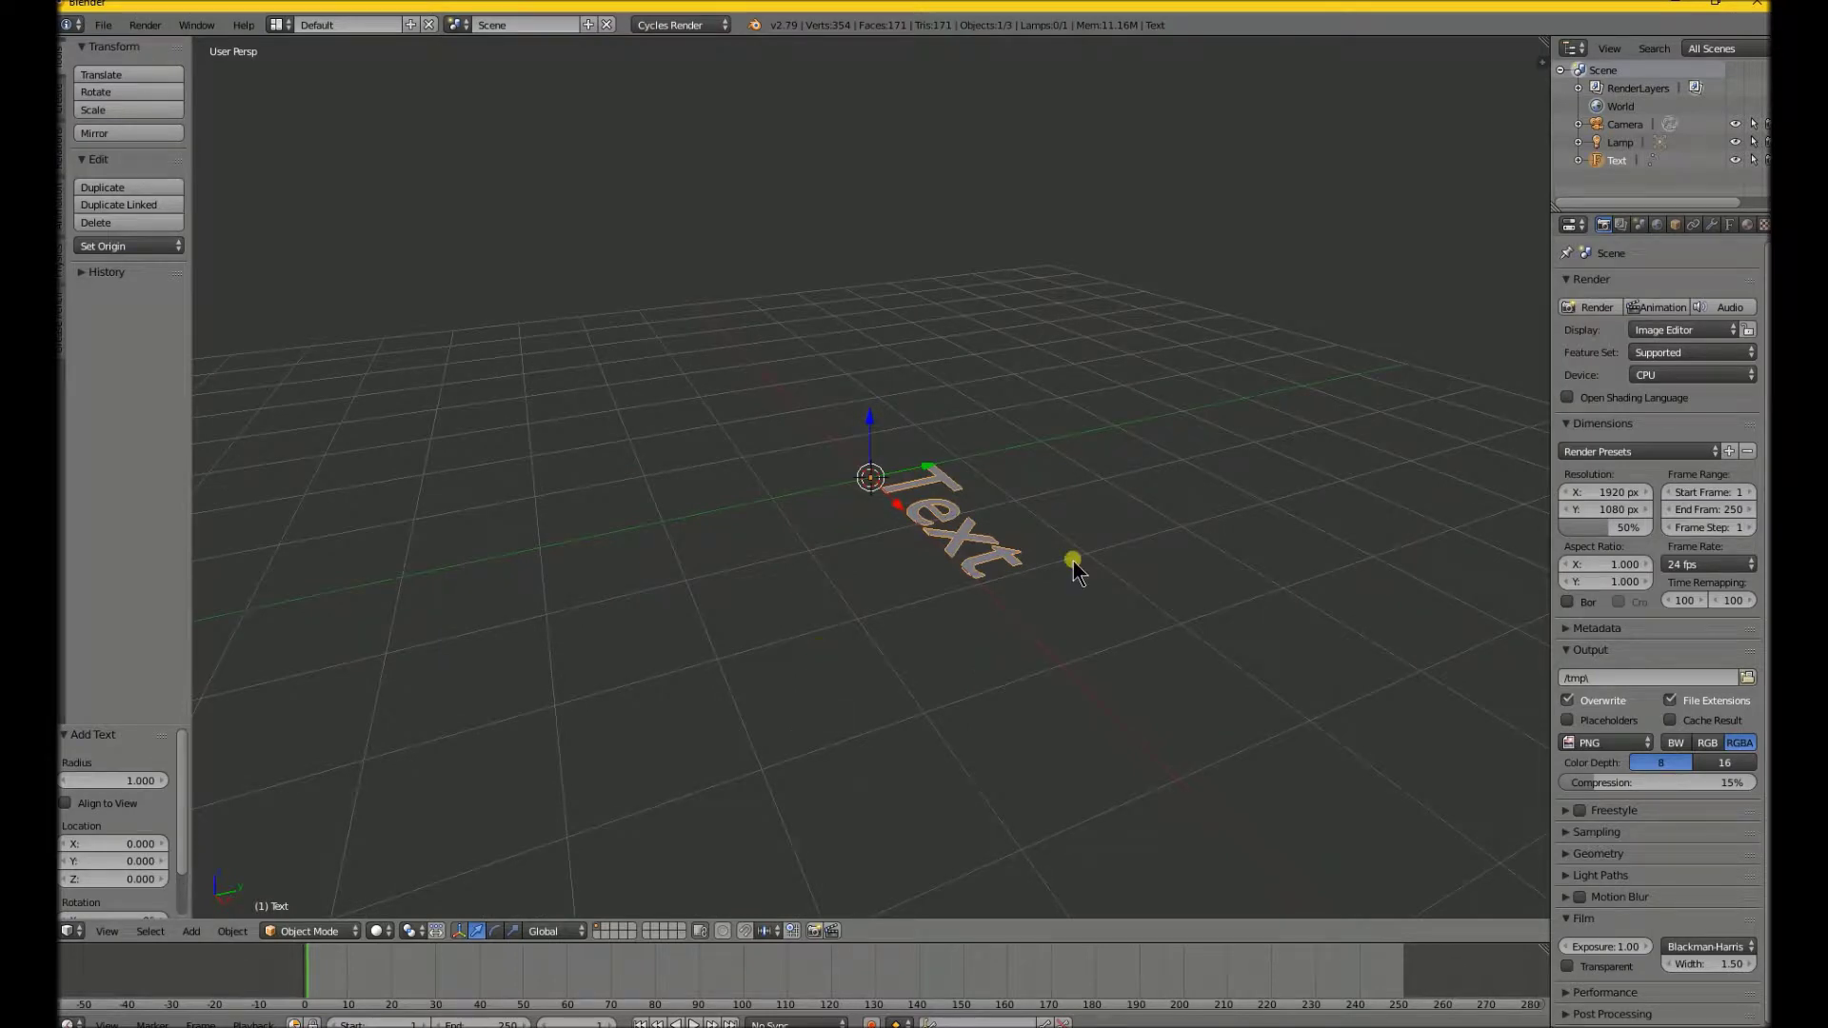
- Replace the text object's default wording with "ICE" and return to Object Mode
left_click(308, 931)
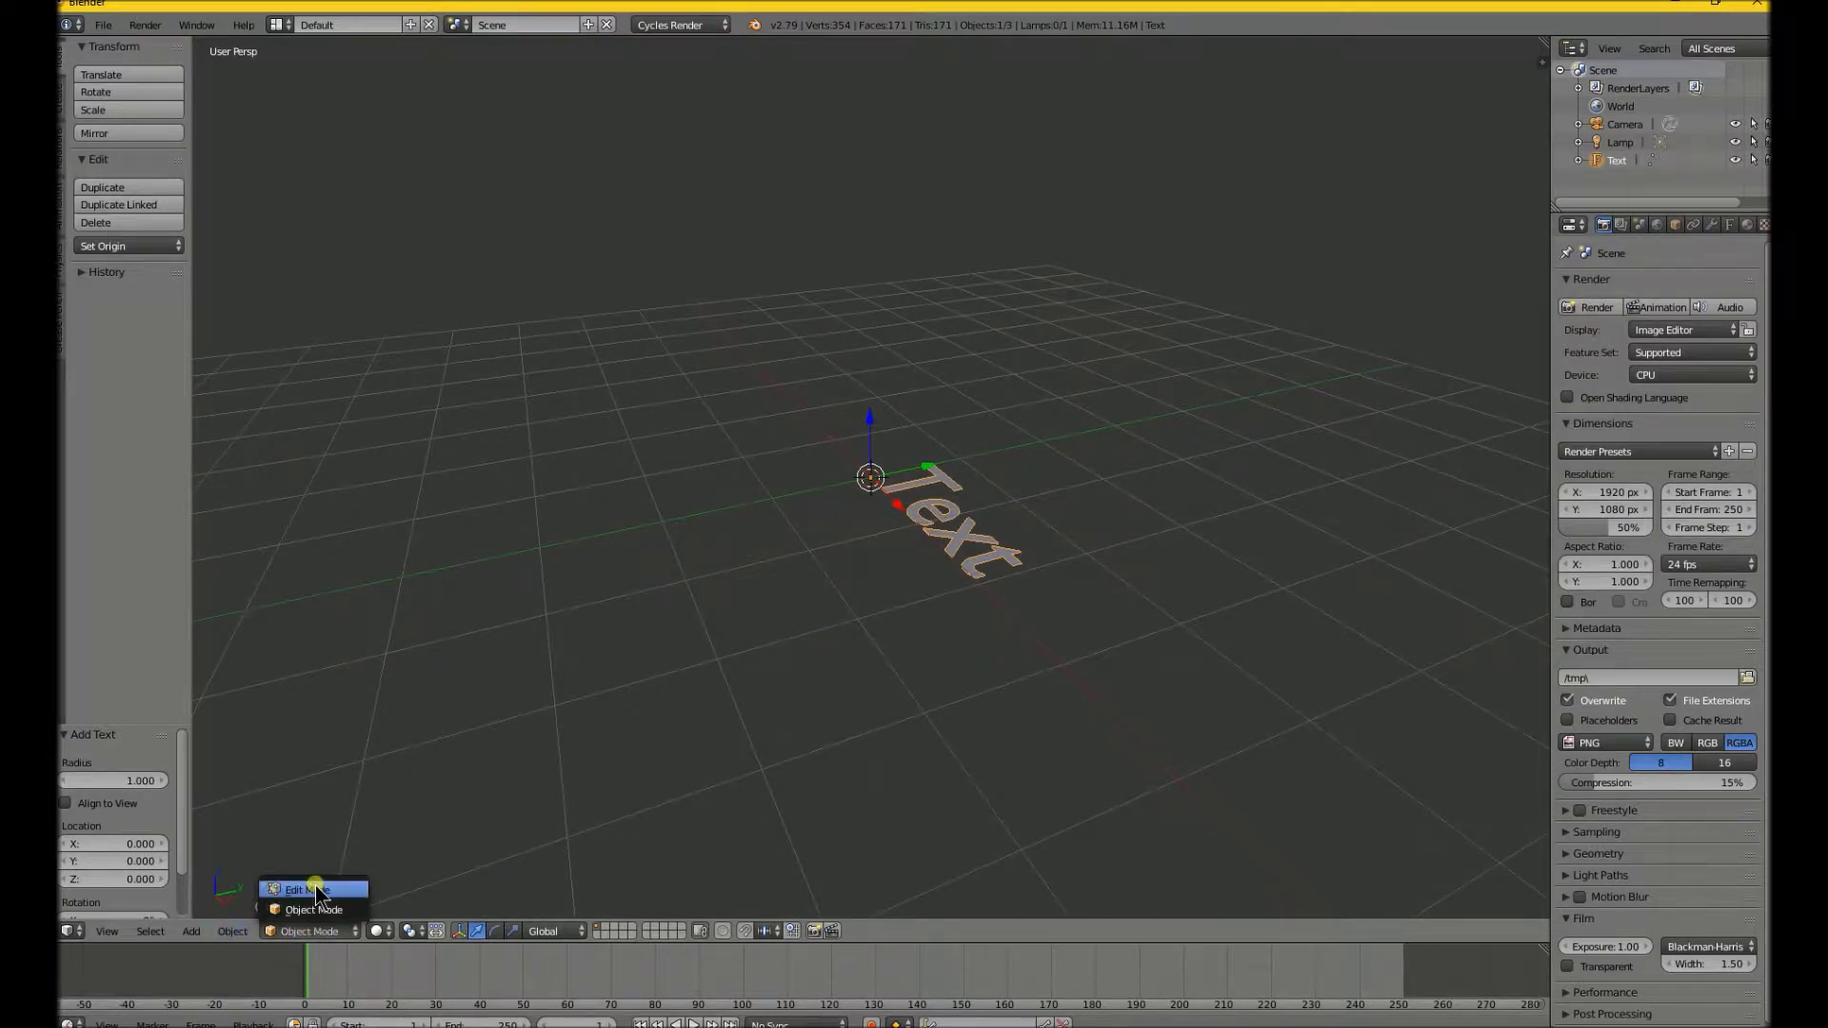
left_click(316, 891)
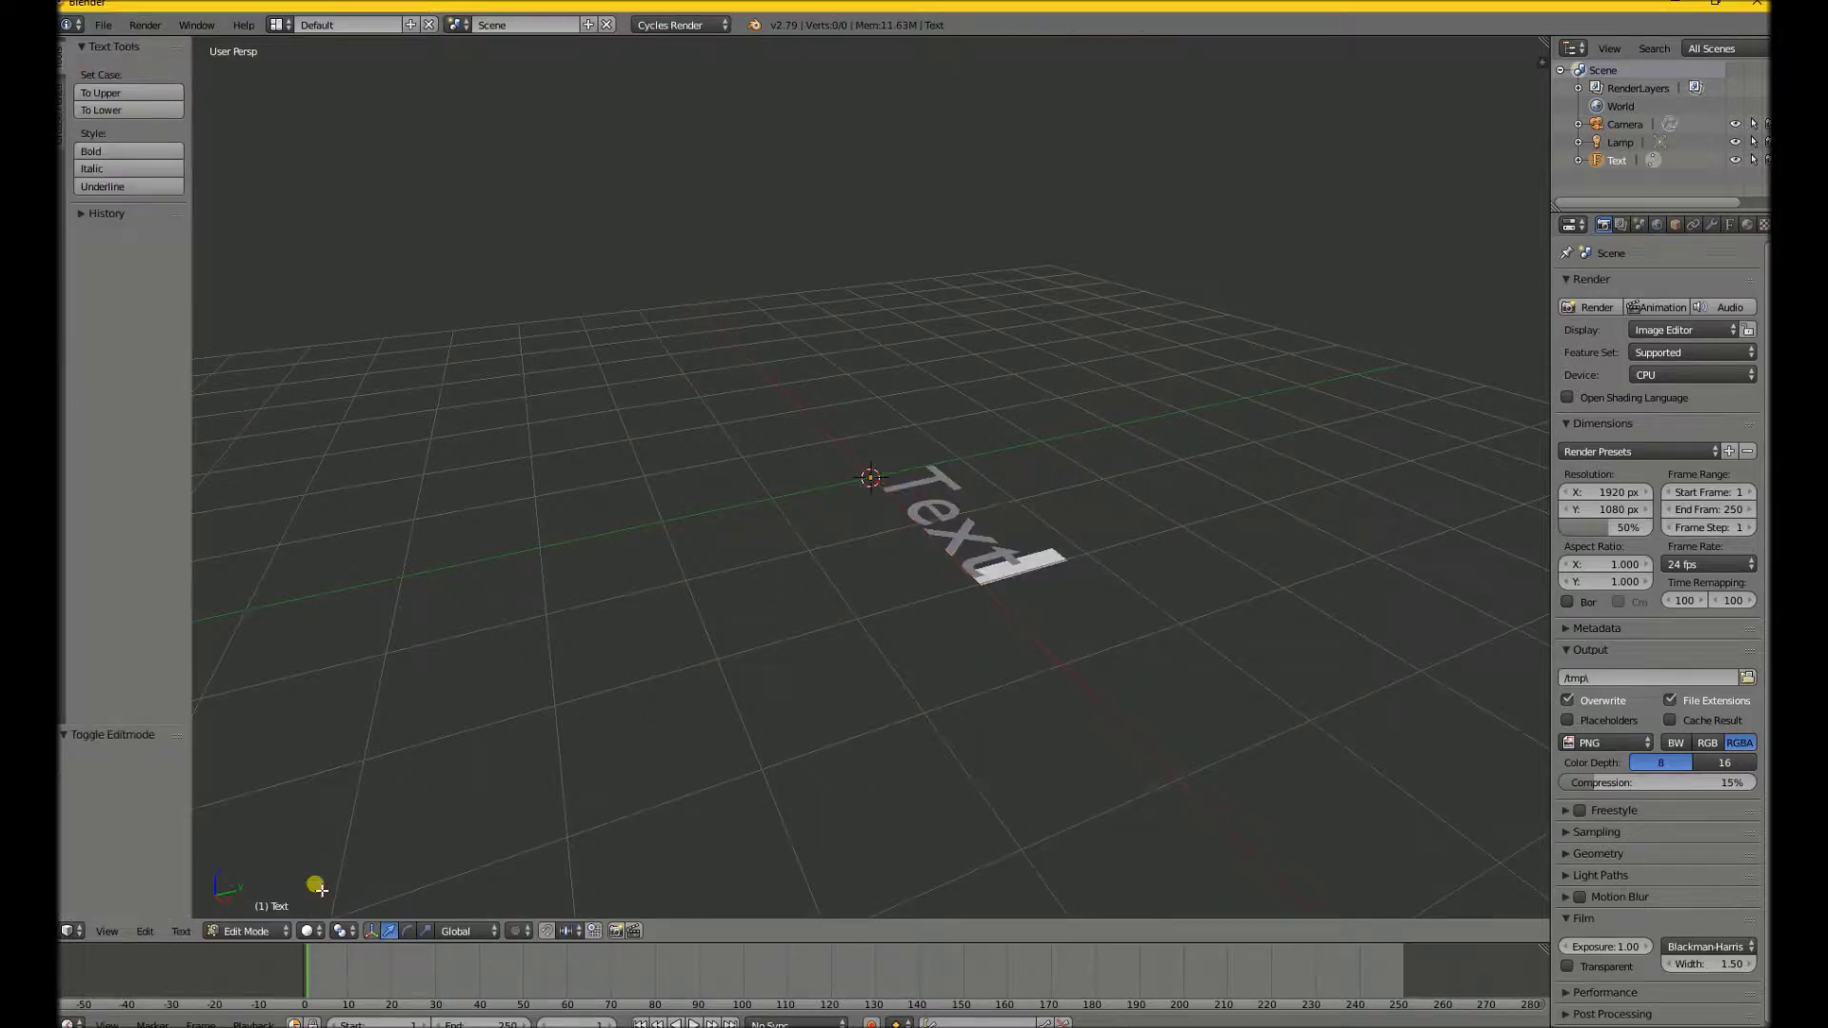
key("BackSpace")
key("BackSpace")
key("BackSpace")
key("BackSpace")
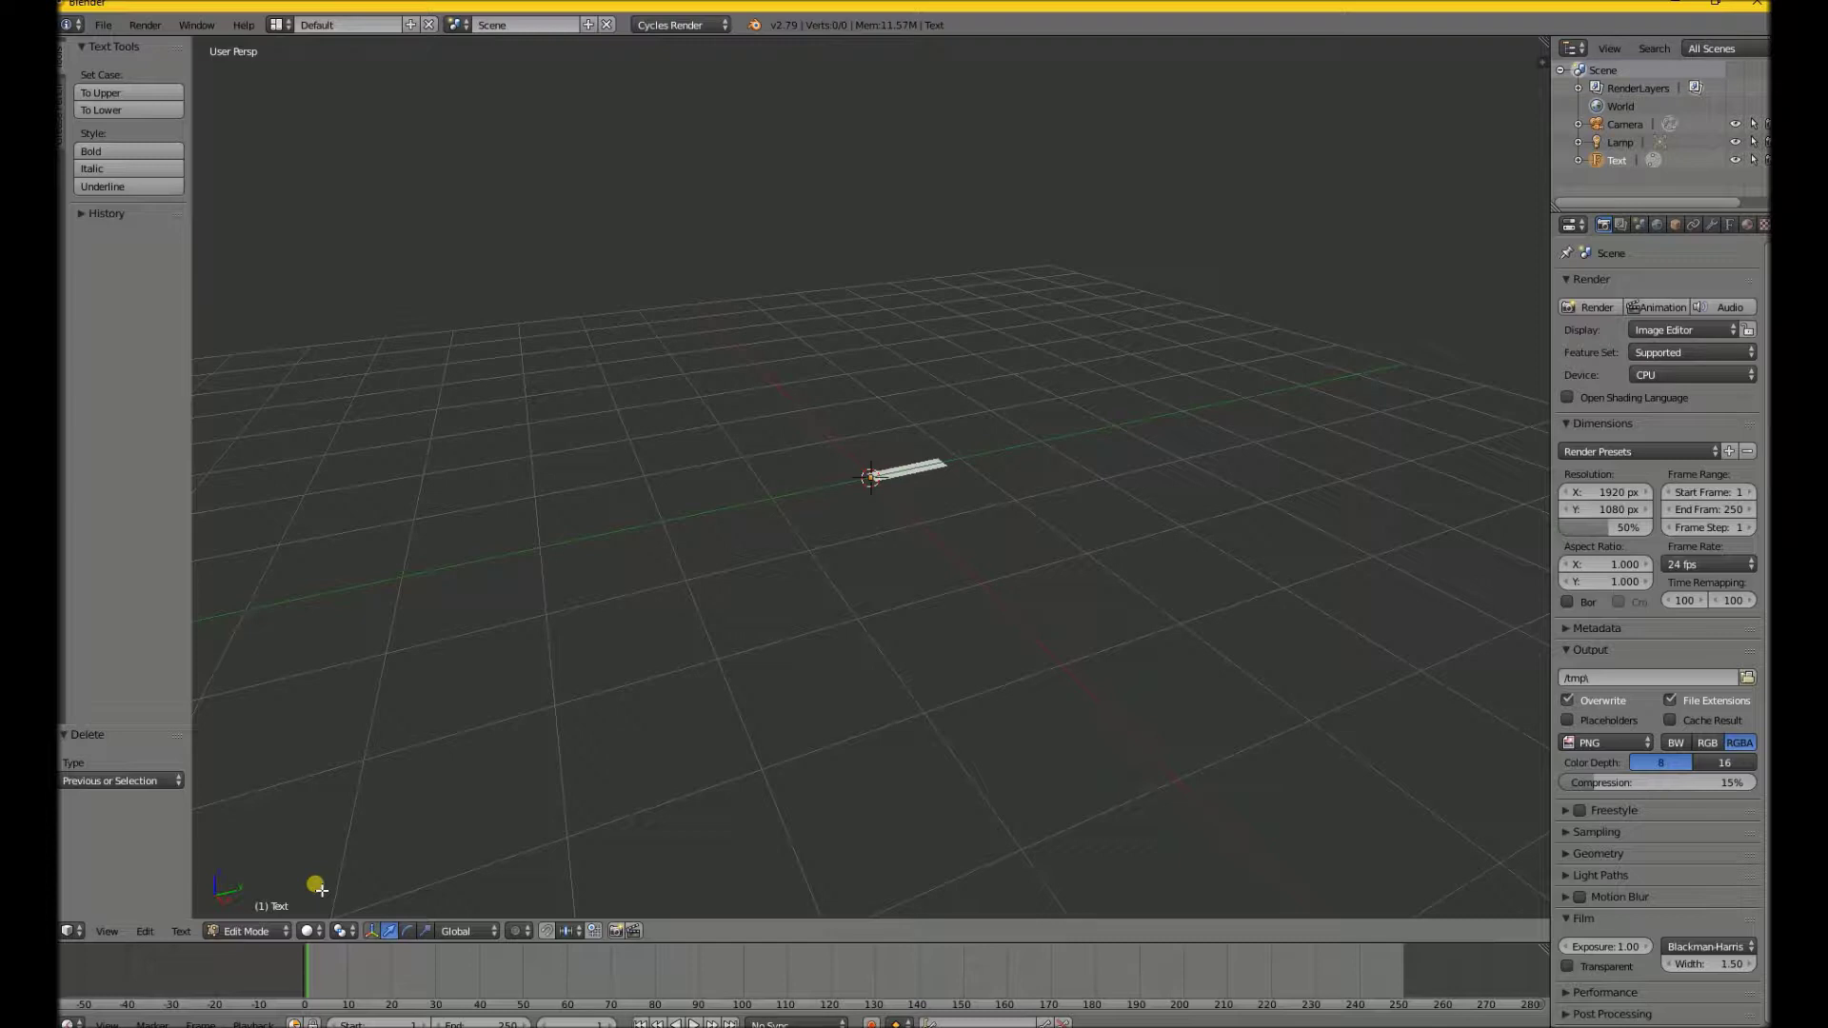
type("Lu")
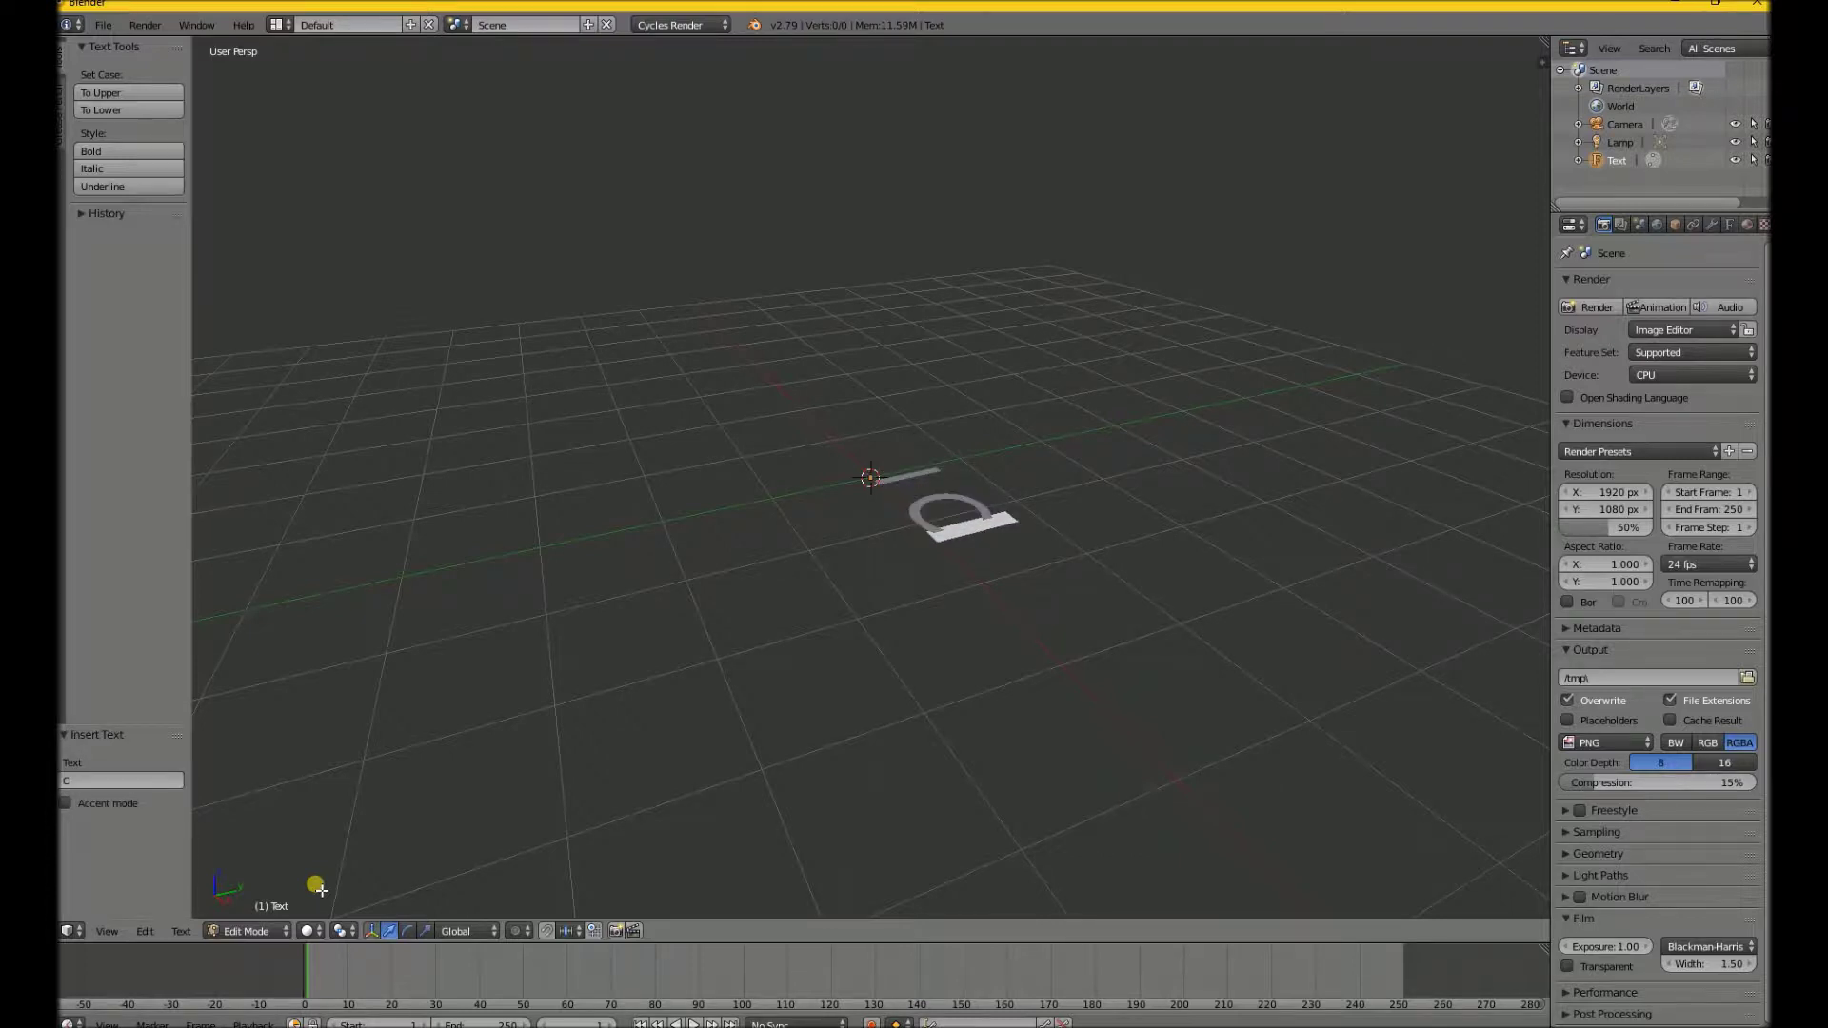
type("E")
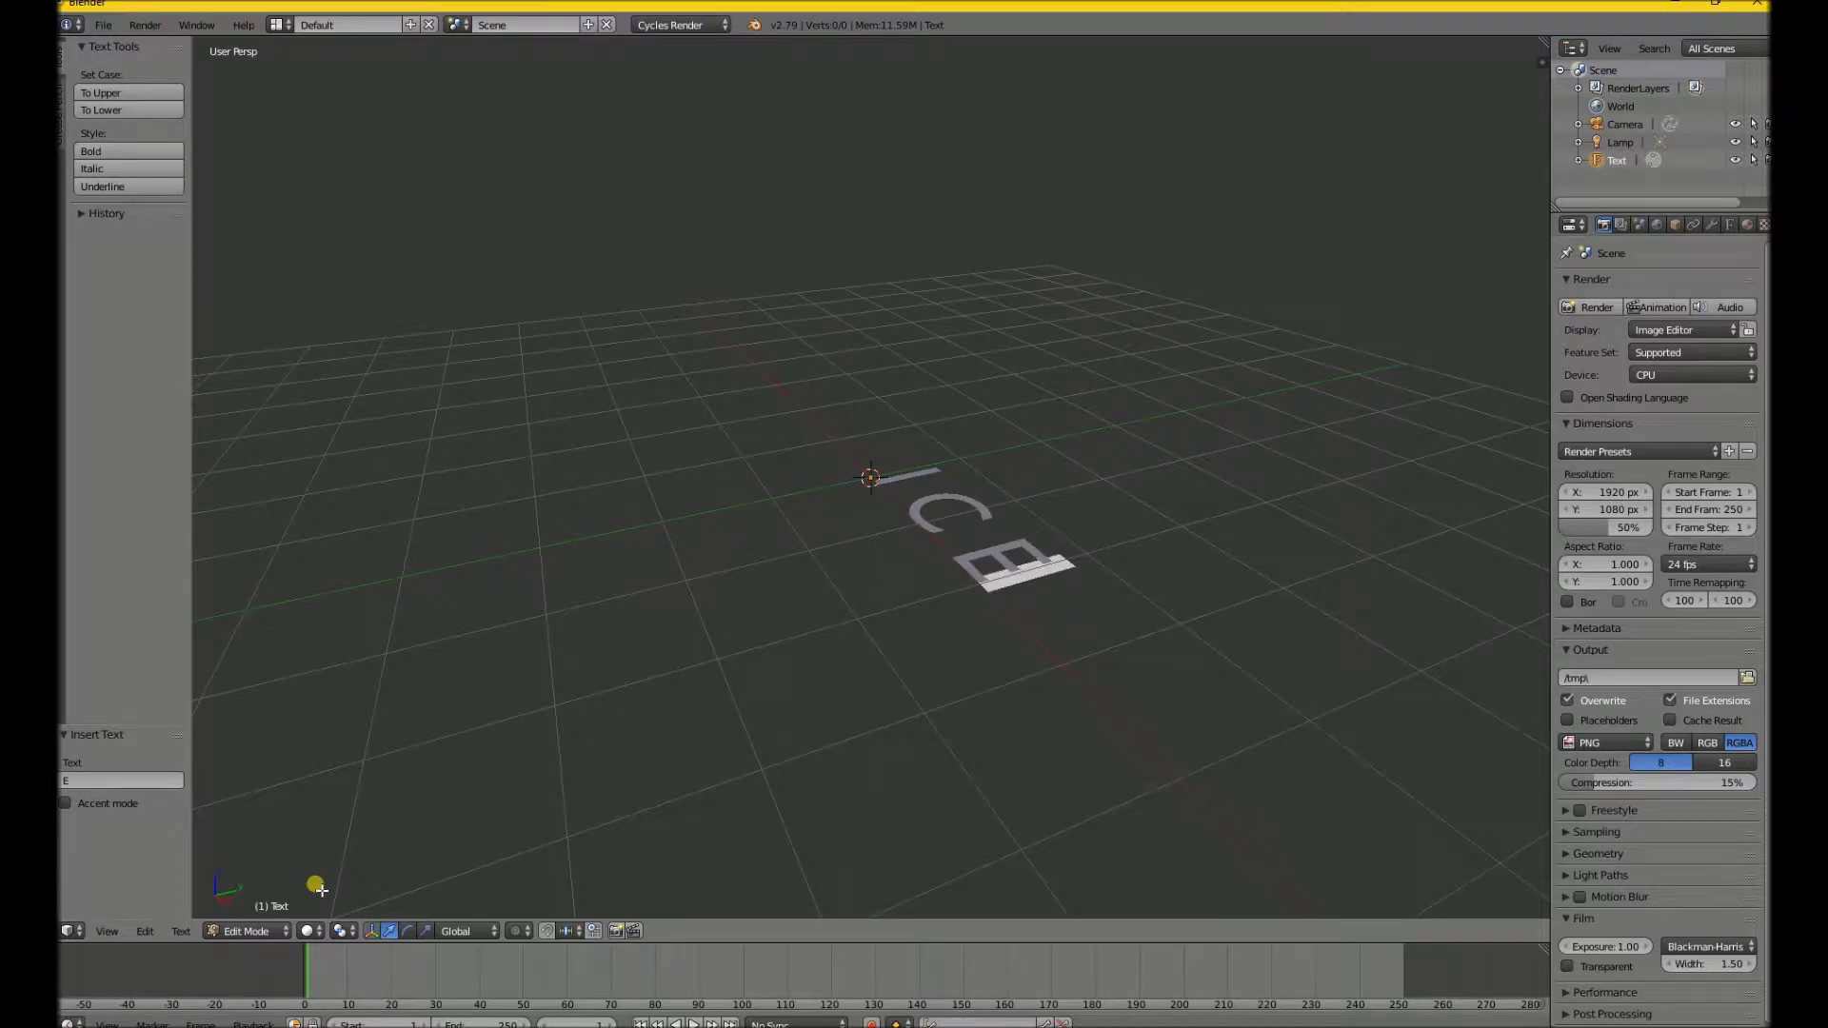
left_click(282, 933)
left_click(284, 912)
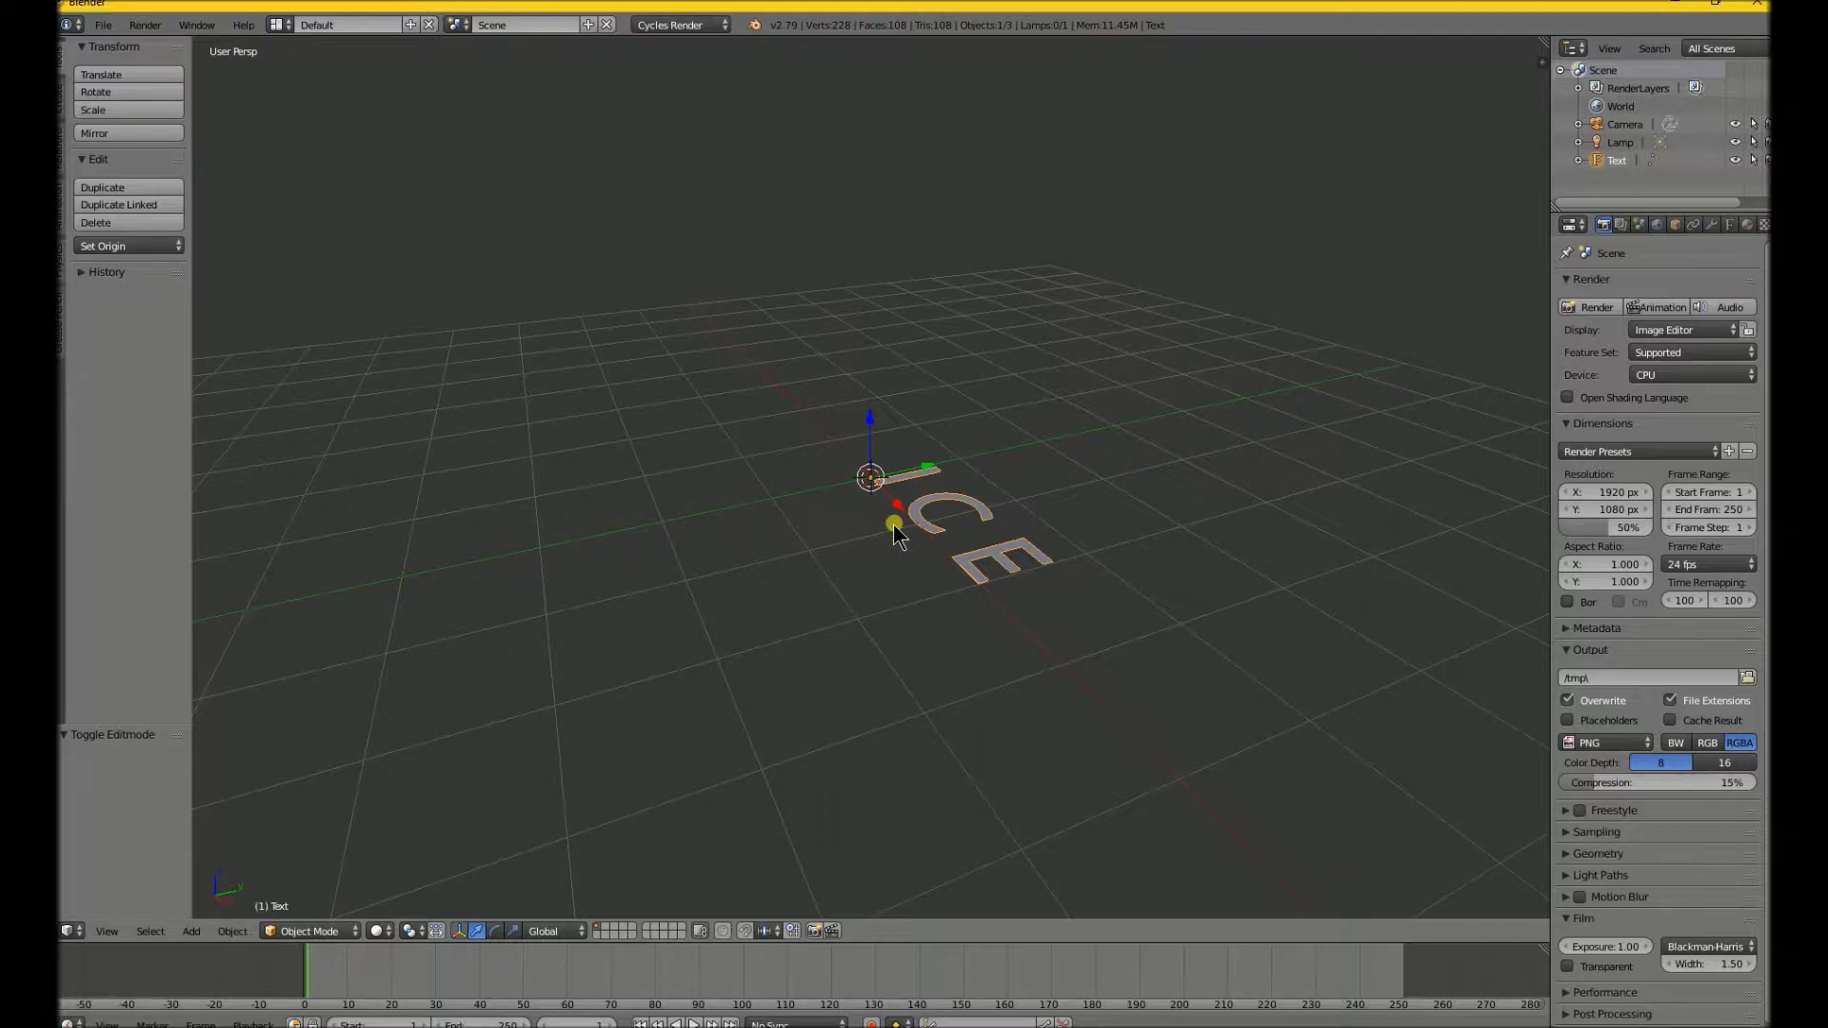
- Rotate the ICE text 90° about the global X axis so it stands upright
key("r")
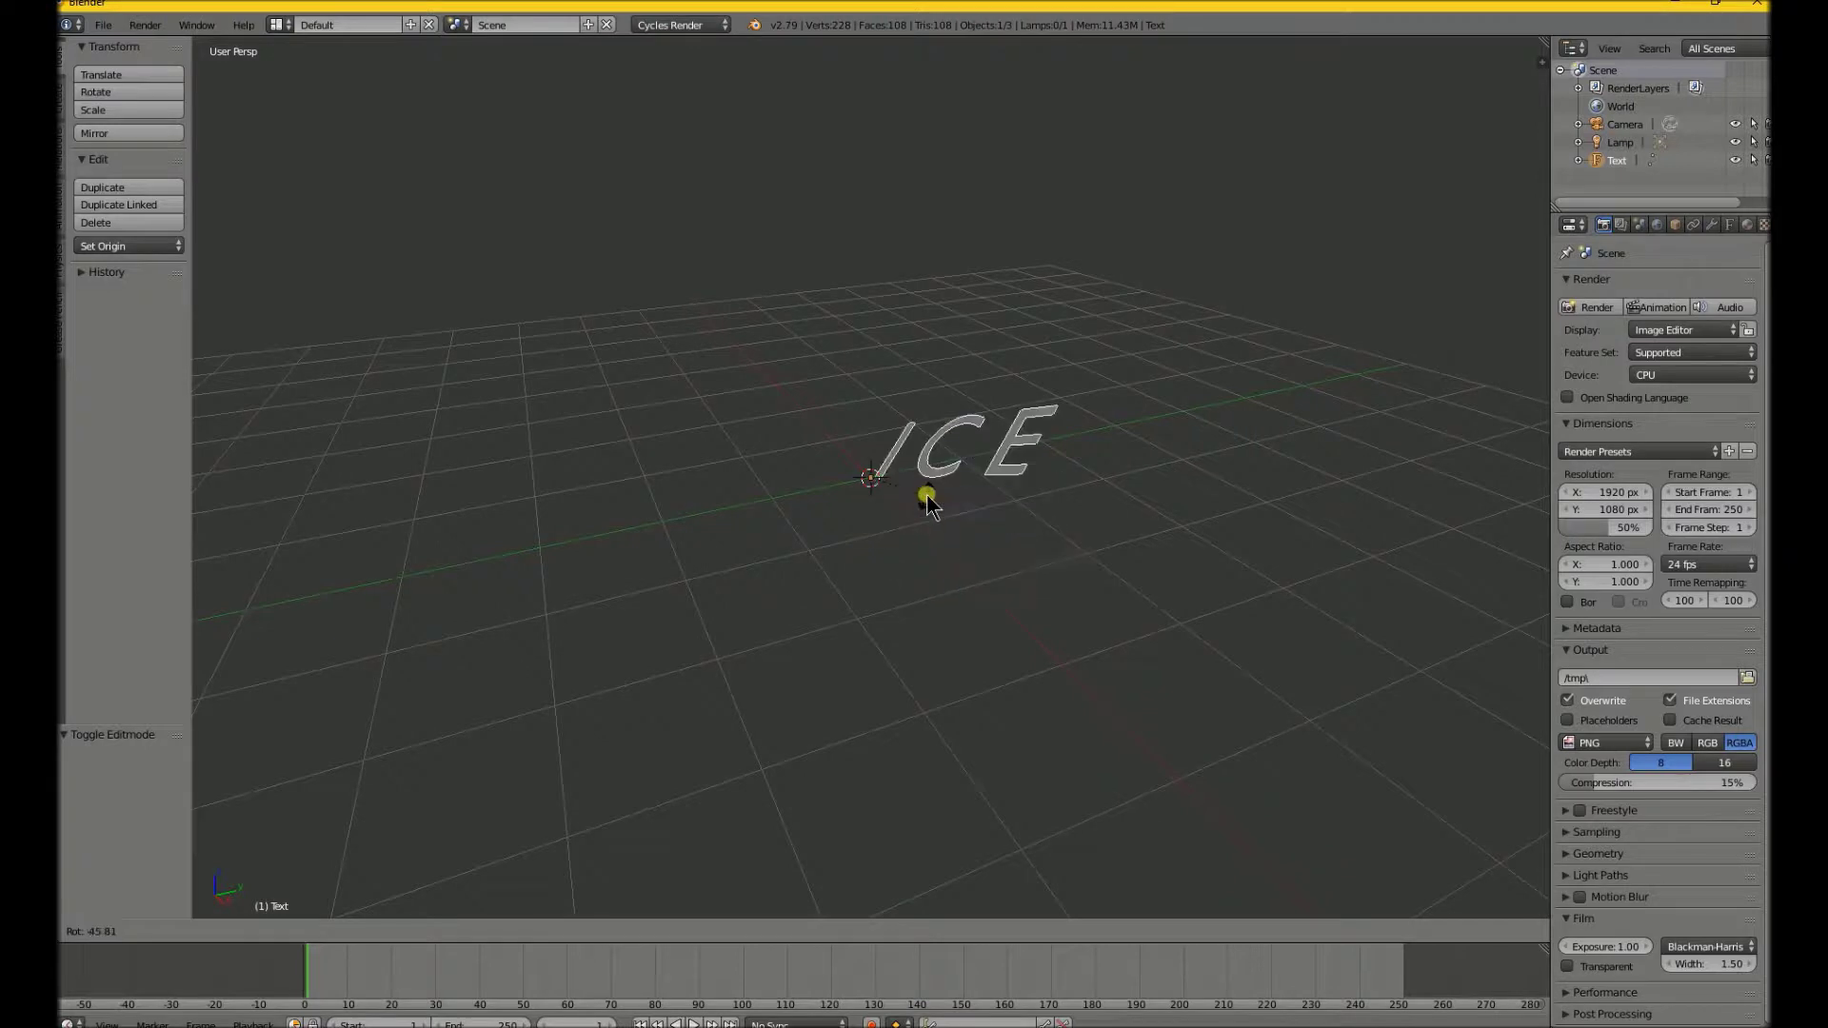
key("x")
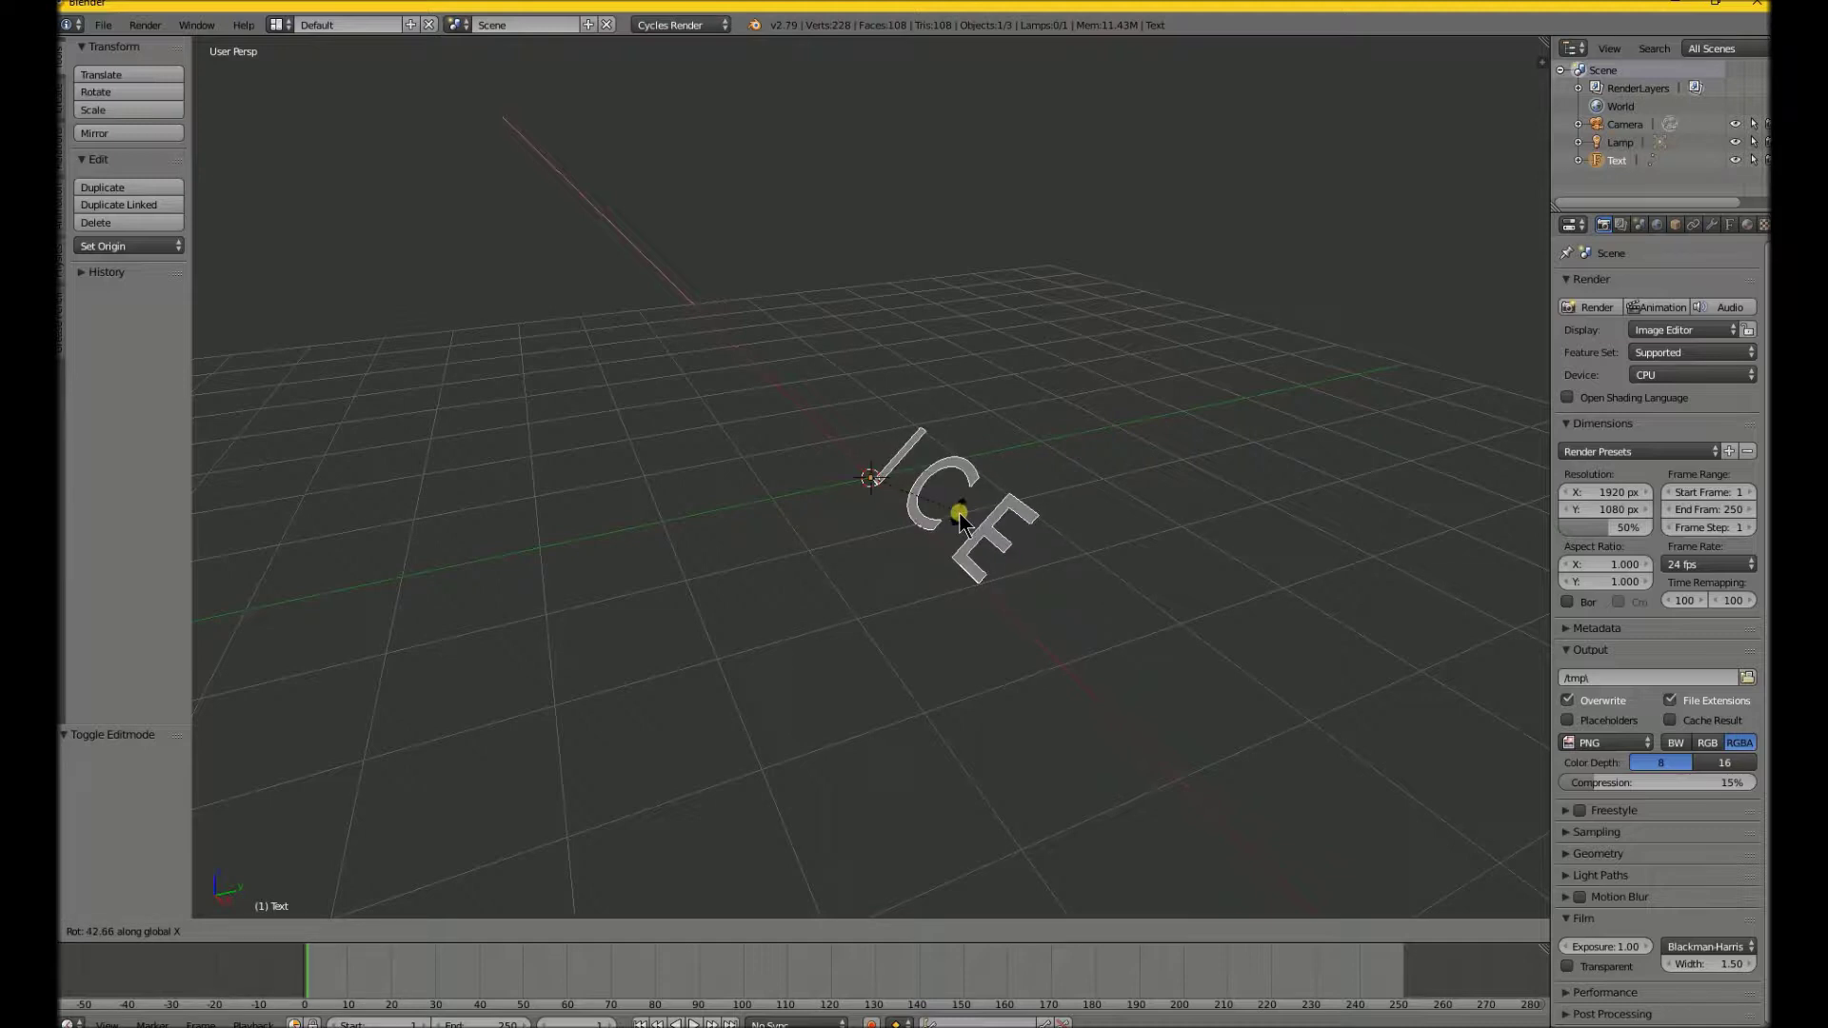
type("90")
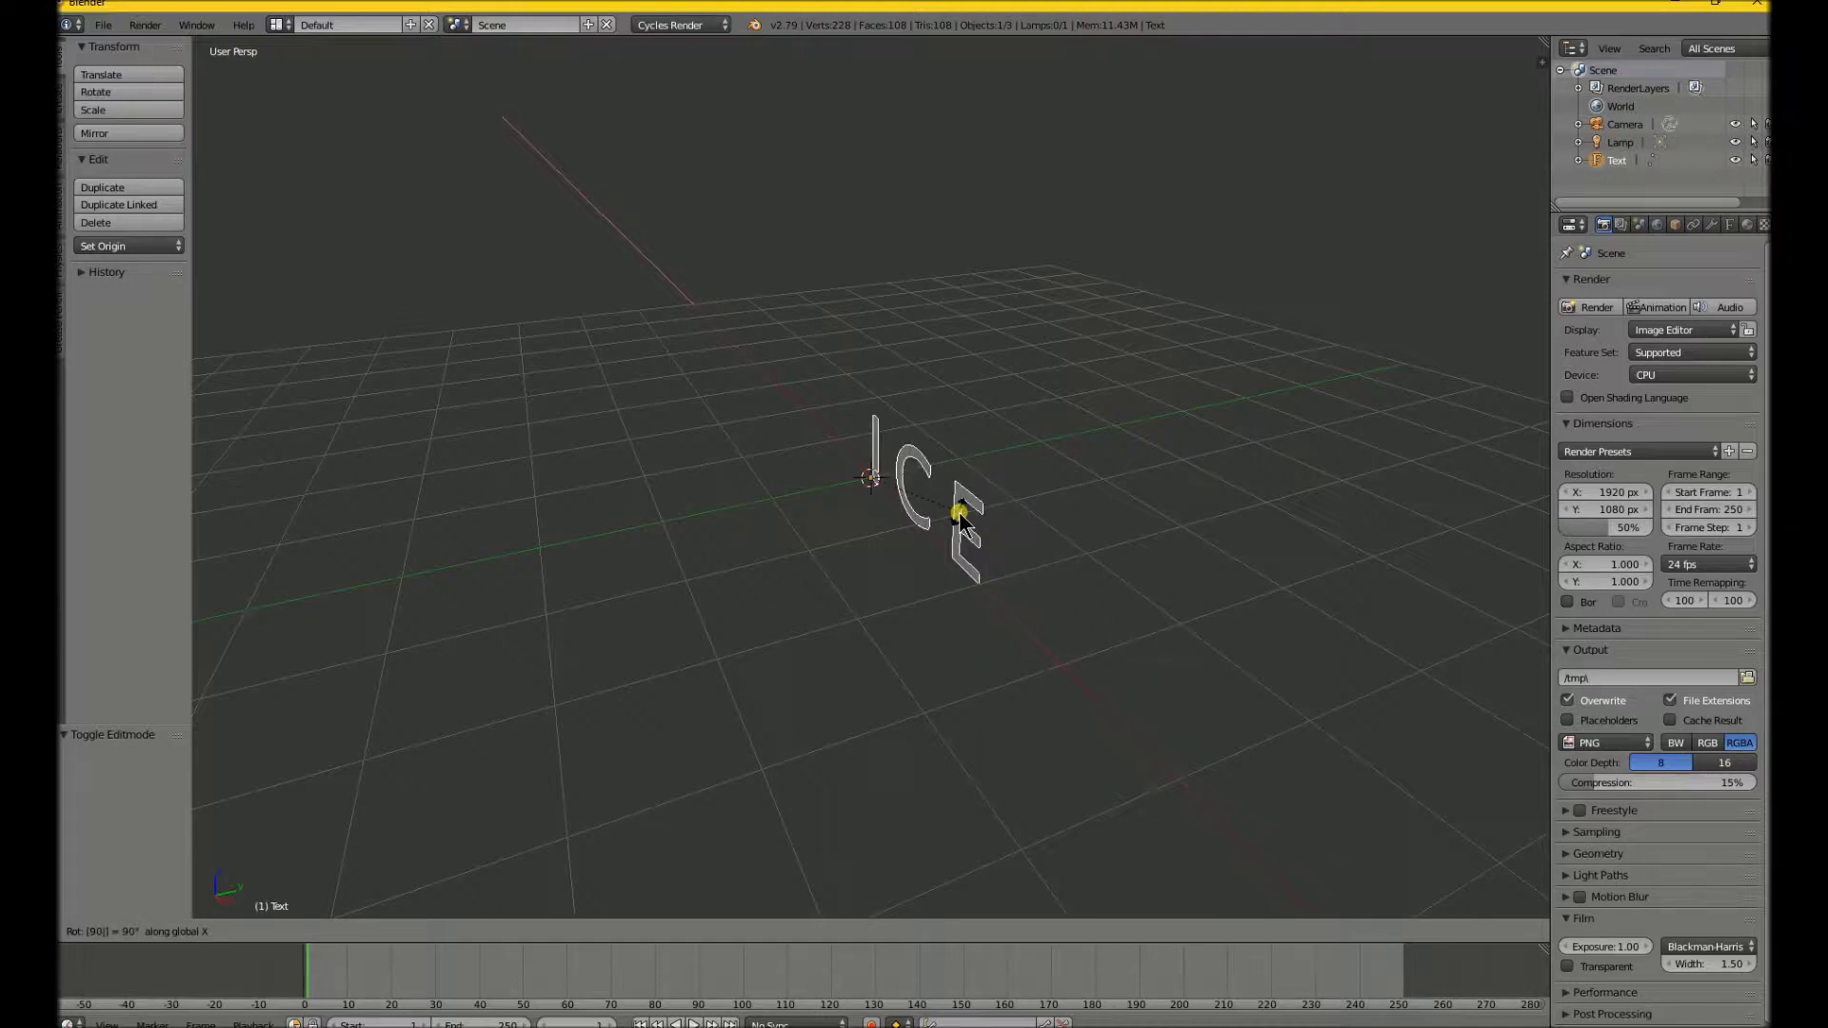
key("Return")
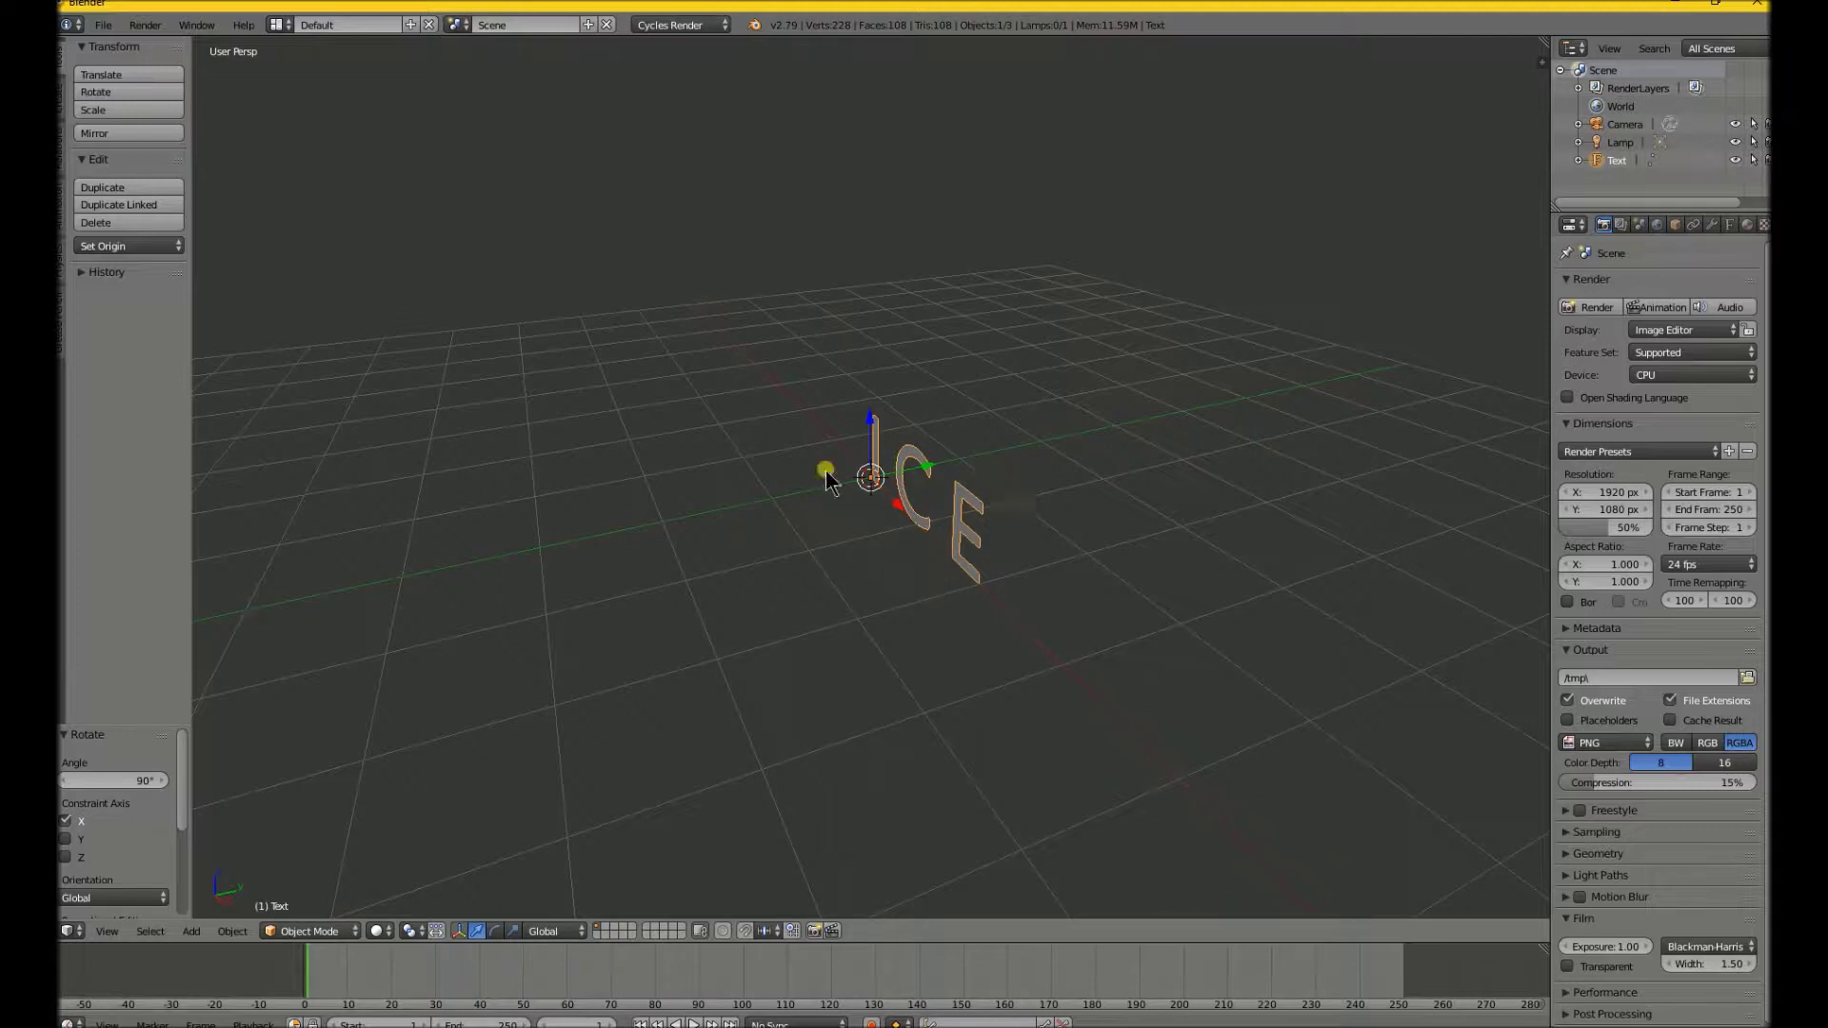
- Check the mouse selection setting in the user preferences' input options, keeping Select With at Left
left_click(105, 26)
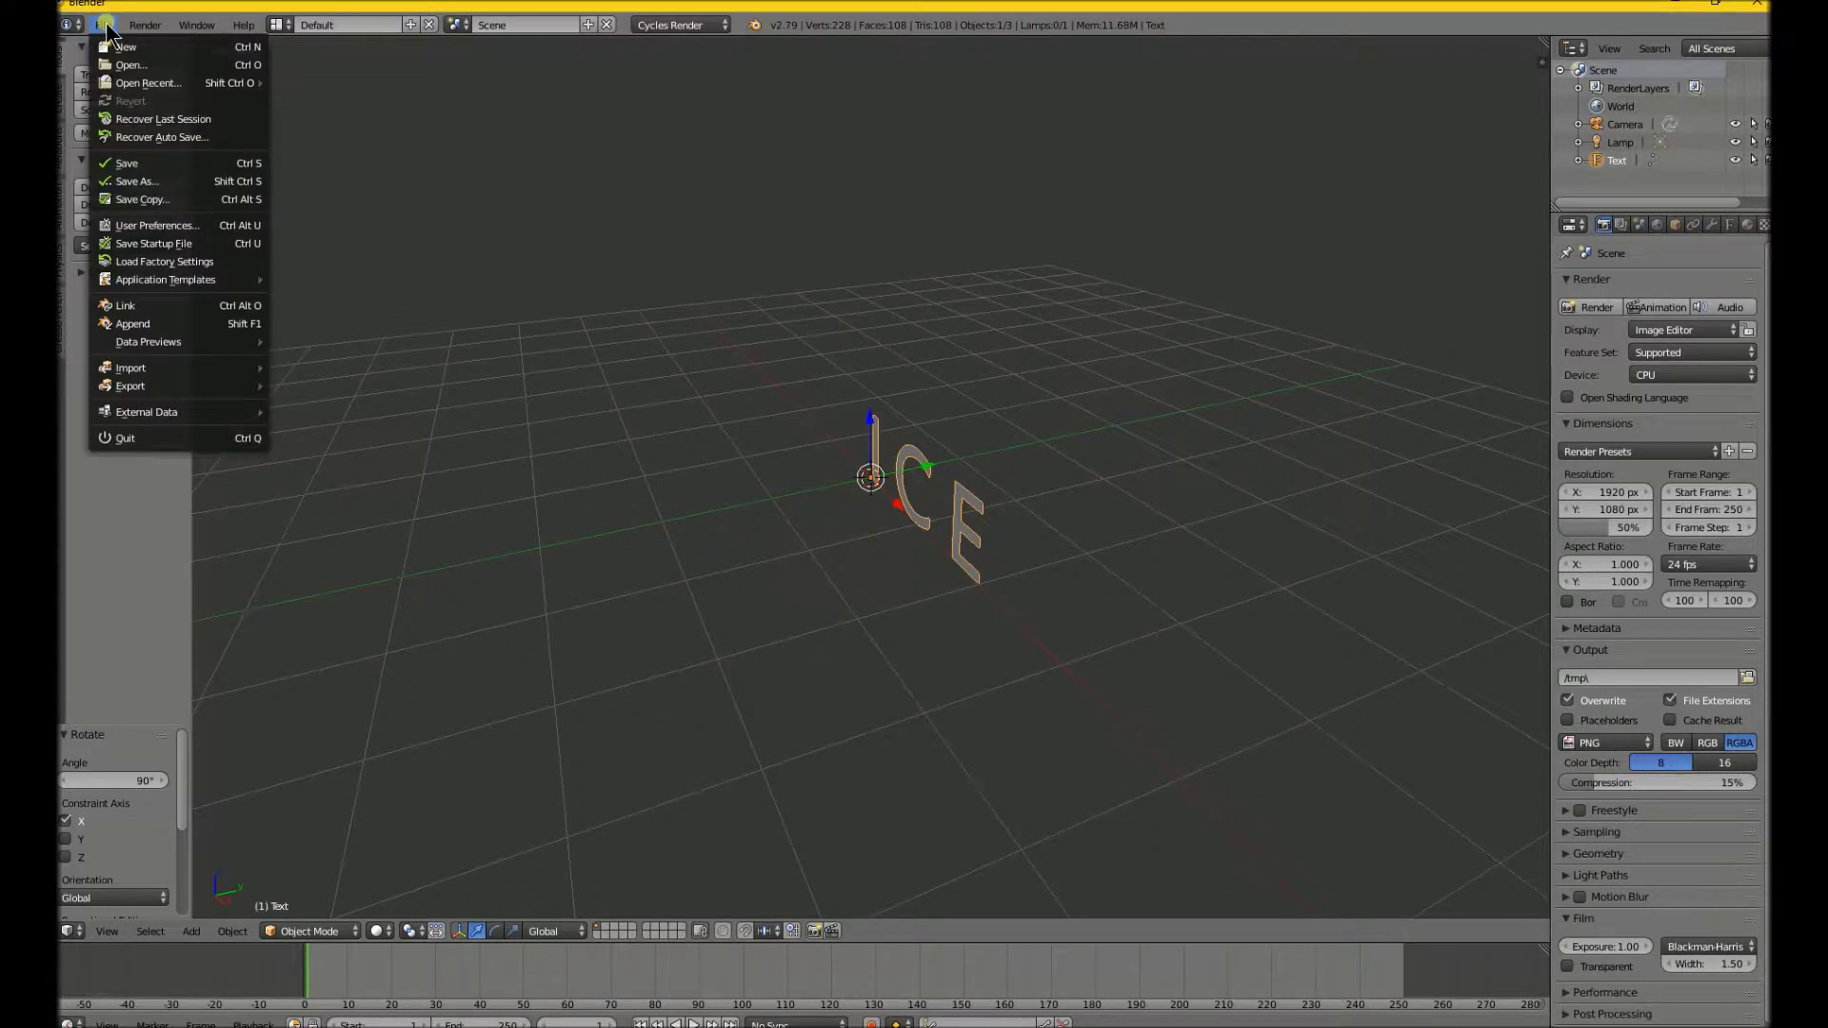
left_click(226, 227)
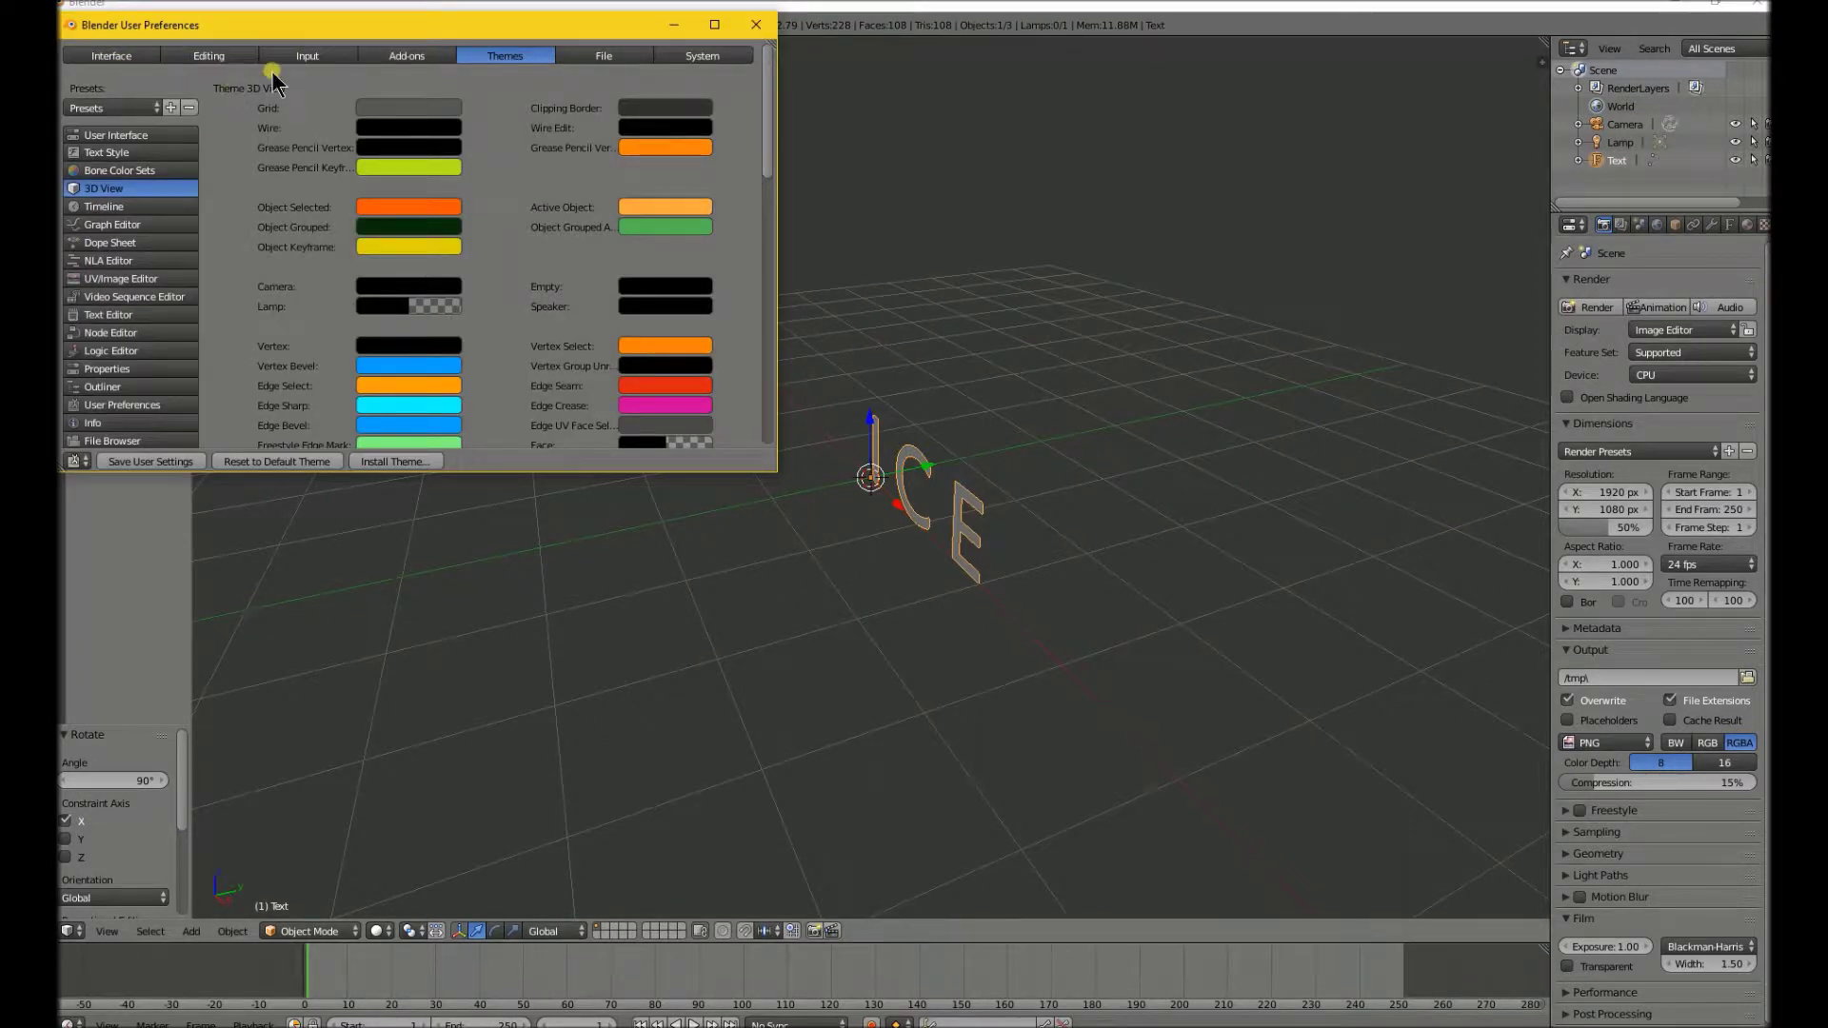
left_click(306, 59)
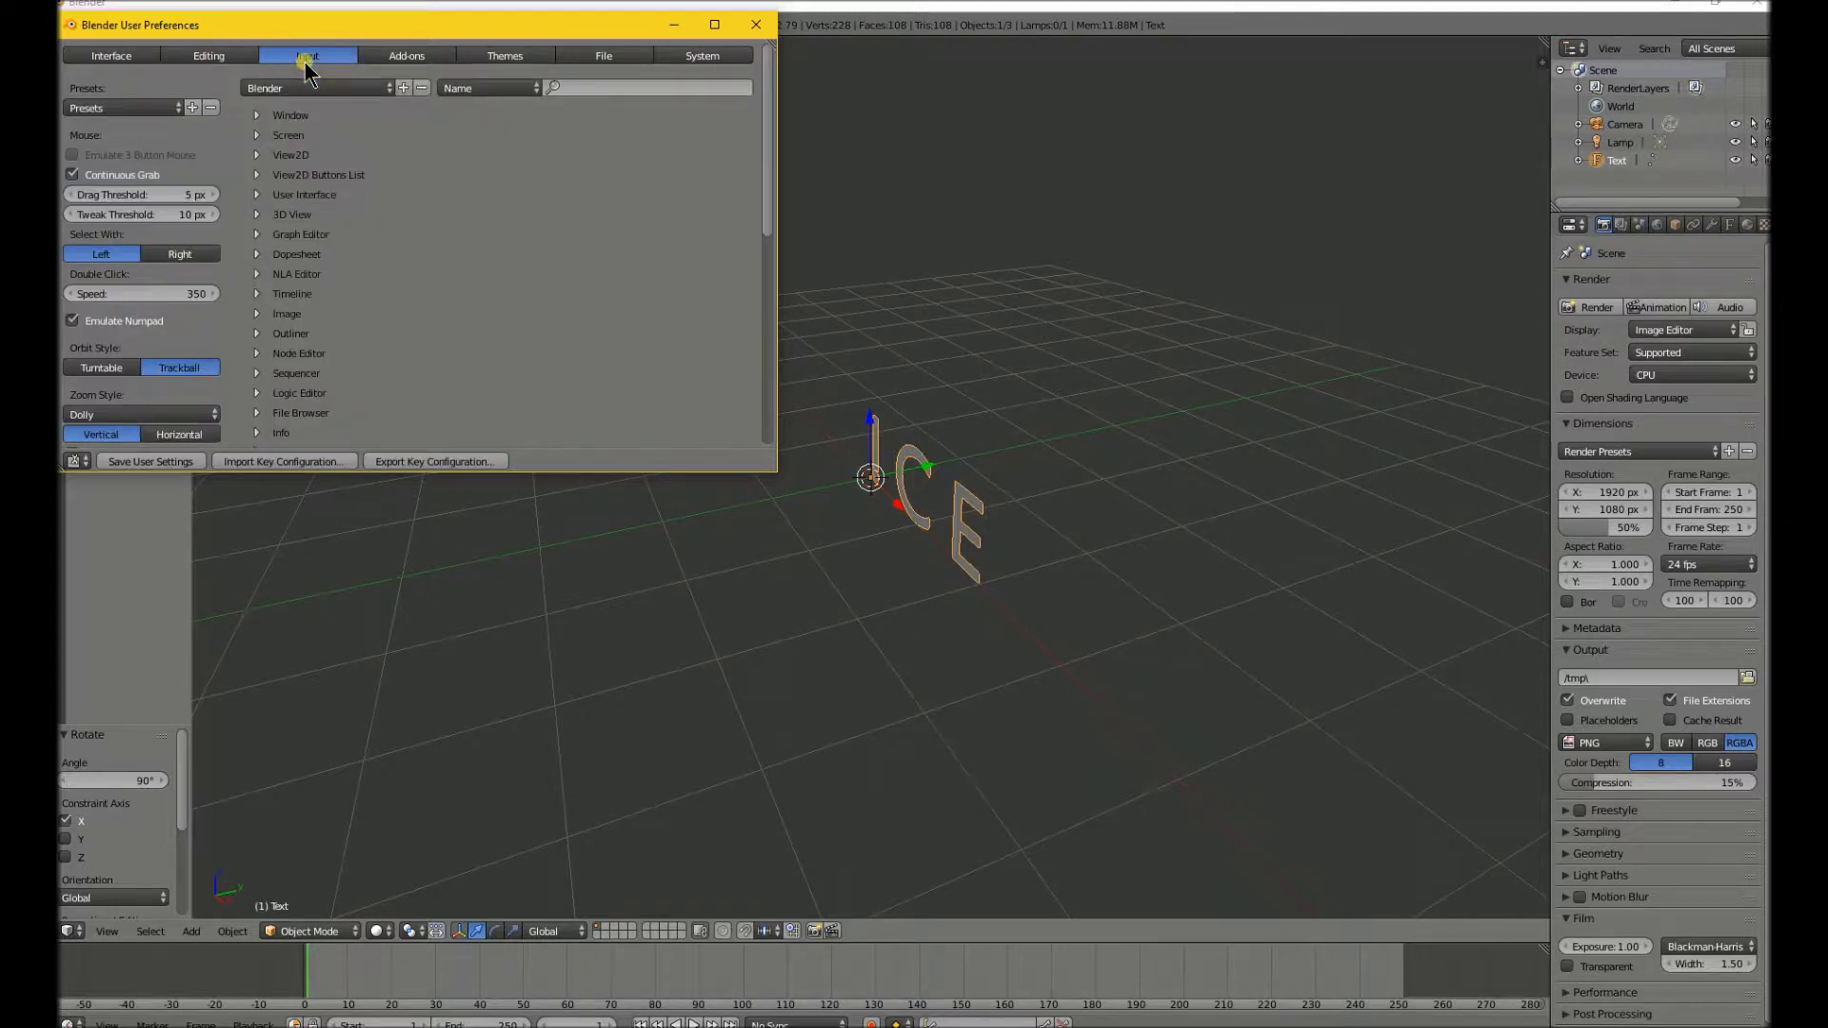
left_click(101, 255)
left_click(756, 25)
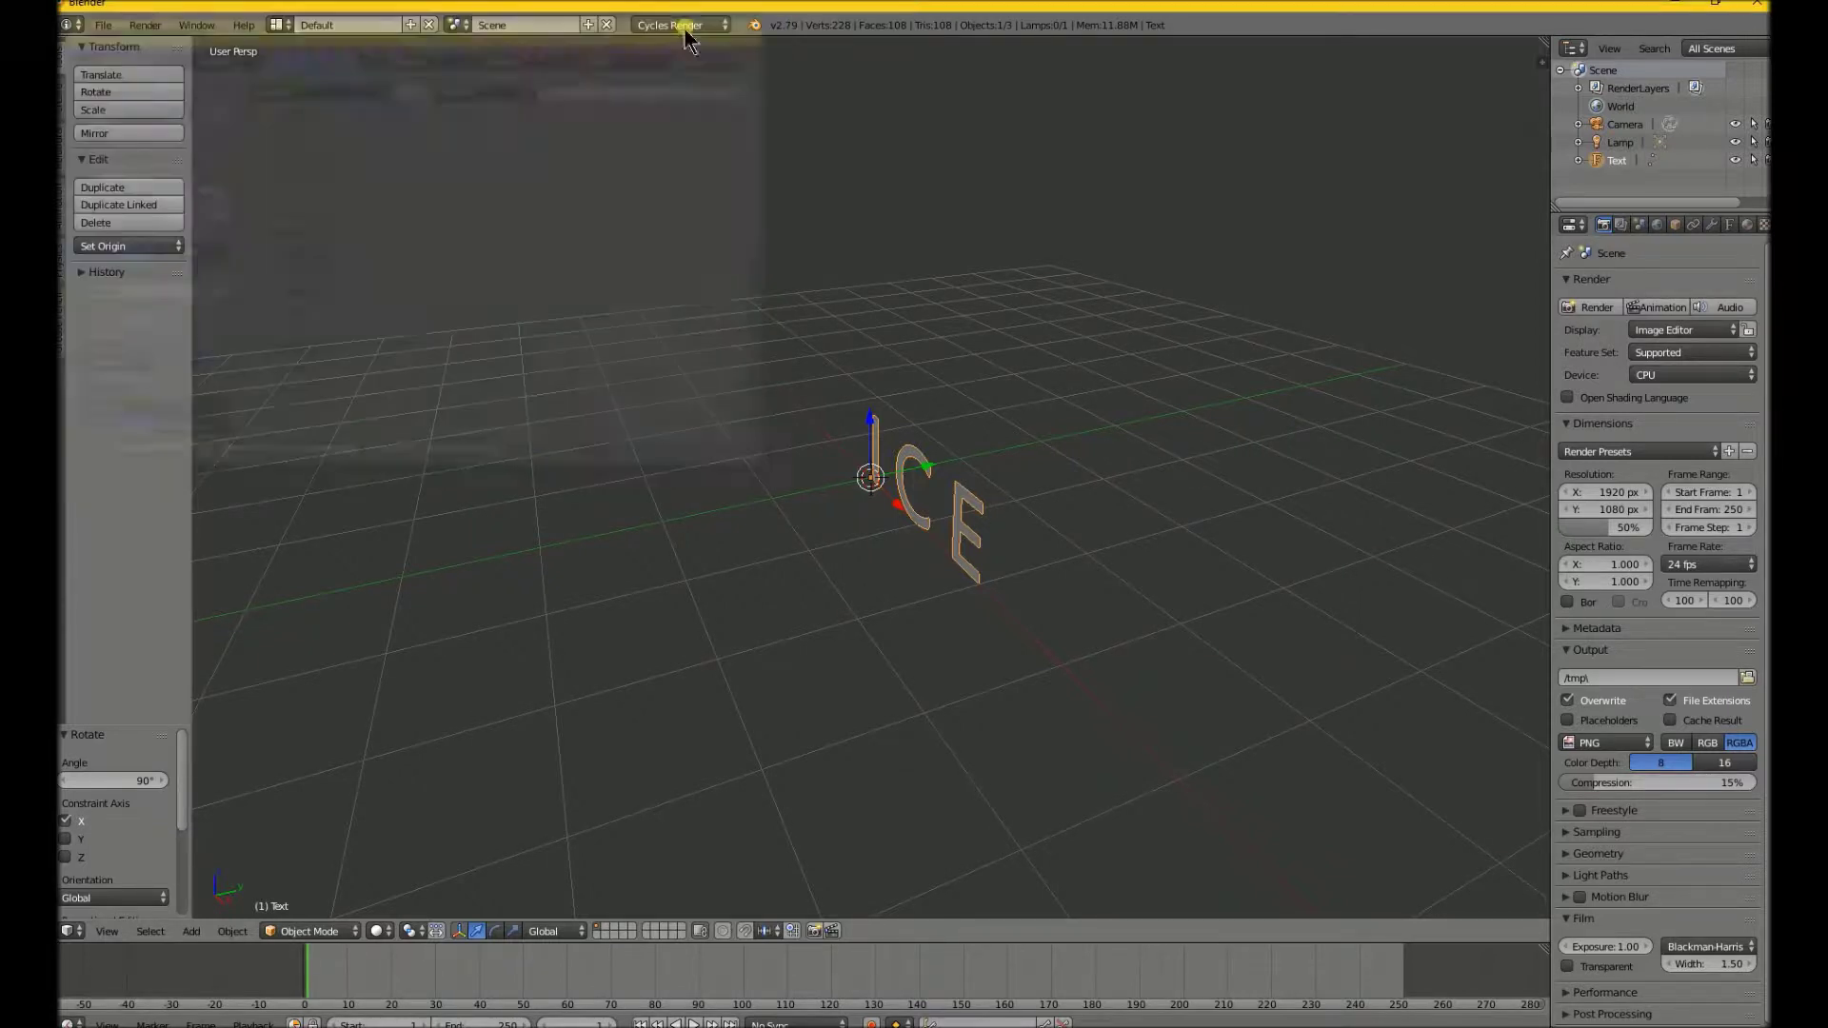
left_click(105, 26)
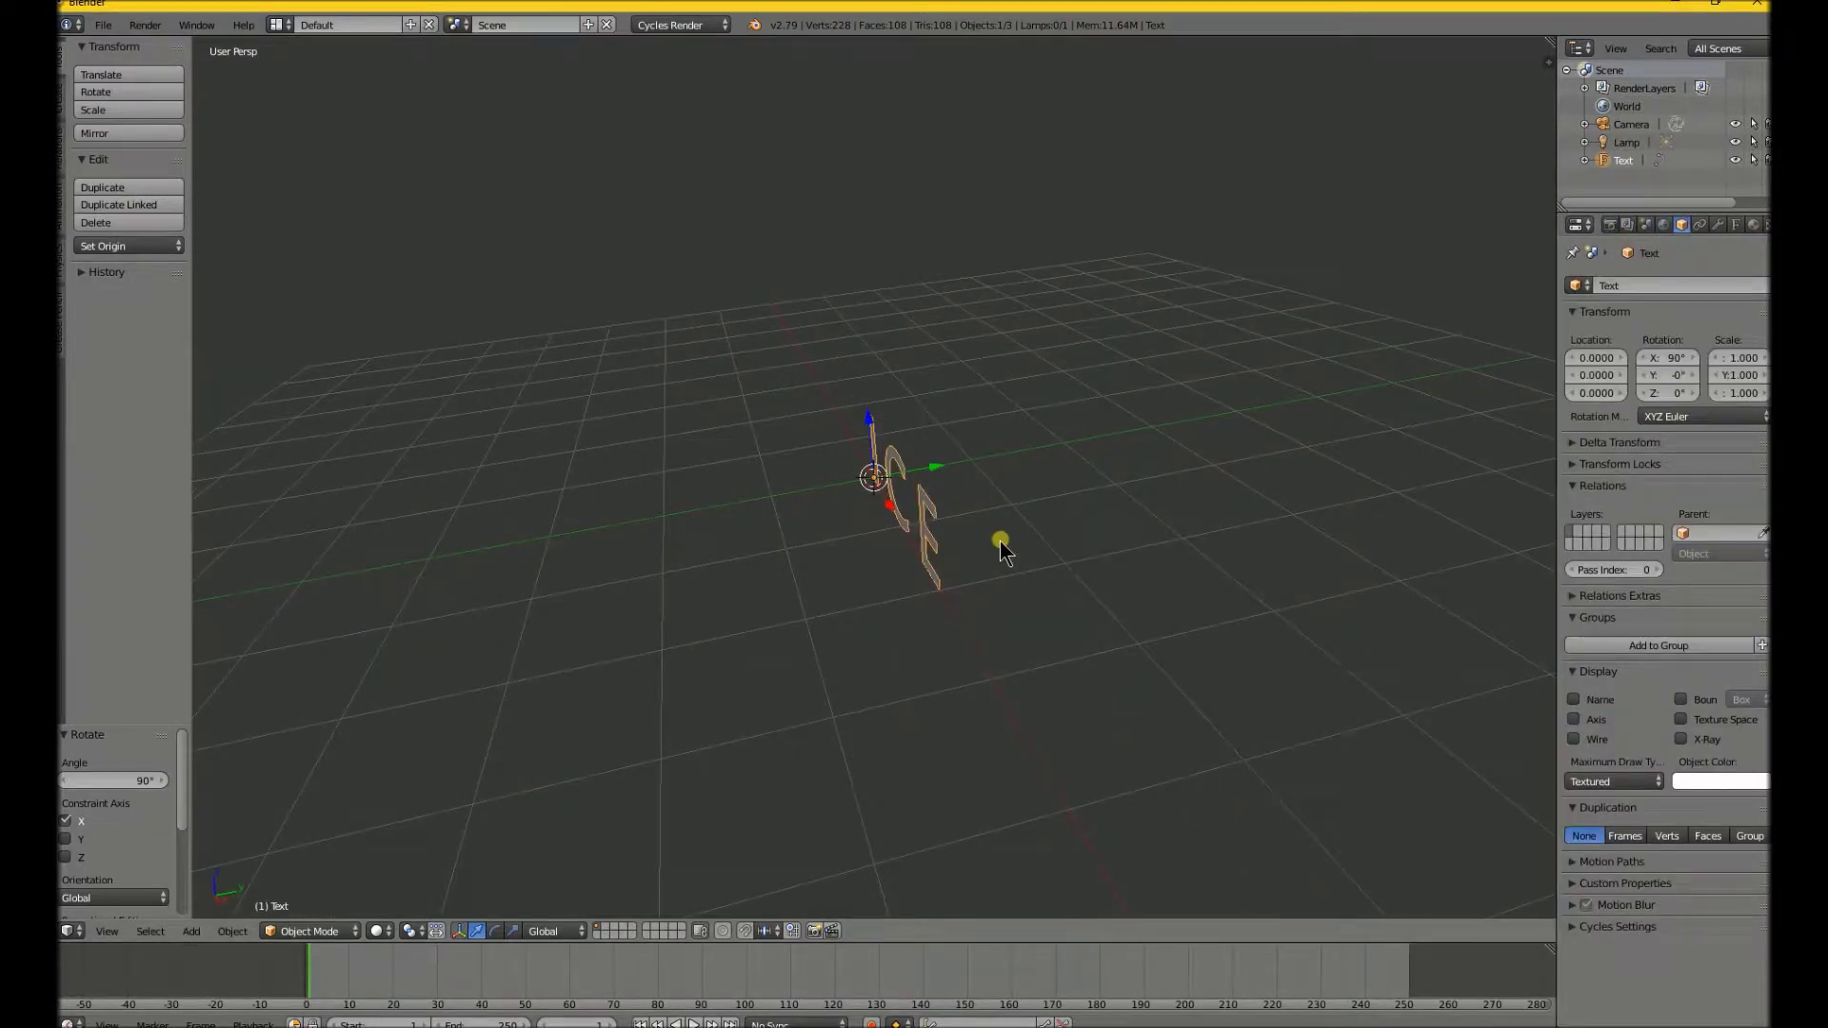
- Set the ICE text's extrusion to 0.100 and give it a bevel of depth 0.050 with resolution 7
middle_click_drag(999, 539, 1045, 546)
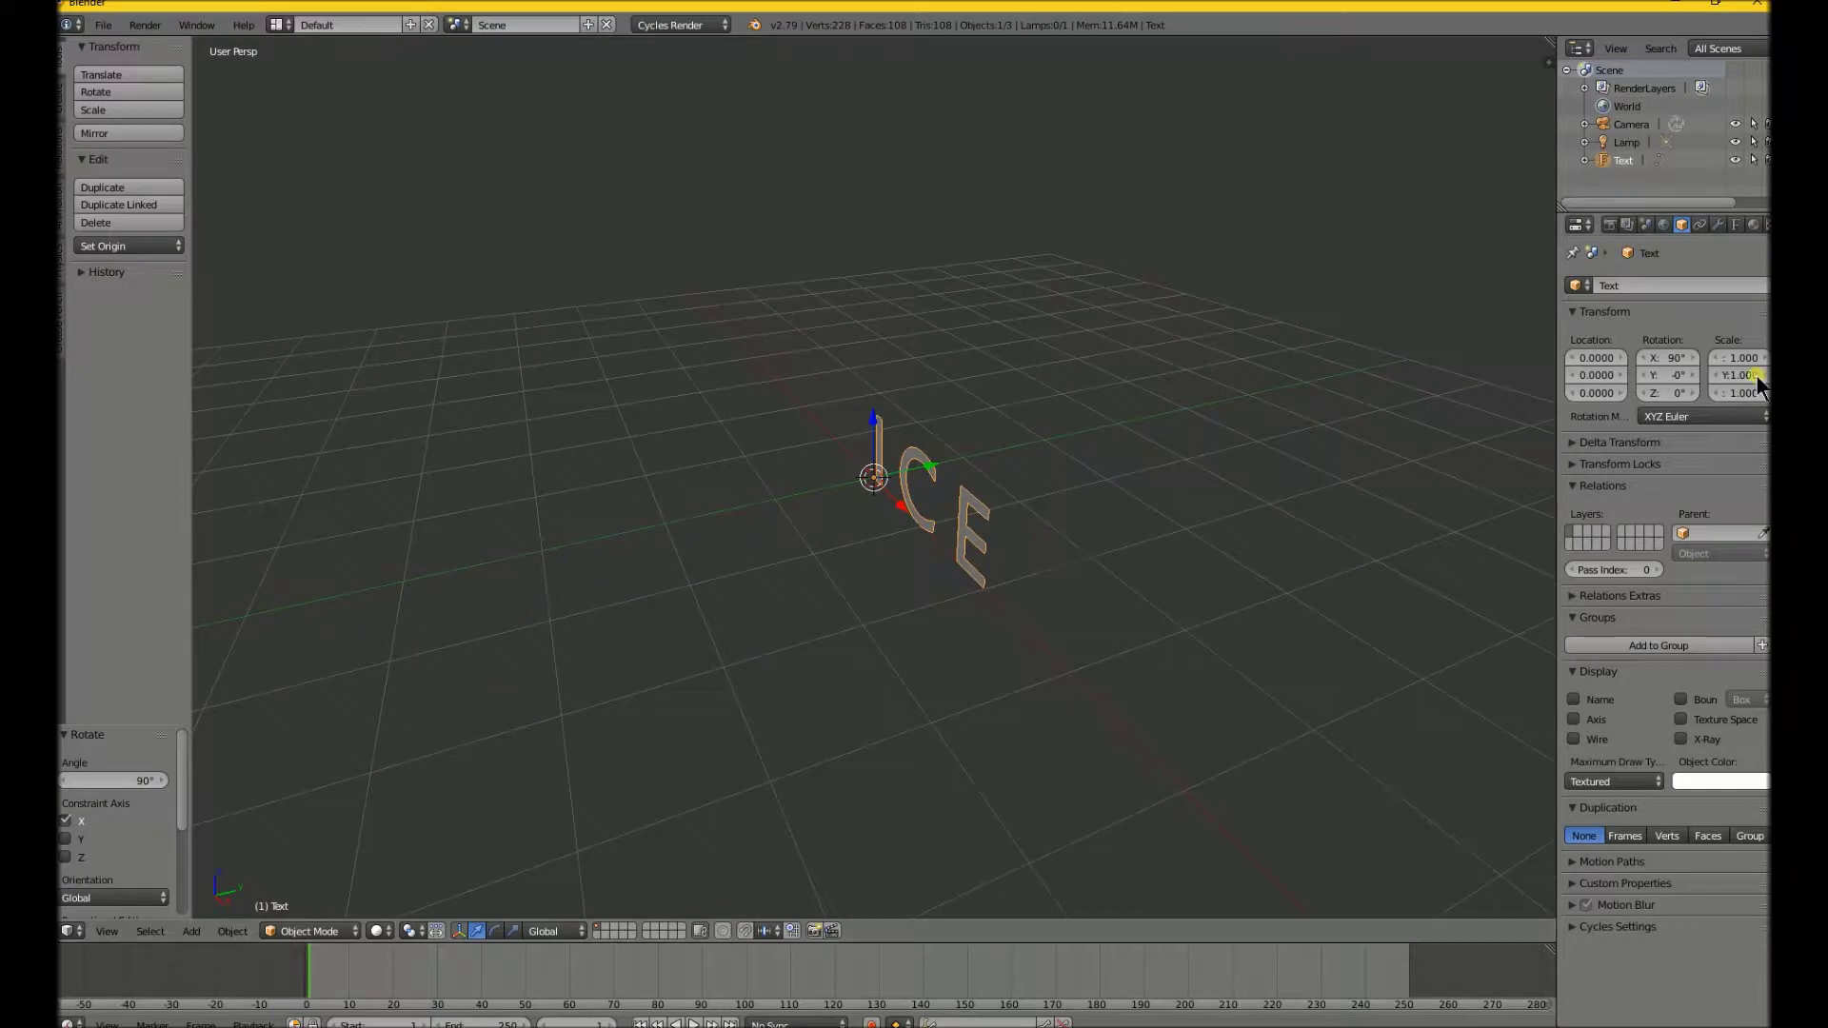
left_click(1735, 226)
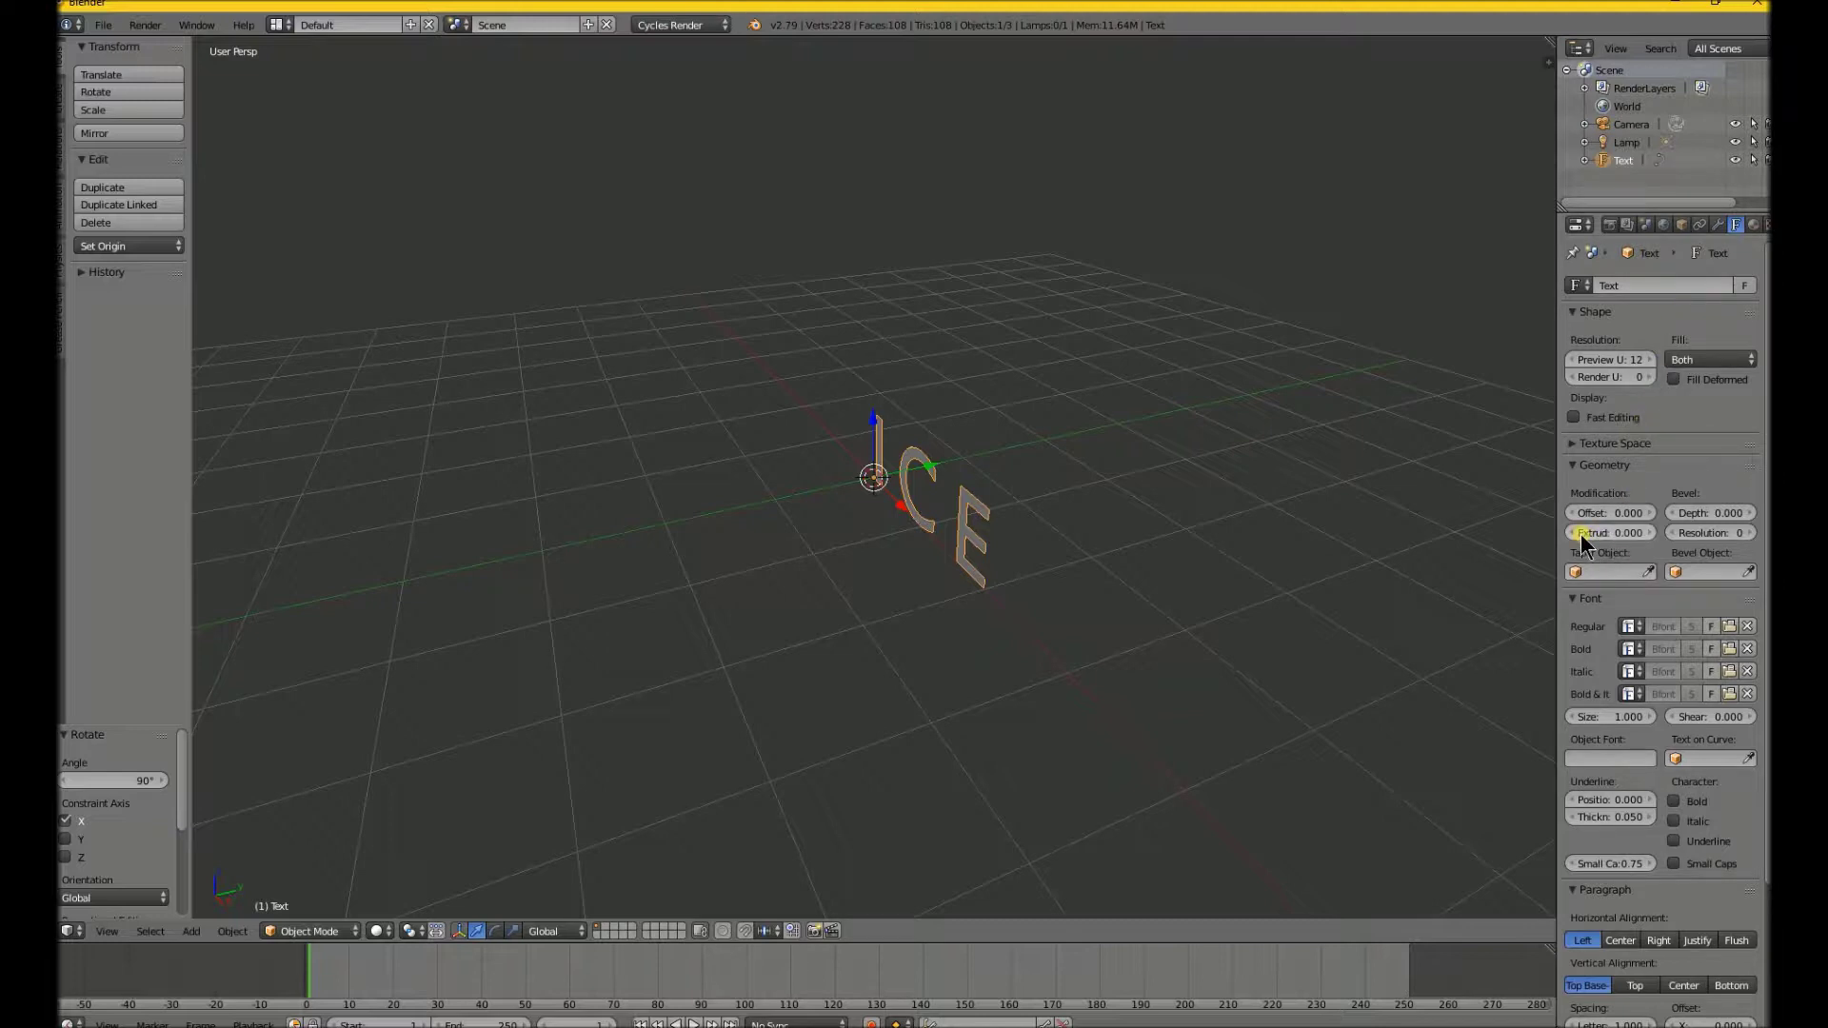
mouse_move(1584, 543)
left_mouse_down()
mouse_move(1661, 532)
mouse_move(1590, 521)
mouse_move(1607, 544)
left_mouse_up()
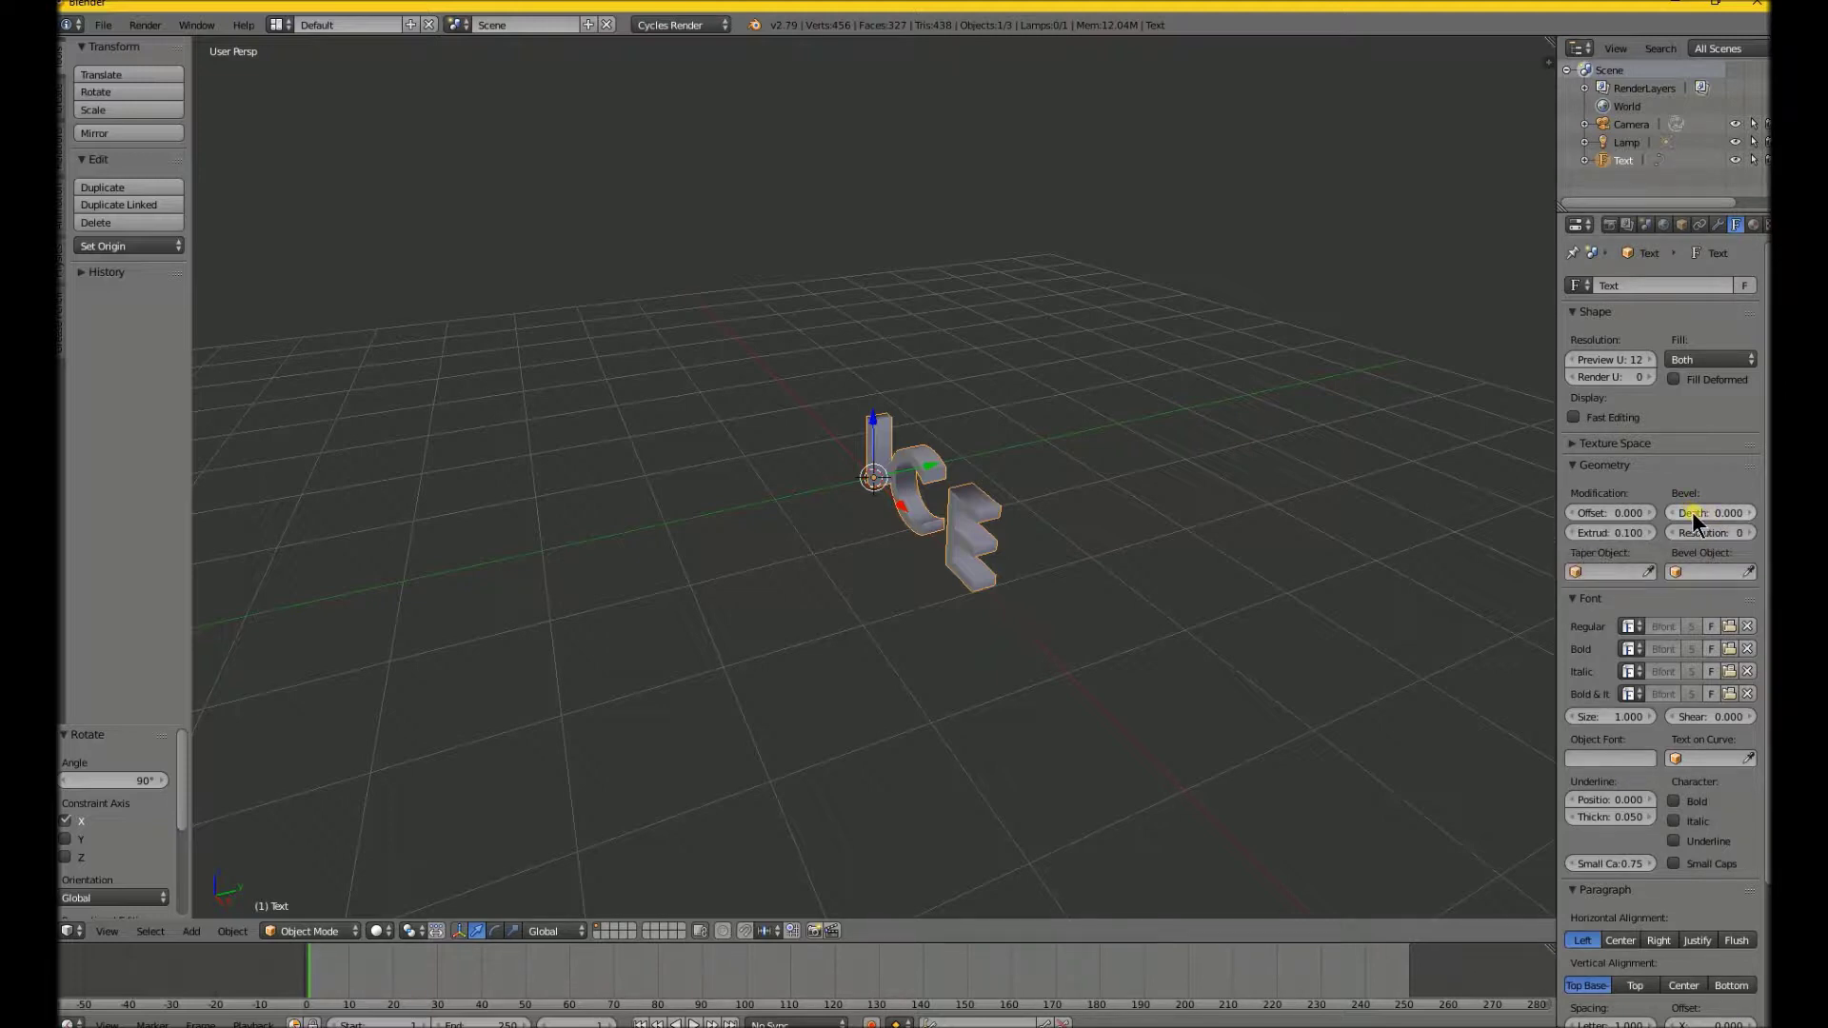
mouse_move(1693, 512)
left_mouse_down()
mouse_move(1714, 511)
mouse_move(1668, 514)
left_mouse_up()
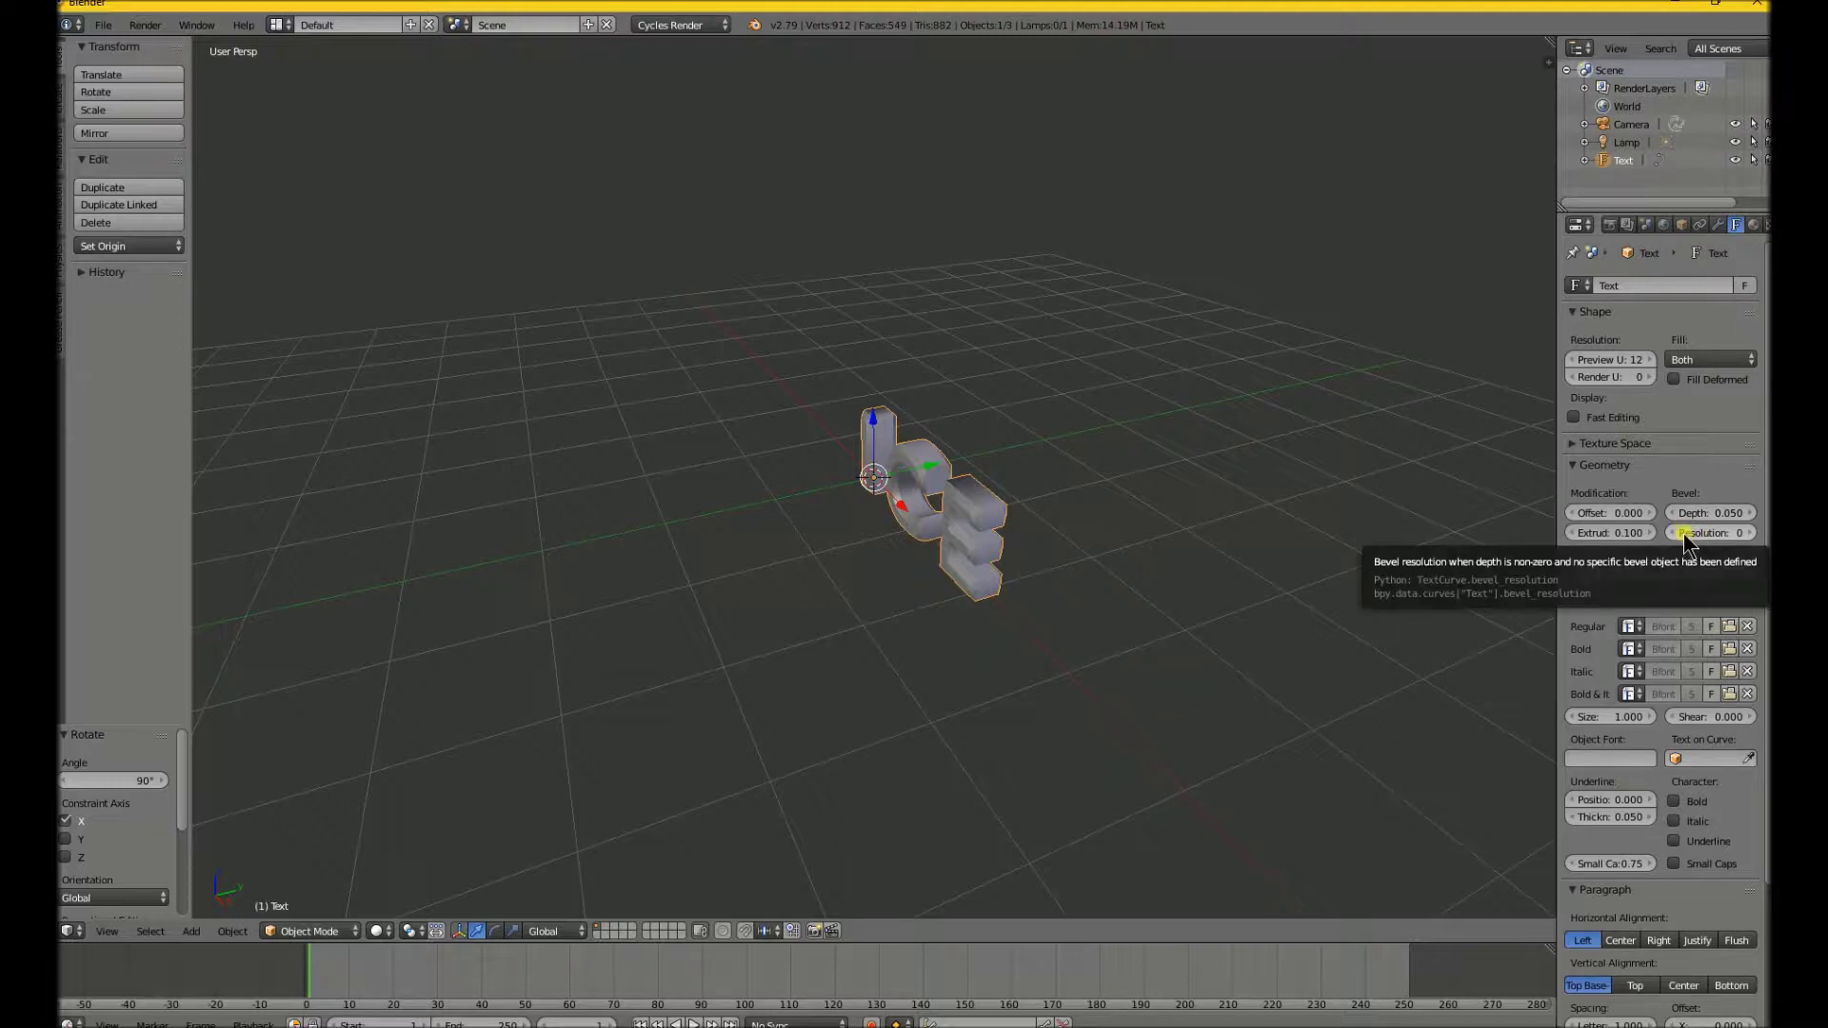
left_click_drag(1682, 536, 1699, 536)
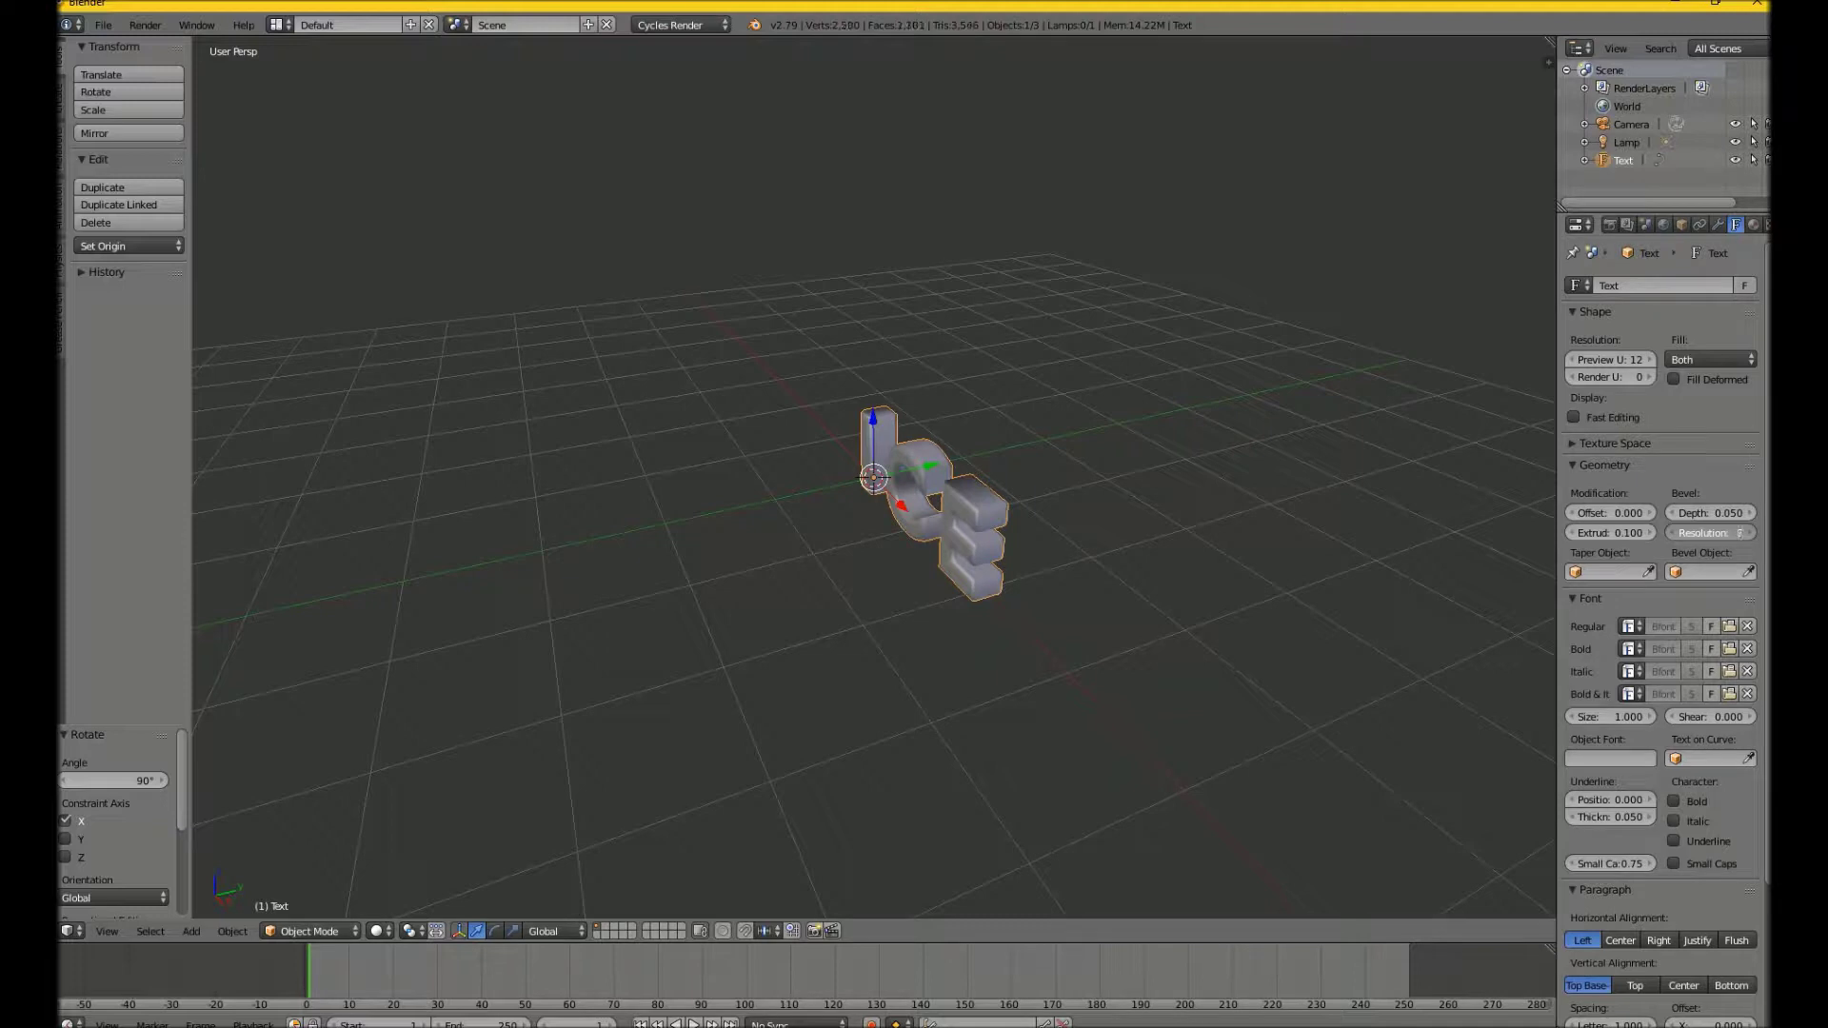
left_click_drag(1700, 536, 1685, 541)
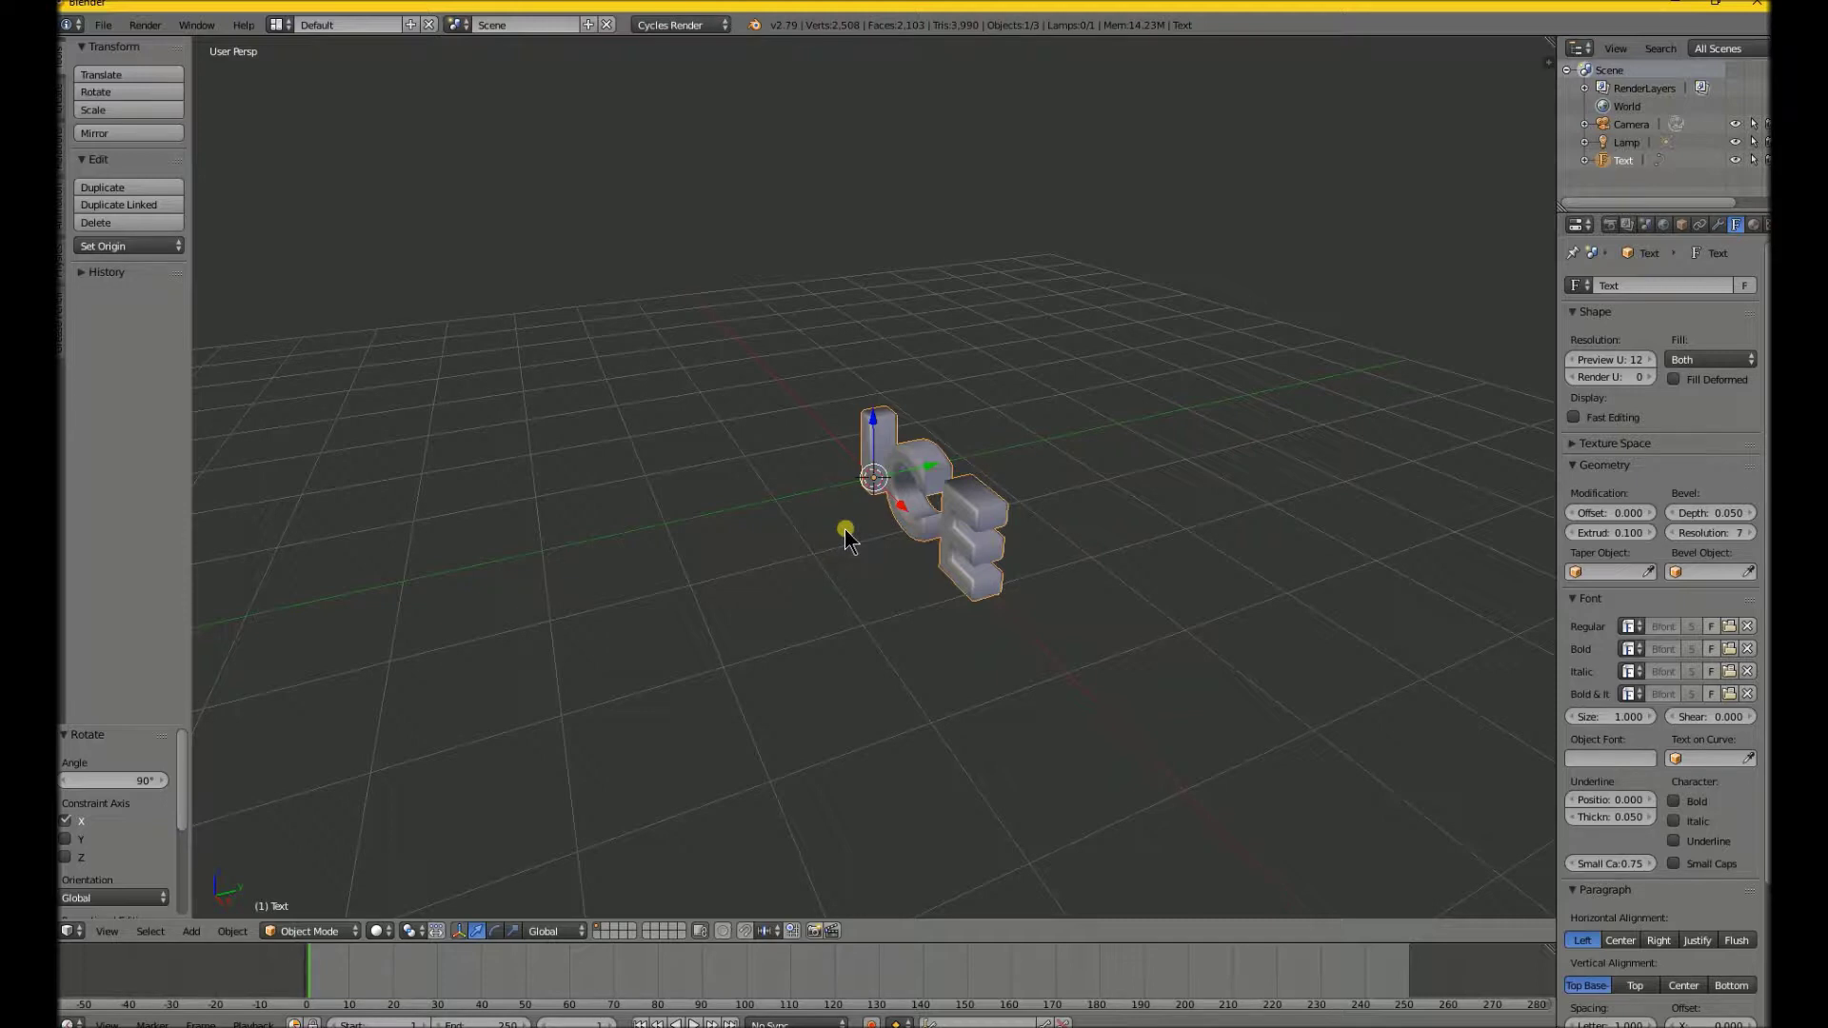
- Add a mesh plane at the origin and scale it by a factor of 5 as a floor beneath the ICE text
key("shift+a")
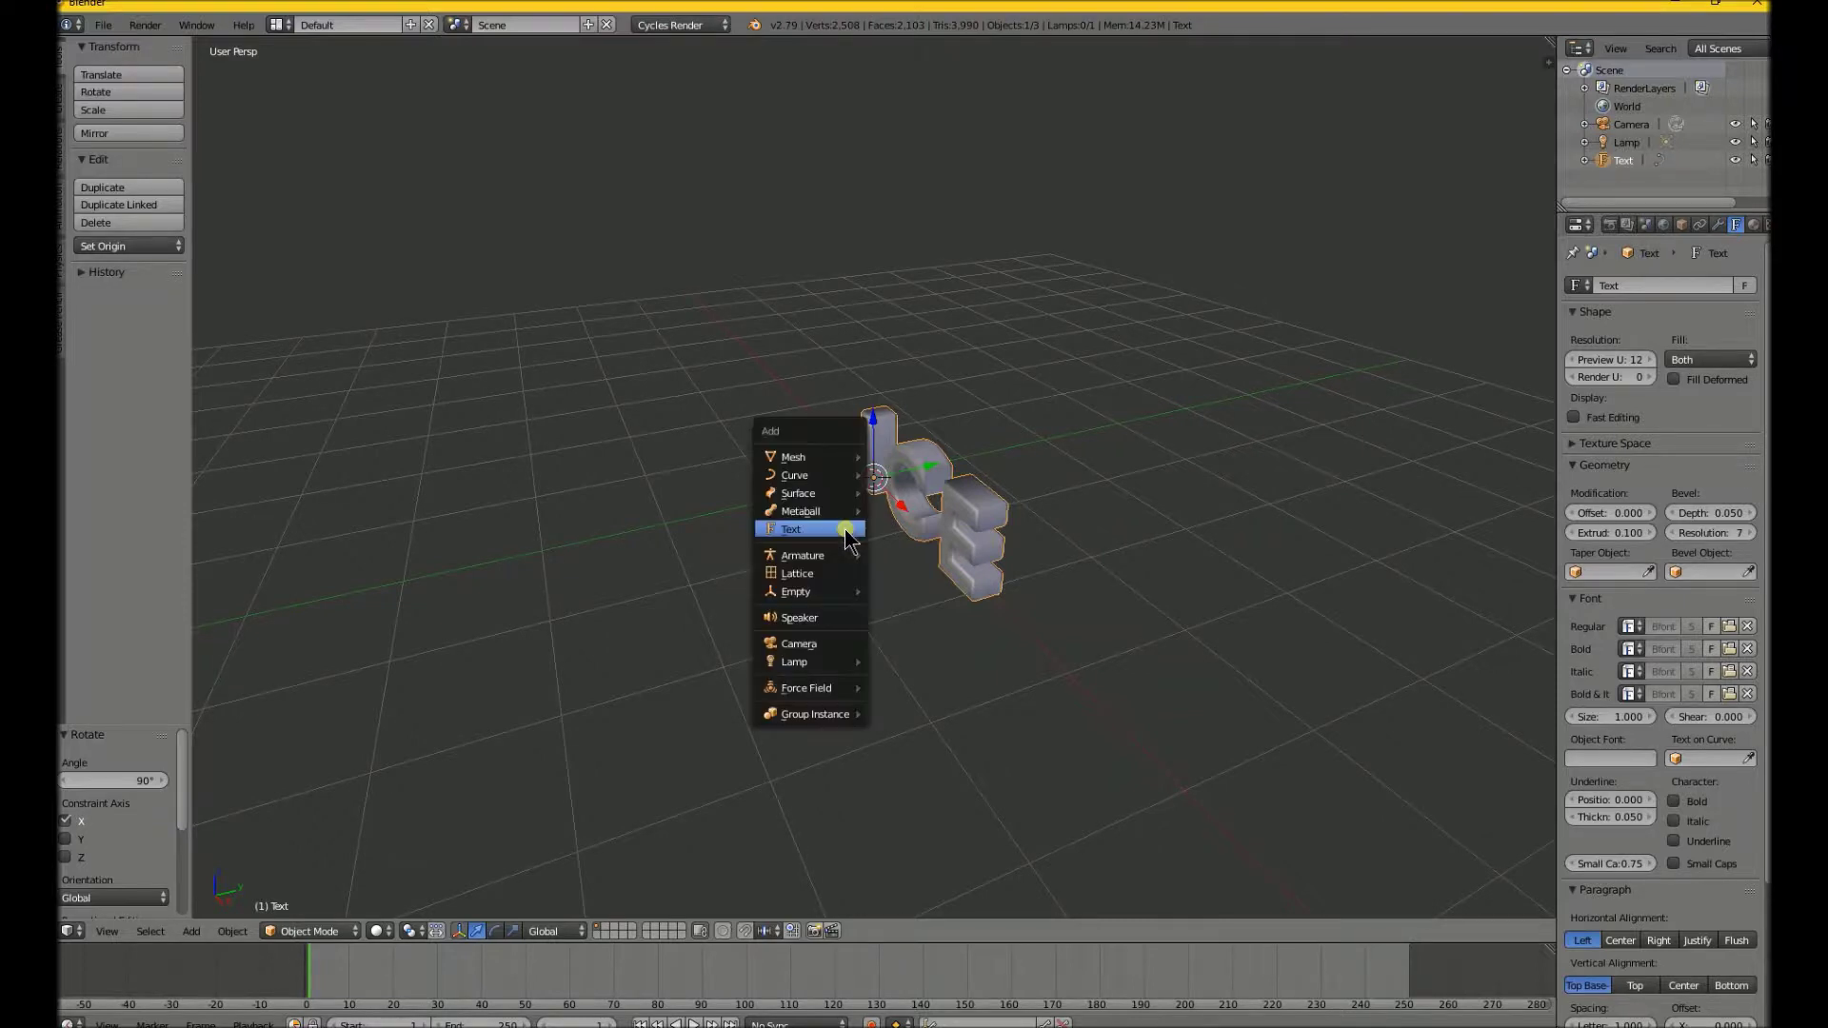
mouse_move(844, 462)
left_click(928, 458)
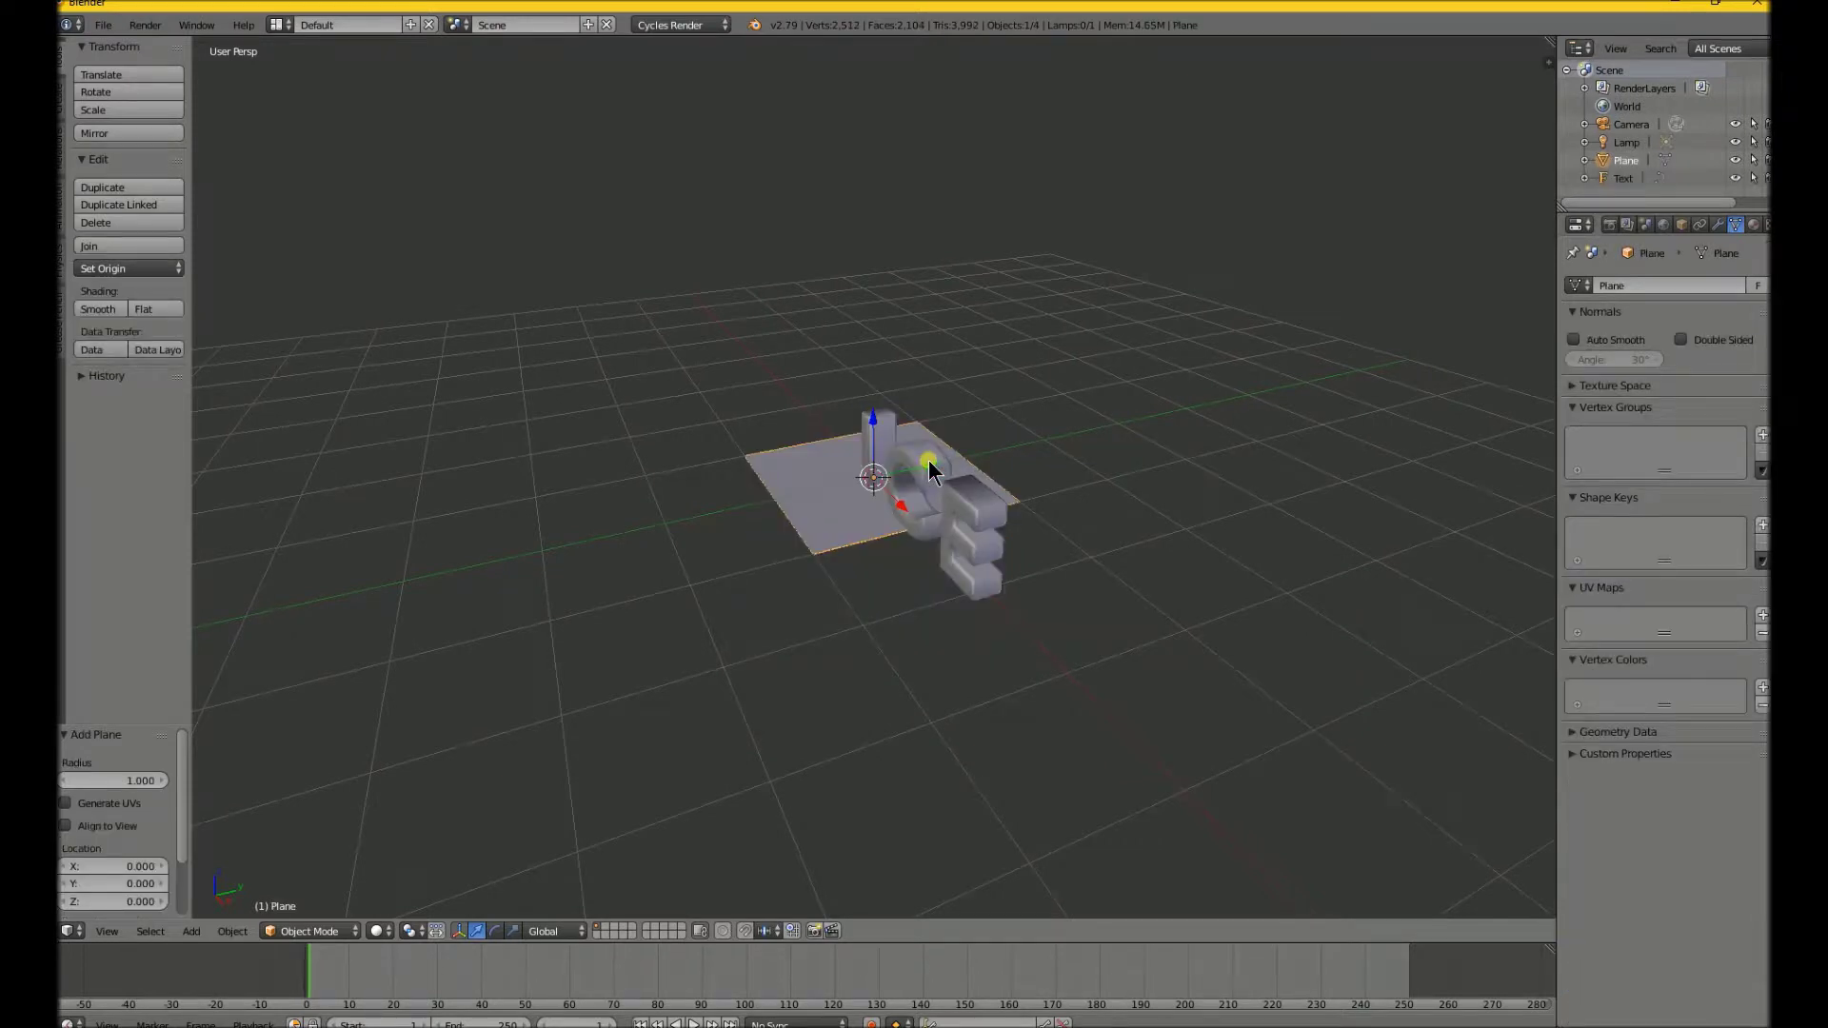
key("s")
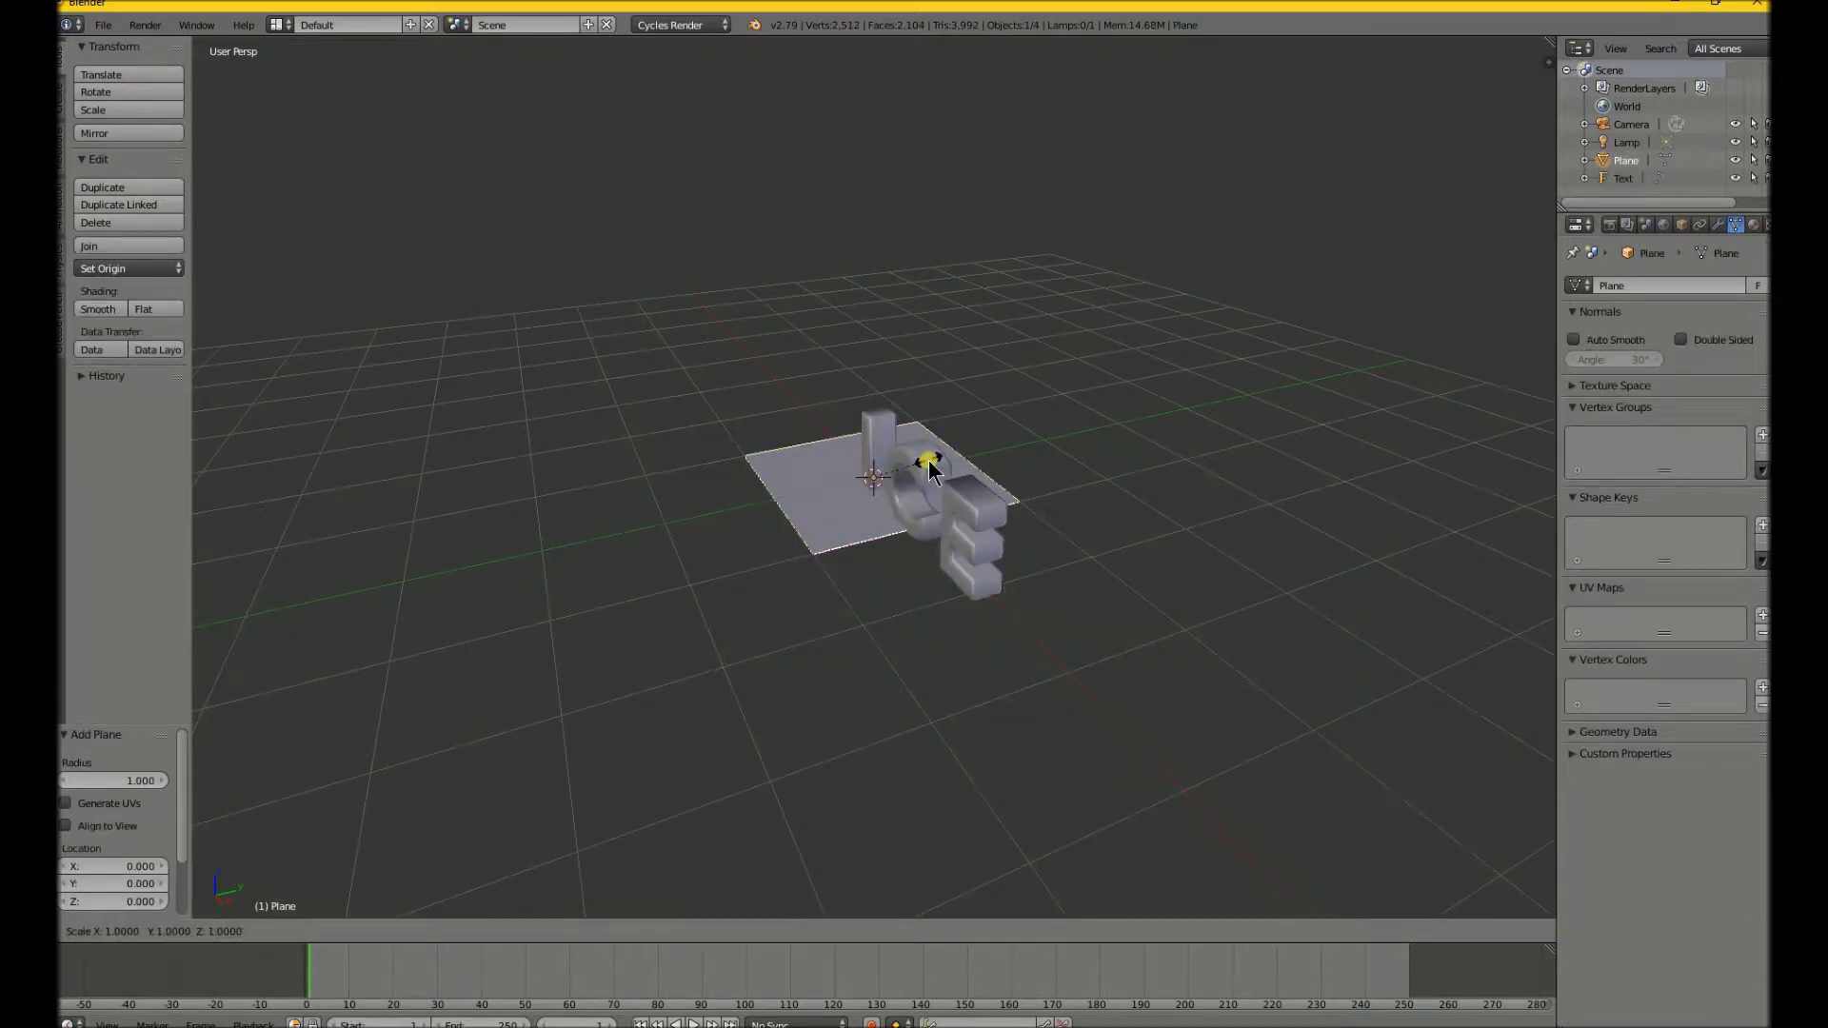
key("5")
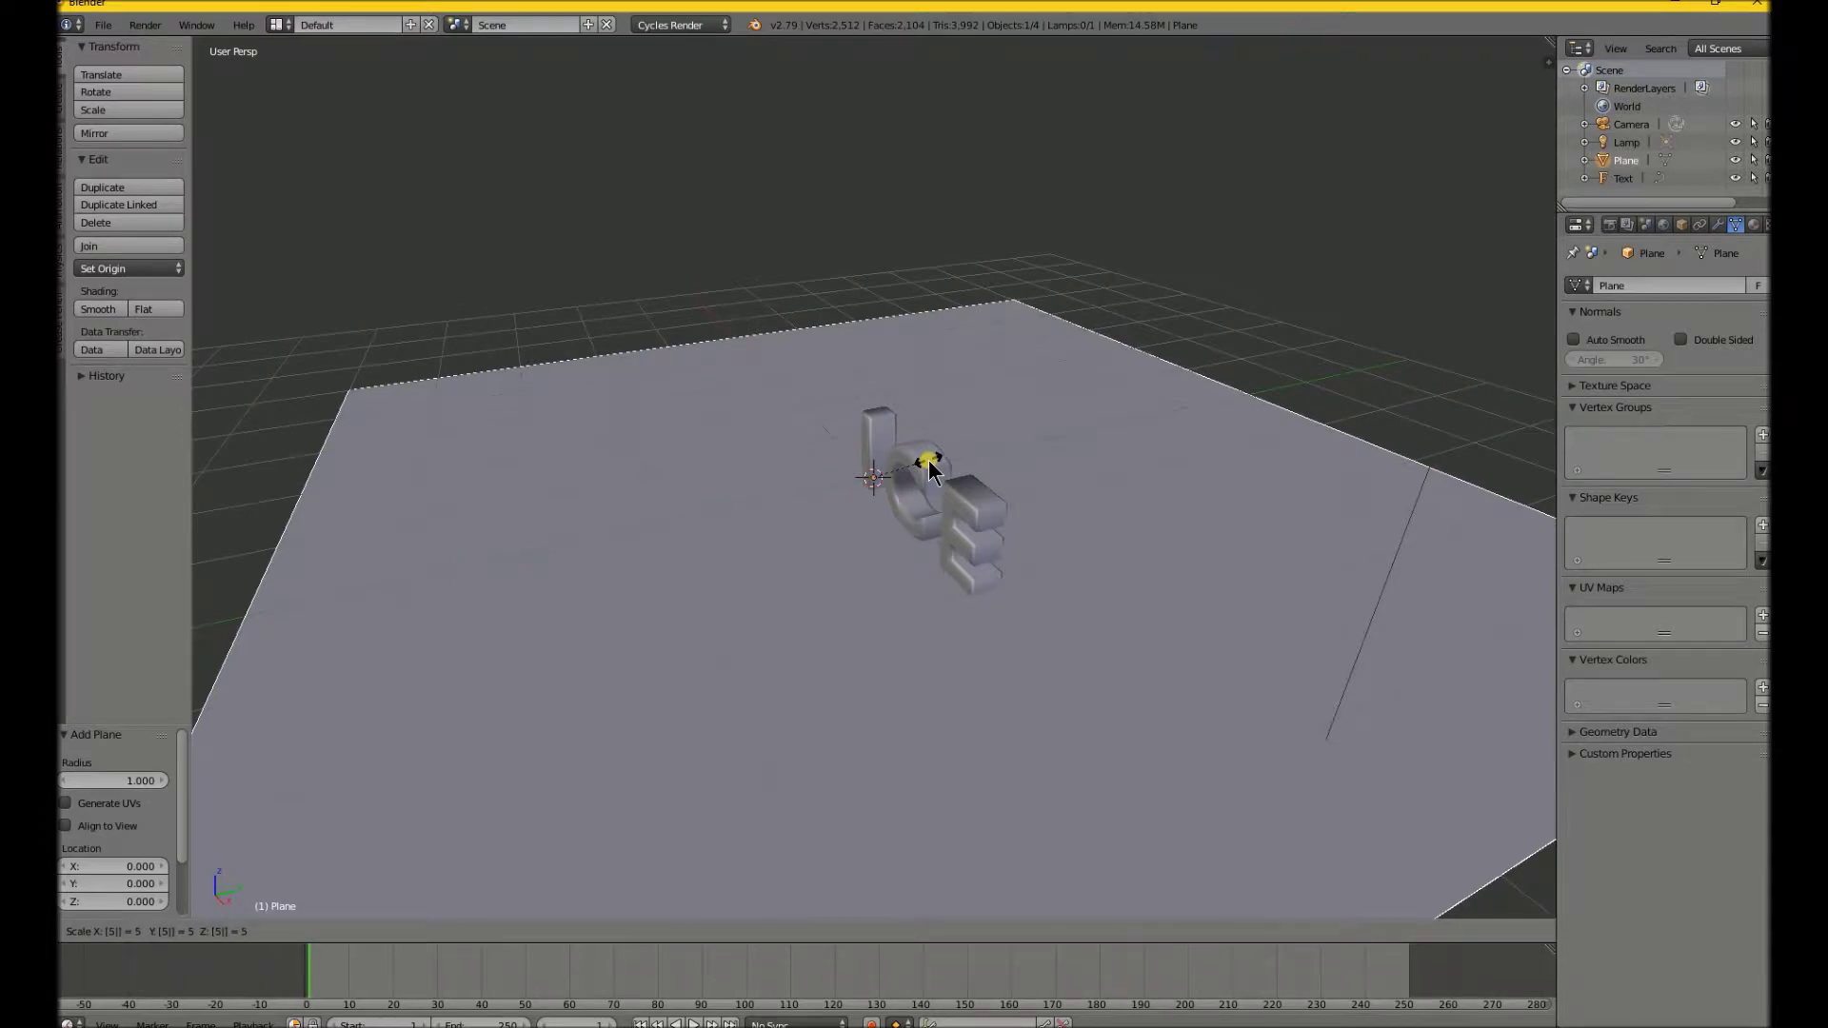
key("Return")
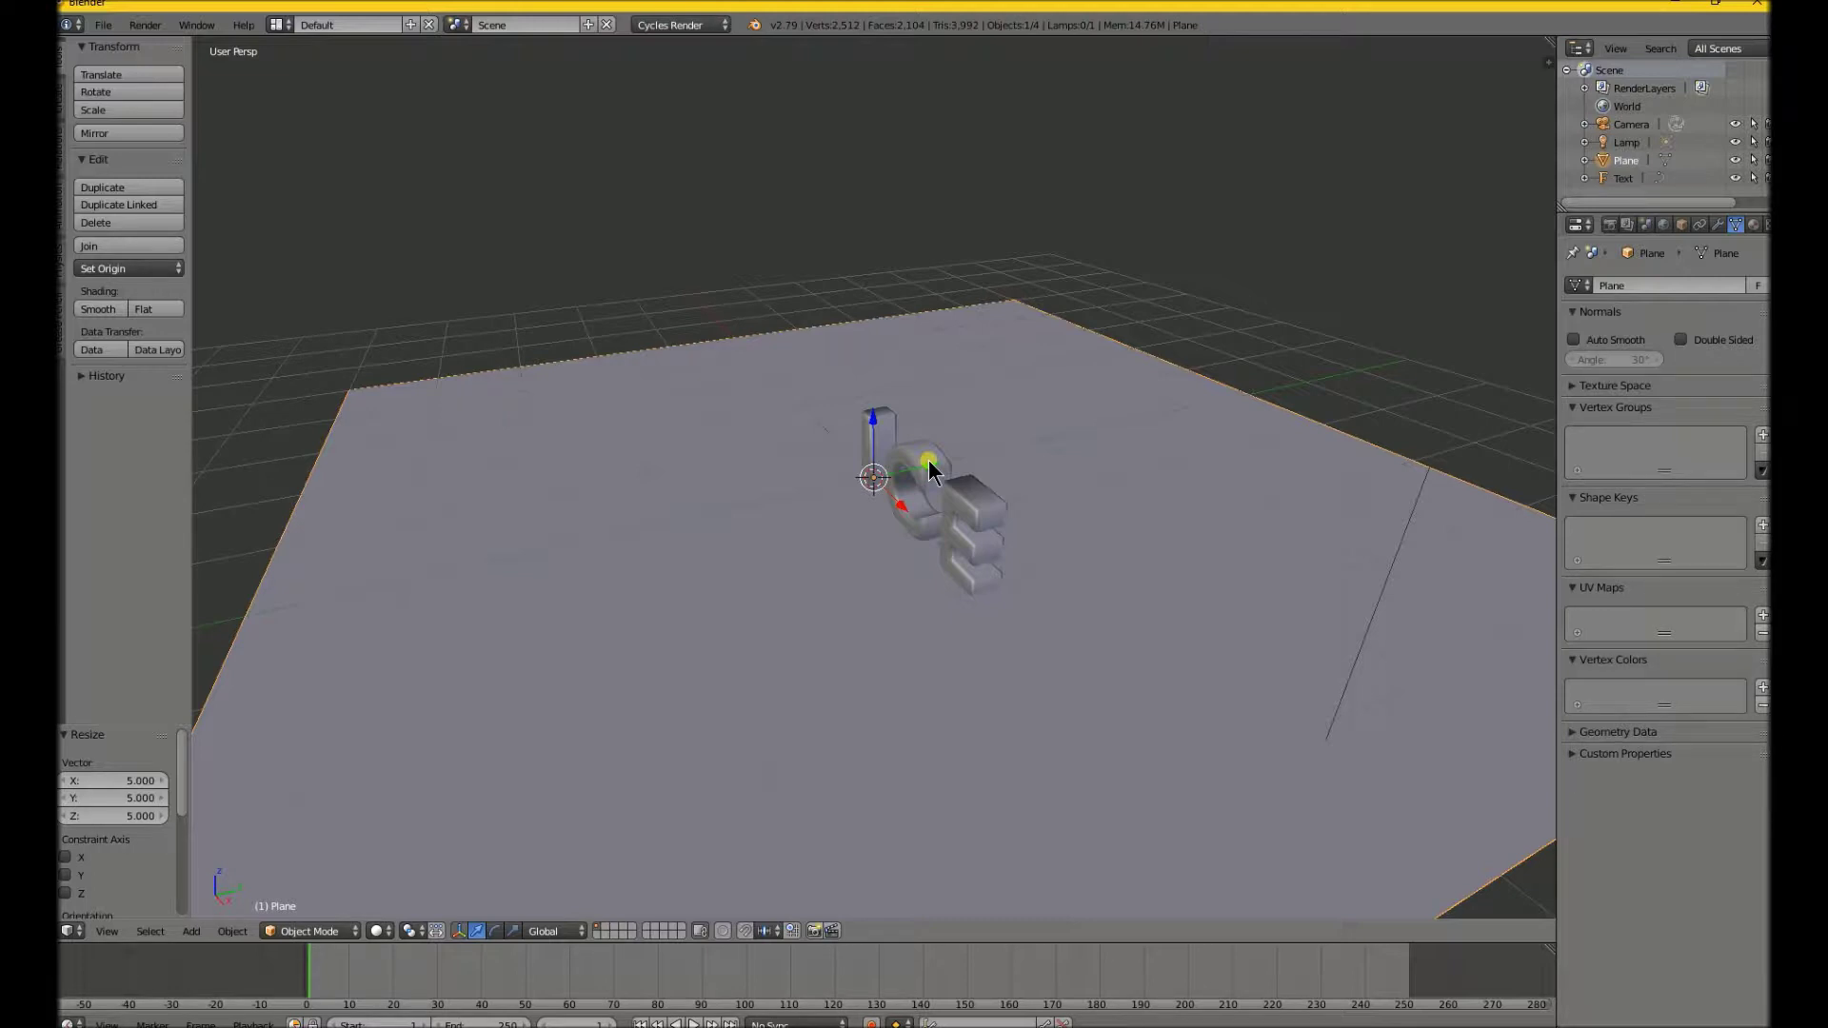
- In front orthographic view, lower the floor plane about 0.071 along the Z axis, just below the base of the letters
key("KP_1")
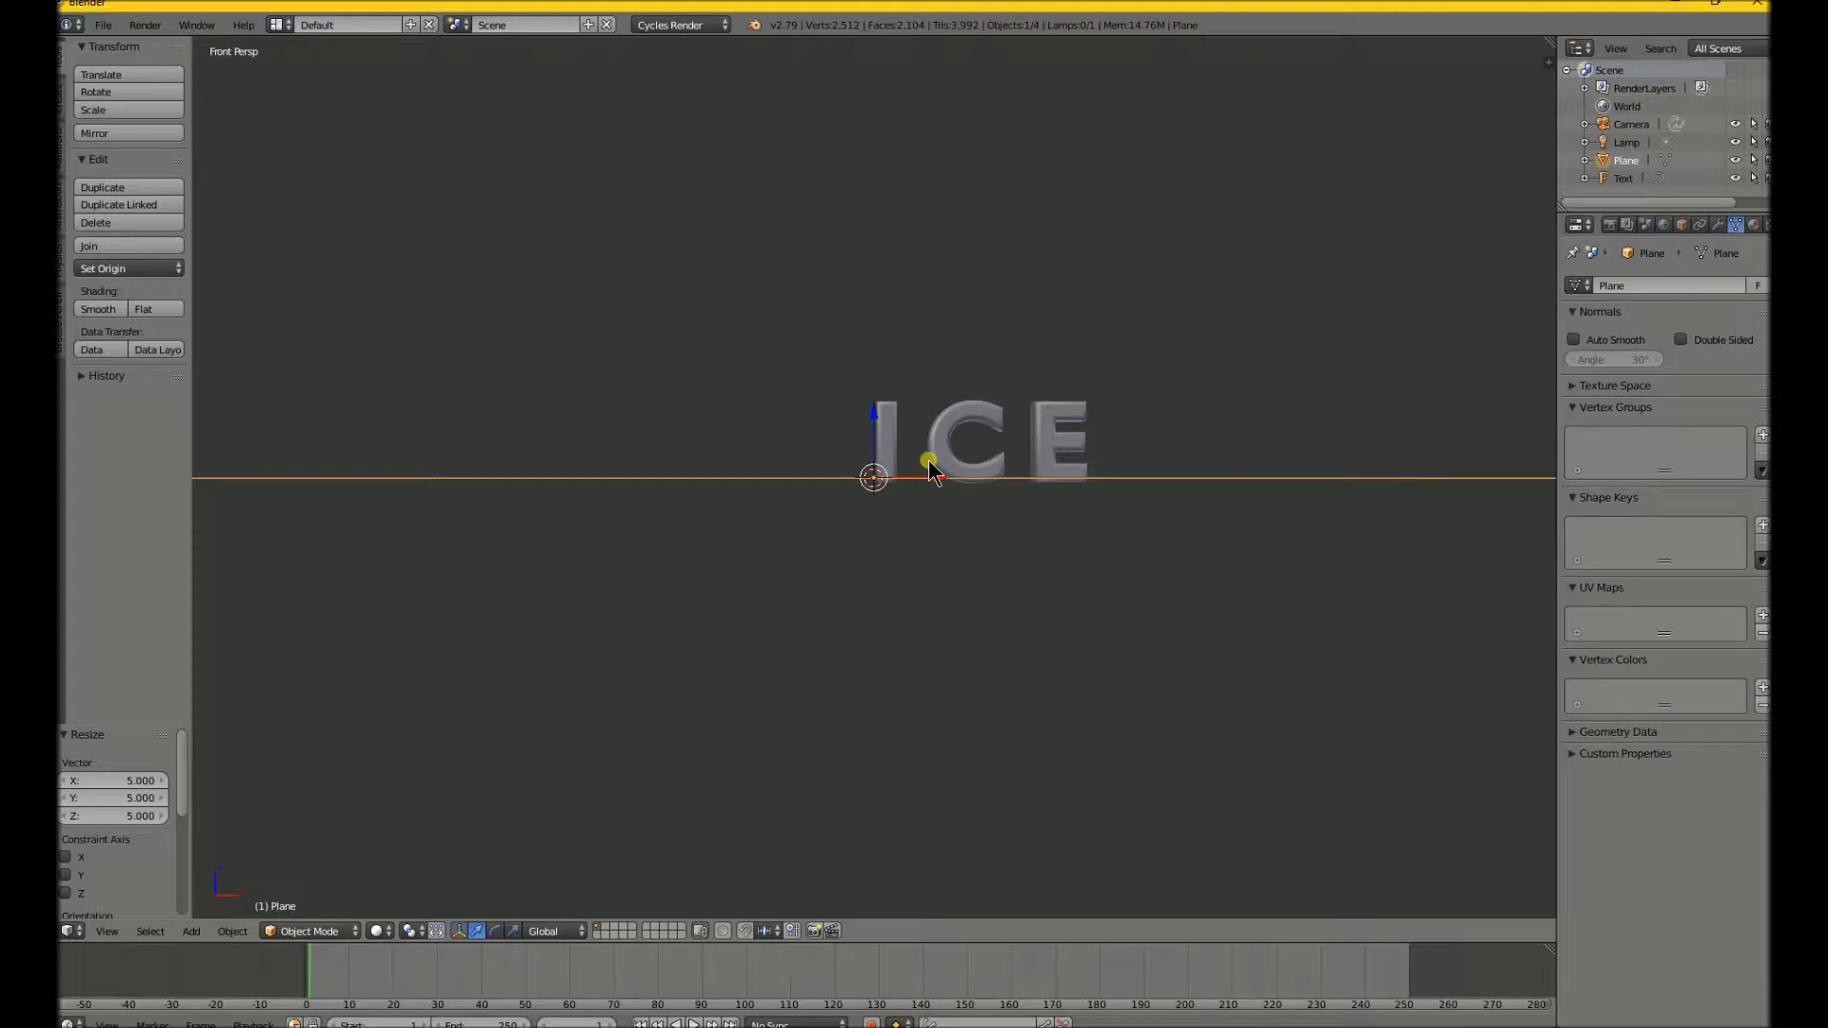
key("KP_5")
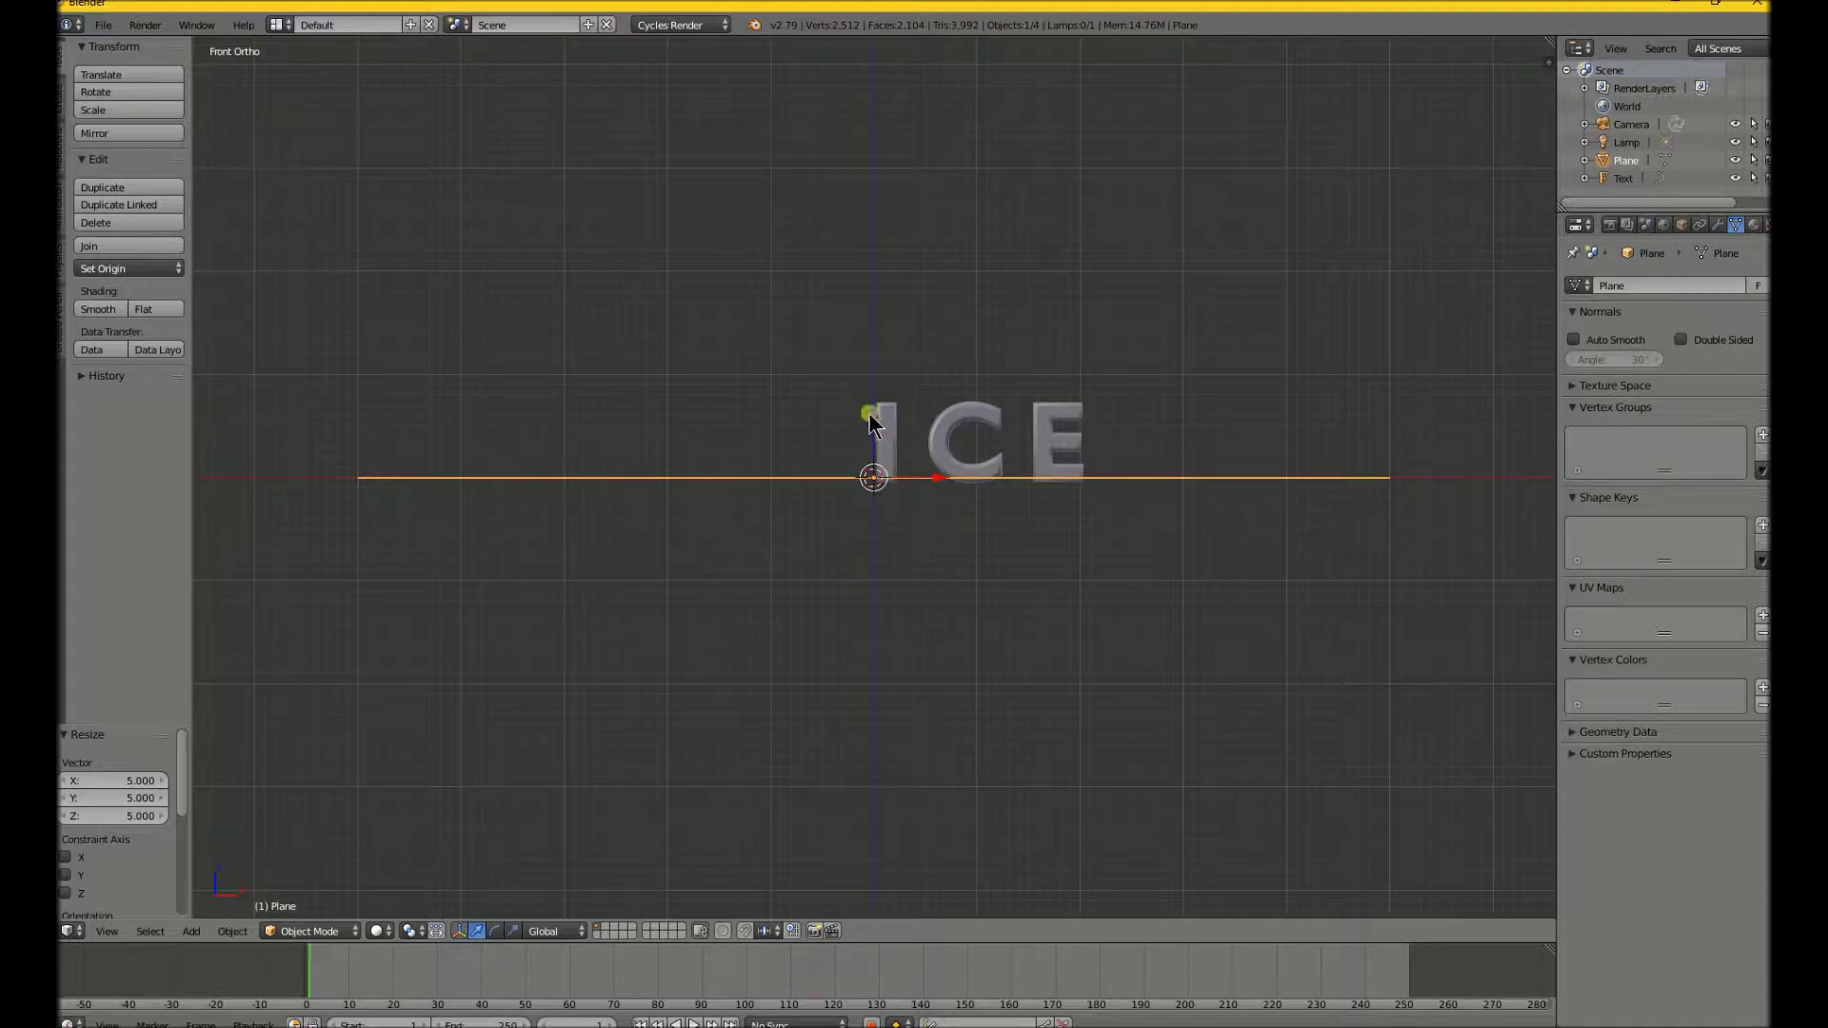
scroll(930, 512, "up", 1)
scroll(930, 511, "down", 2)
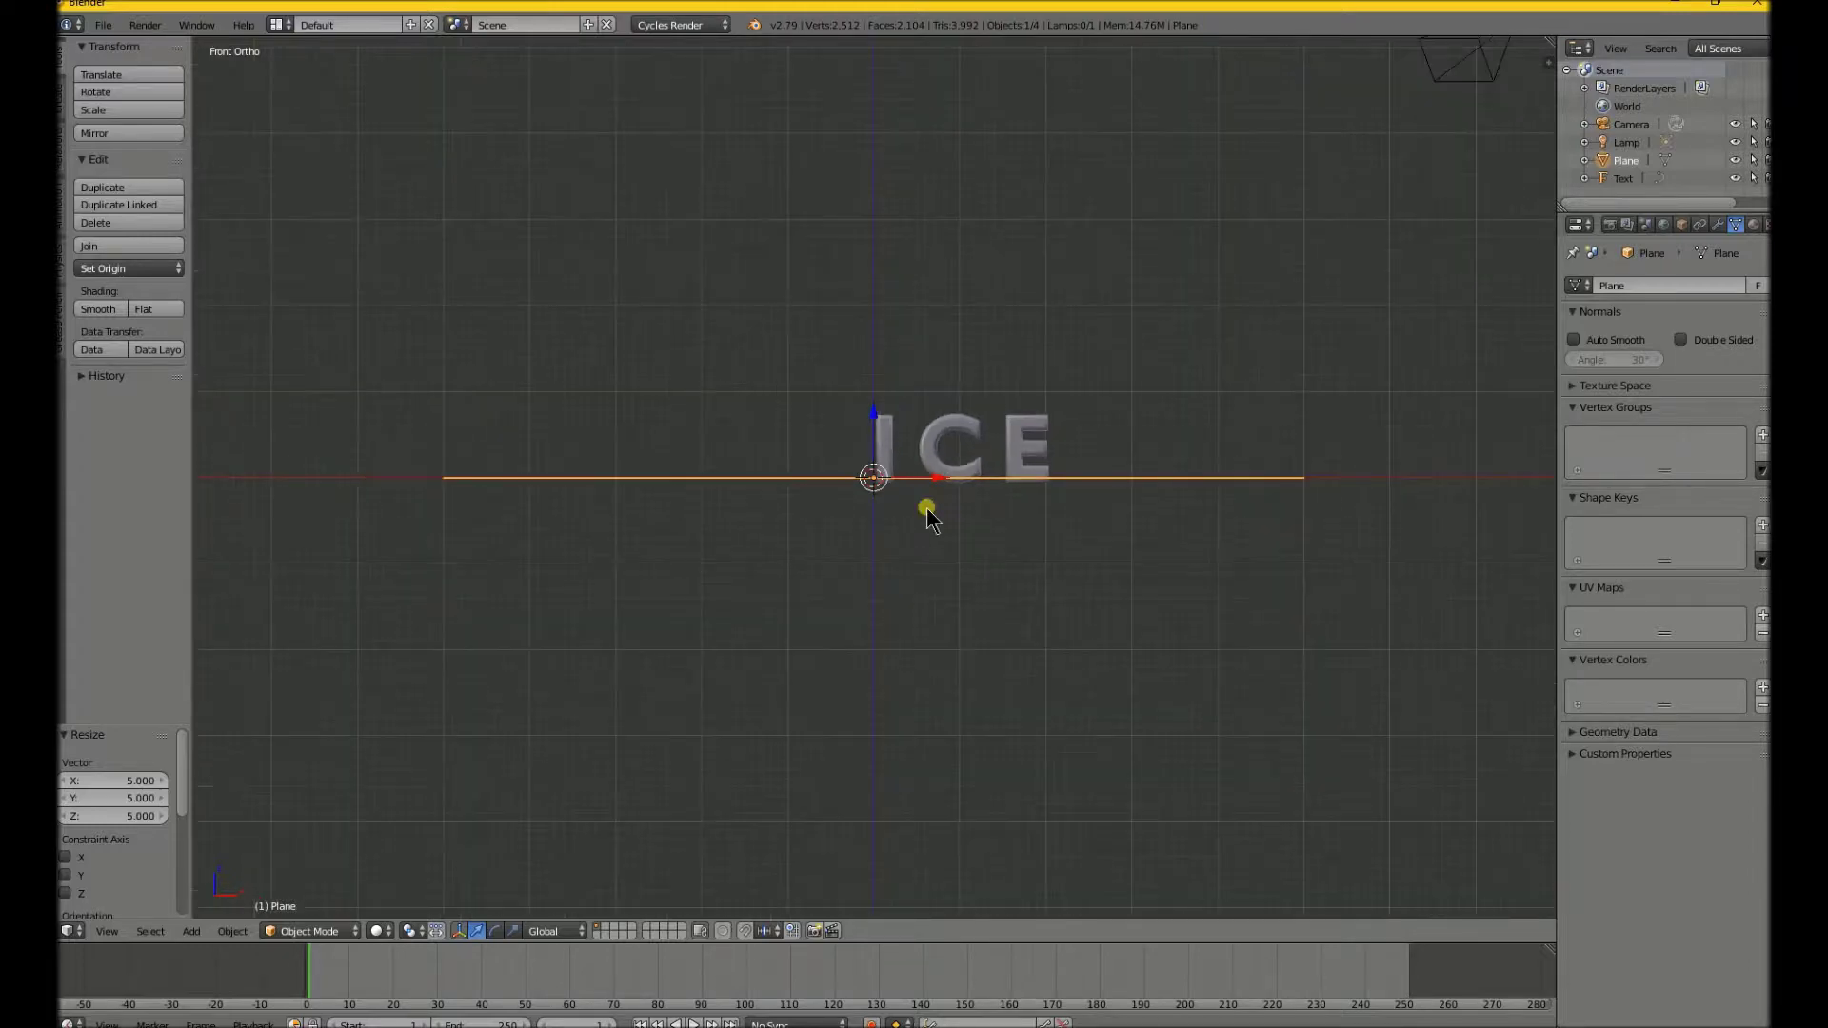
scroll(930, 514, "up", 4)
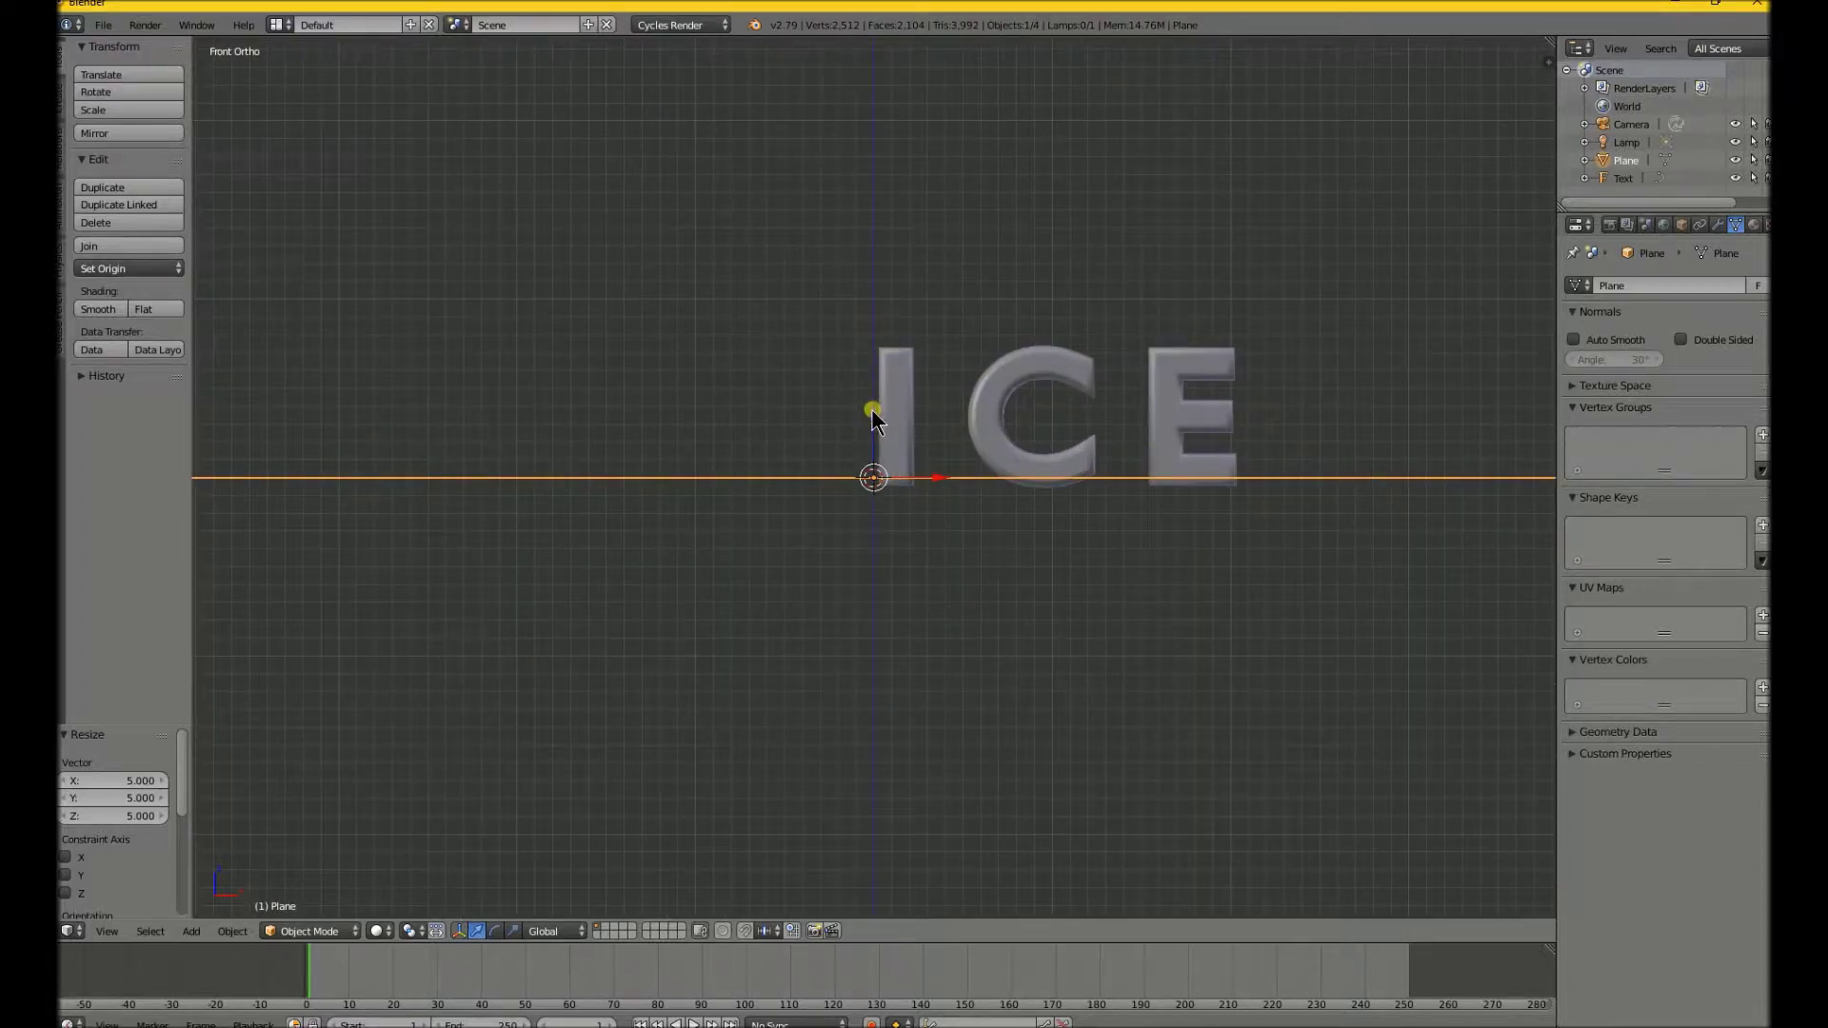
key("g")
key("z")
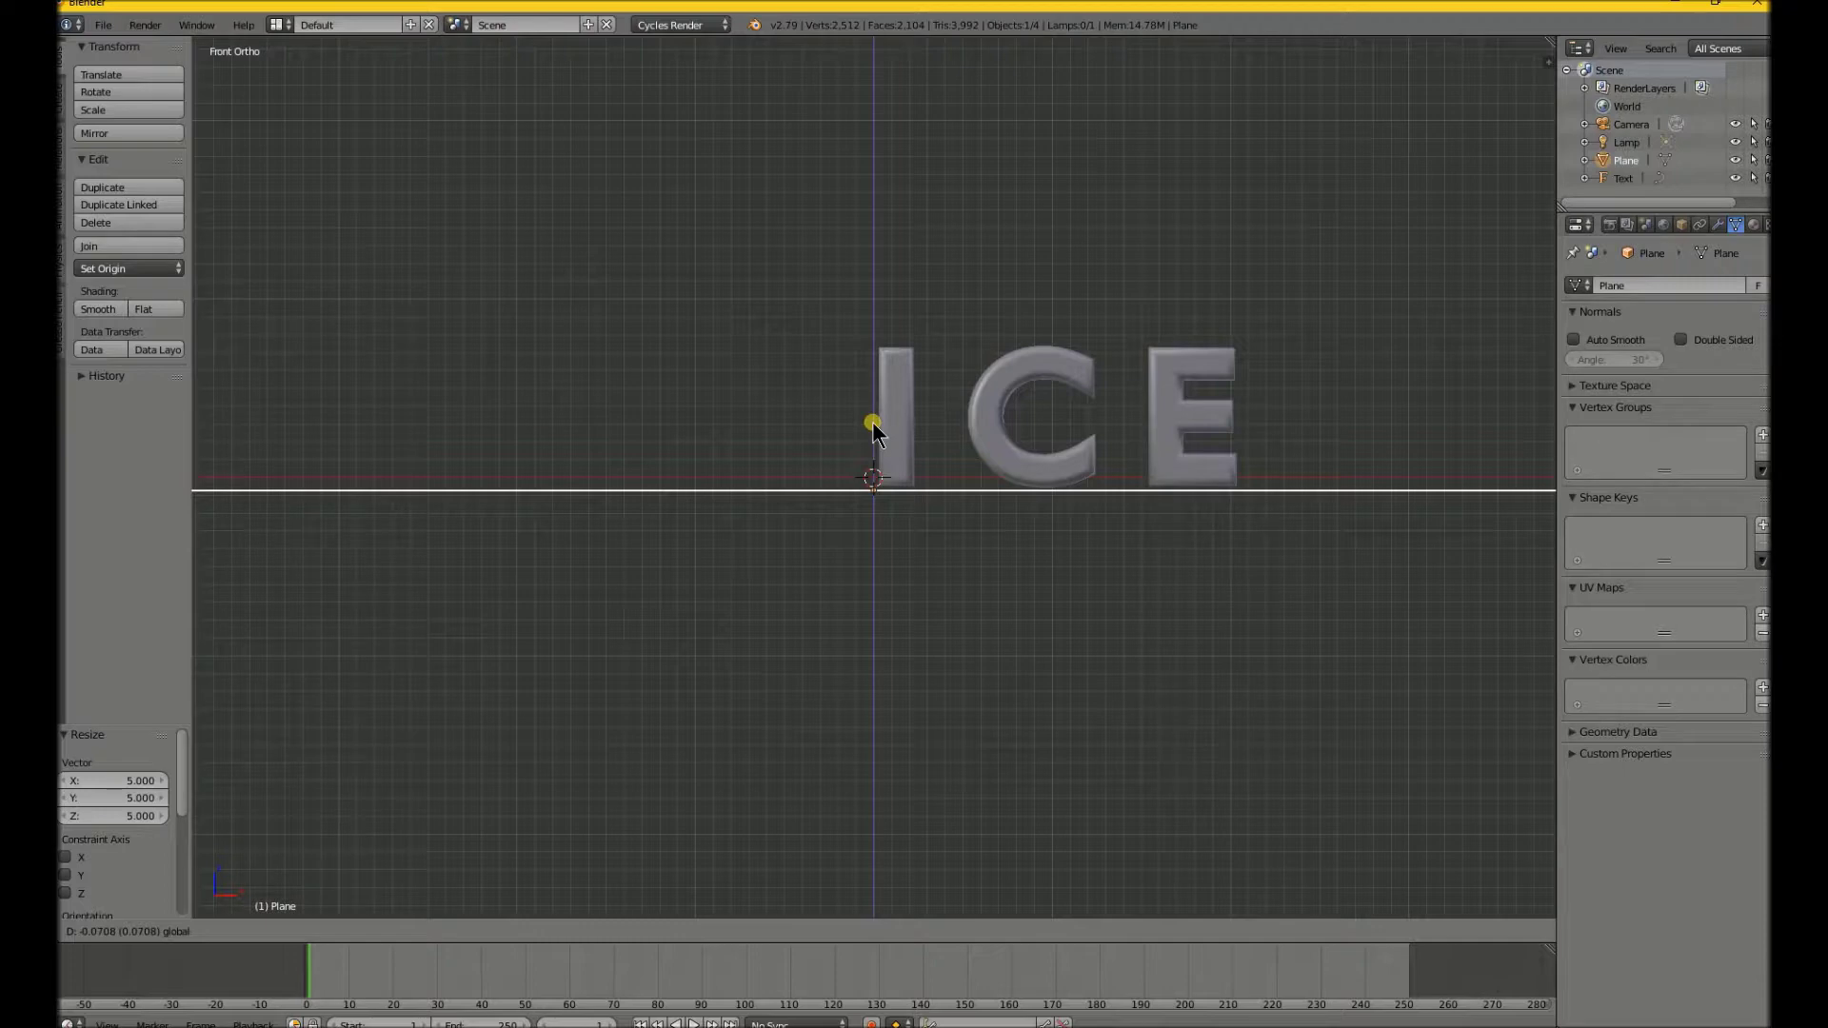
left_click(872, 421)
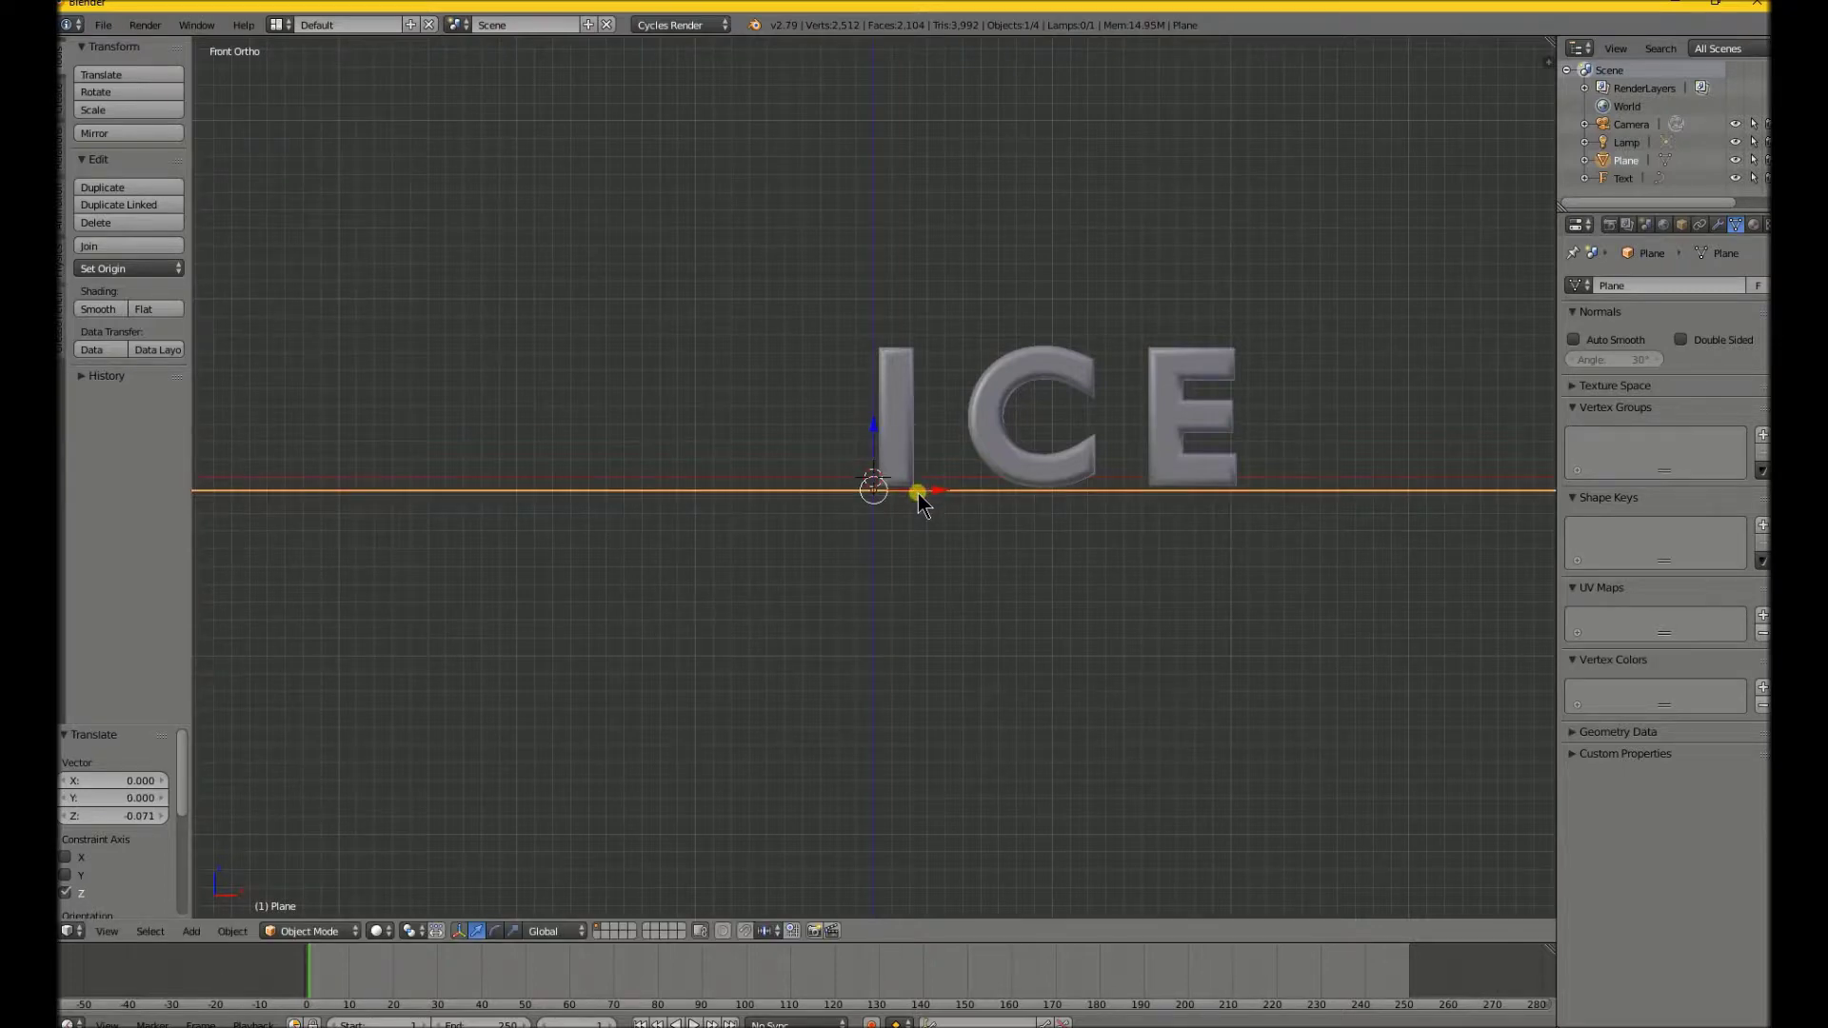
- Nudge the floor plane up about 0.008 along Z so it sits closer beneath the letters
scroll(920, 490, "up", 4)
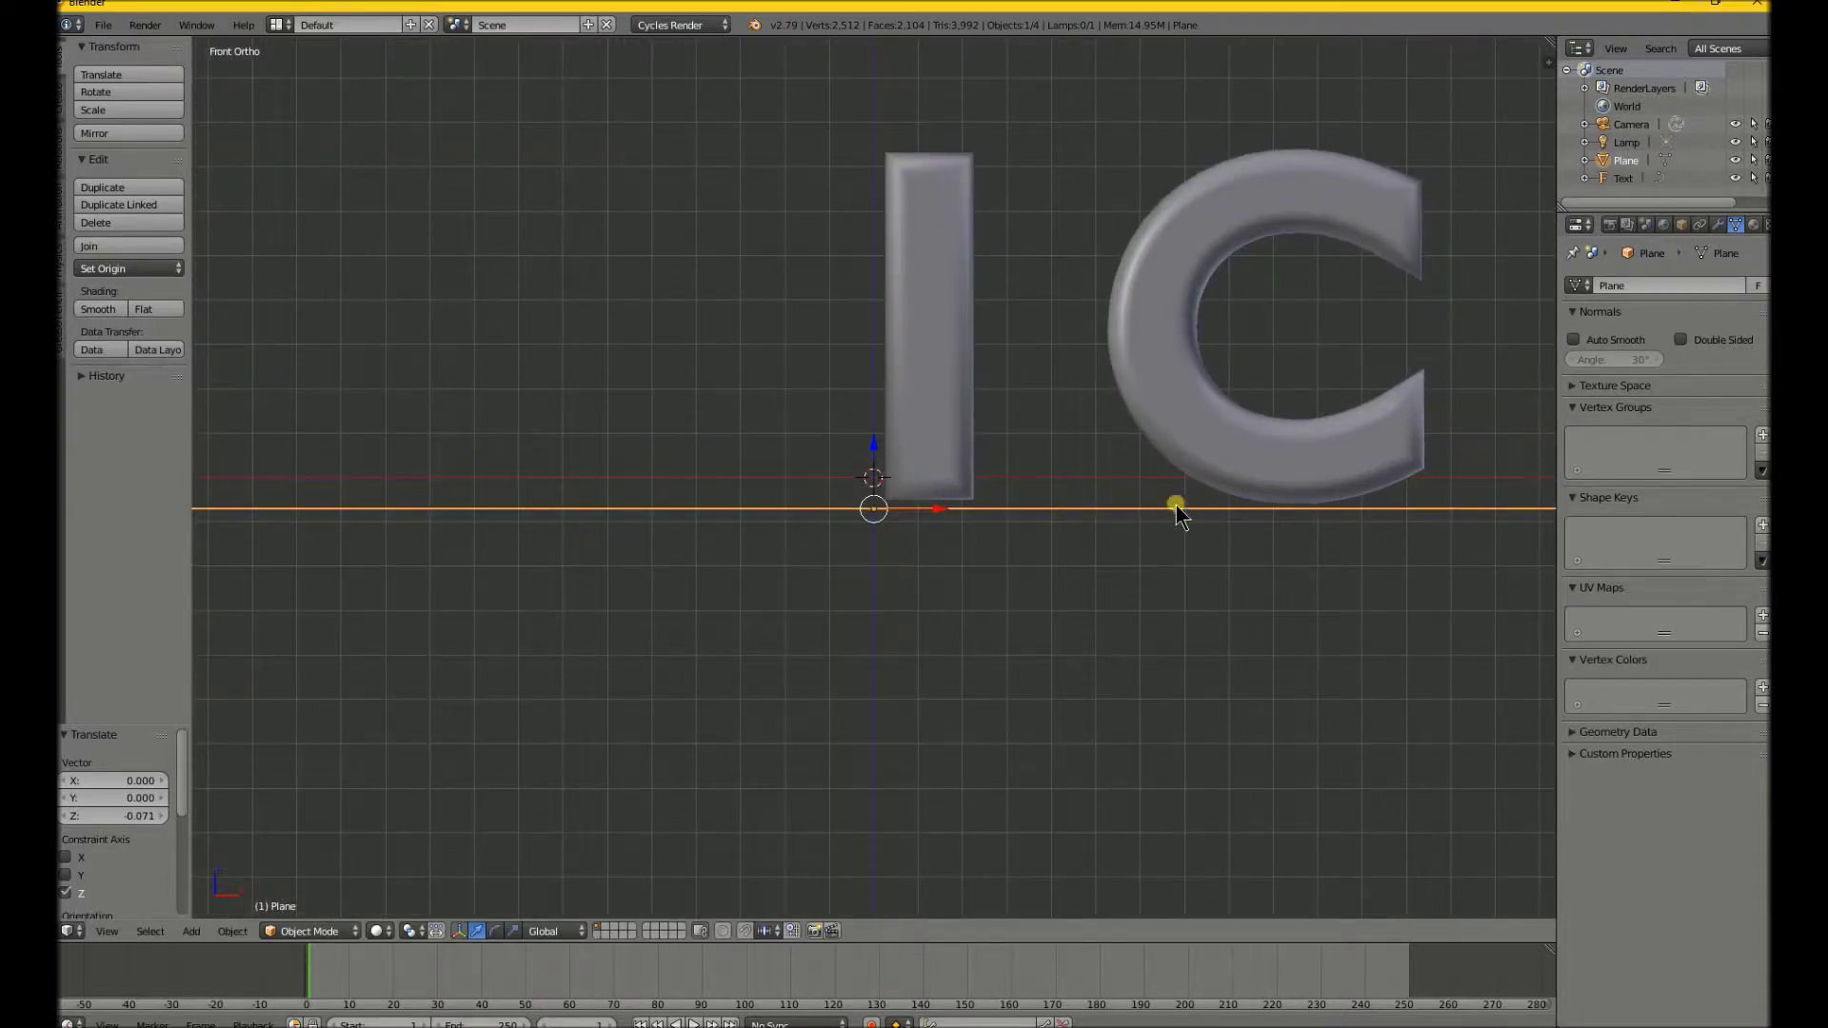
right_click(873, 454)
key("g")
key("z")
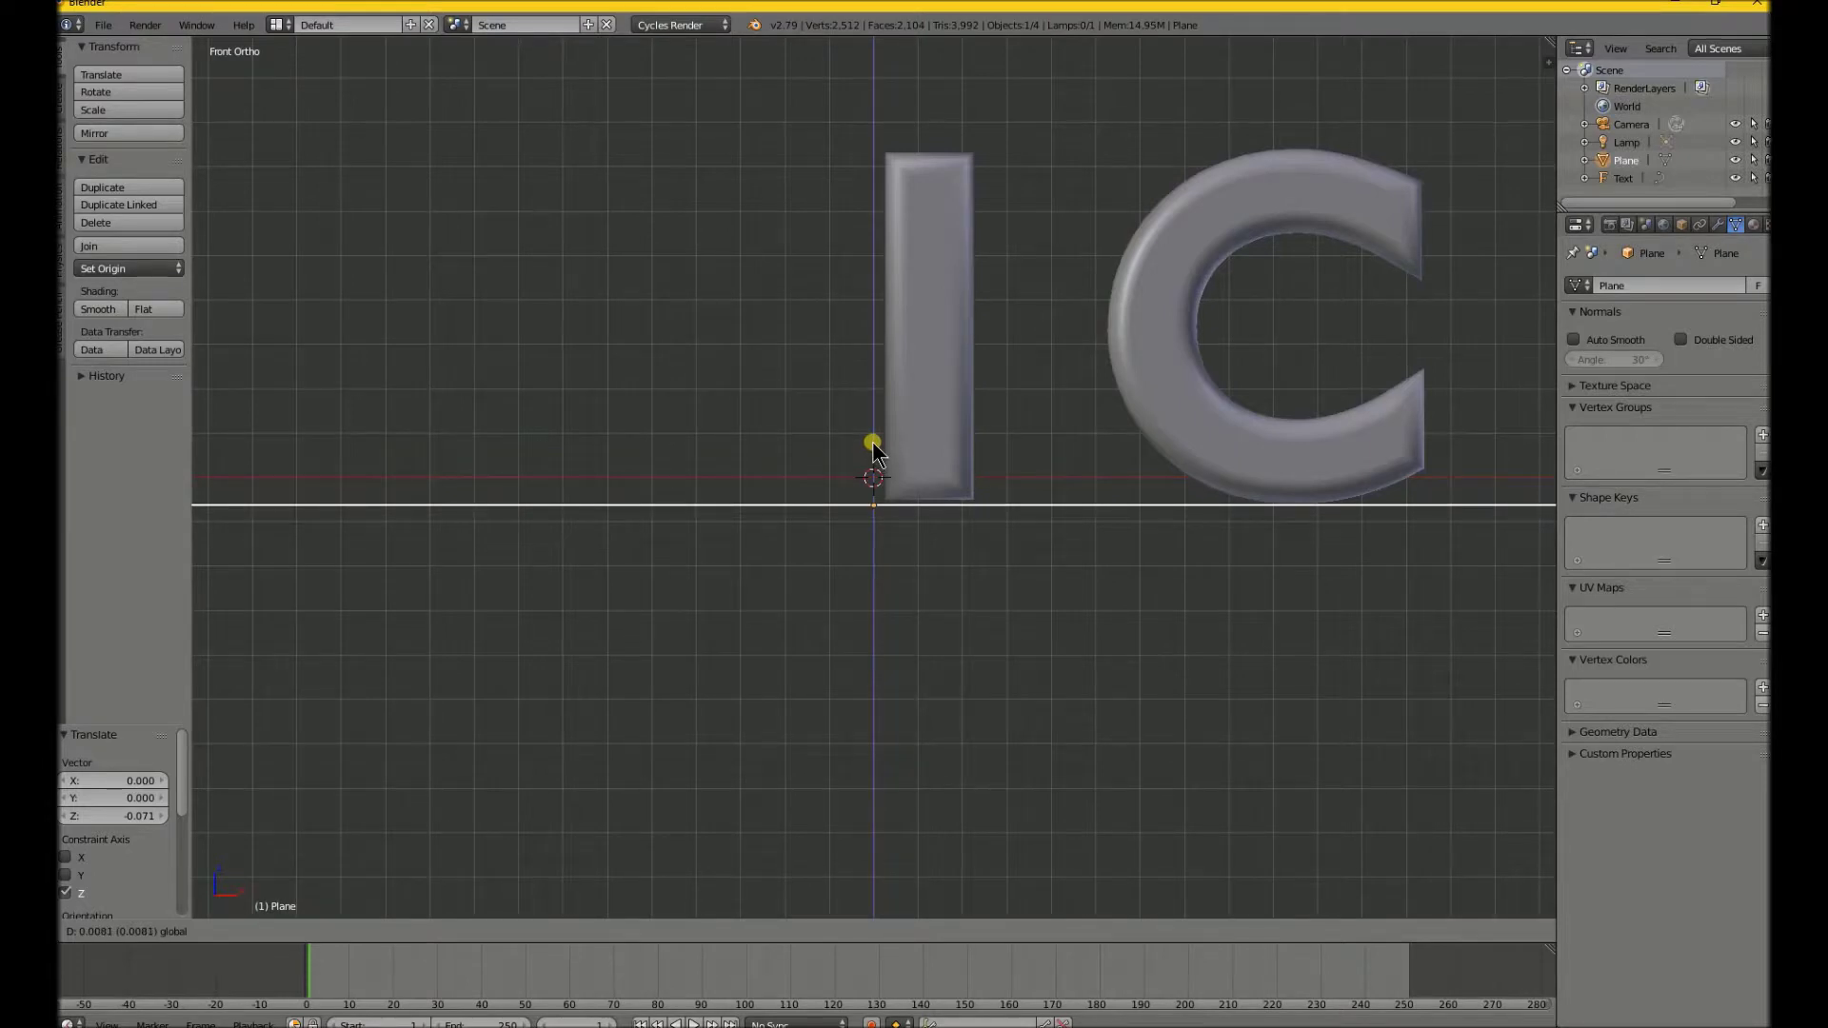
left_click(874, 449)
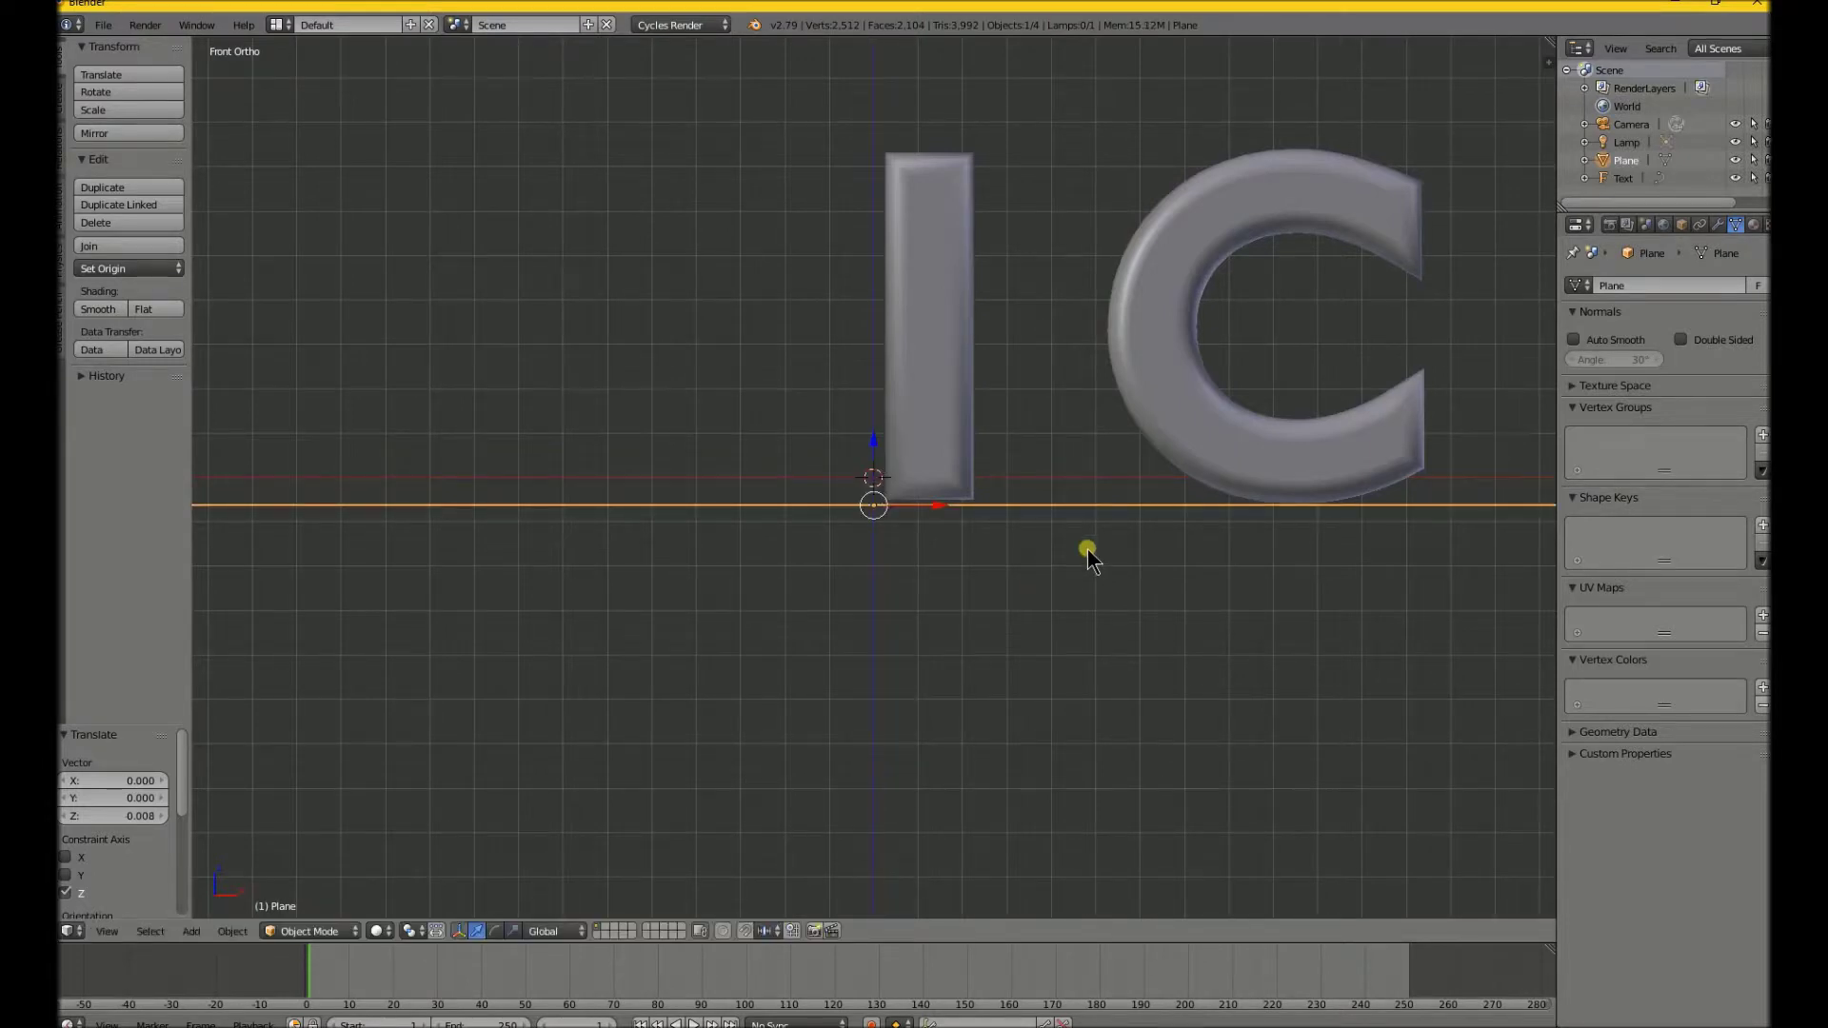
middle_click_drag(1089, 551, 1087, 506)
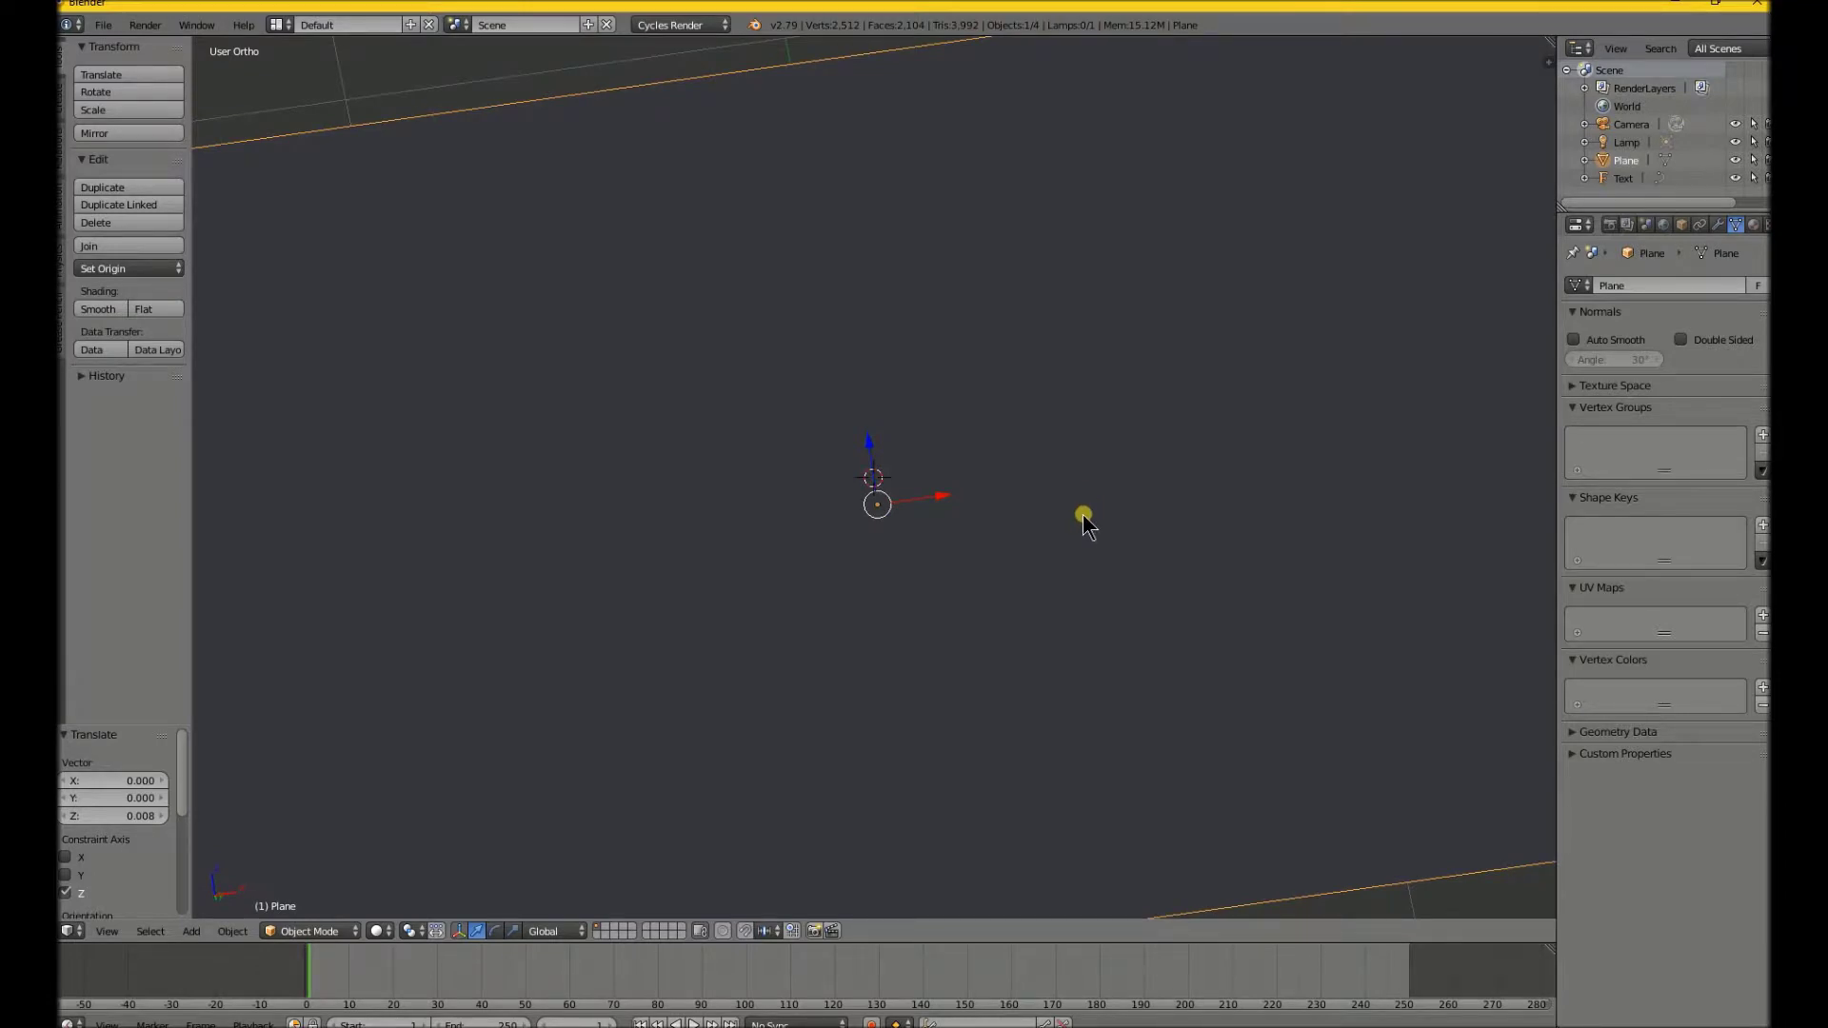
key("KP_1")
scroll(1128, 598, "down", 3)
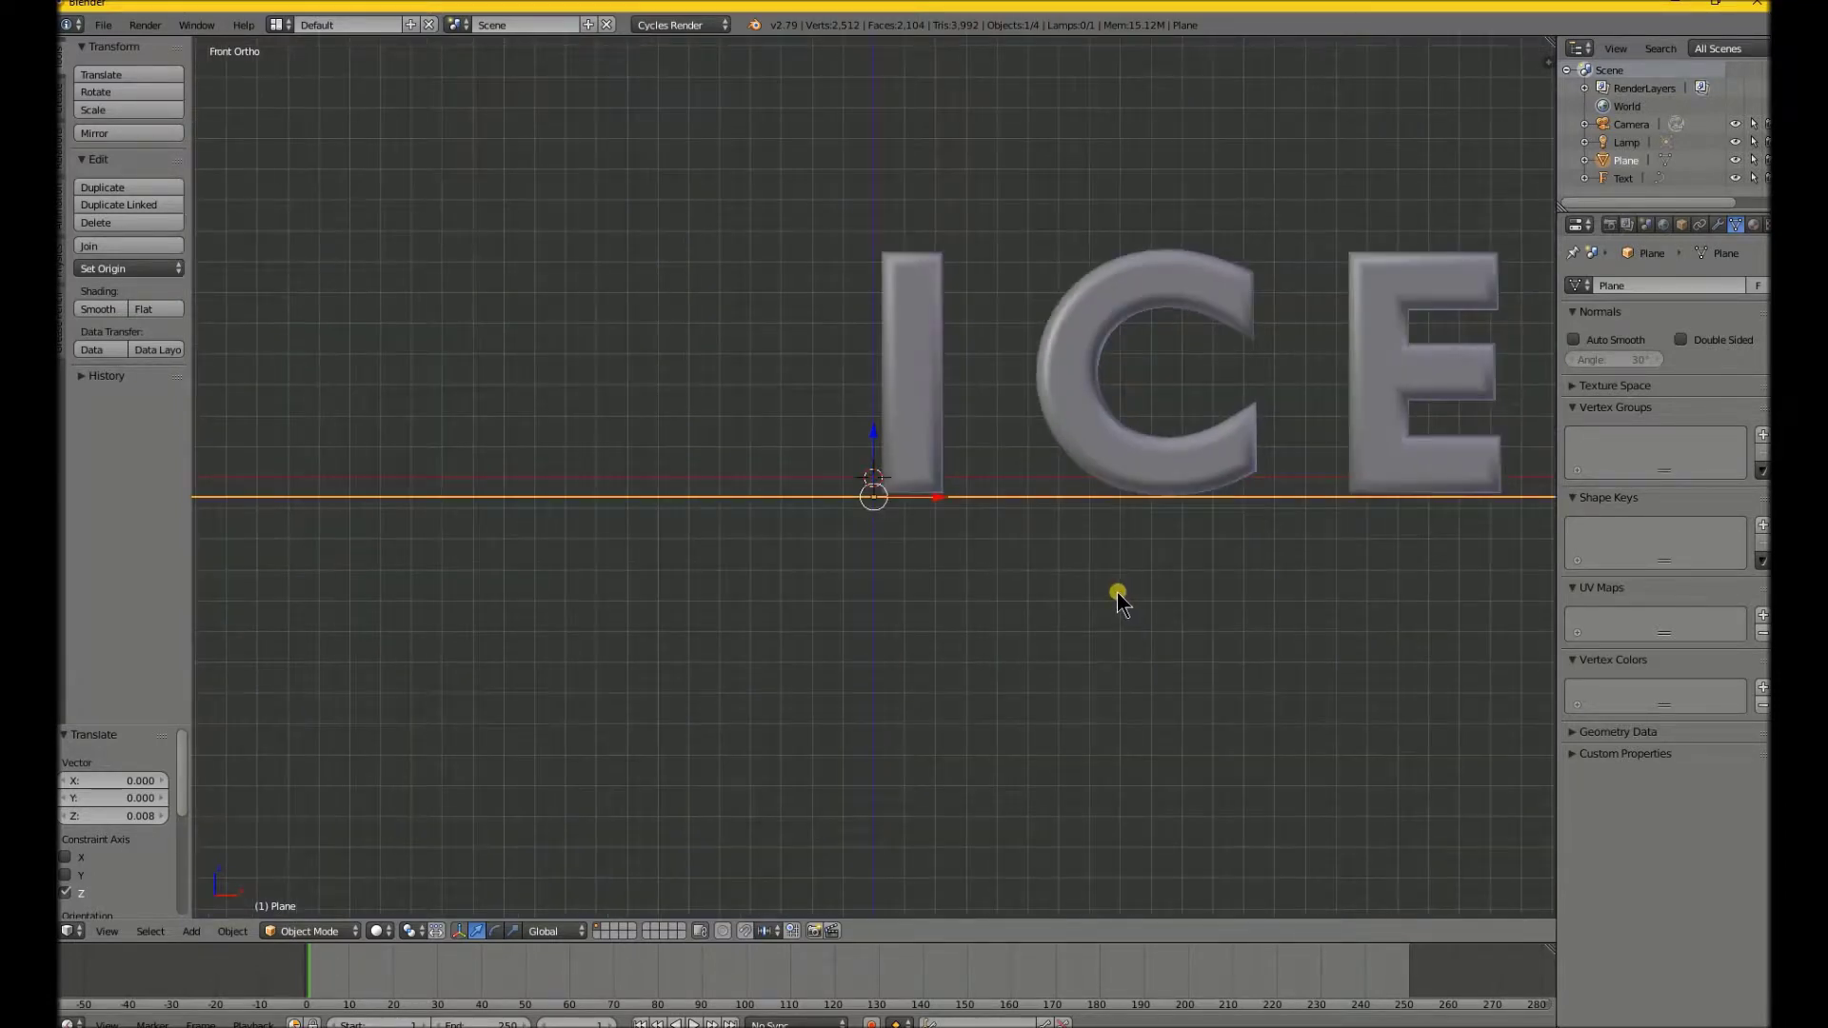
scroll(1100, 595, "down", 2)
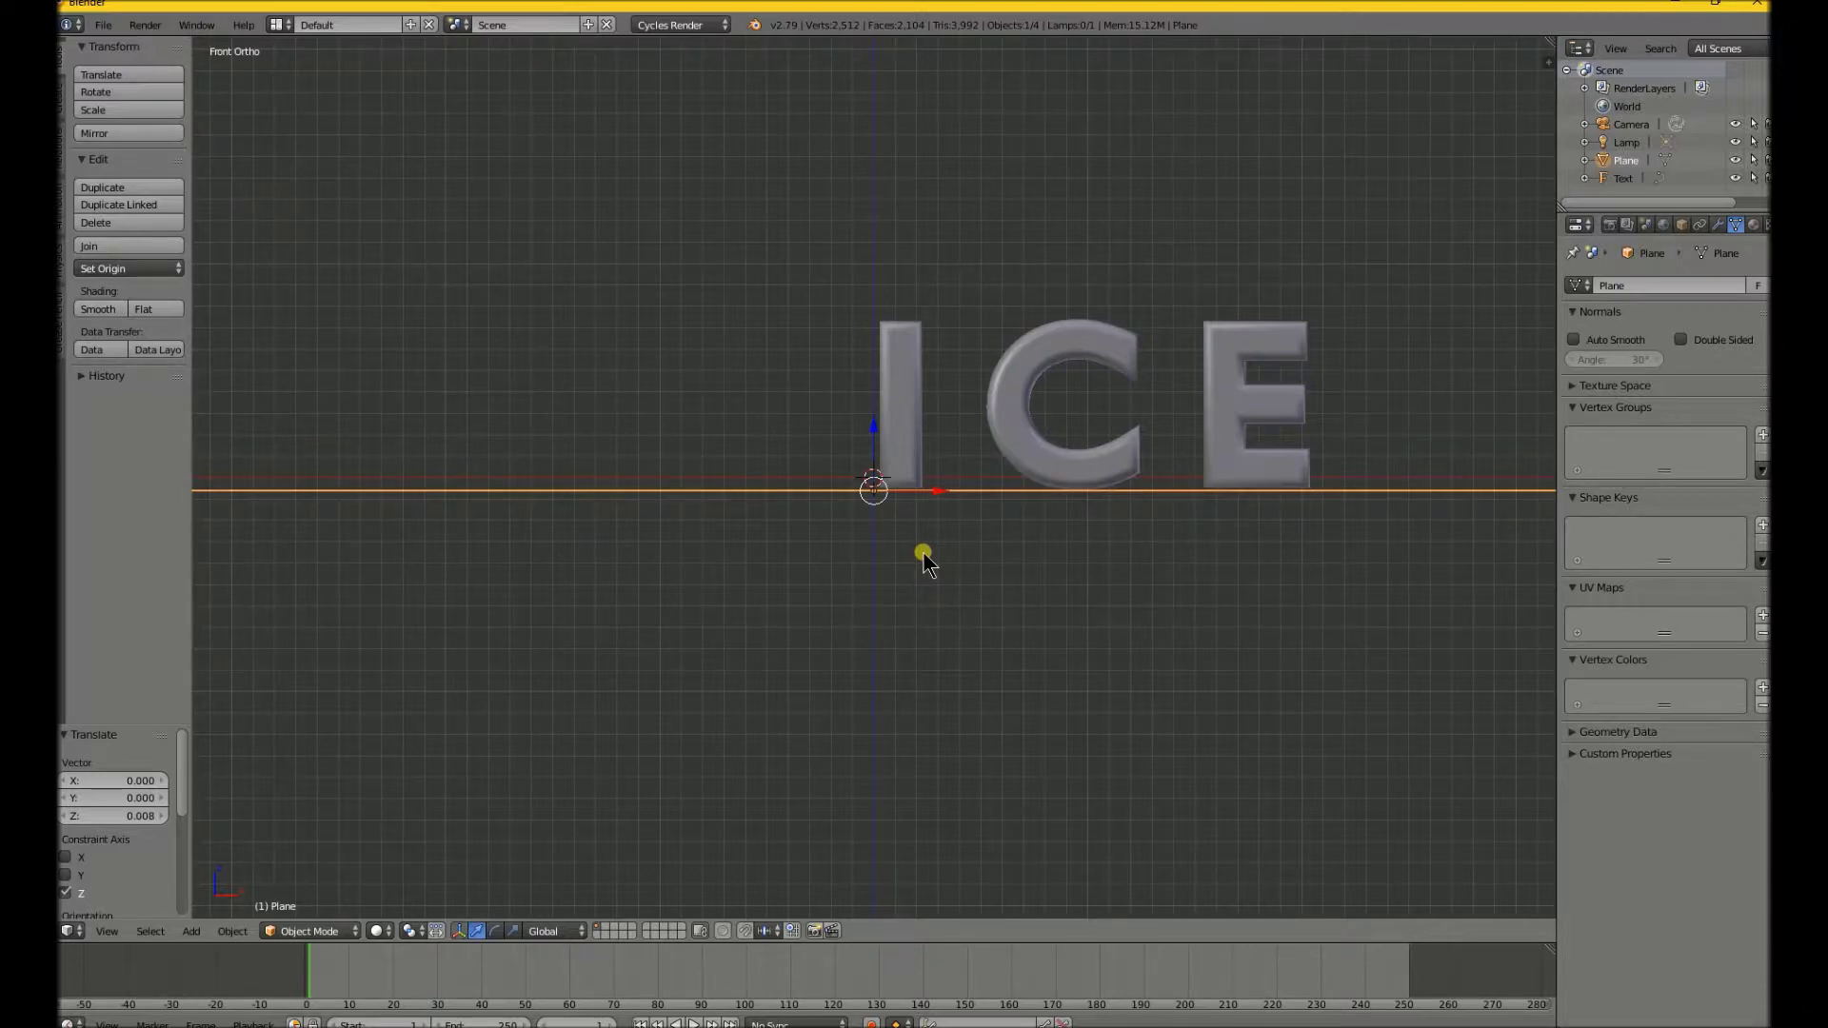
- Add a mesh cube at the origin and switch the viewport shading to Wireframe
key("shift+a")
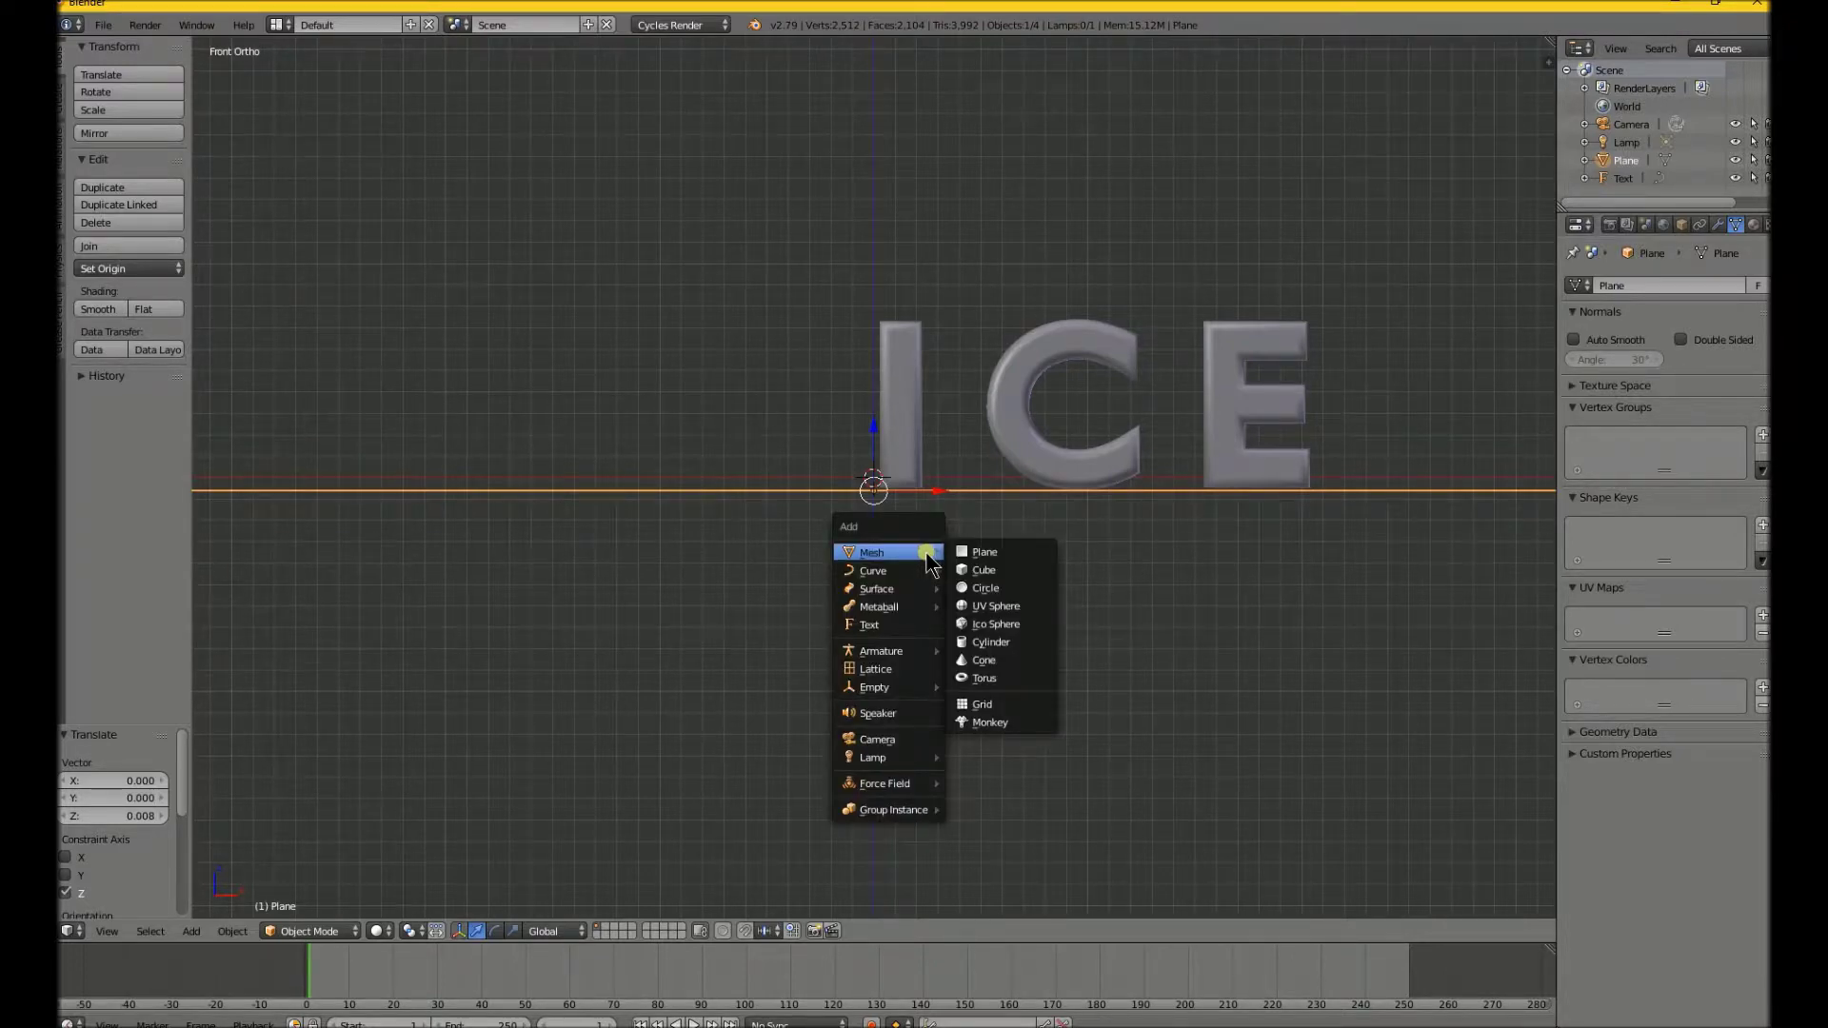
left_click(1008, 573)
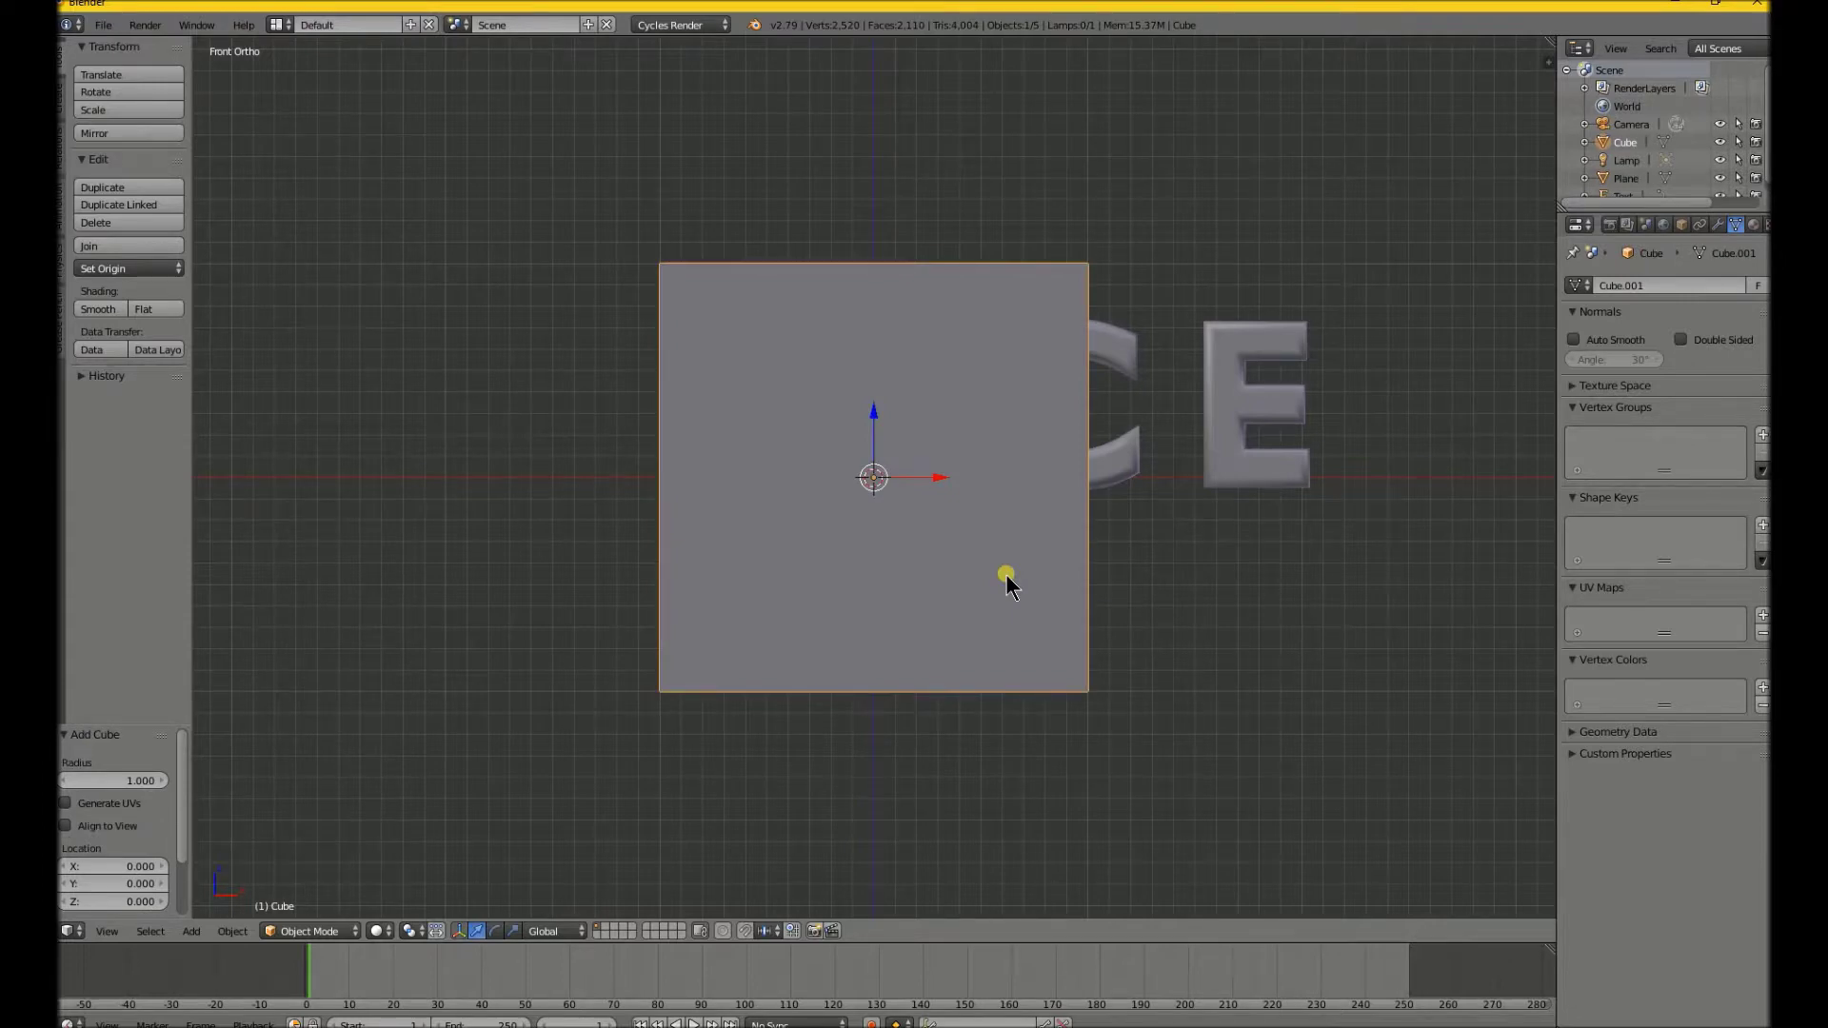
left_click(389, 931)
left_click(388, 931)
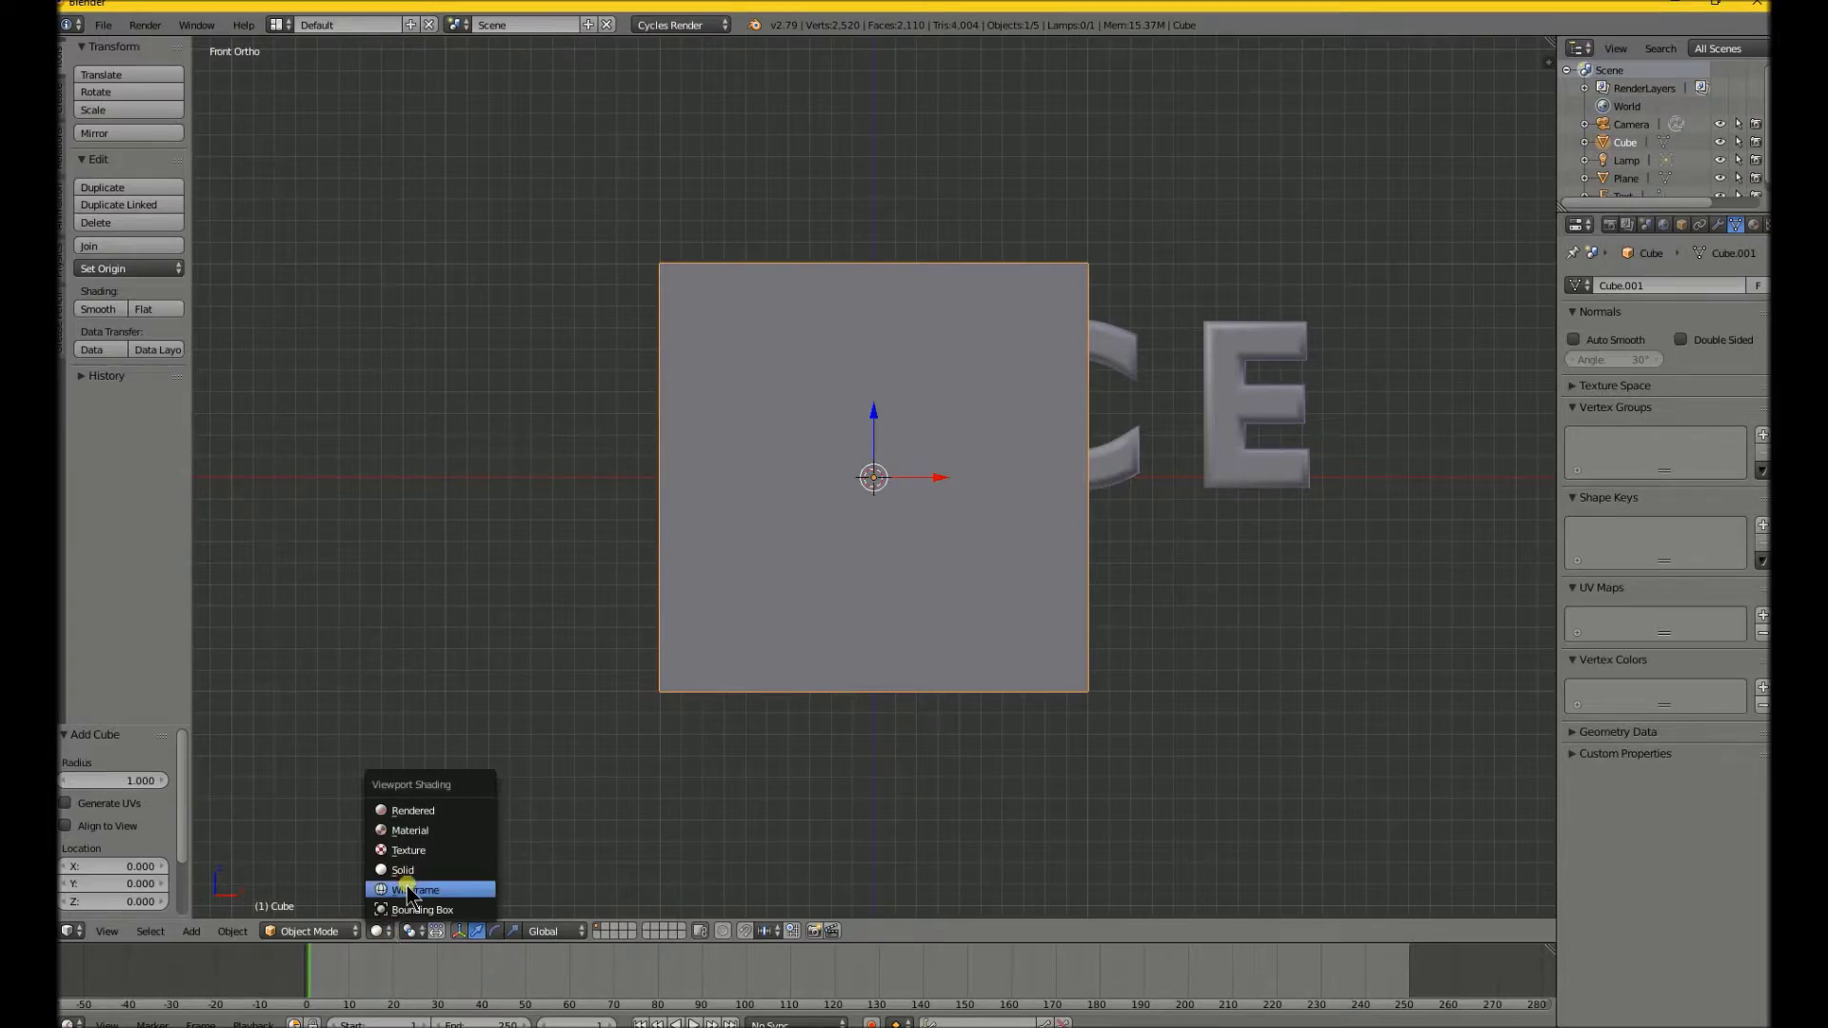
left_click(407, 891)
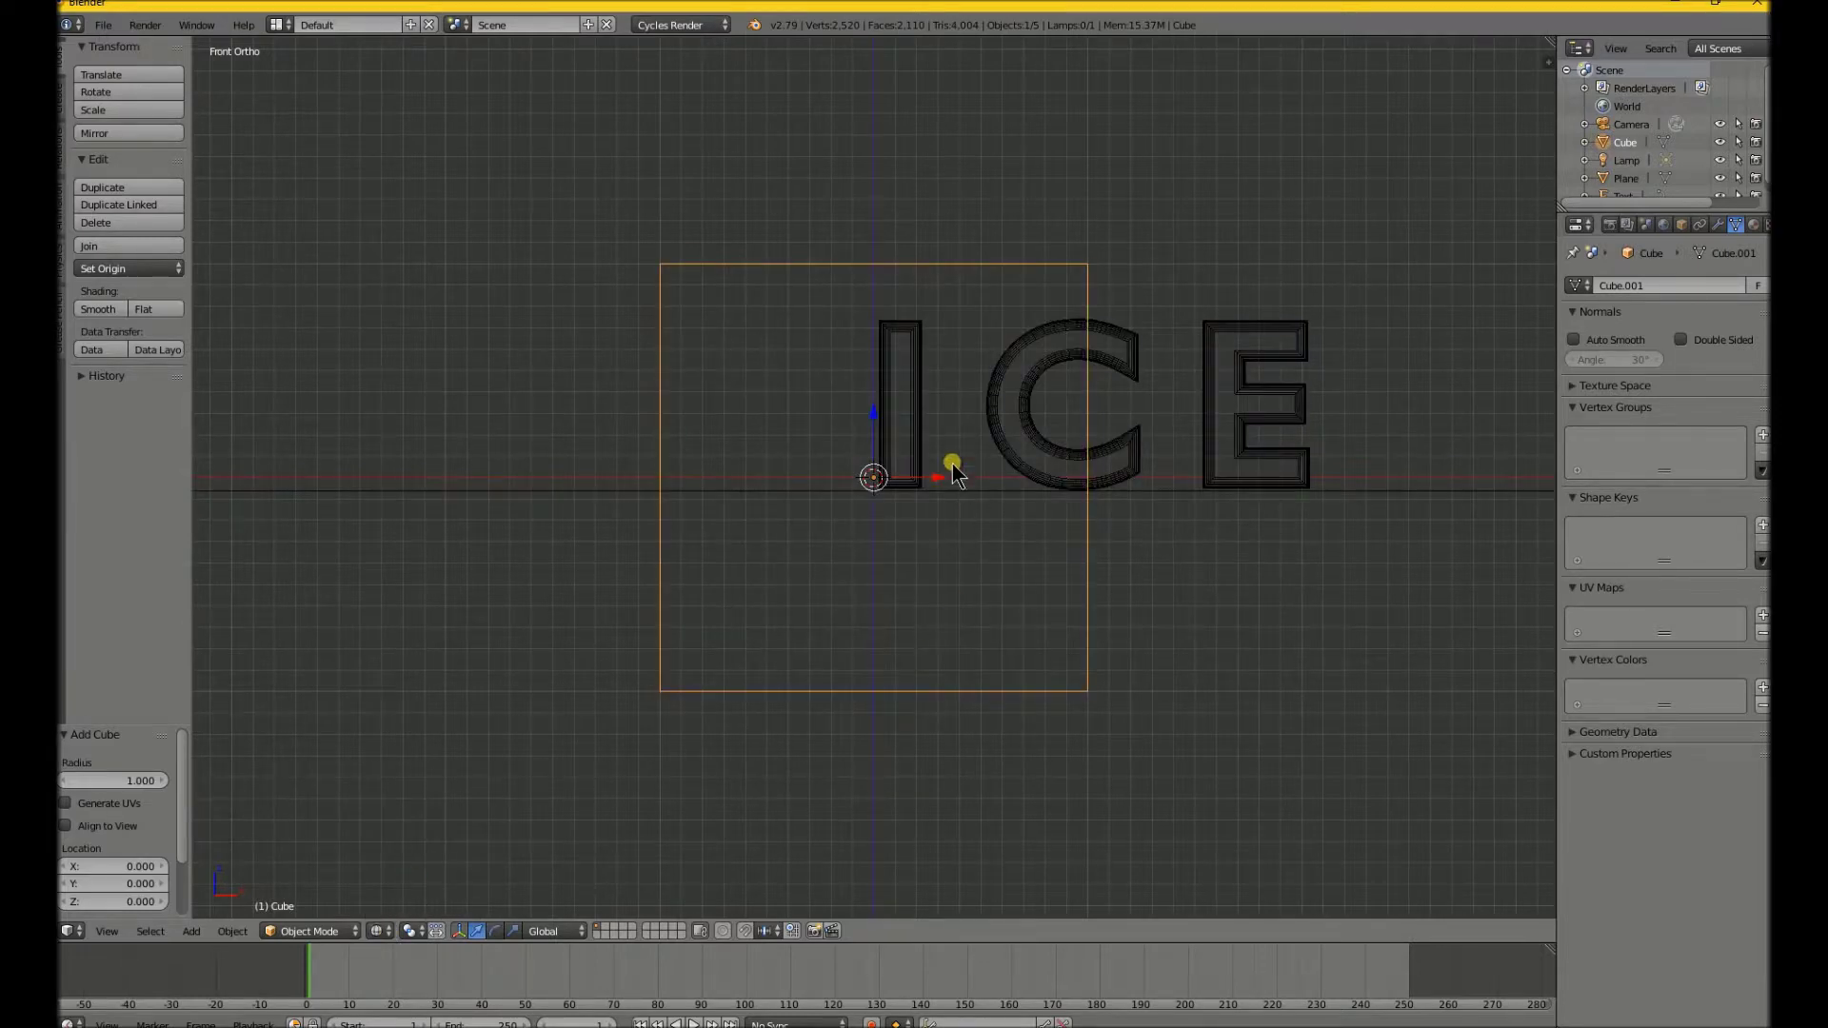
- Move the cube about 1.036 along X to centre it on the ICE letters and scale it by 1.2
key("g")
key("x")
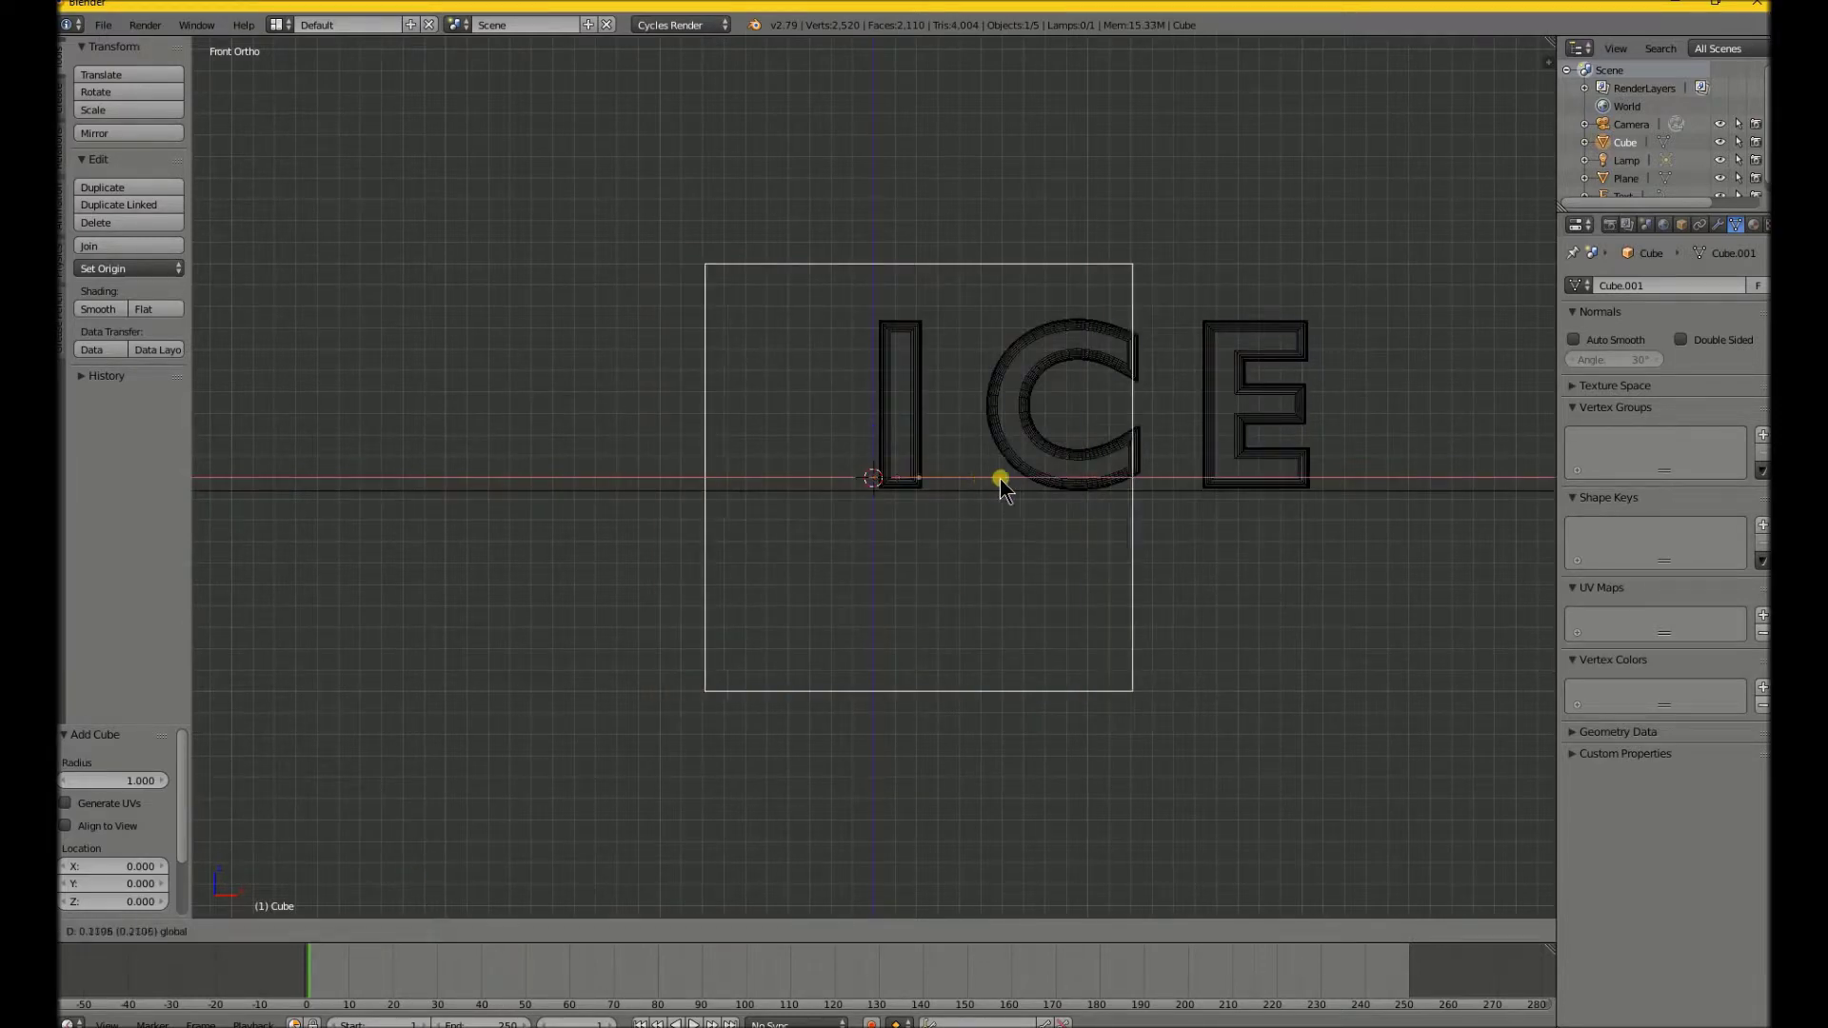
left_click(1161, 495)
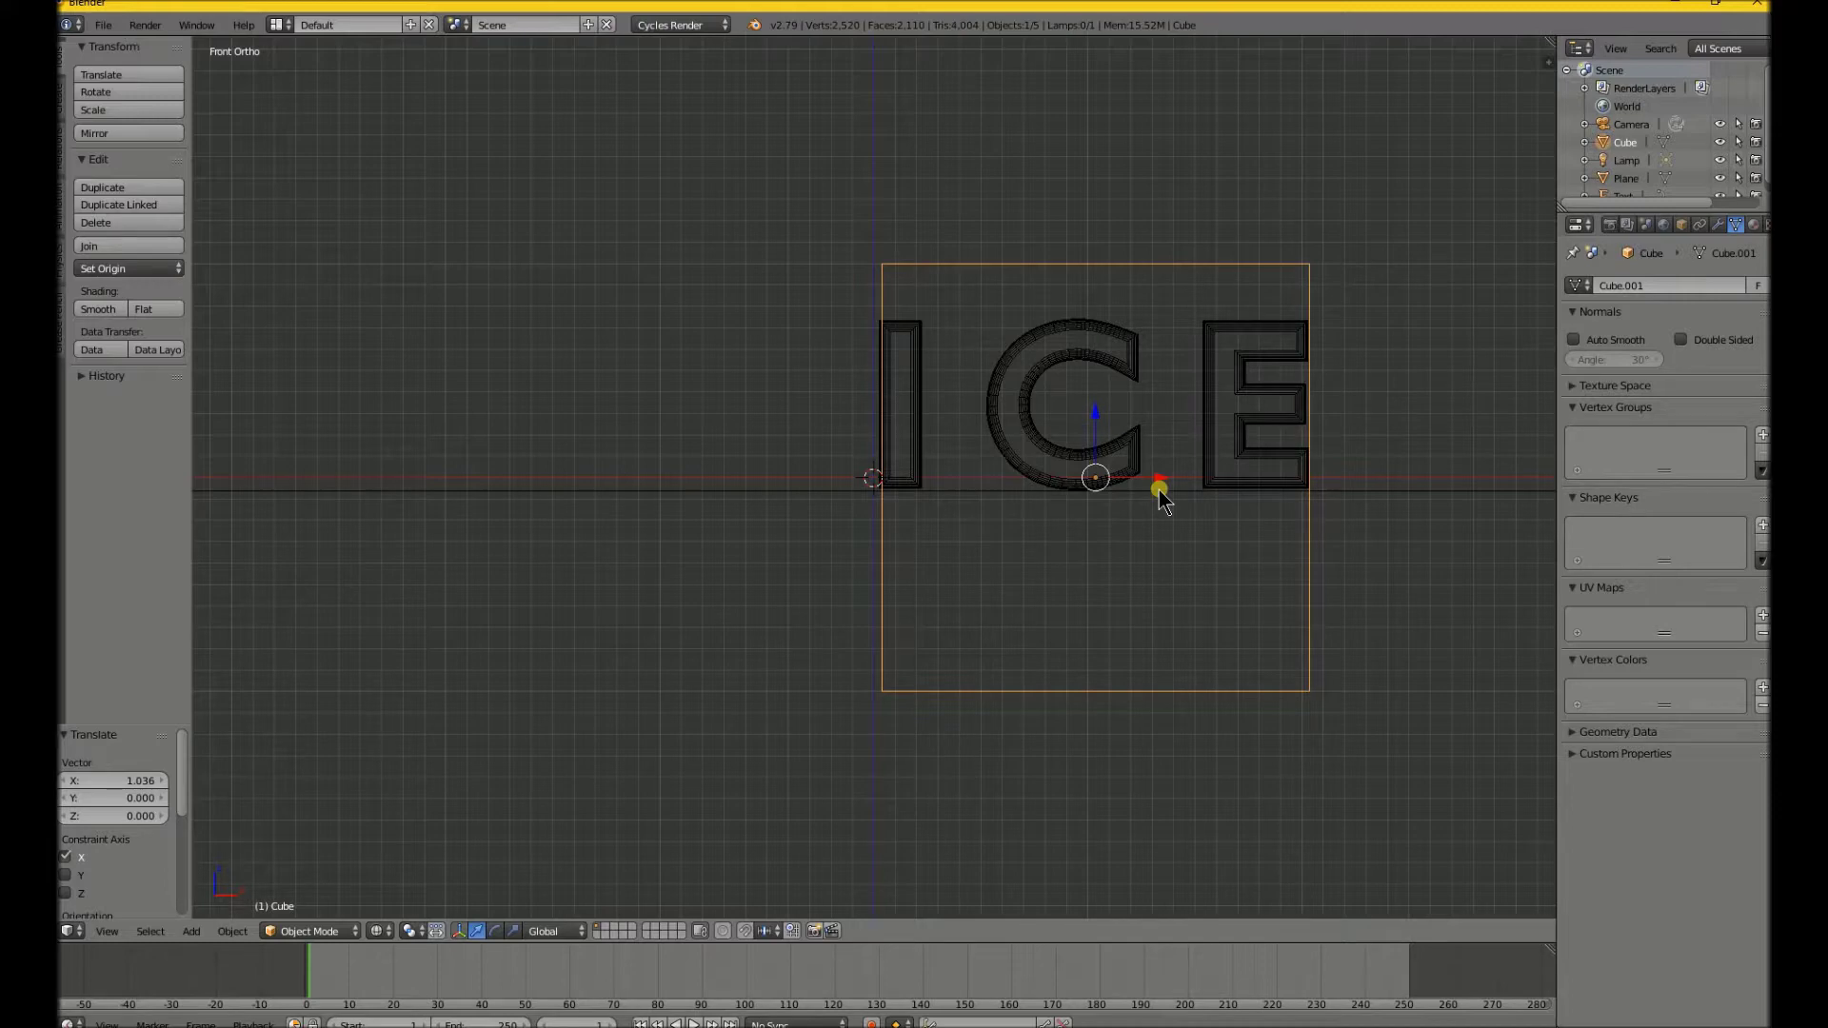
key("s")
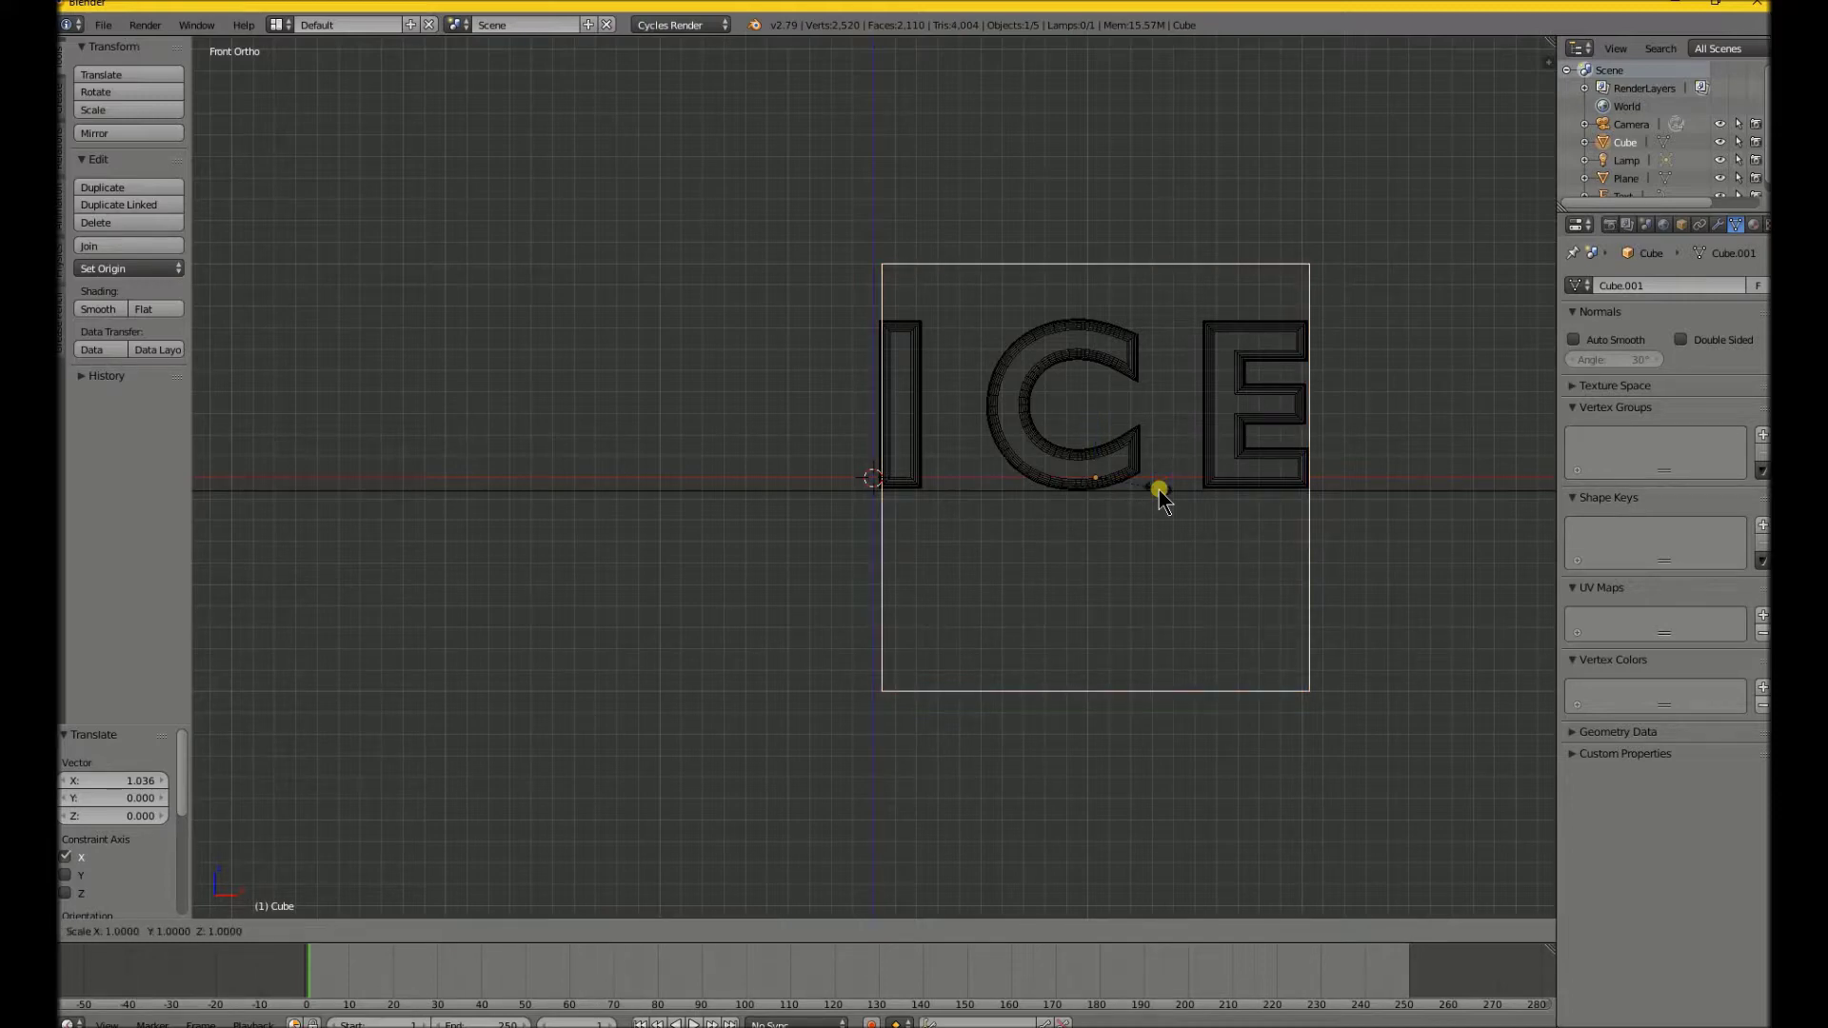
type("1.2")
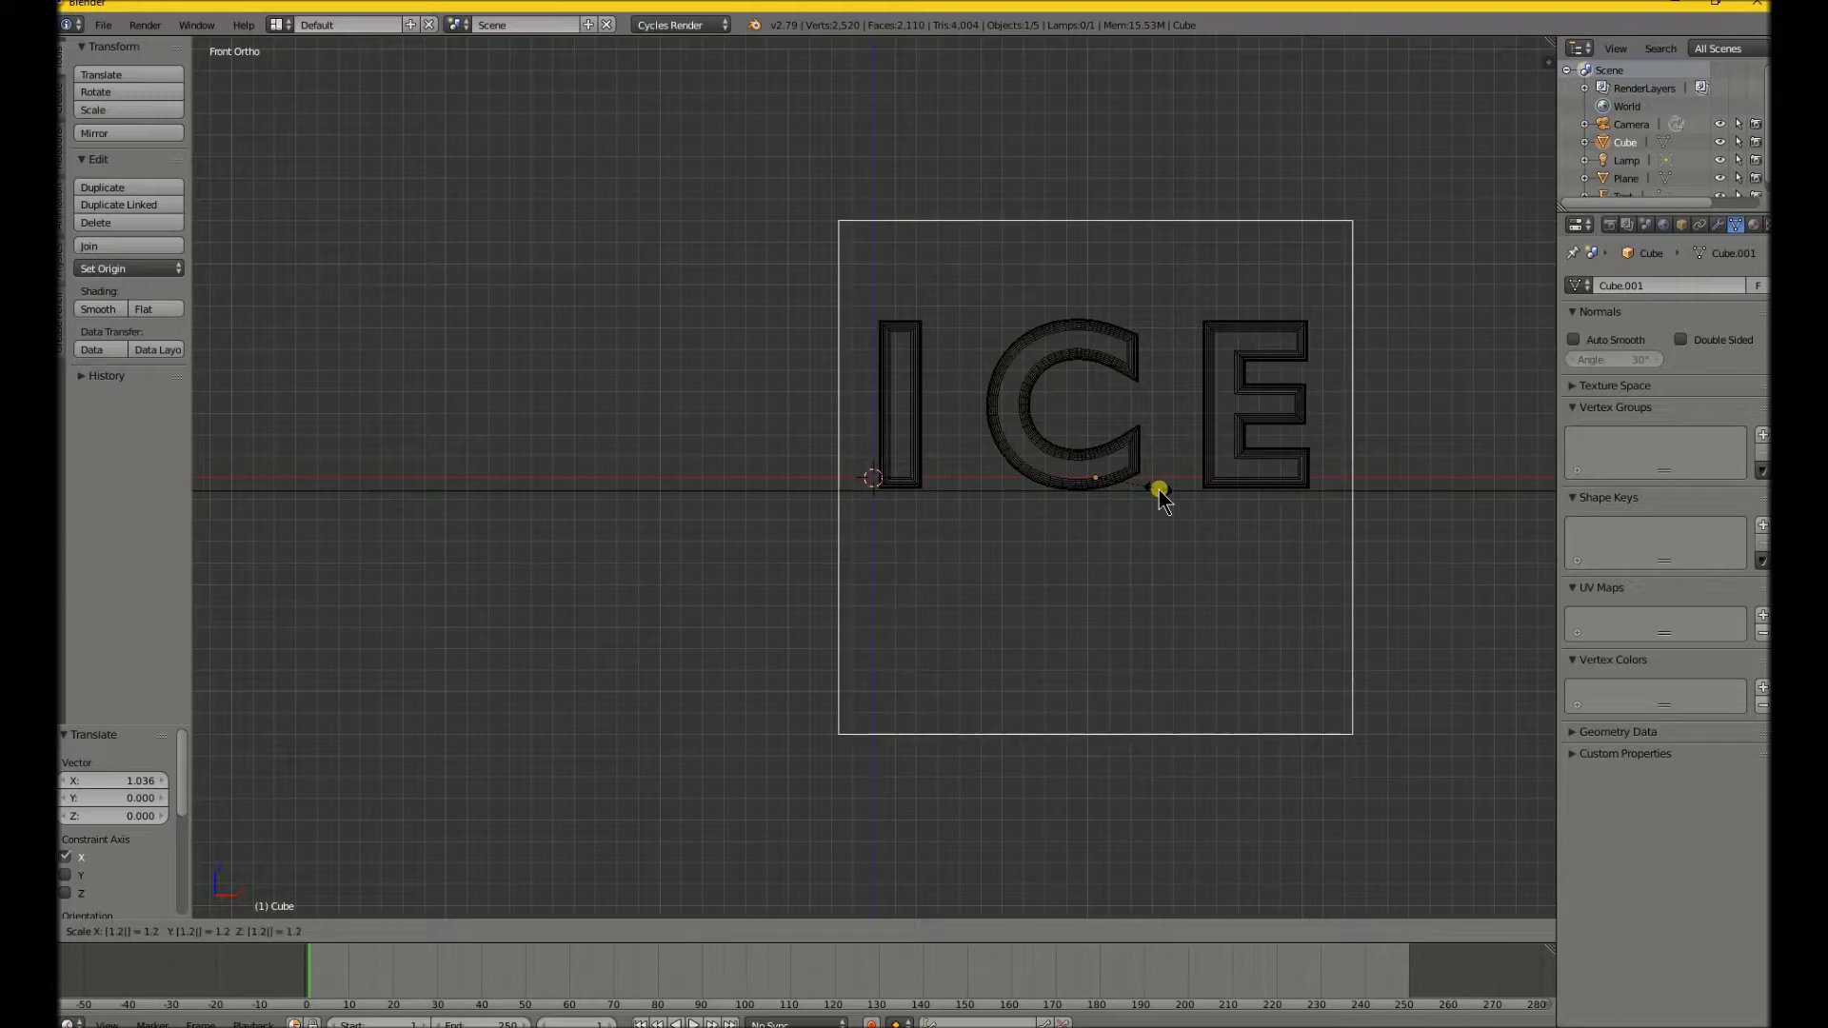
key("Return")
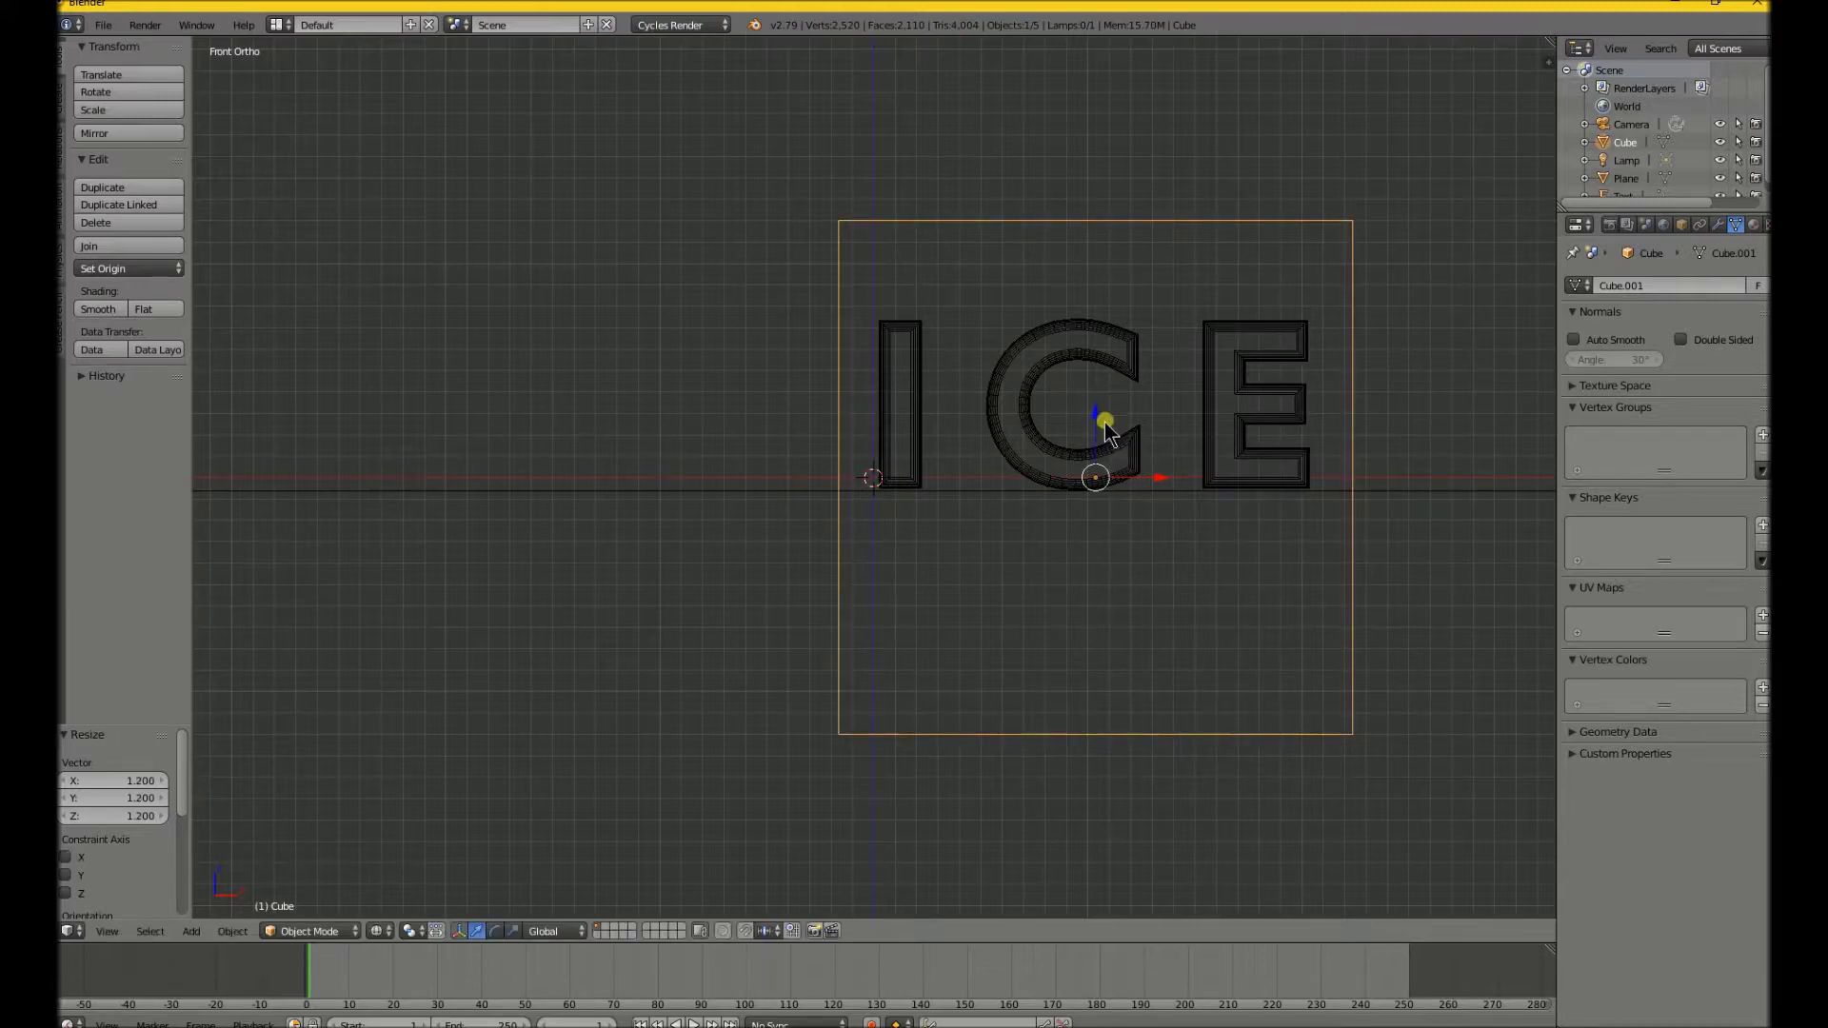
- Raise the cube about 1.112 along Z so its base lies just below the floor plane and it encloses the letters
left_click_drag(1097, 417, 1087, 175)
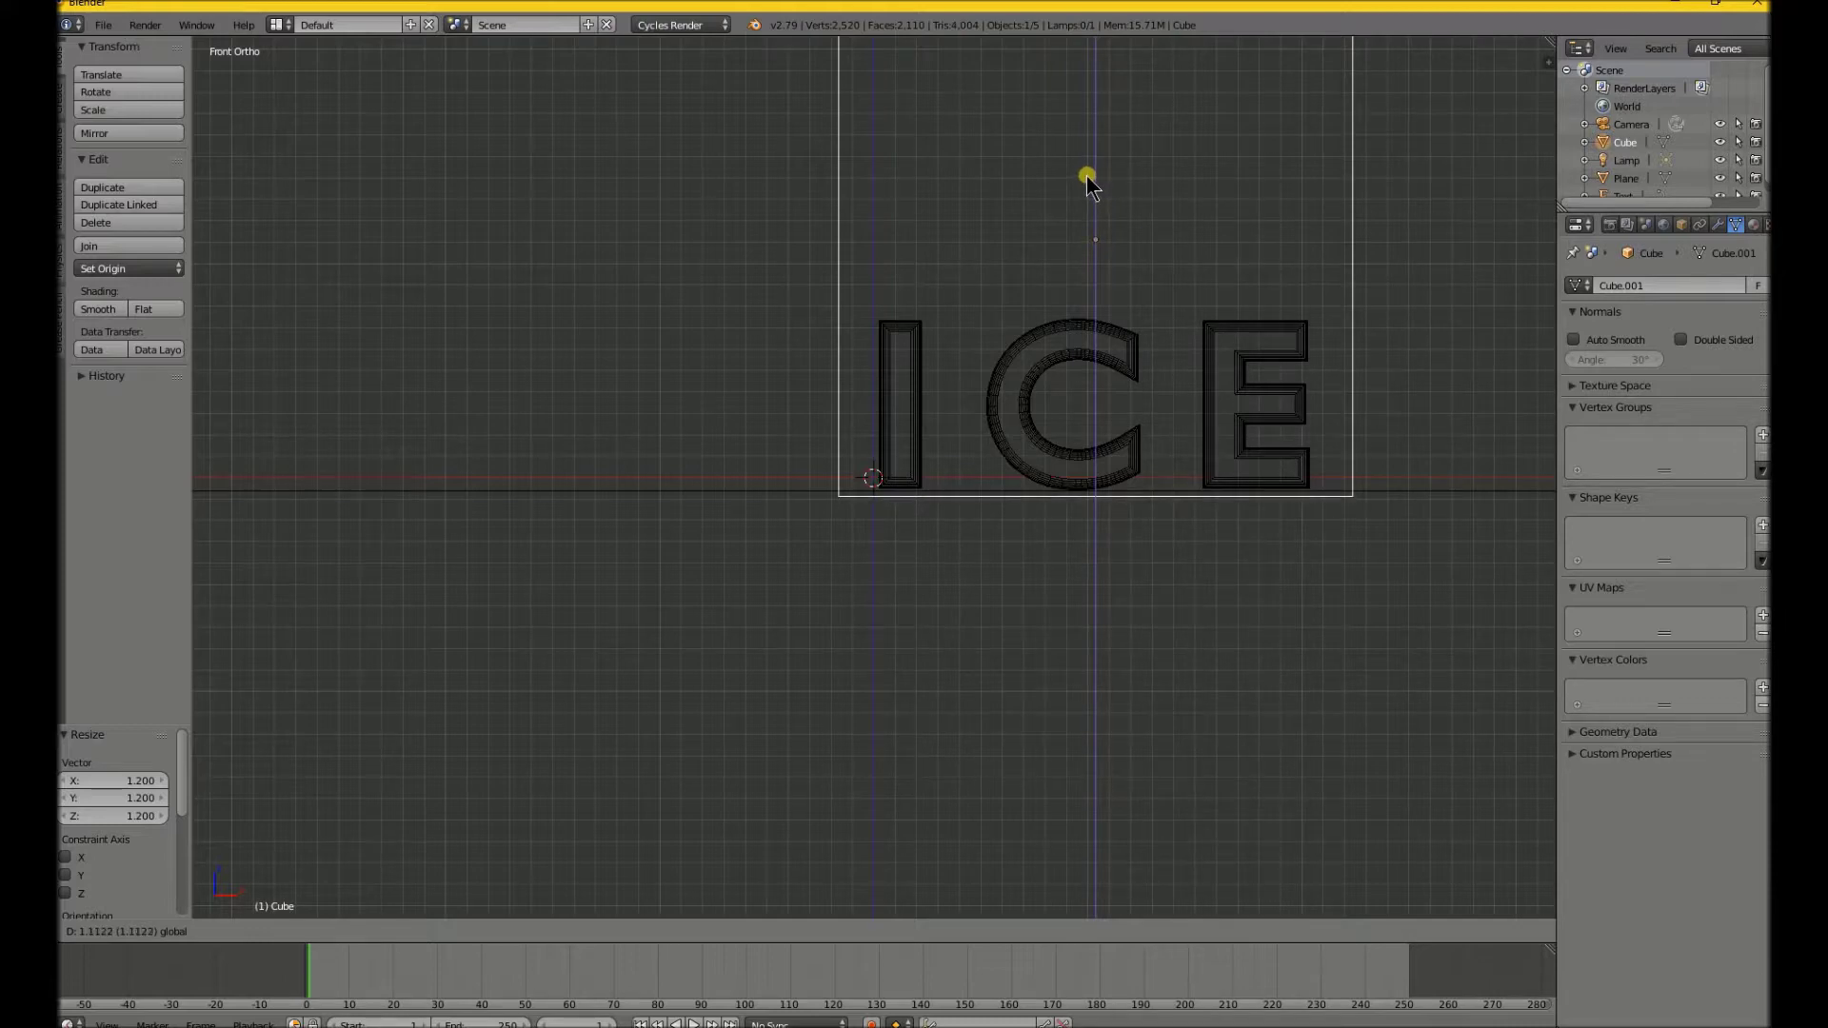
left_click_drag(1087, 177, 1090, 179)
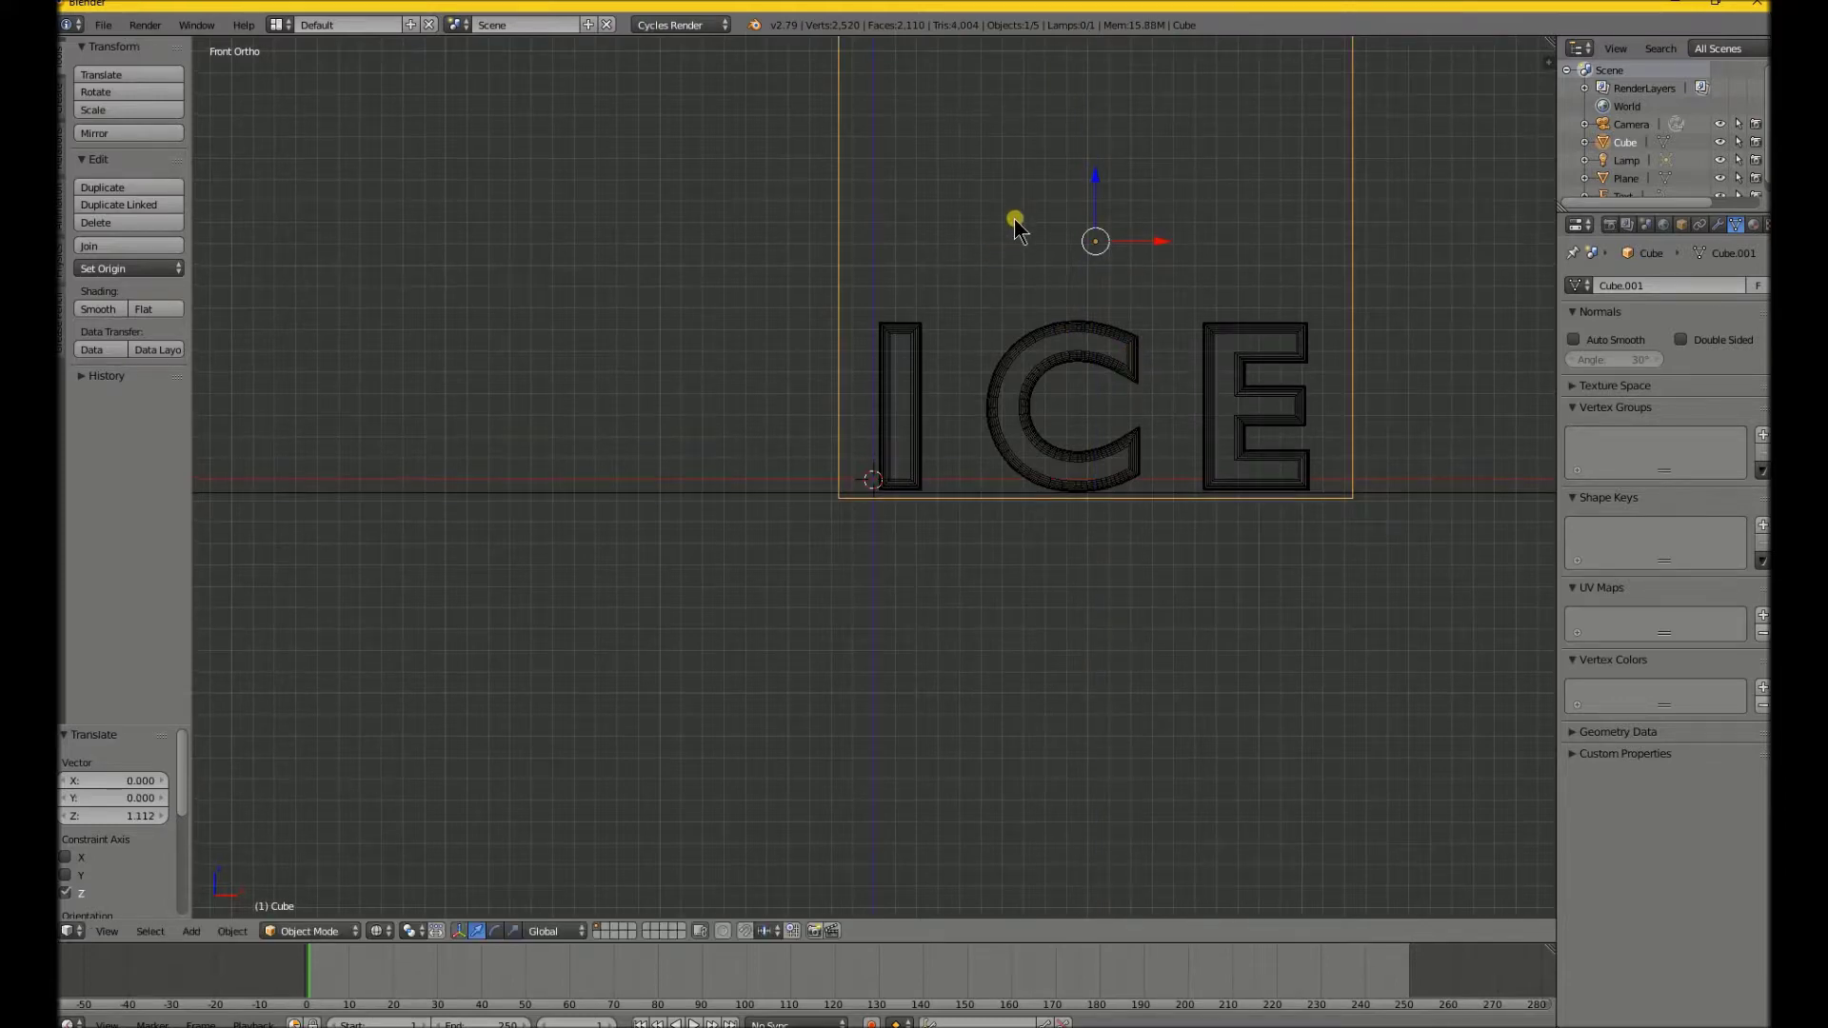
middle_click_drag(1014, 228, 829, 380, "shift")
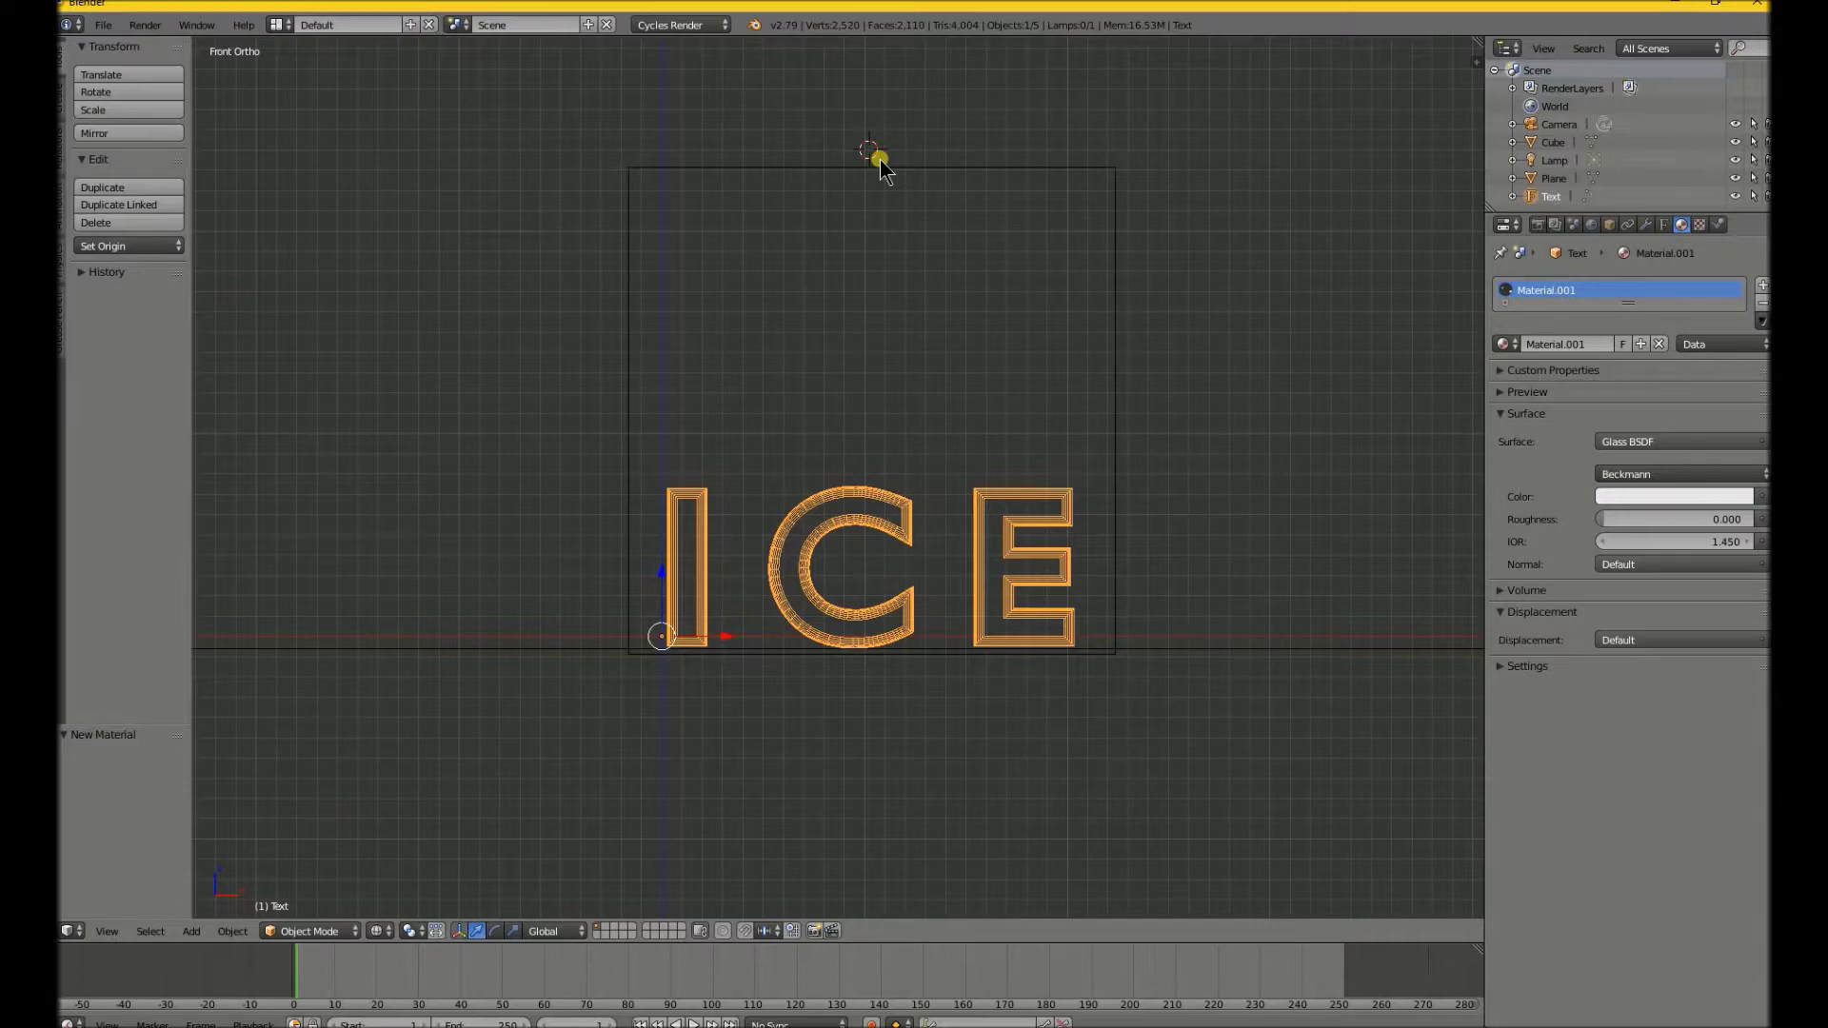
- Add a second mesh plane at the 3D cursor, just above the top of the cube
key("shift+a")
mouse_move(885, 160)
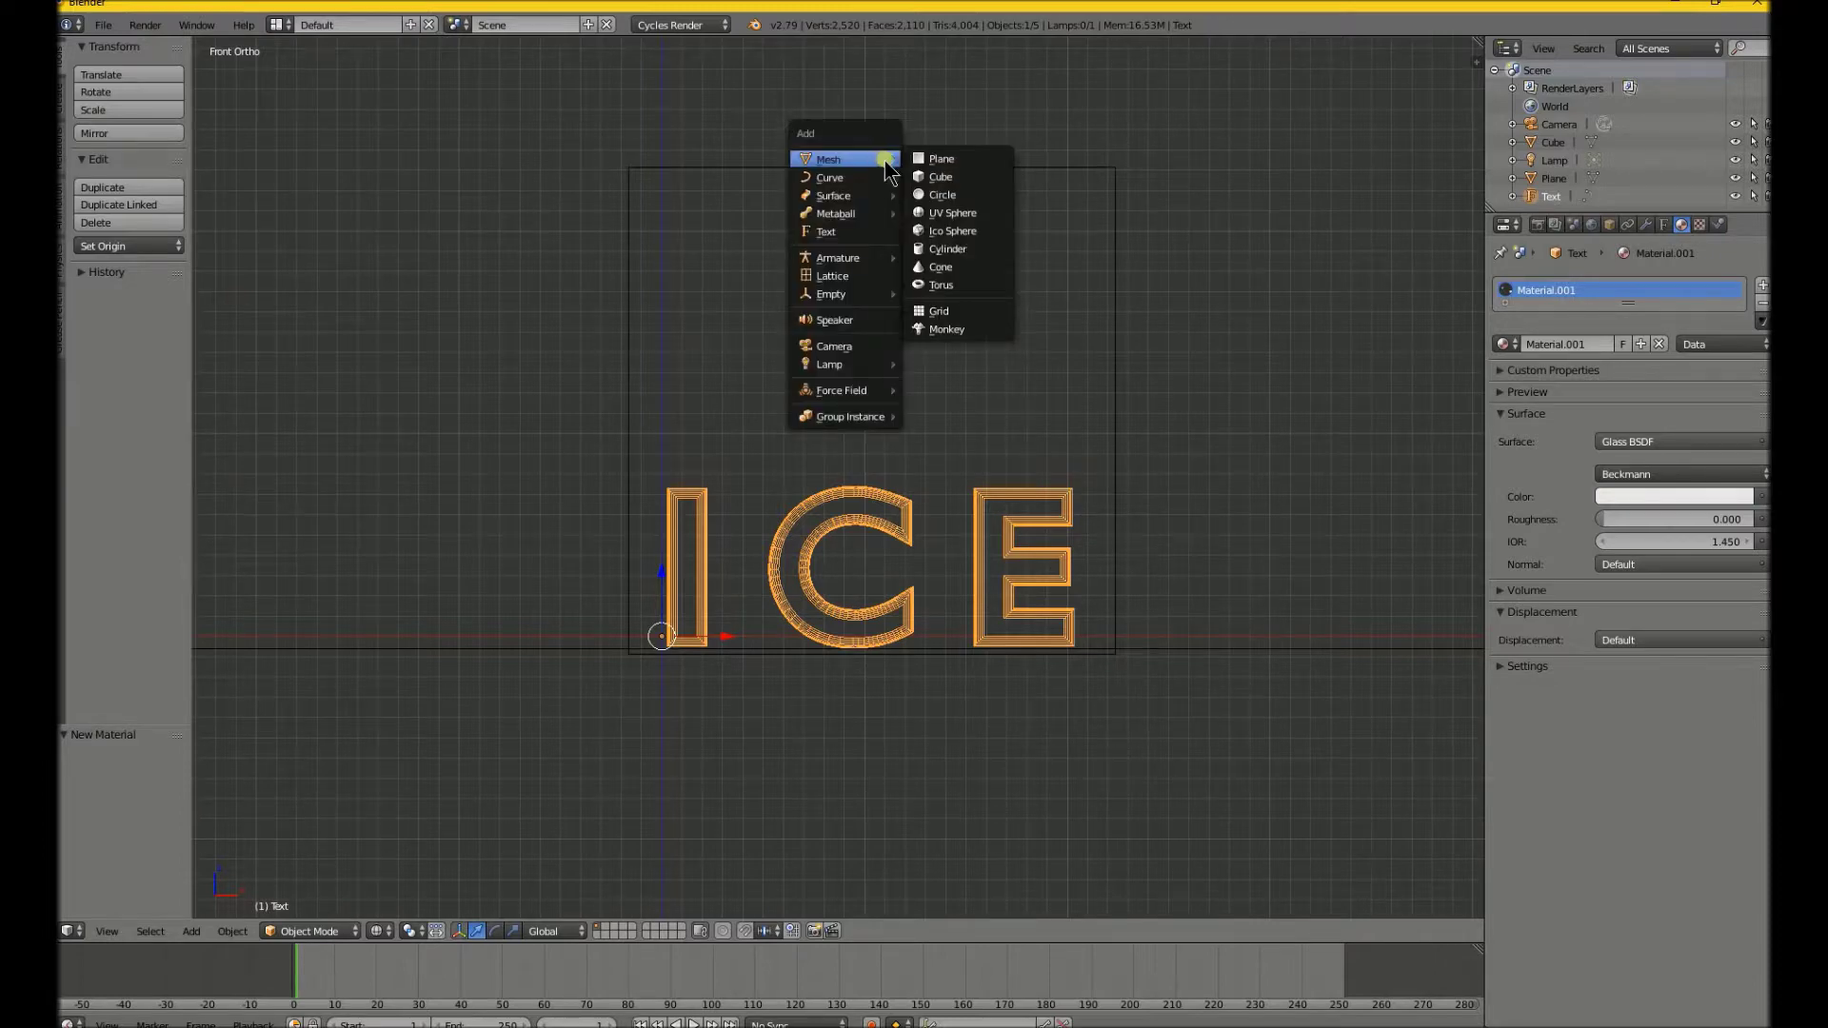
left_click(928, 158)
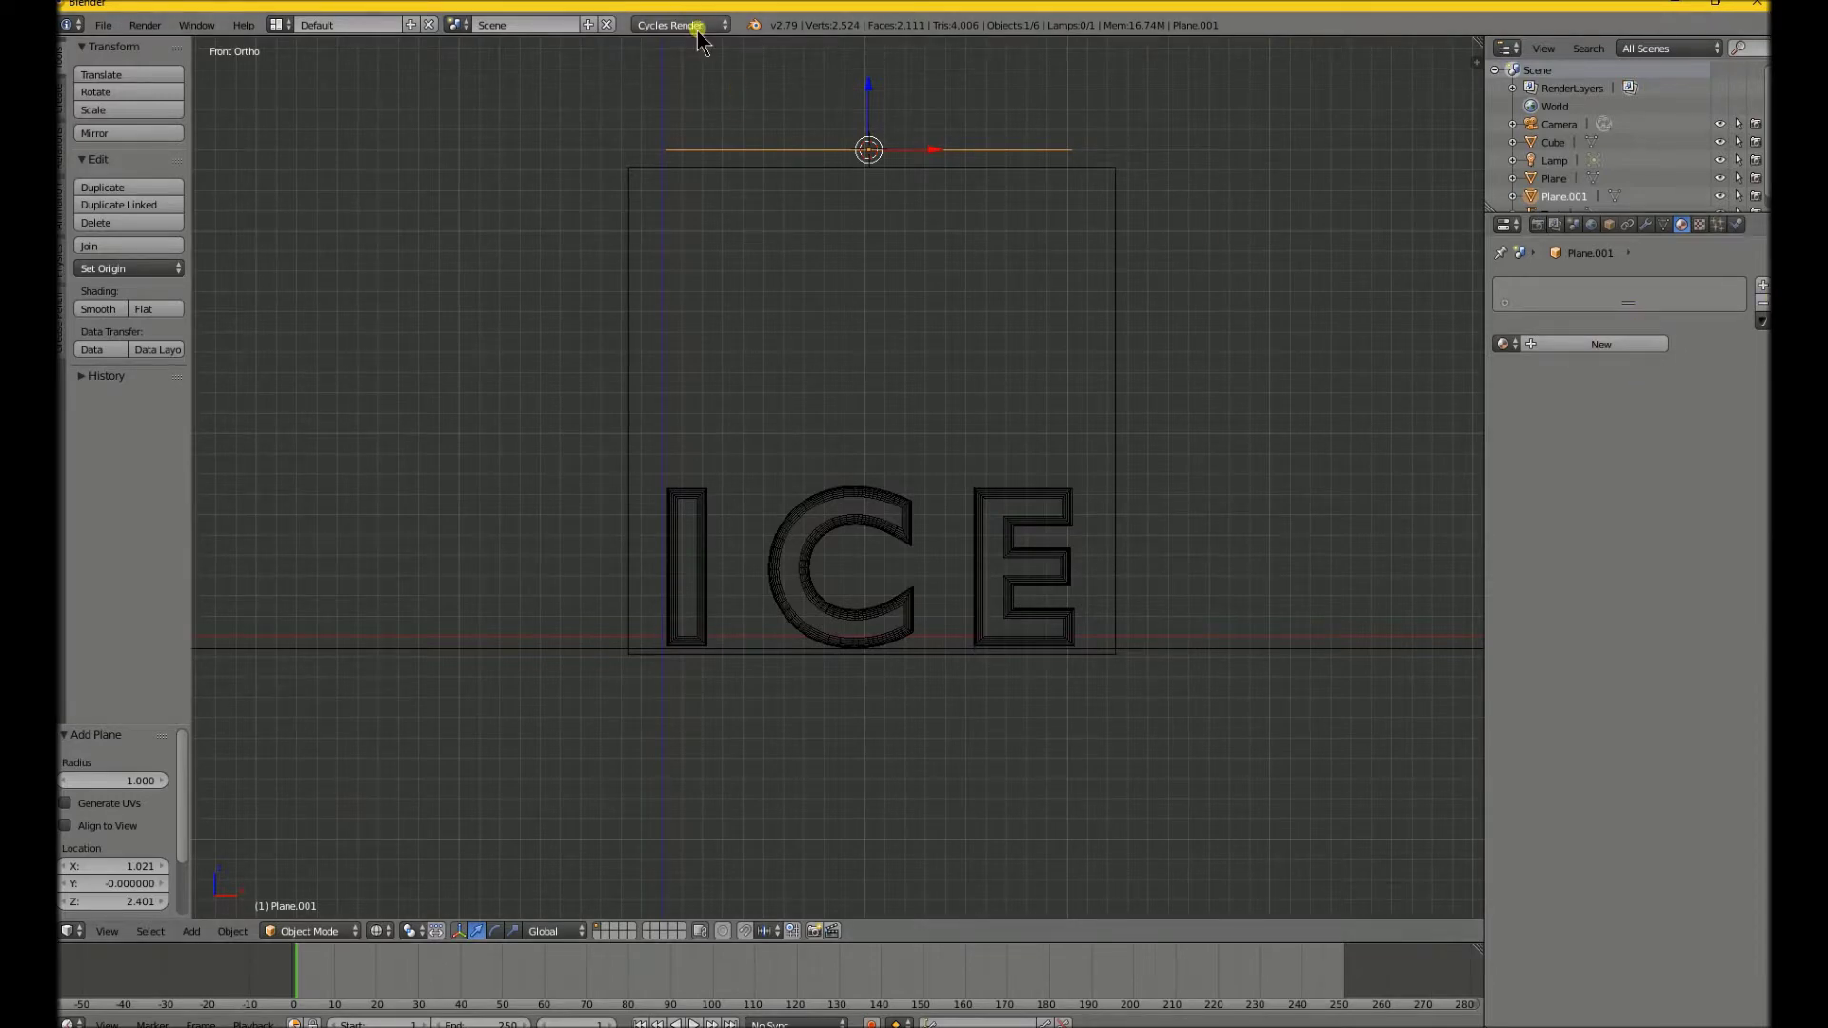
- Give the upper plane a new material with an Emission surface and raise its strength to about 19.5
left_click(1581, 344)
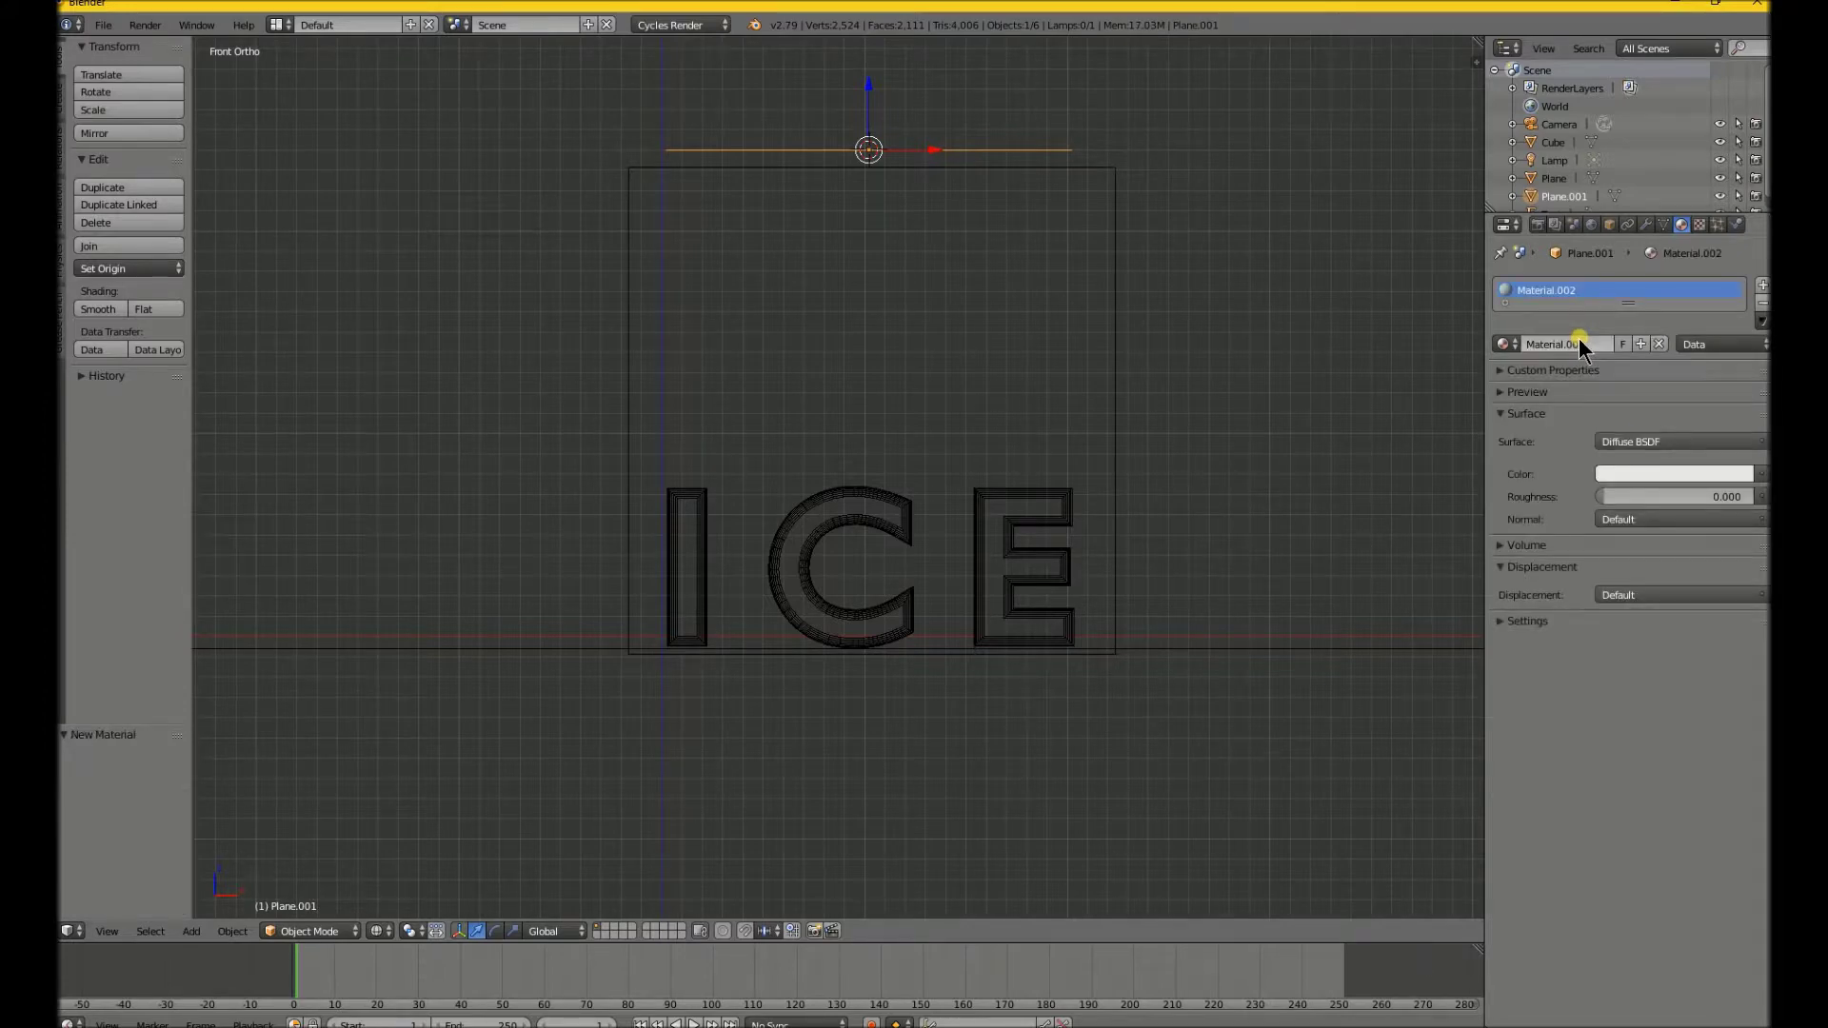
left_click(1689, 443)
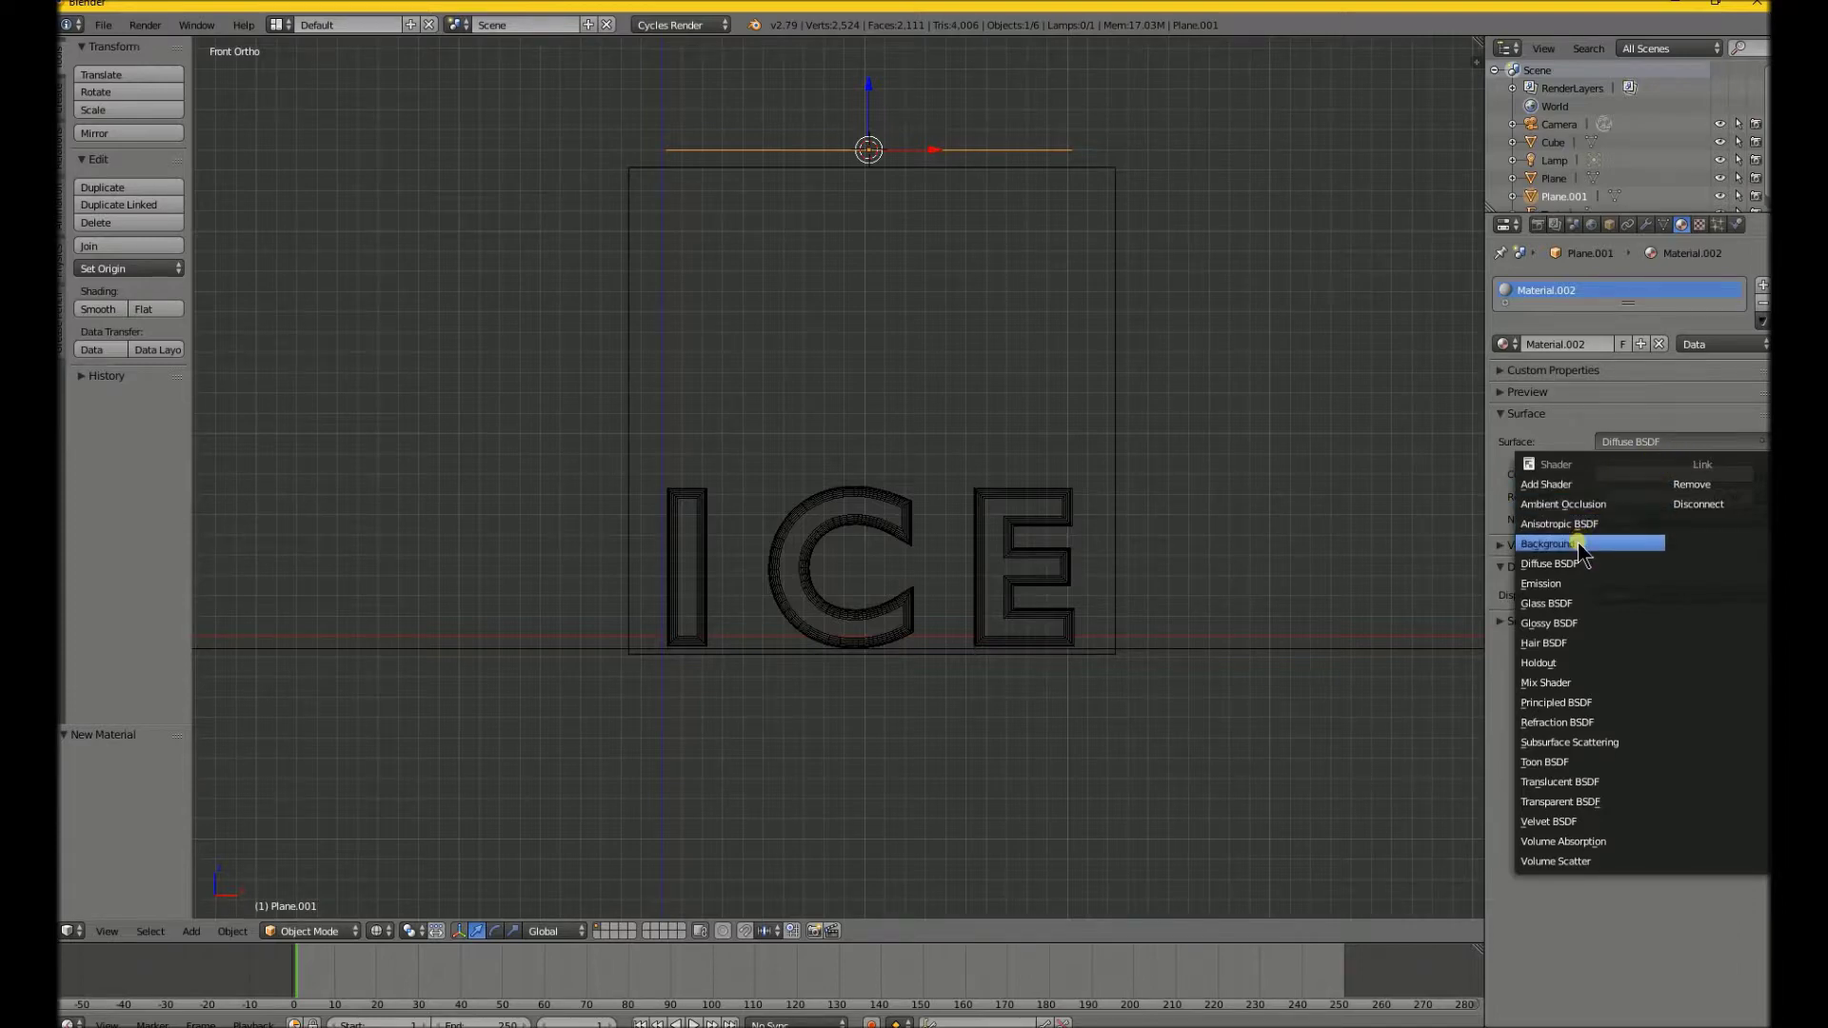
left_click(1569, 584)
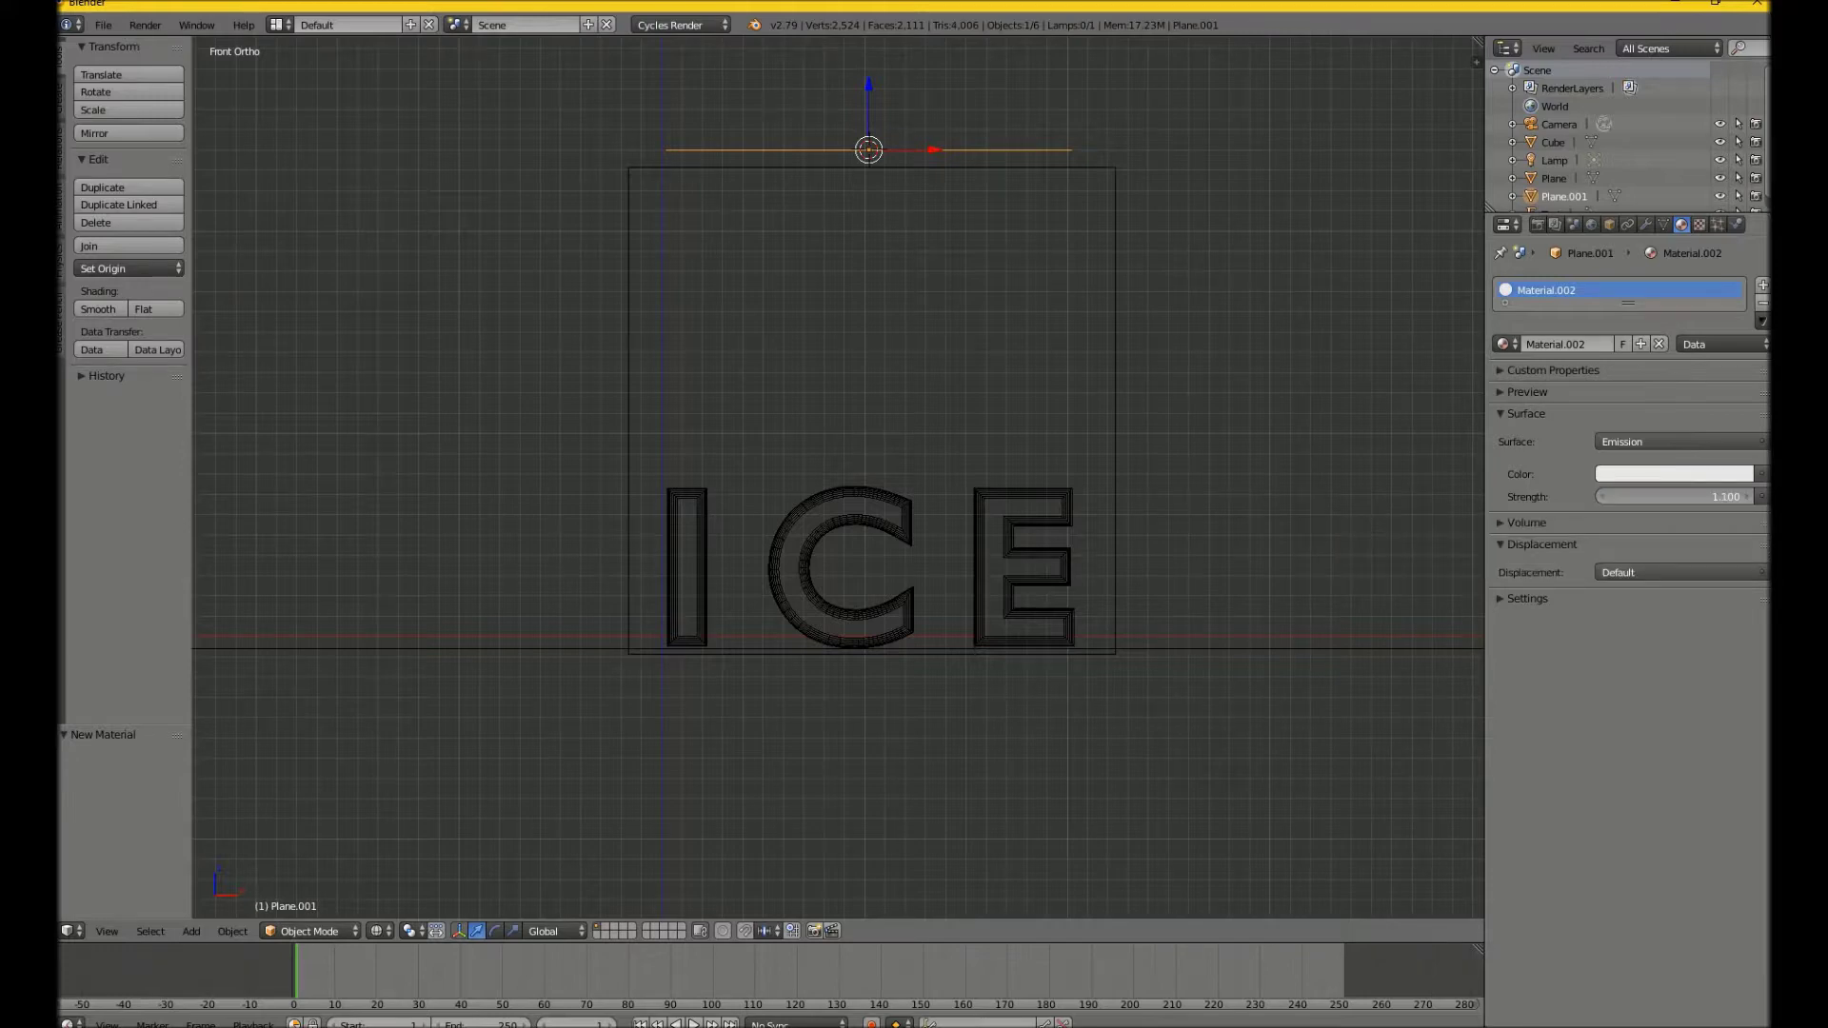
left_click_drag(1676, 496, 1742, 496)
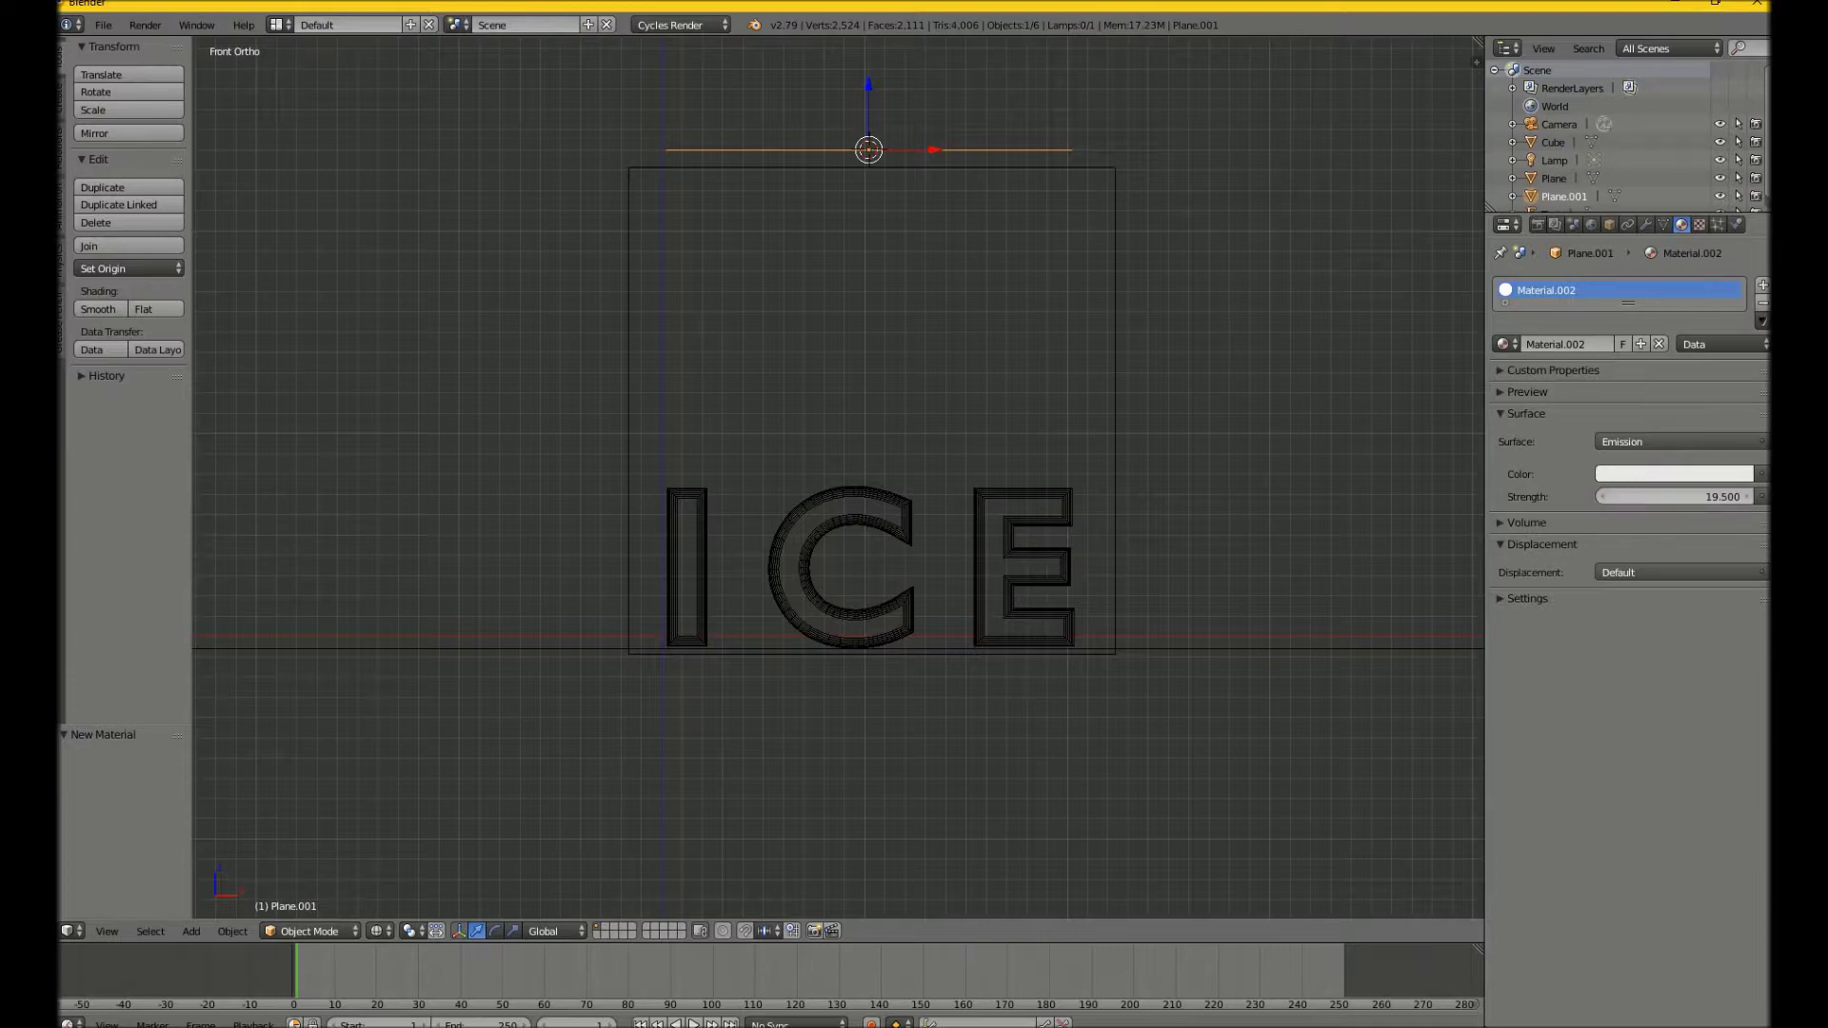
- Raise the emission strength of the upper plane's material to 20
left_click(1748, 496)
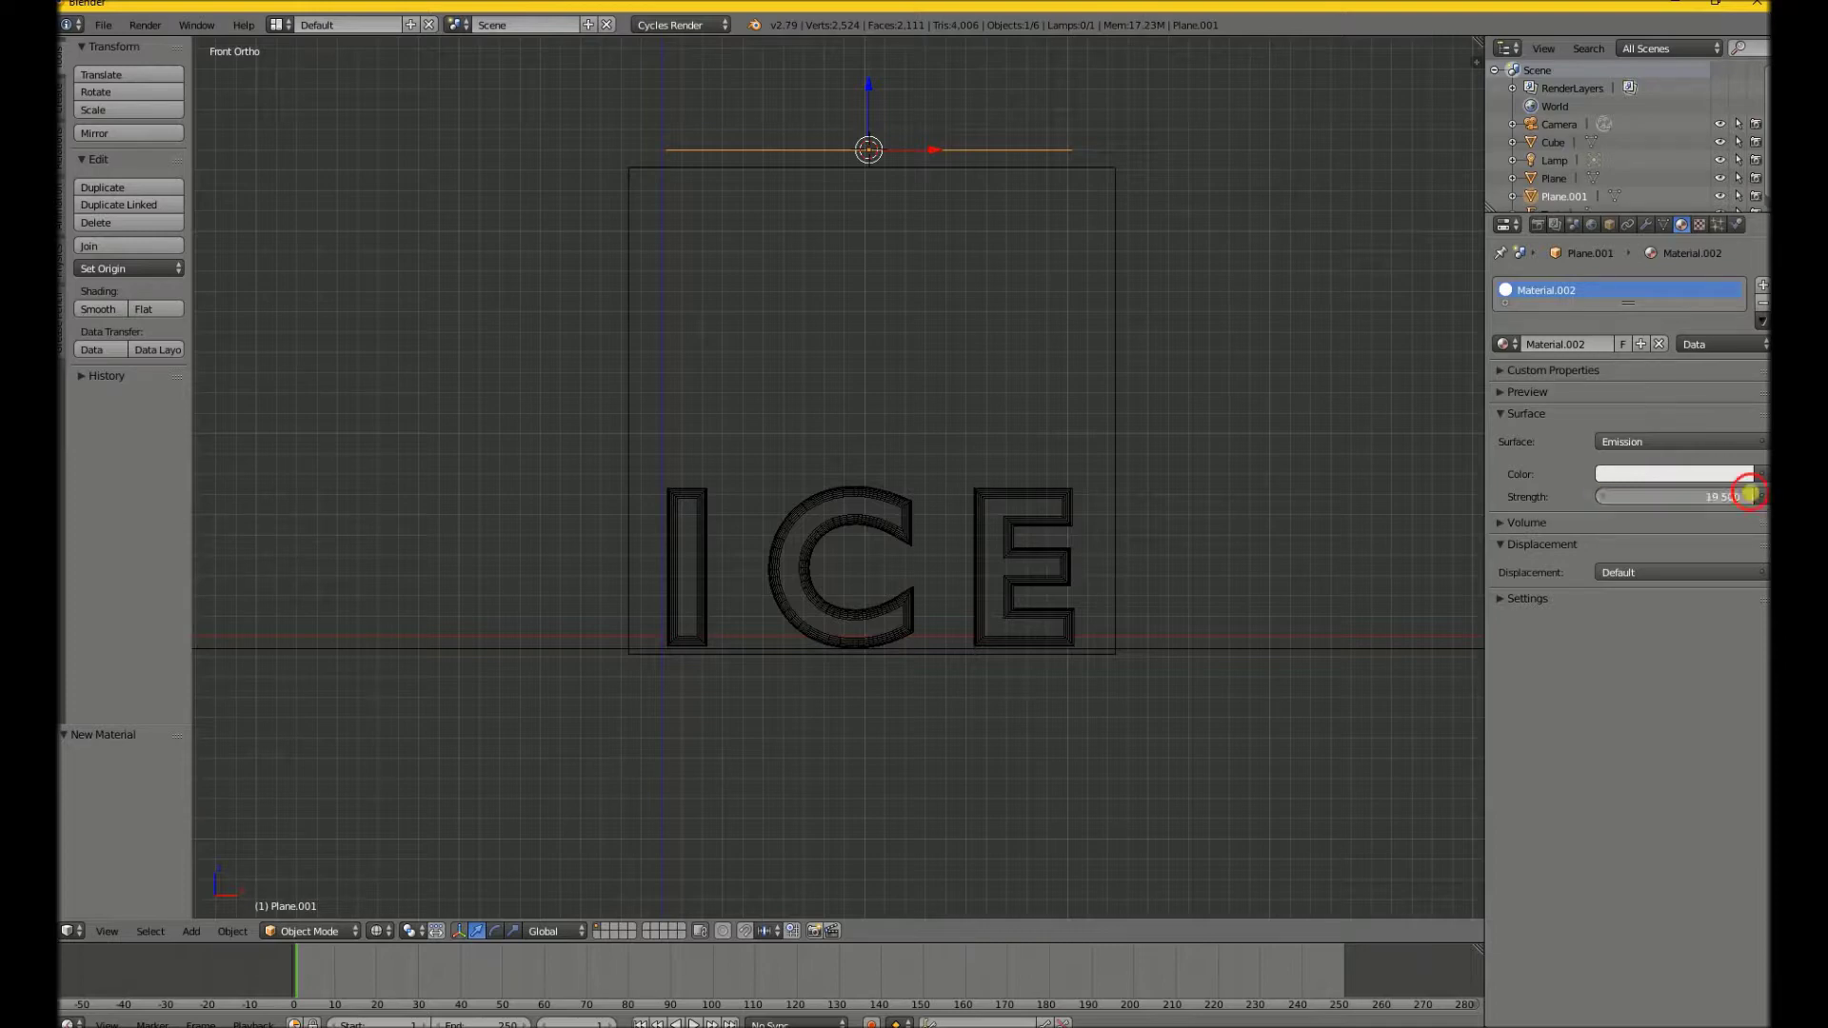
left_click(1749, 496)
left_click(1749, 496)
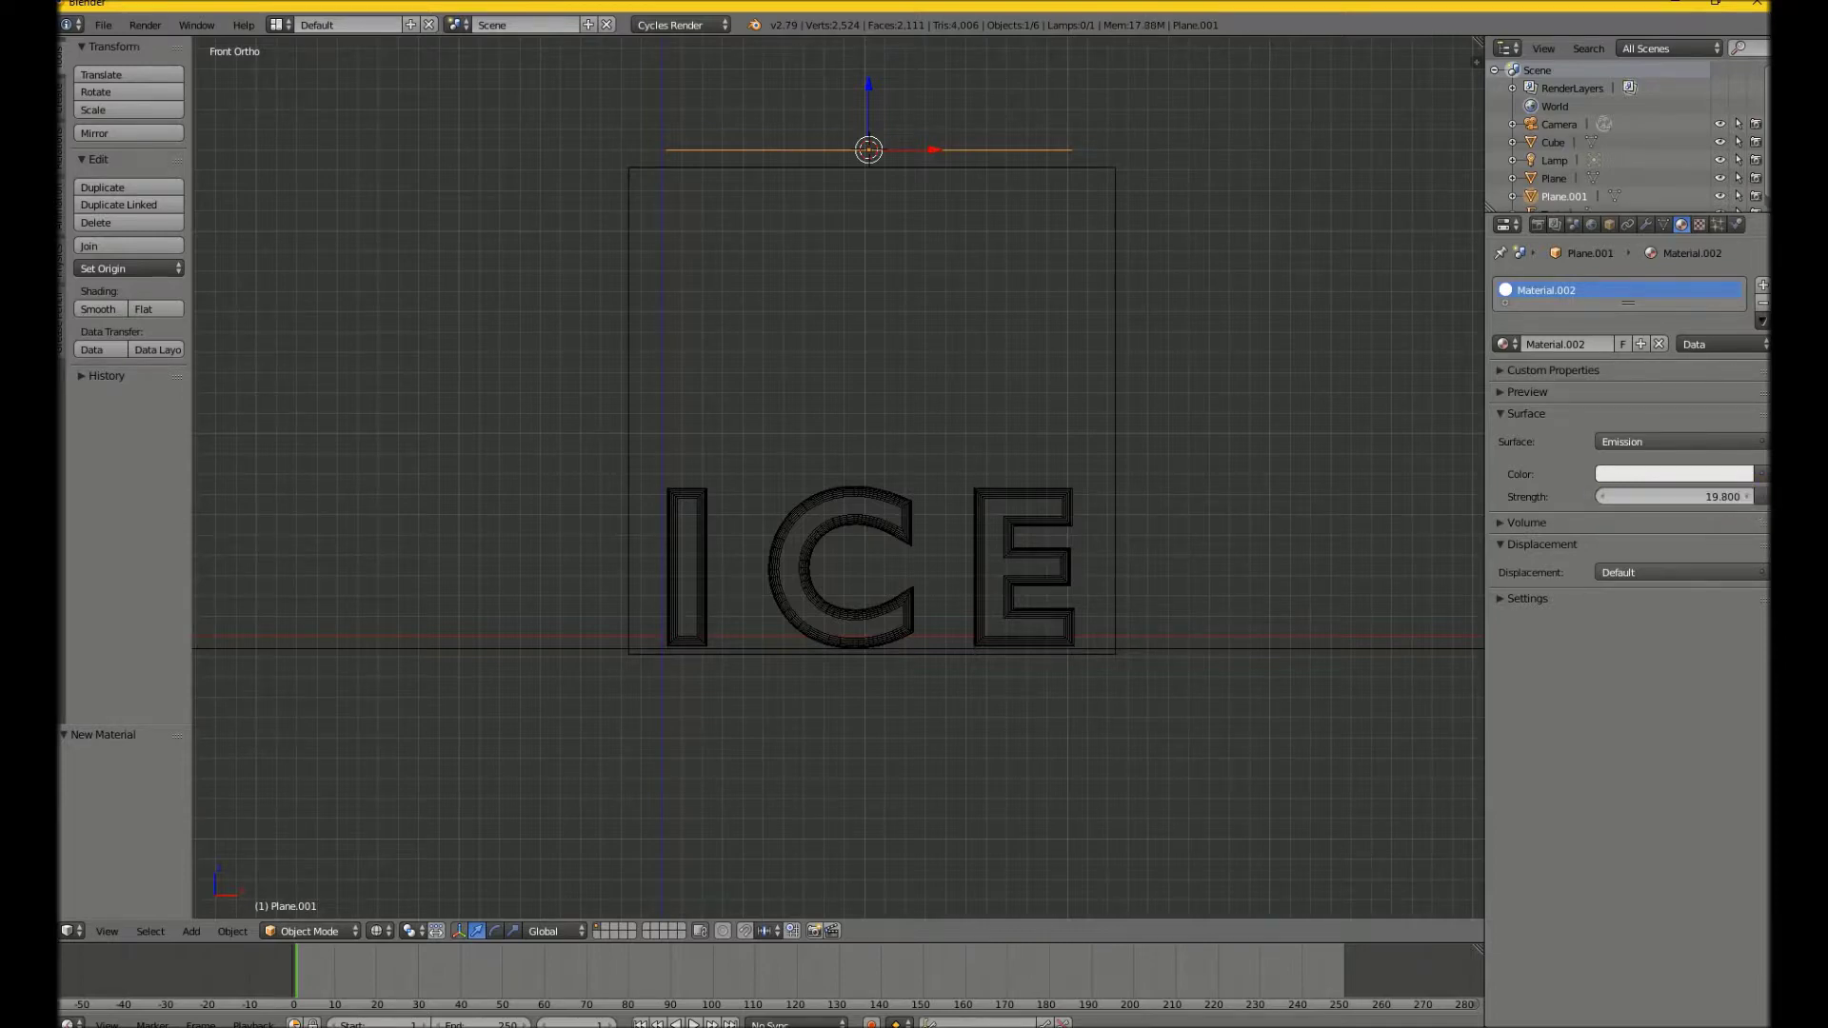
left_click(1749, 496)
left_click(1749, 496)
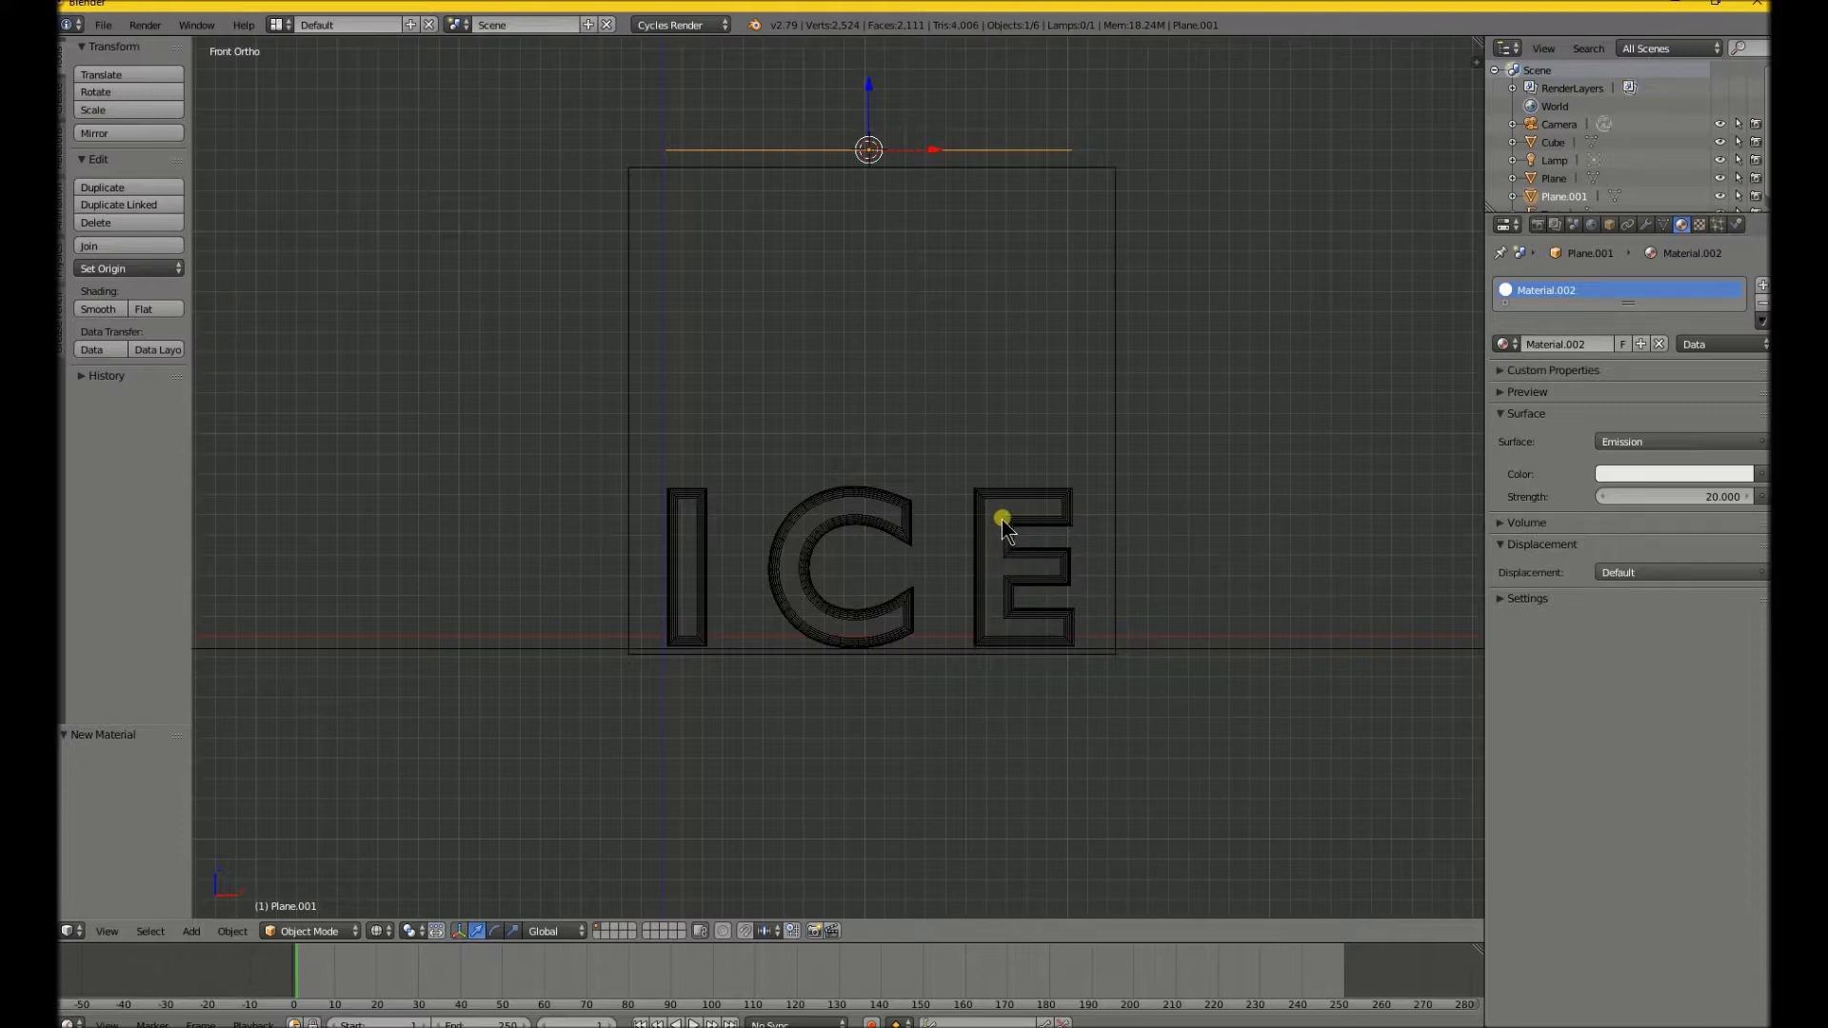
- Give the floor plane a new Diffuse BSDF material and change the world background colour to deep blue
right_click(611, 650)
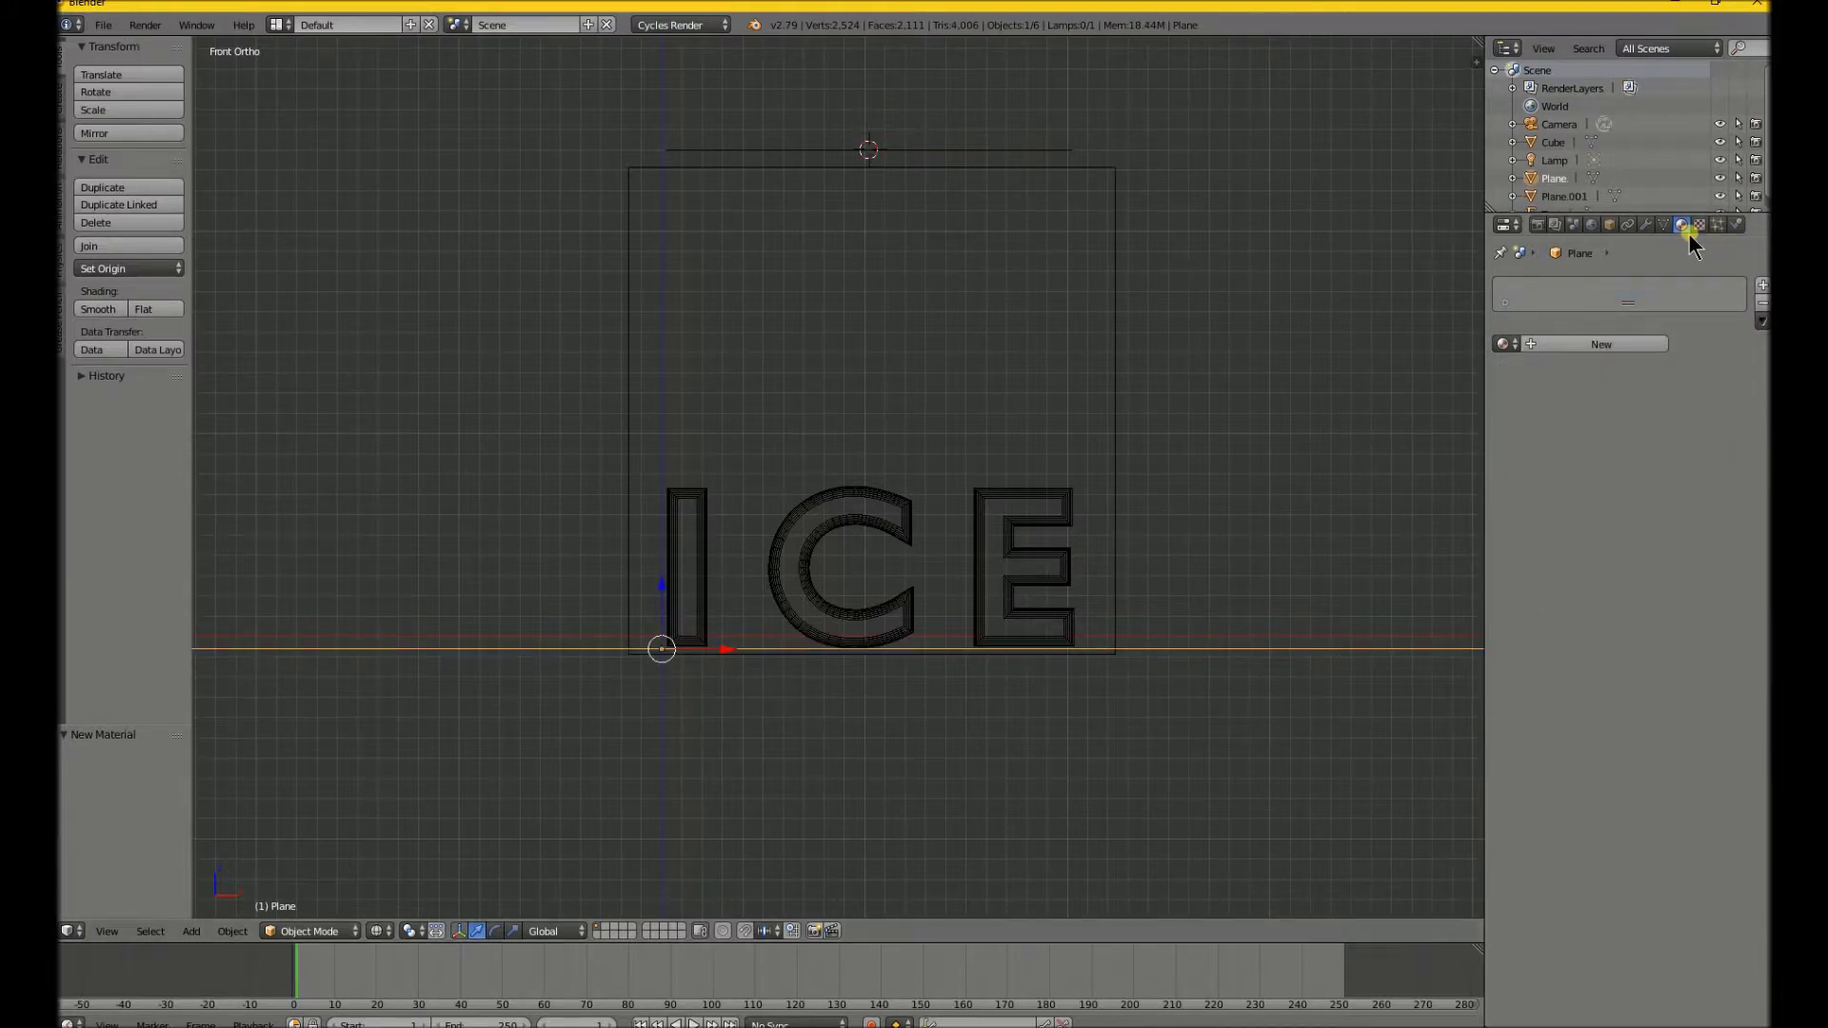
left_click(1607, 347)
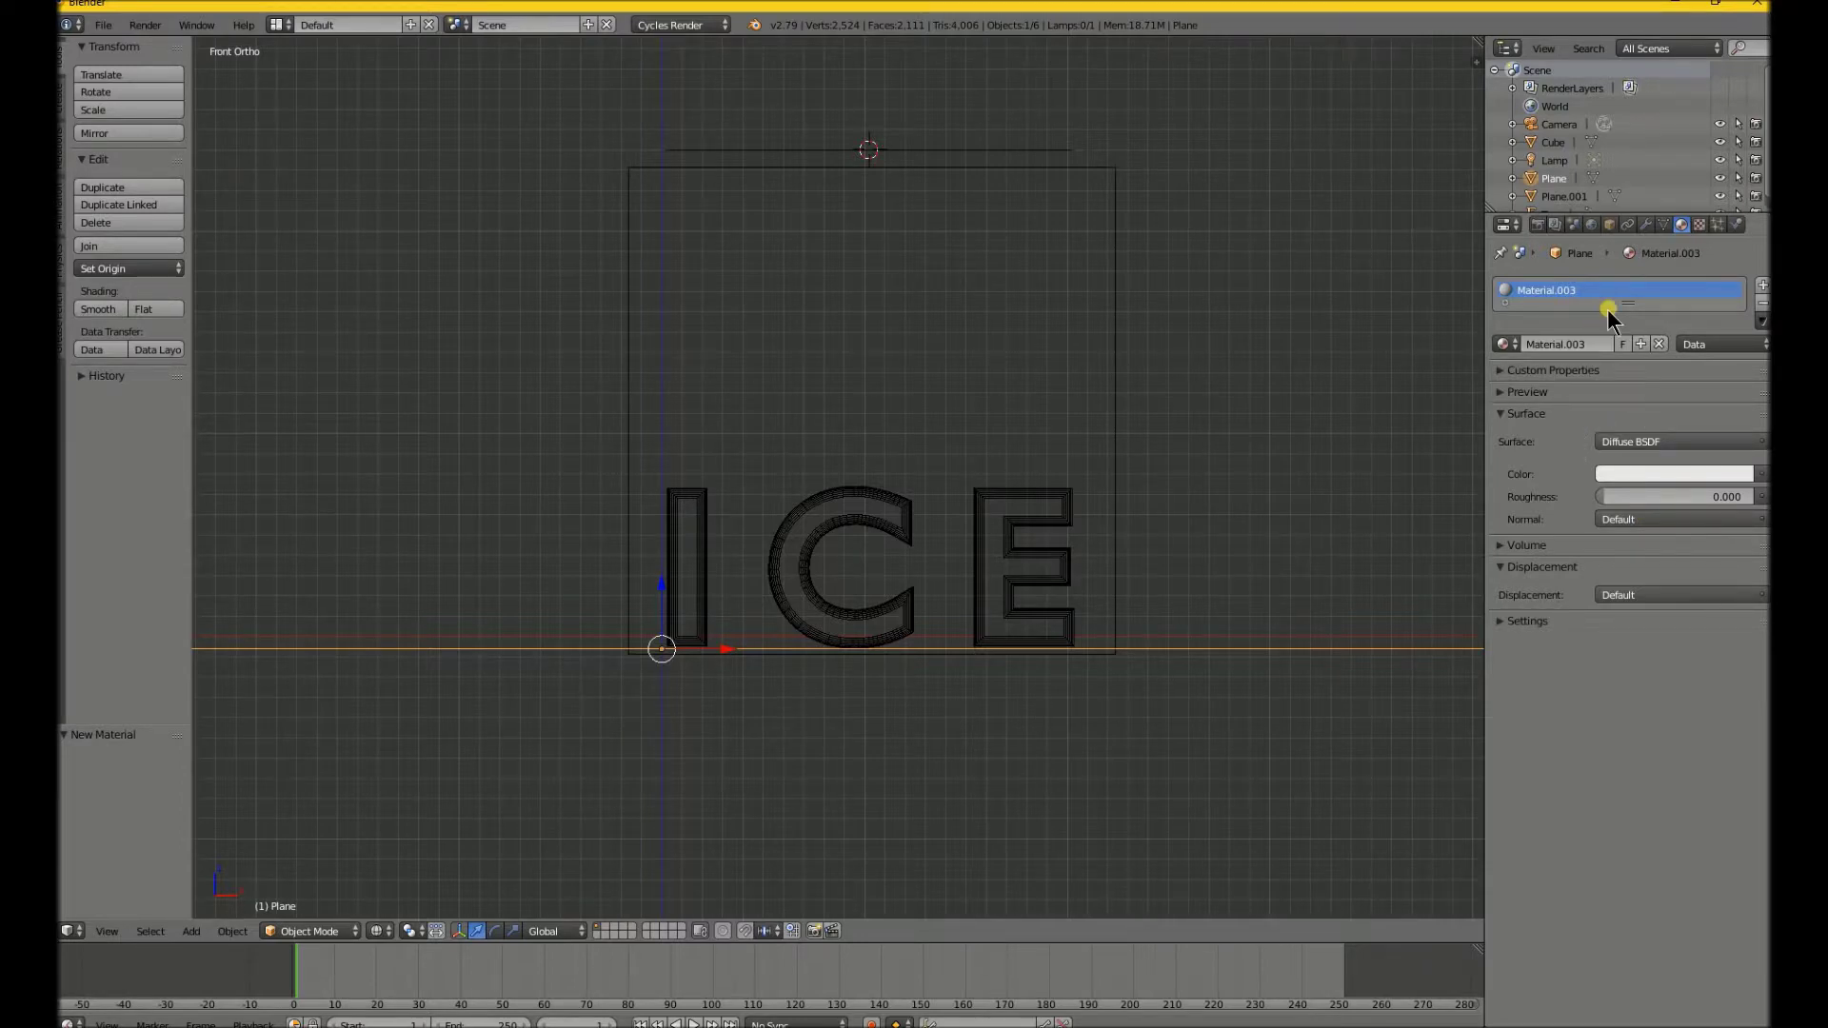
left_click(1587, 233)
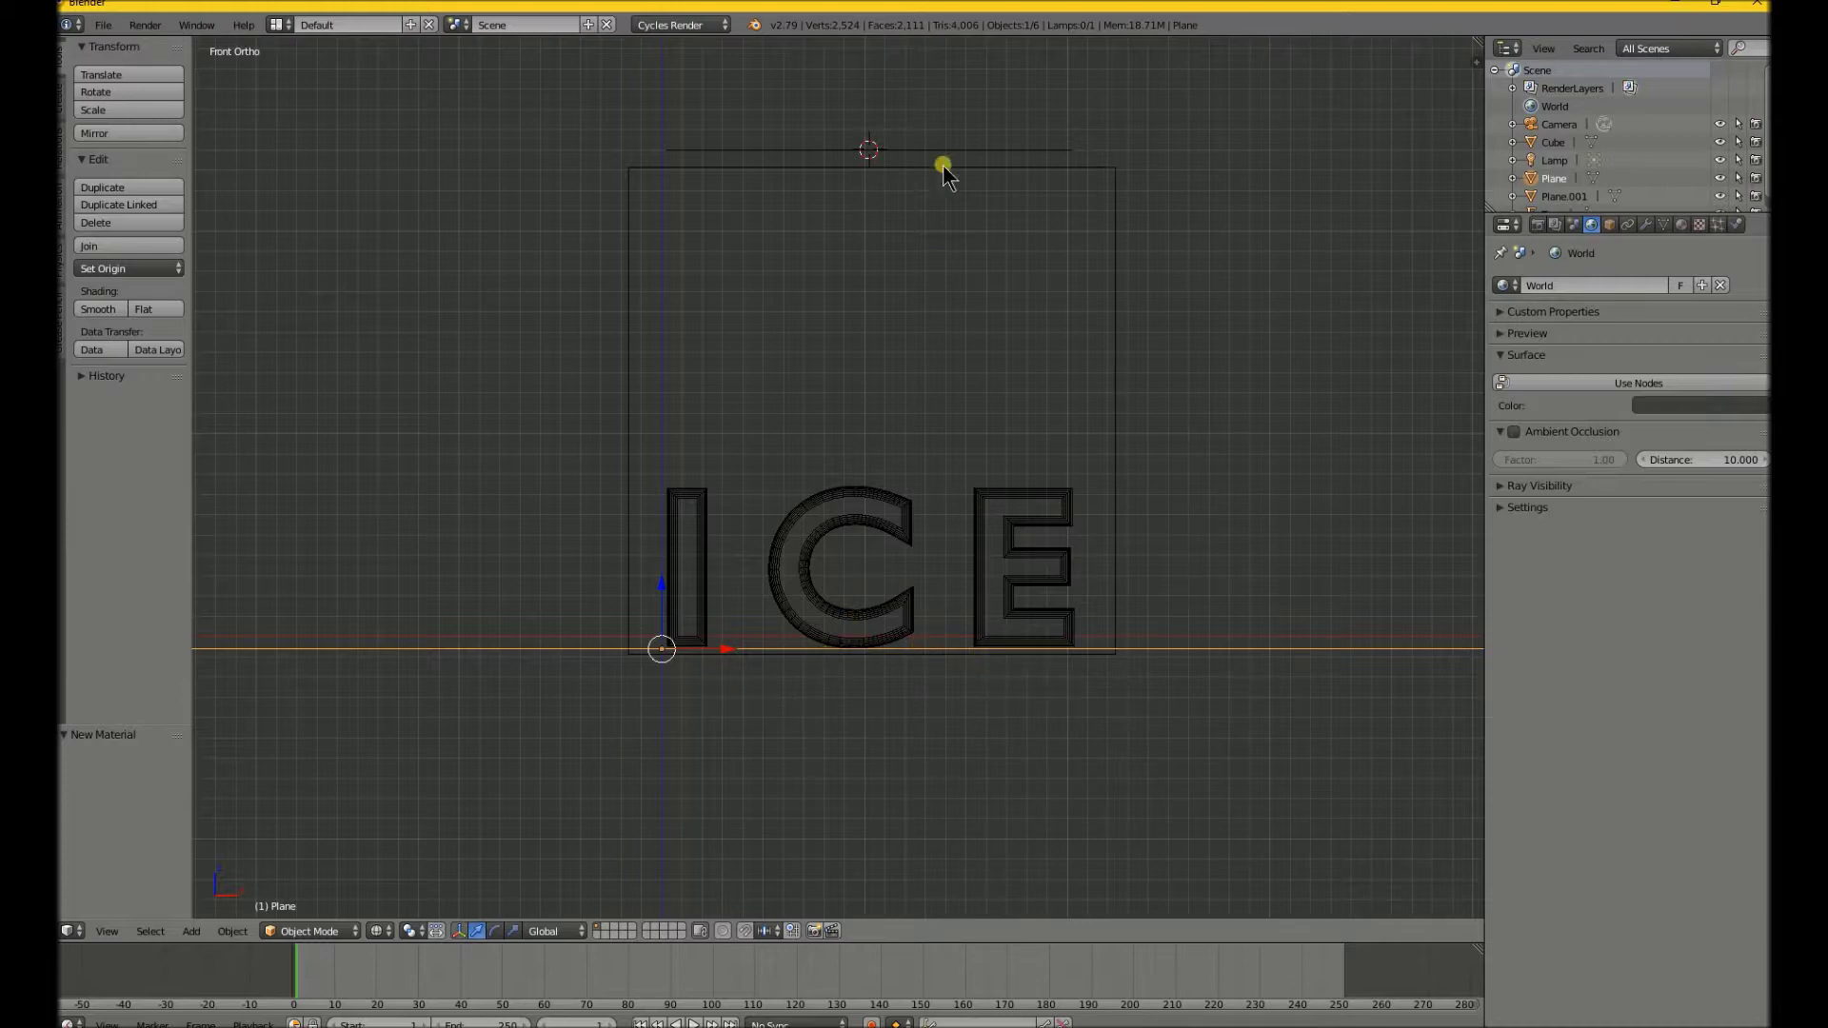
left_click(1716, 409)
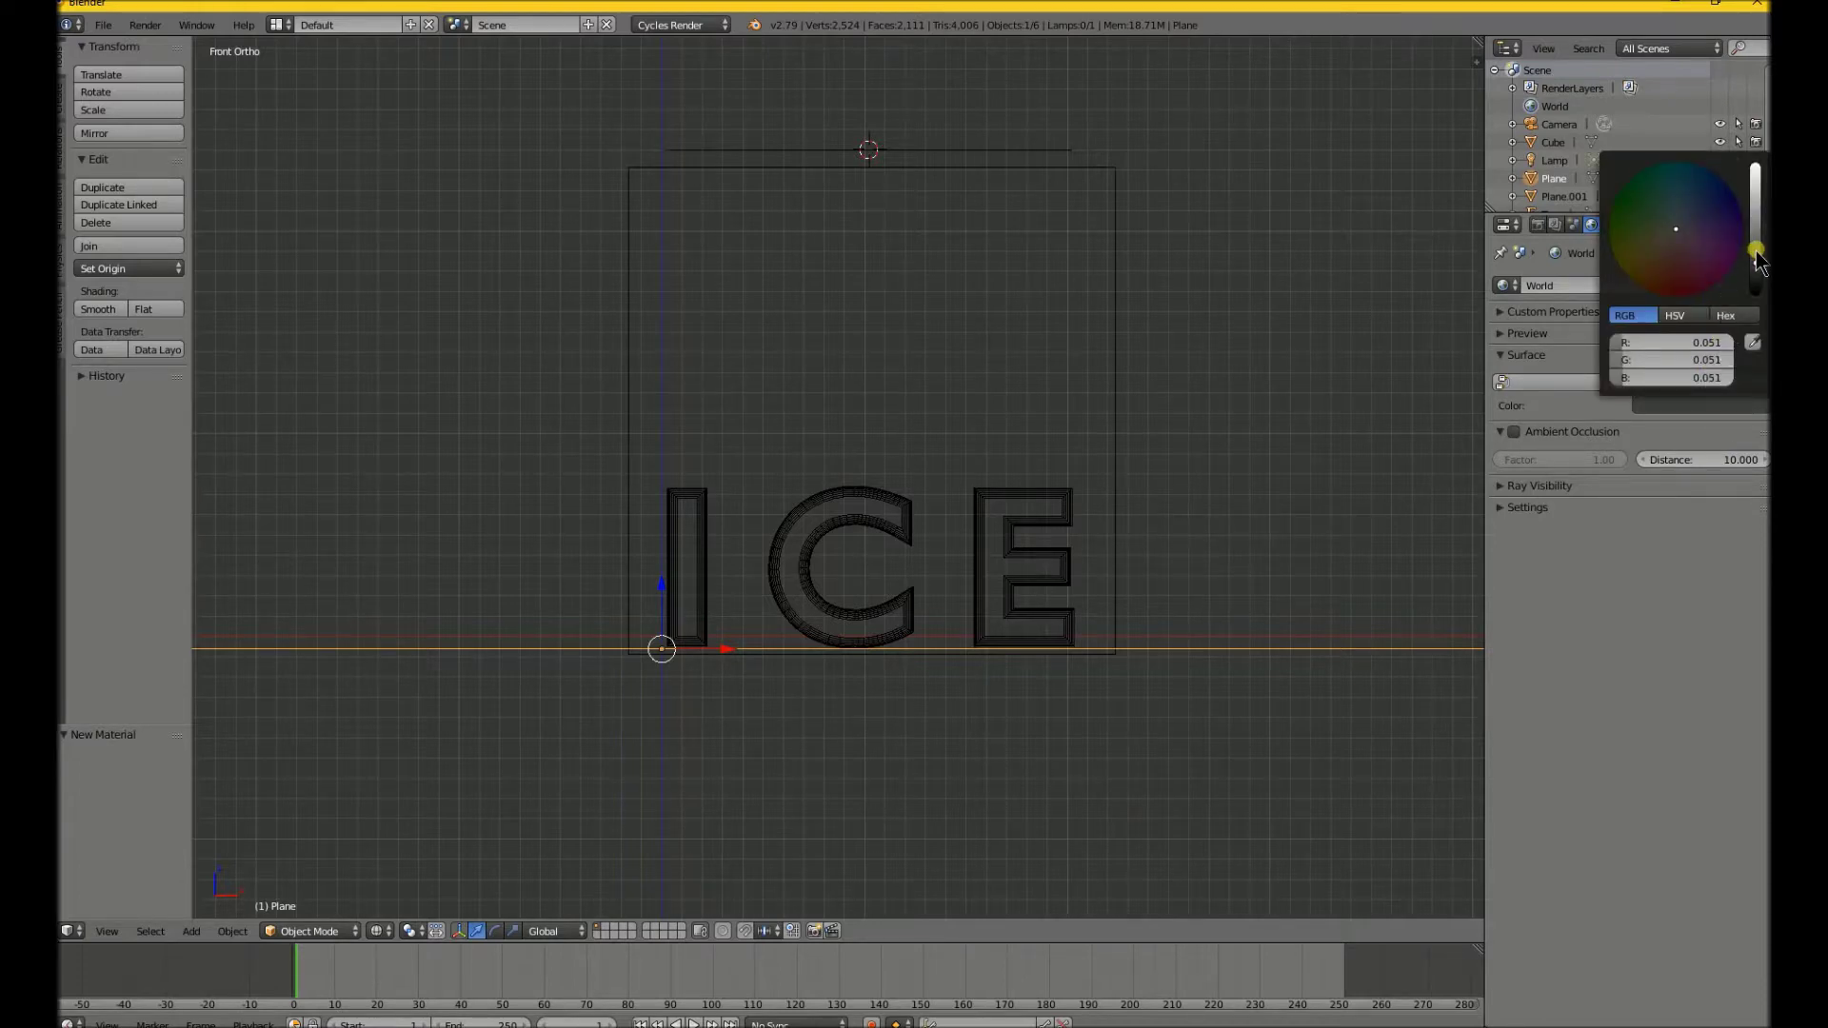
left_click_drag(1756, 257, 1729, 187)
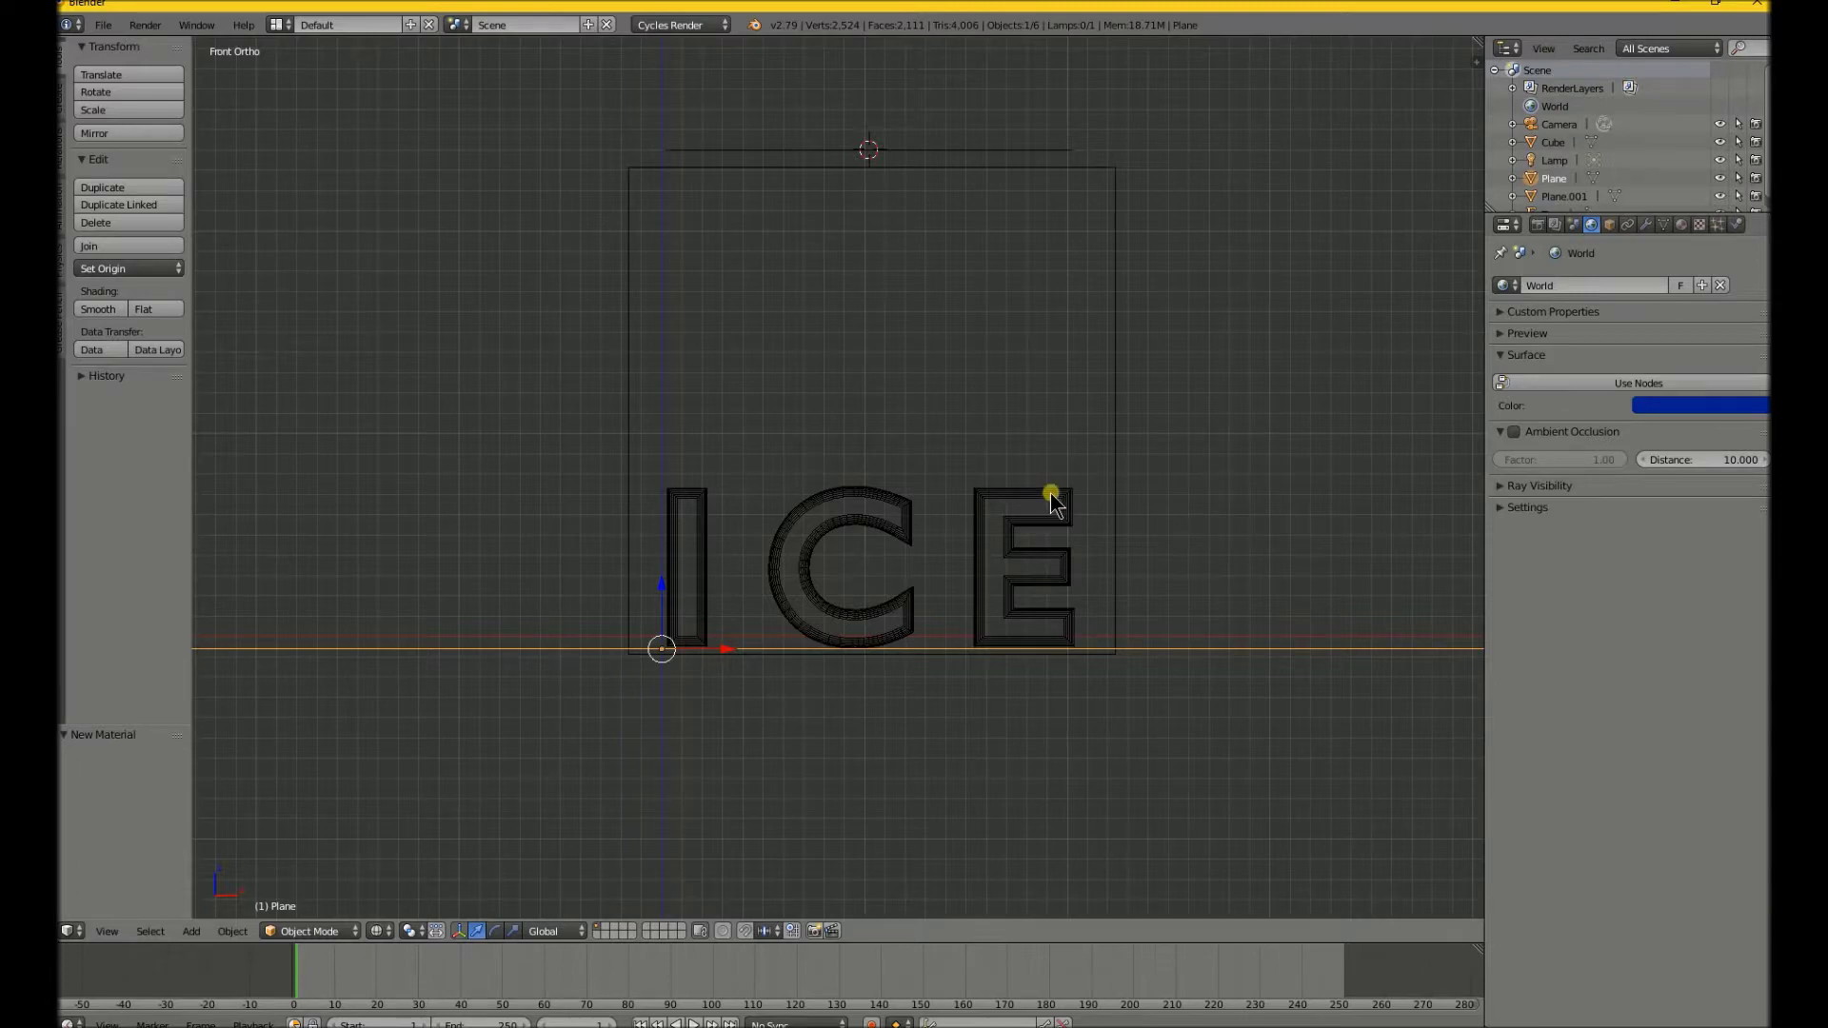
- Convert the ICE text object into a mesh
mouse_move(1052, 502)
middle_mouse_down()
mouse_move(1026, 533)
mouse_move(1004, 505)
mouse_move(1034, 499)
middle_mouse_up()
right_click(1016, 508)
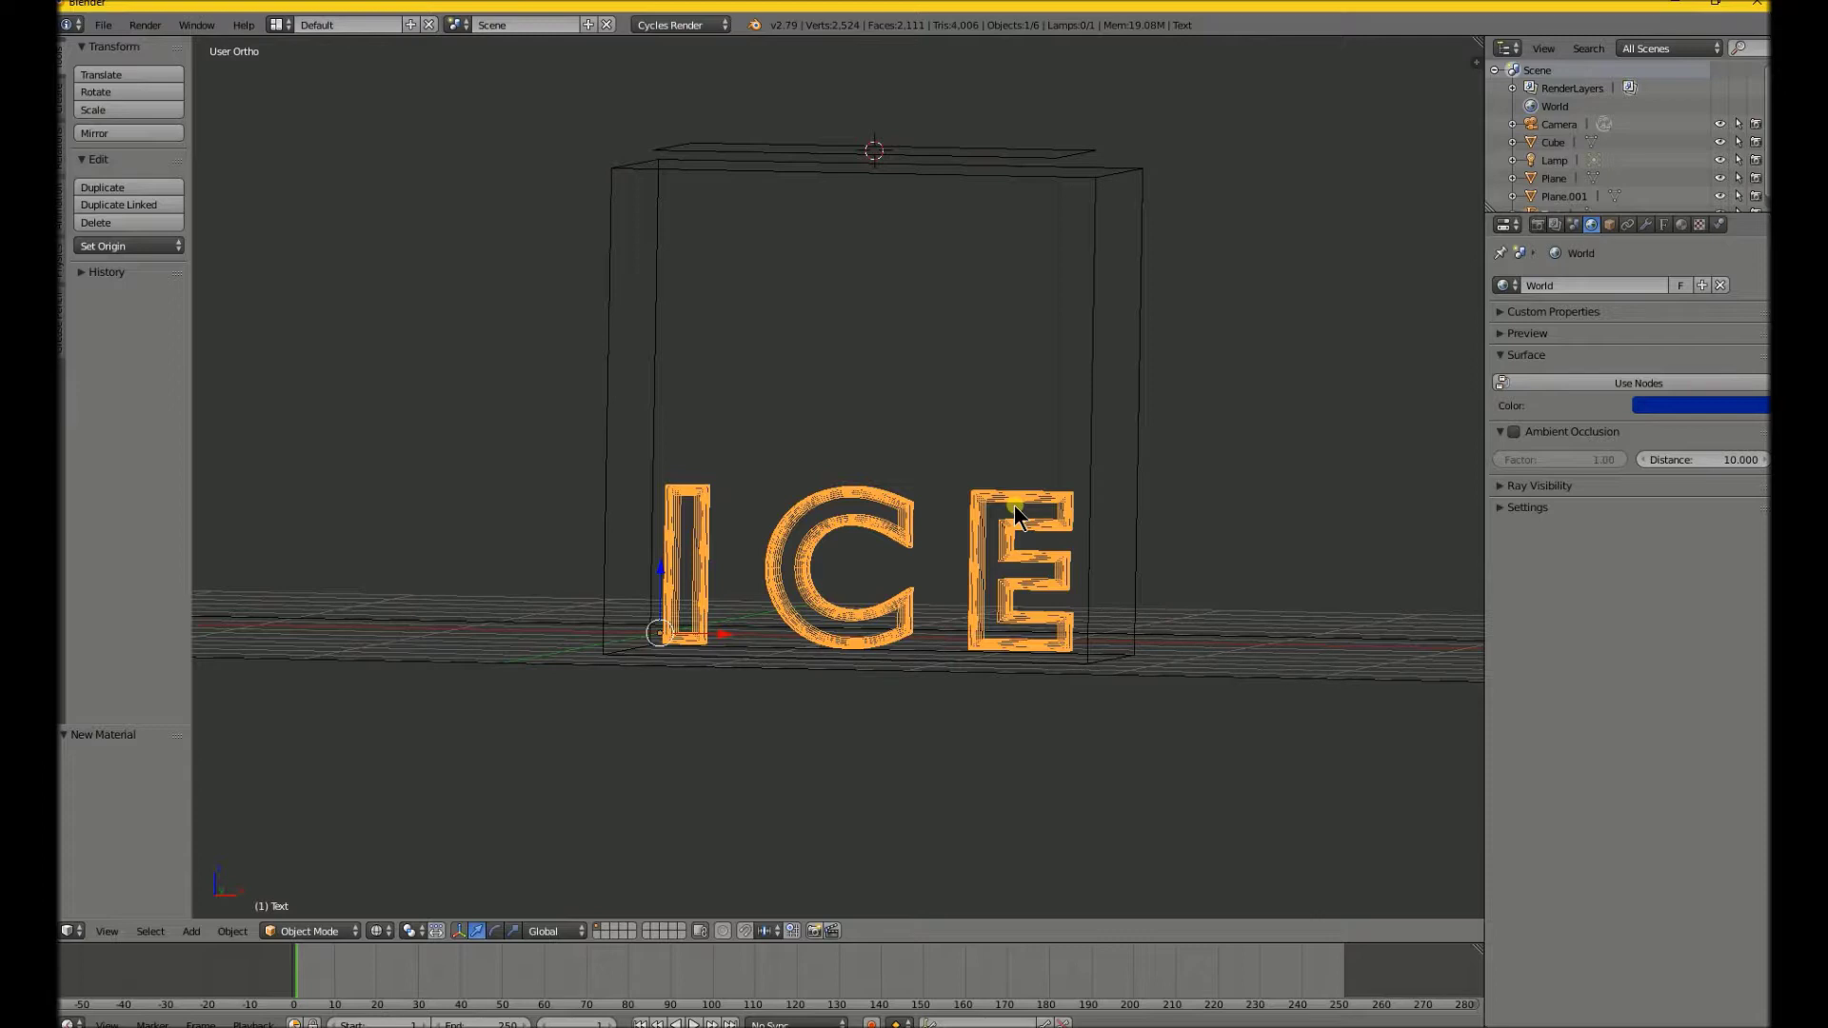
key("alt+c")
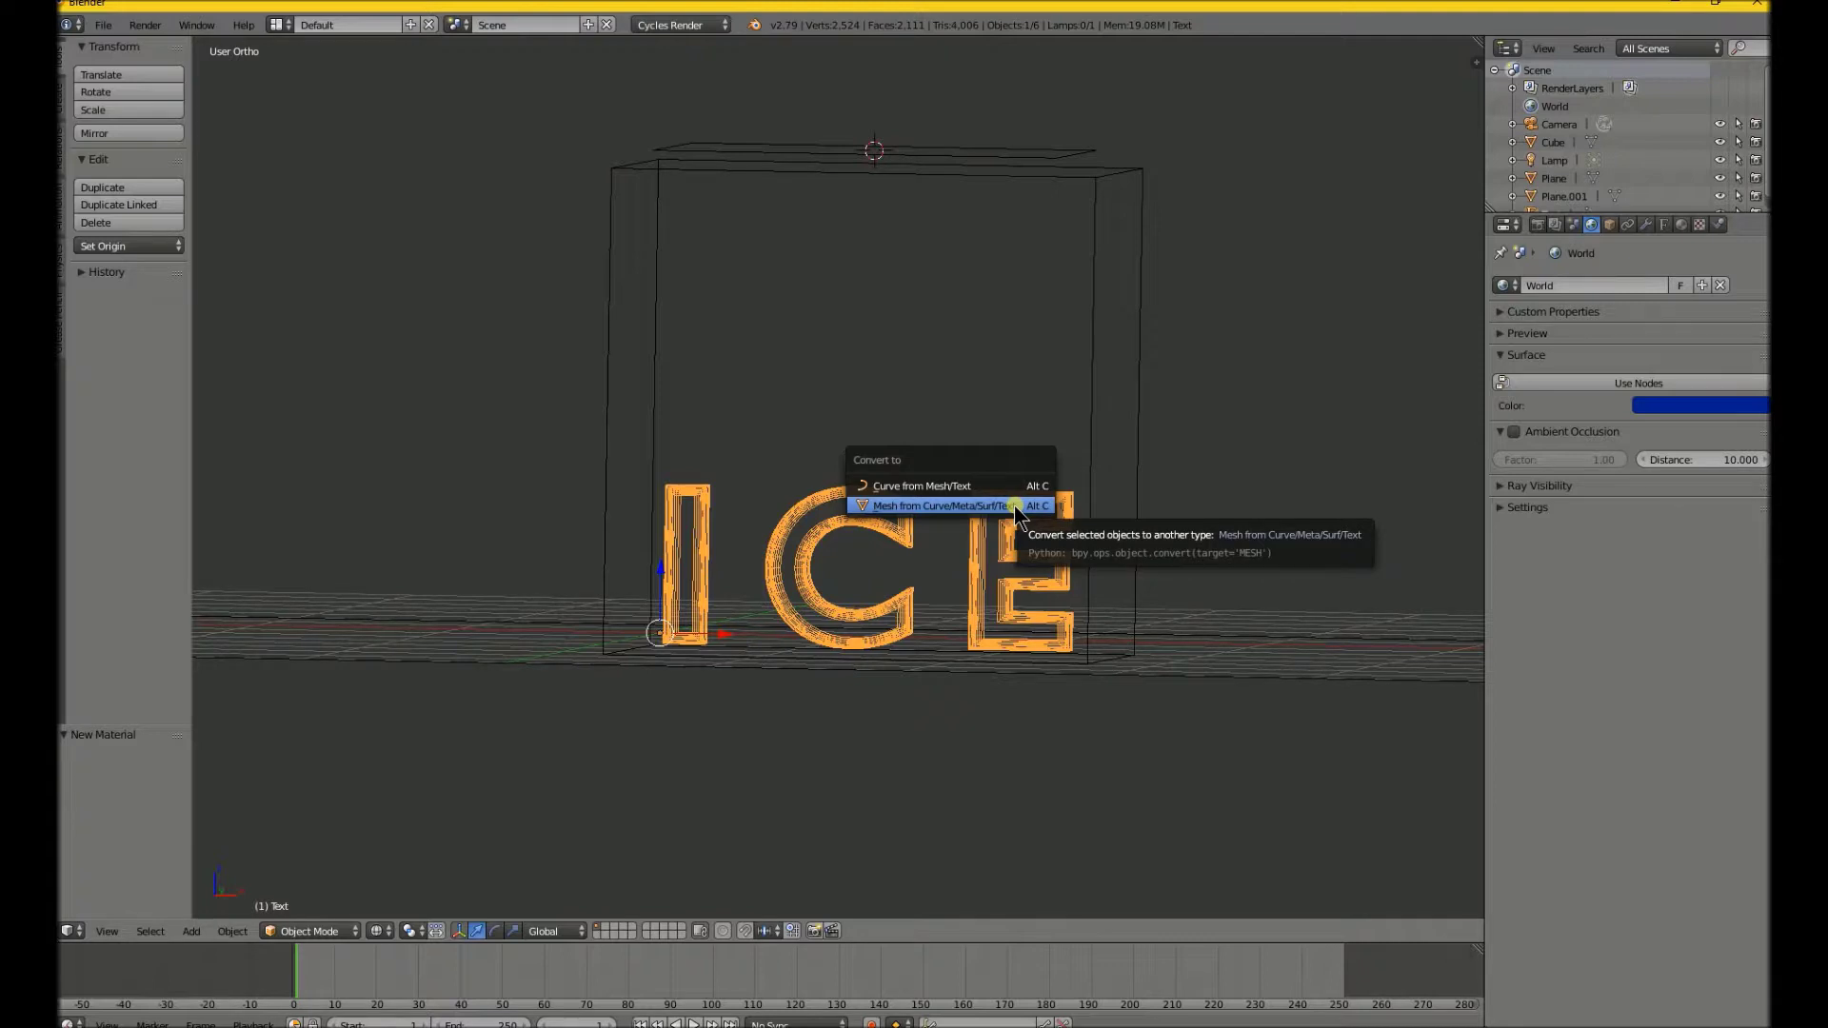
left_click(1015, 513)
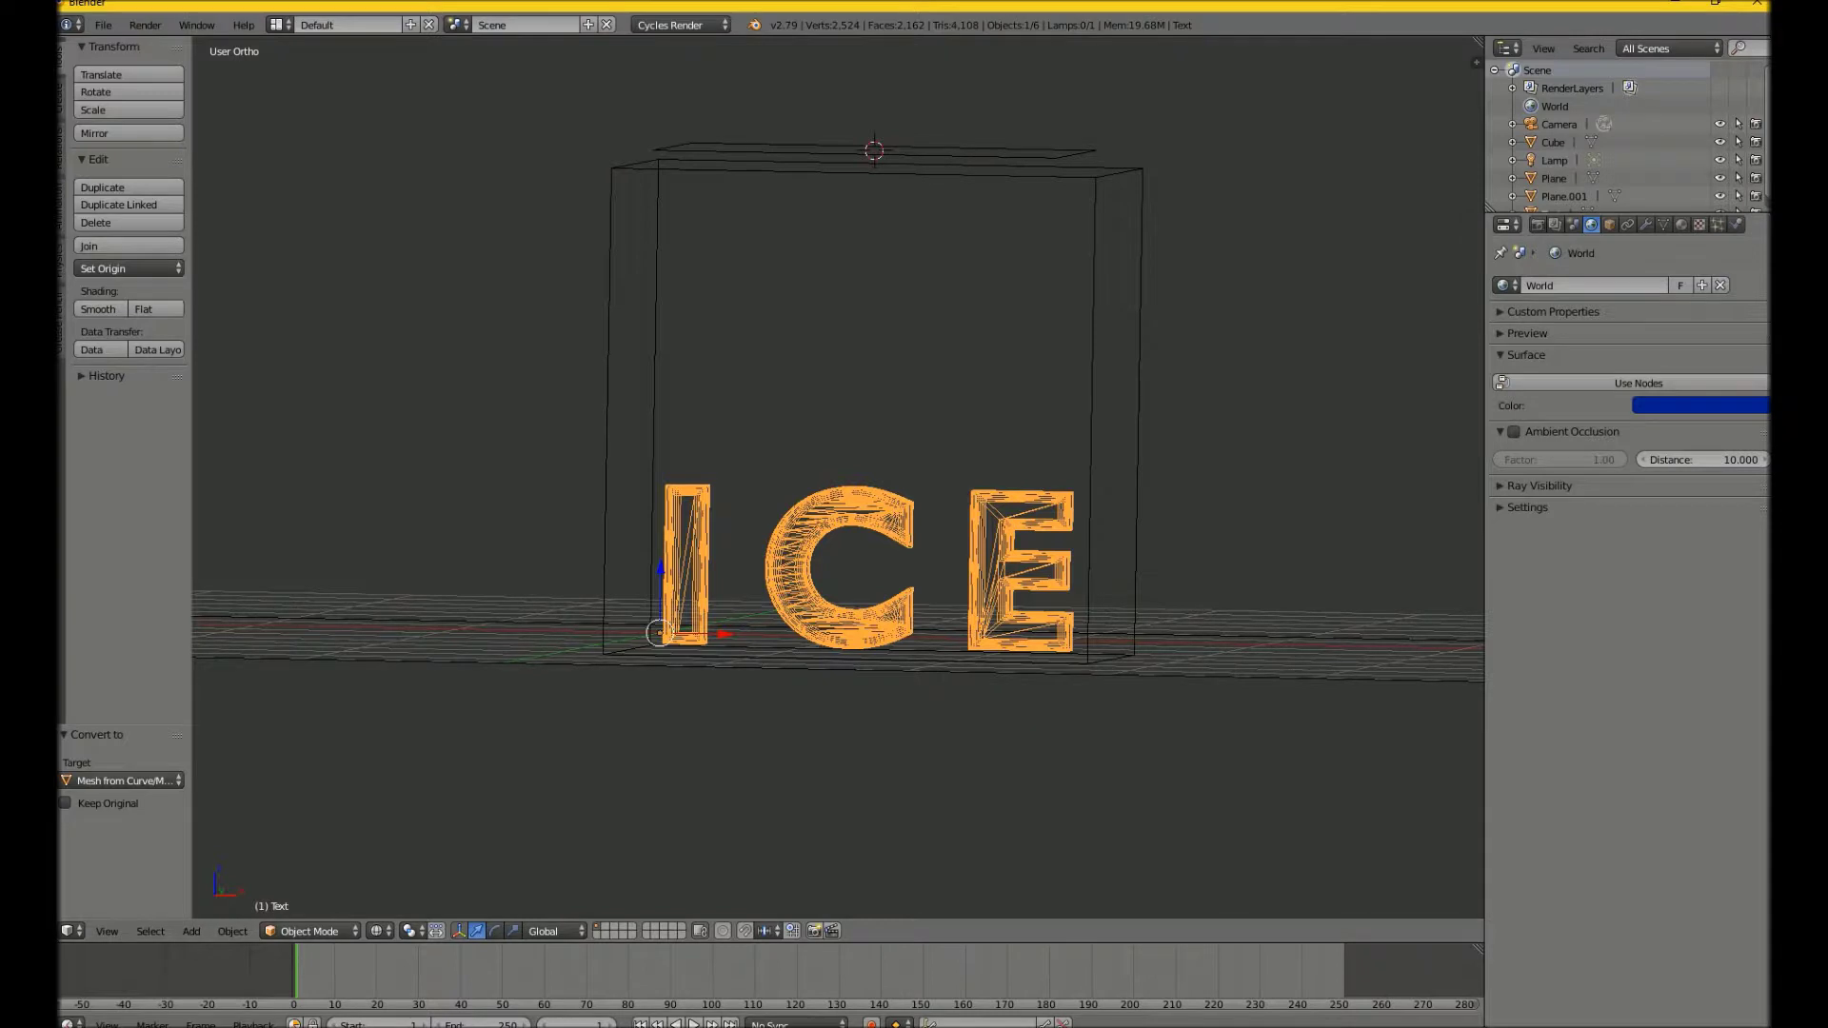
- Enable fluid physics on the ICE letters and set their type to Fluid
left_click(1735, 226)
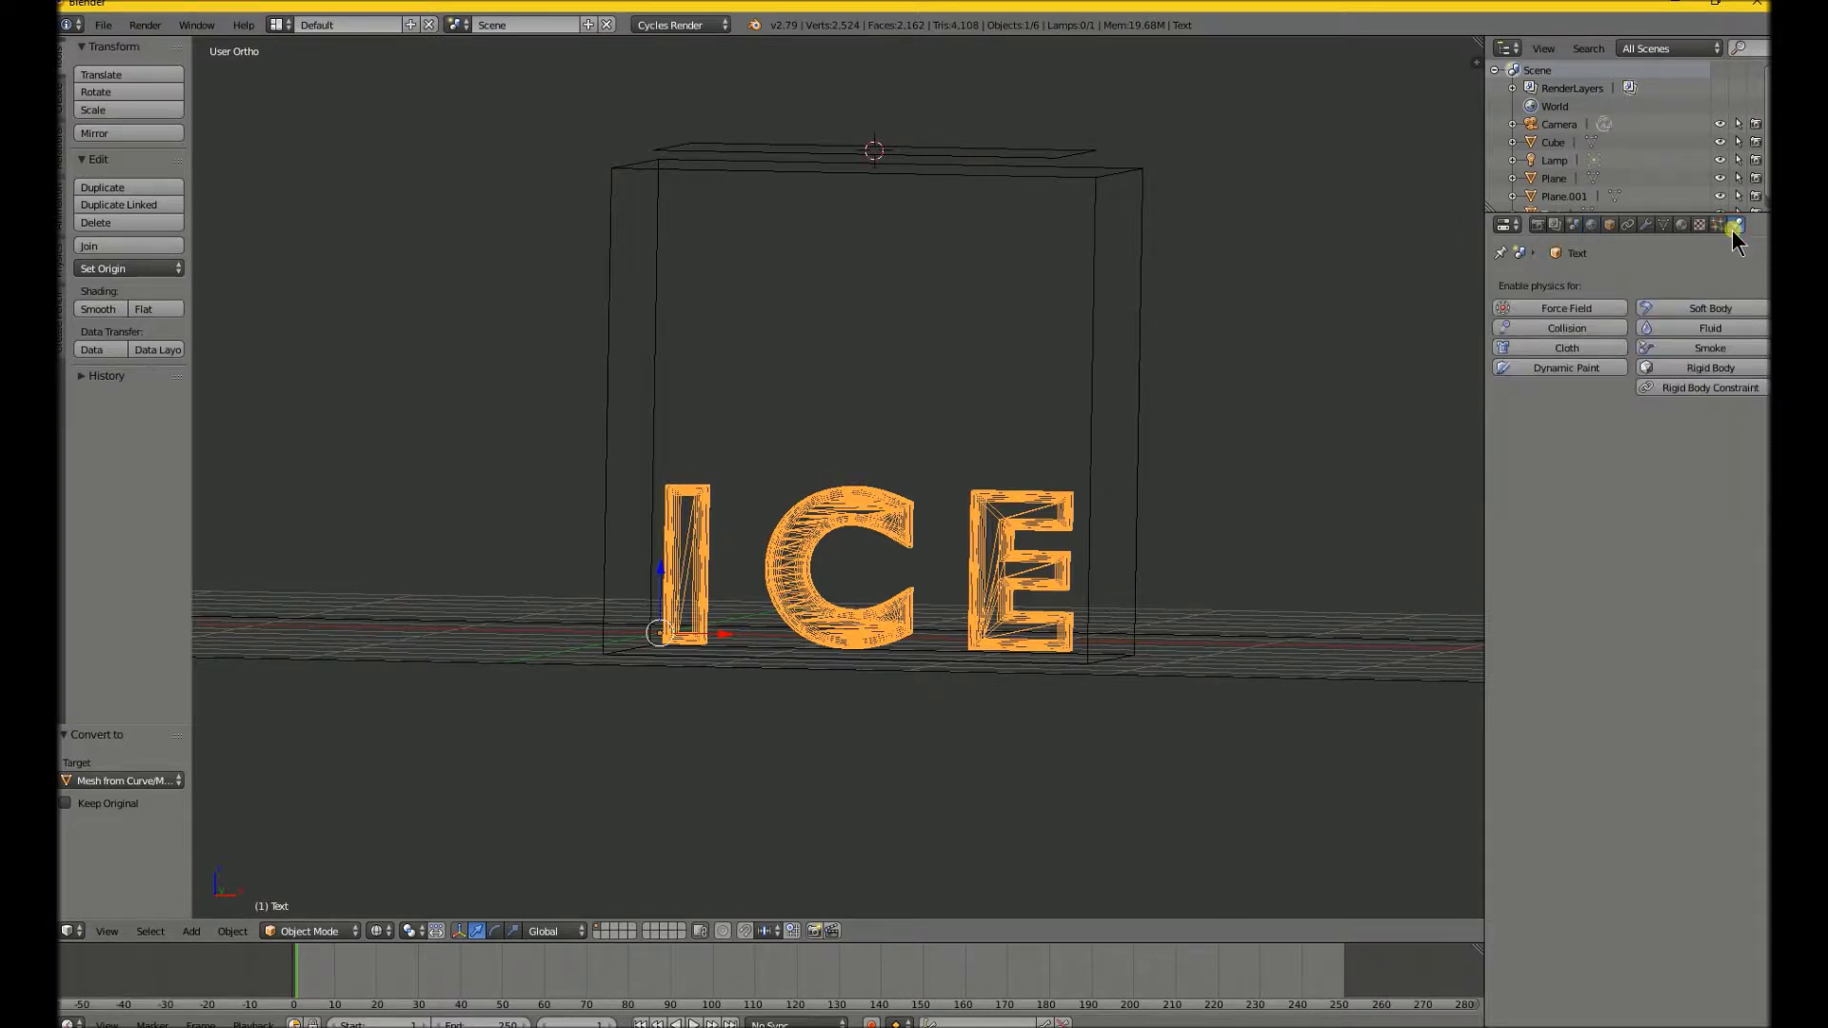
left_click(1671, 329)
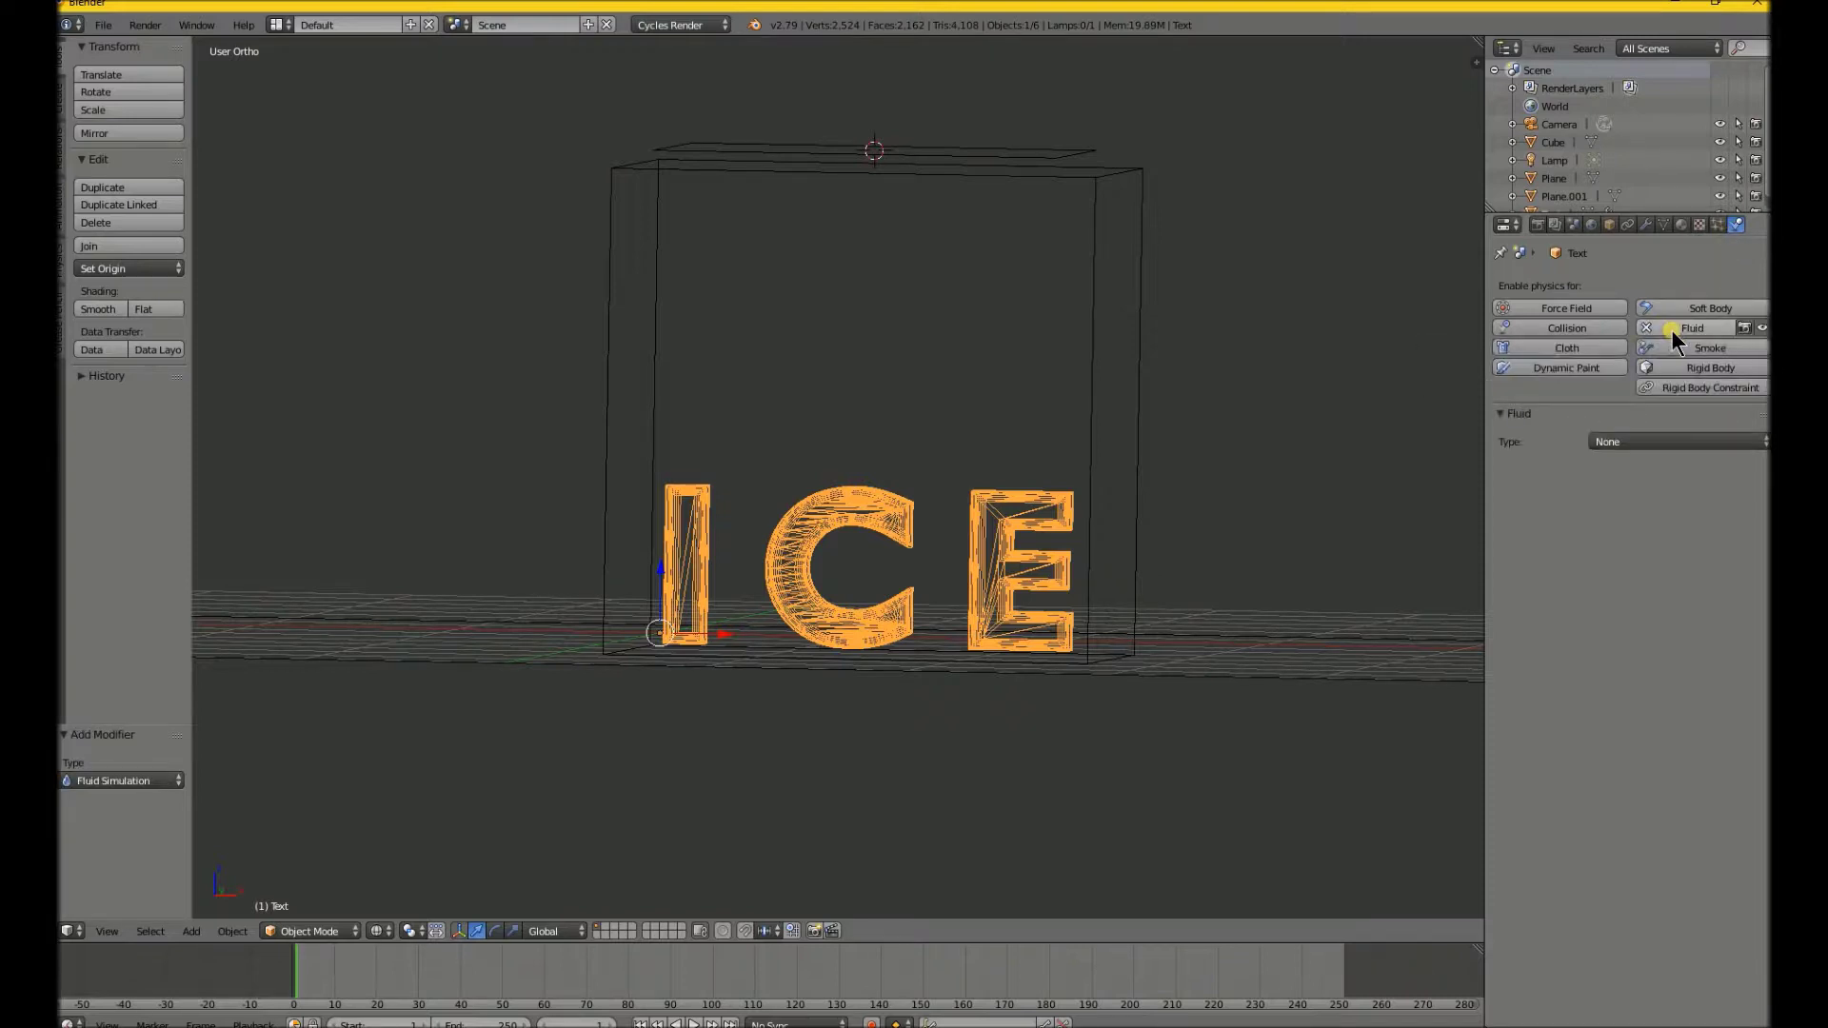
left_click(1622, 446)
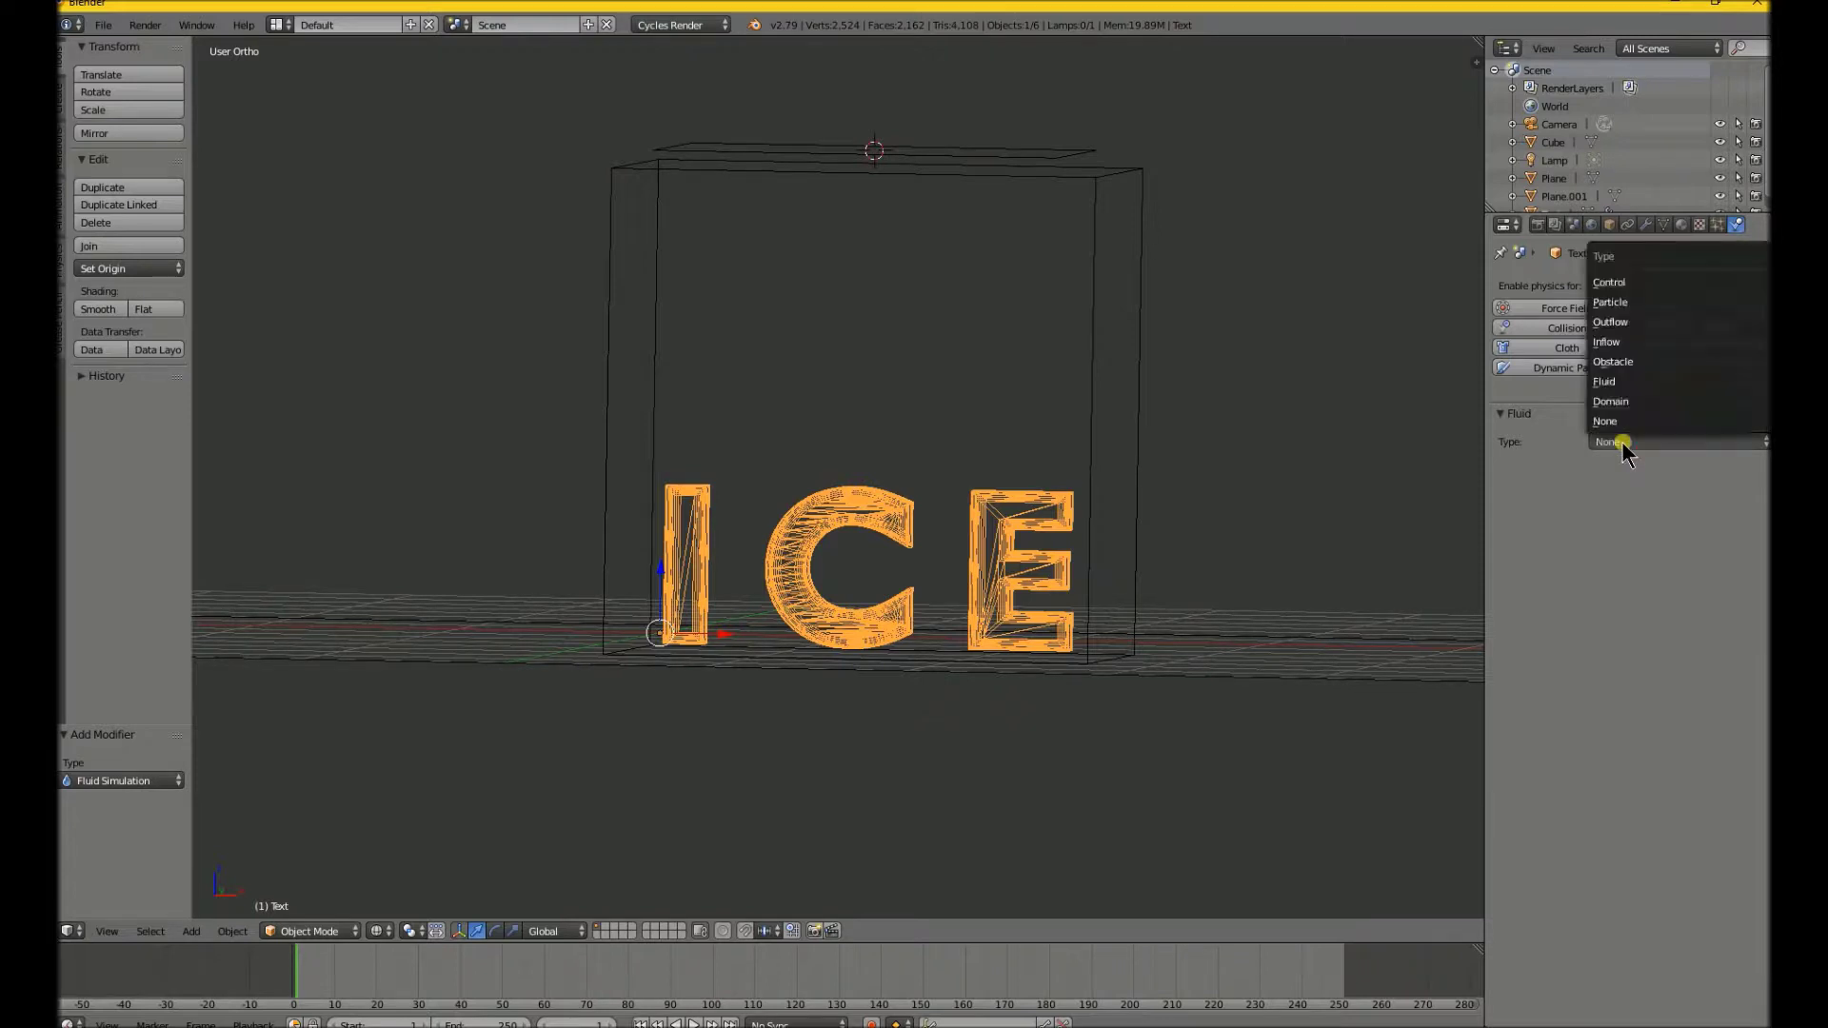
left_click(1624, 382)
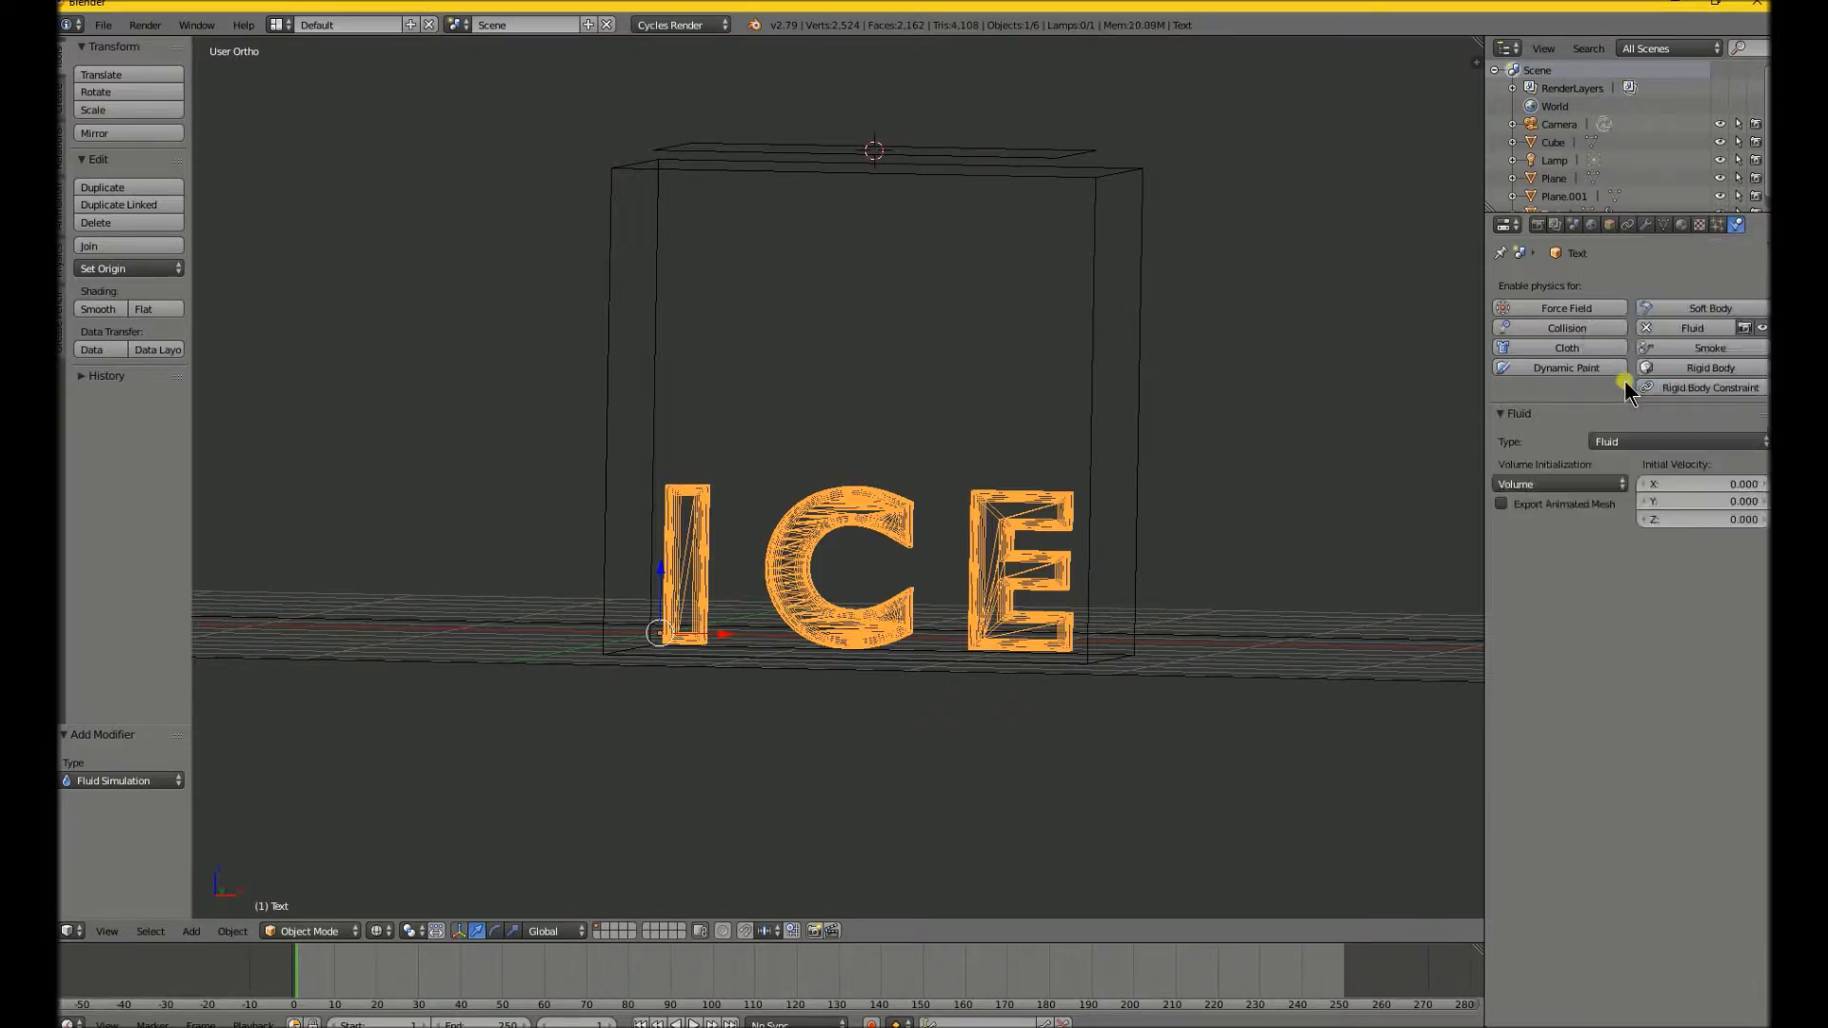
- Enable fluid physics on the cube around the letters and set its type to Domain
right_click(1095, 221)
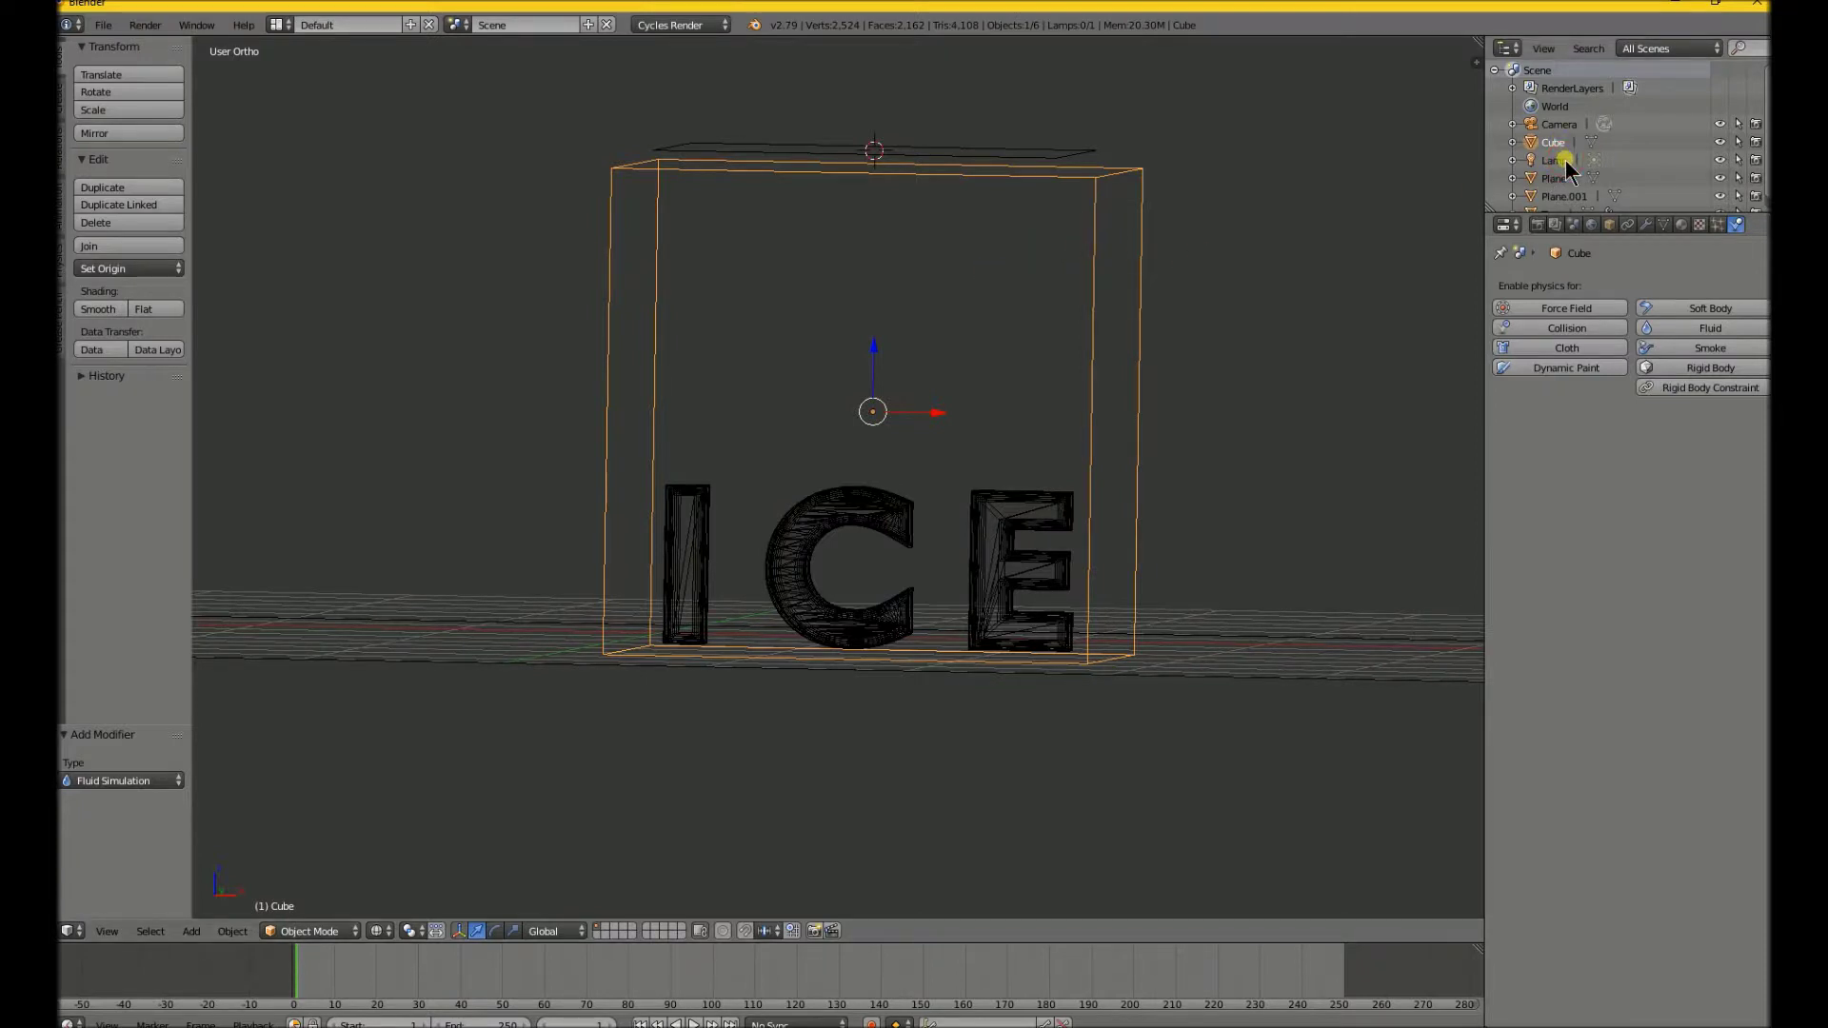
left_click(1564, 160)
left_click(1558, 147)
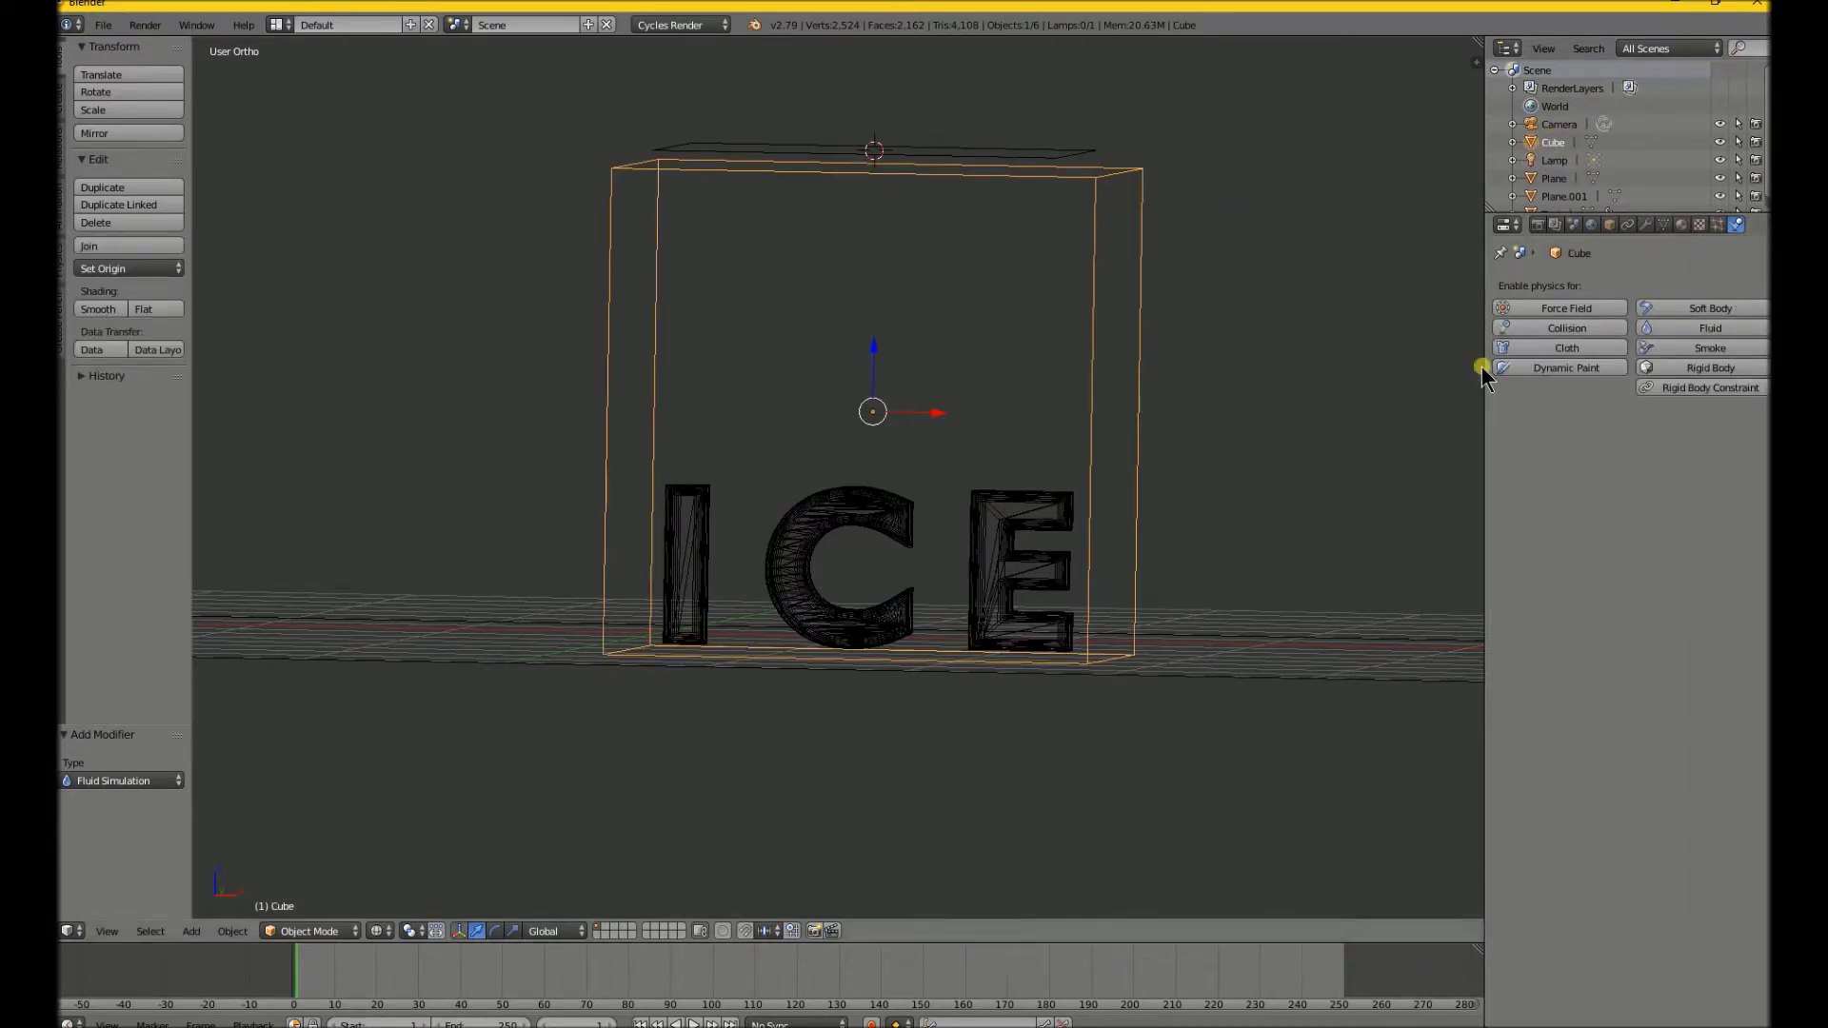
left_click(1731, 324)
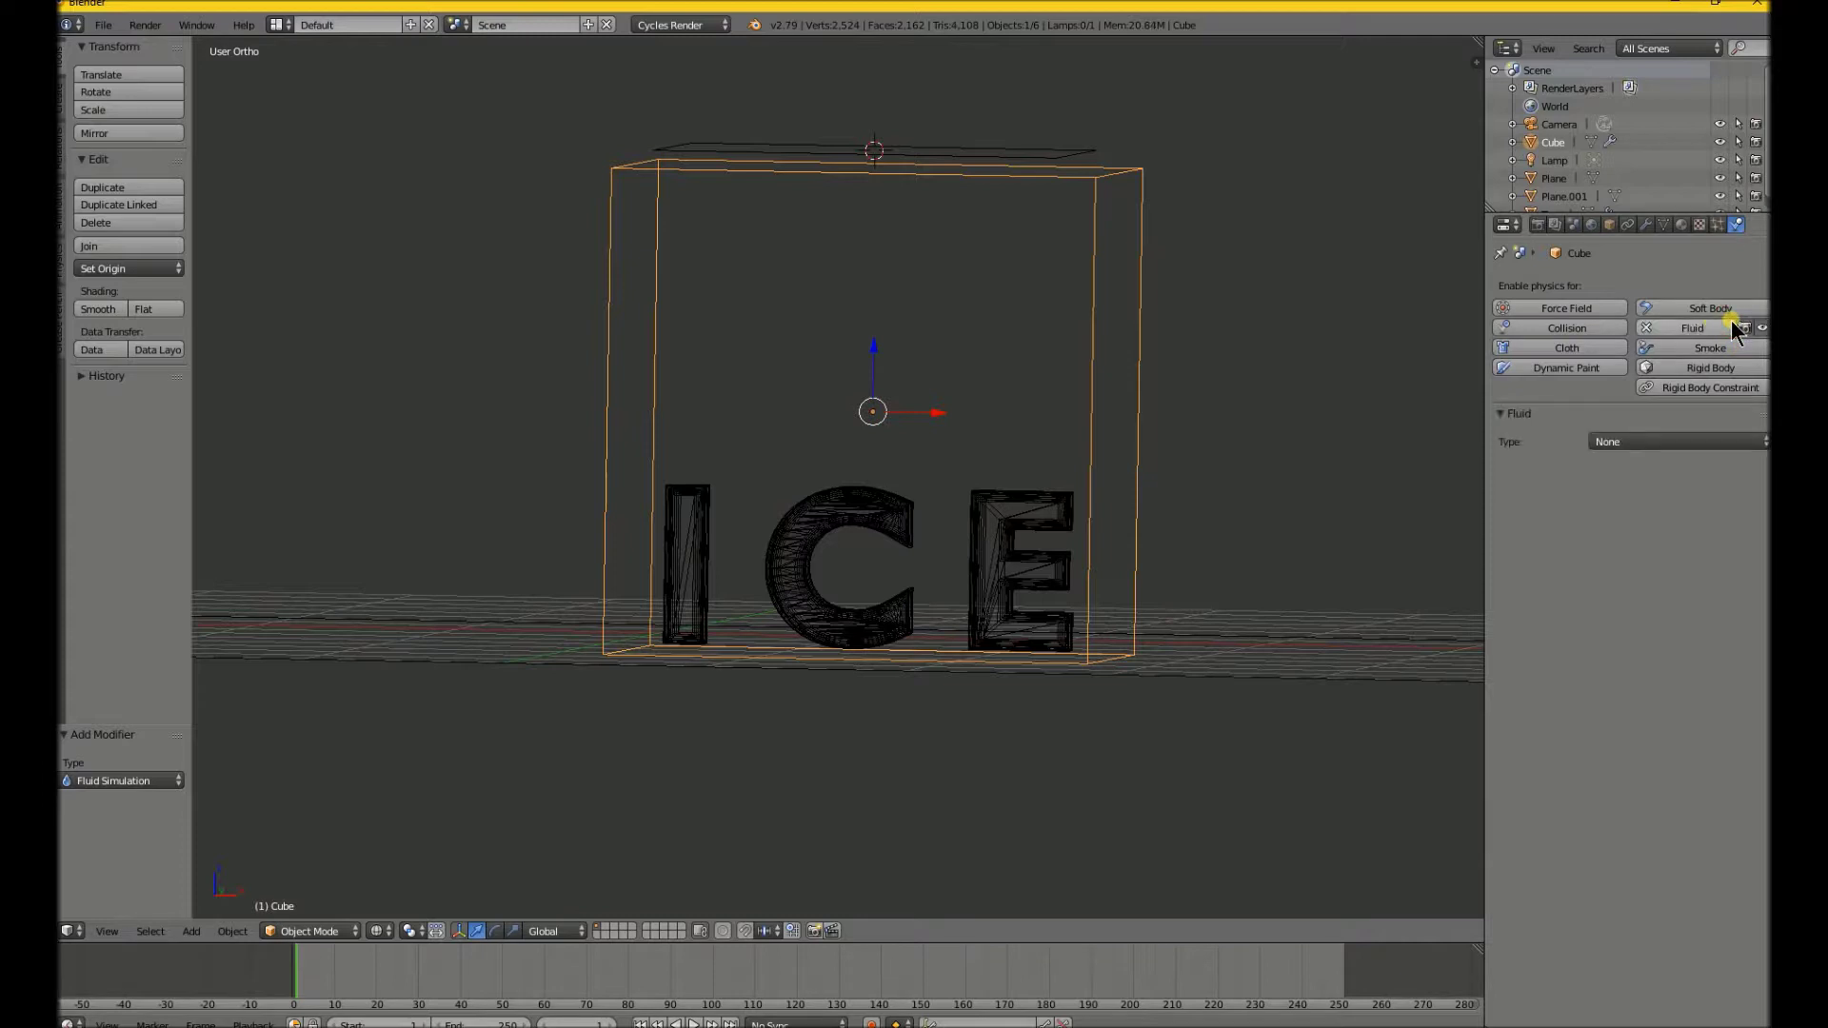
left_click(1659, 441)
left_click(1652, 404)
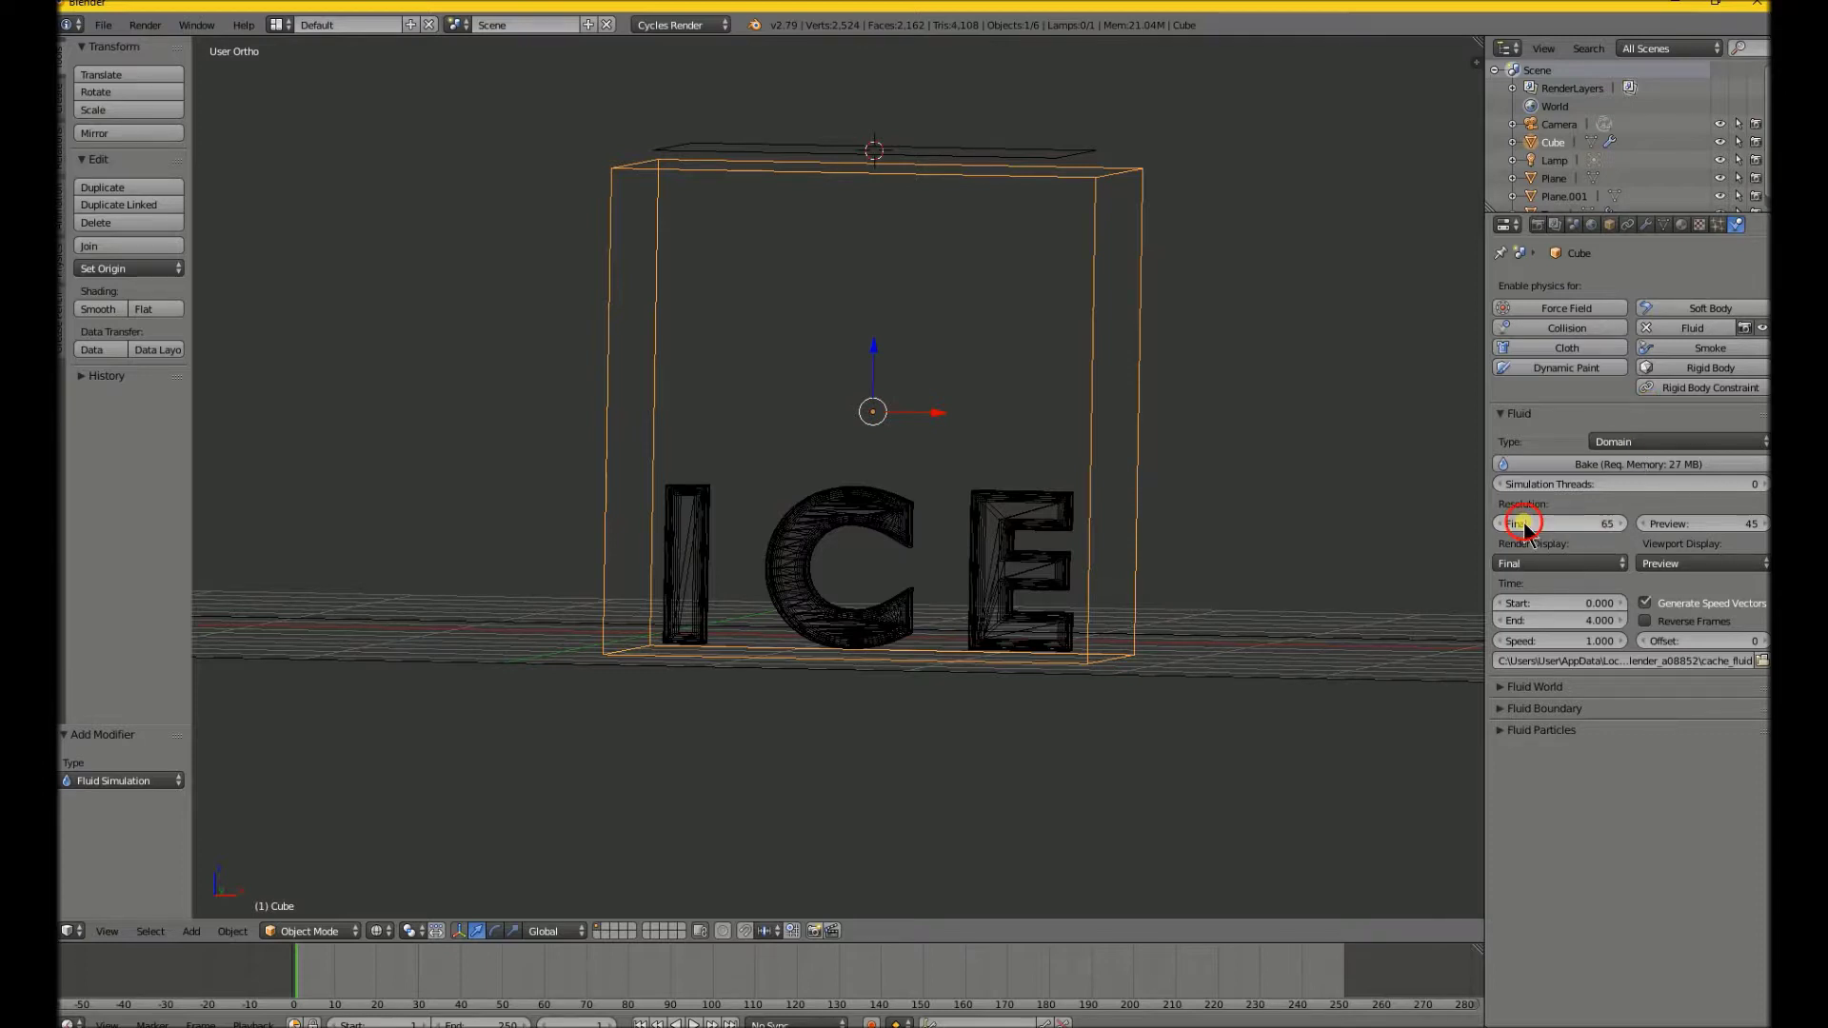
- Set the fluid domain's final resolution to 100 and its simulation end time to 0.100
mouse_move(1526, 526)
left_mouse_down()
mouse_move(1580, 527)
mouse_move(1493, 533)
left_mouse_up()
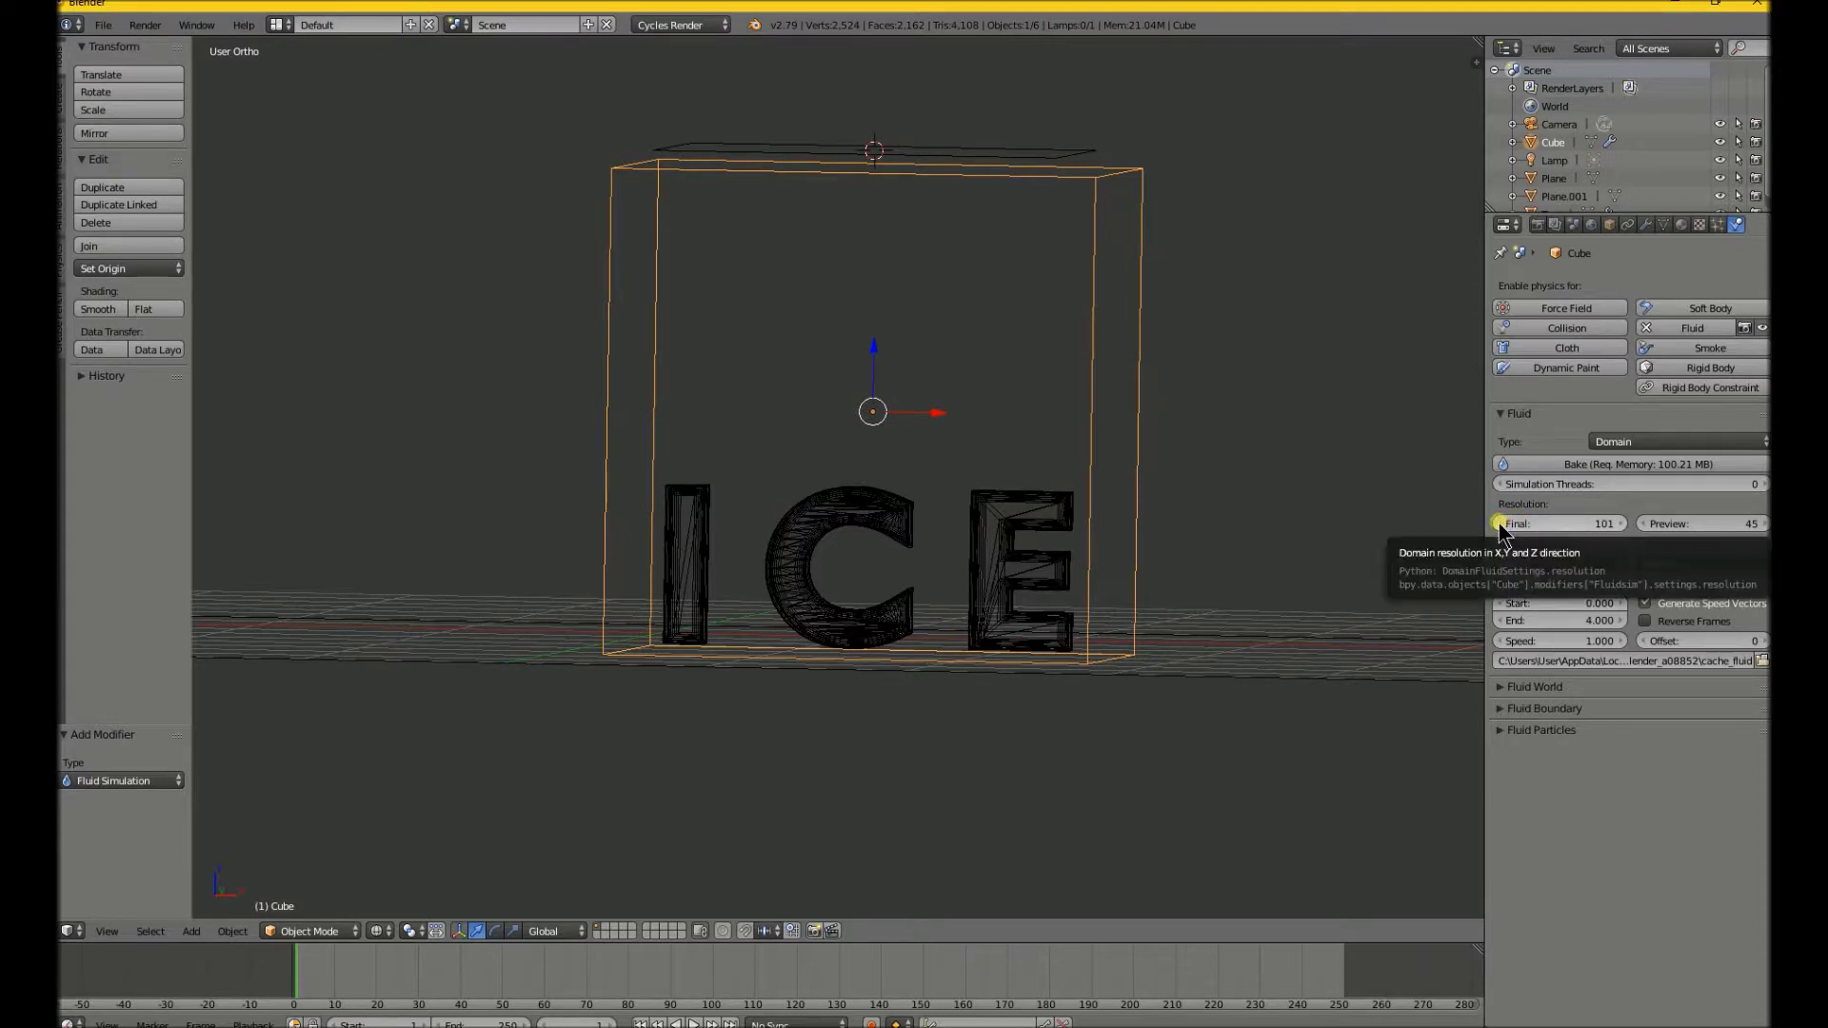
left_click(1500, 522)
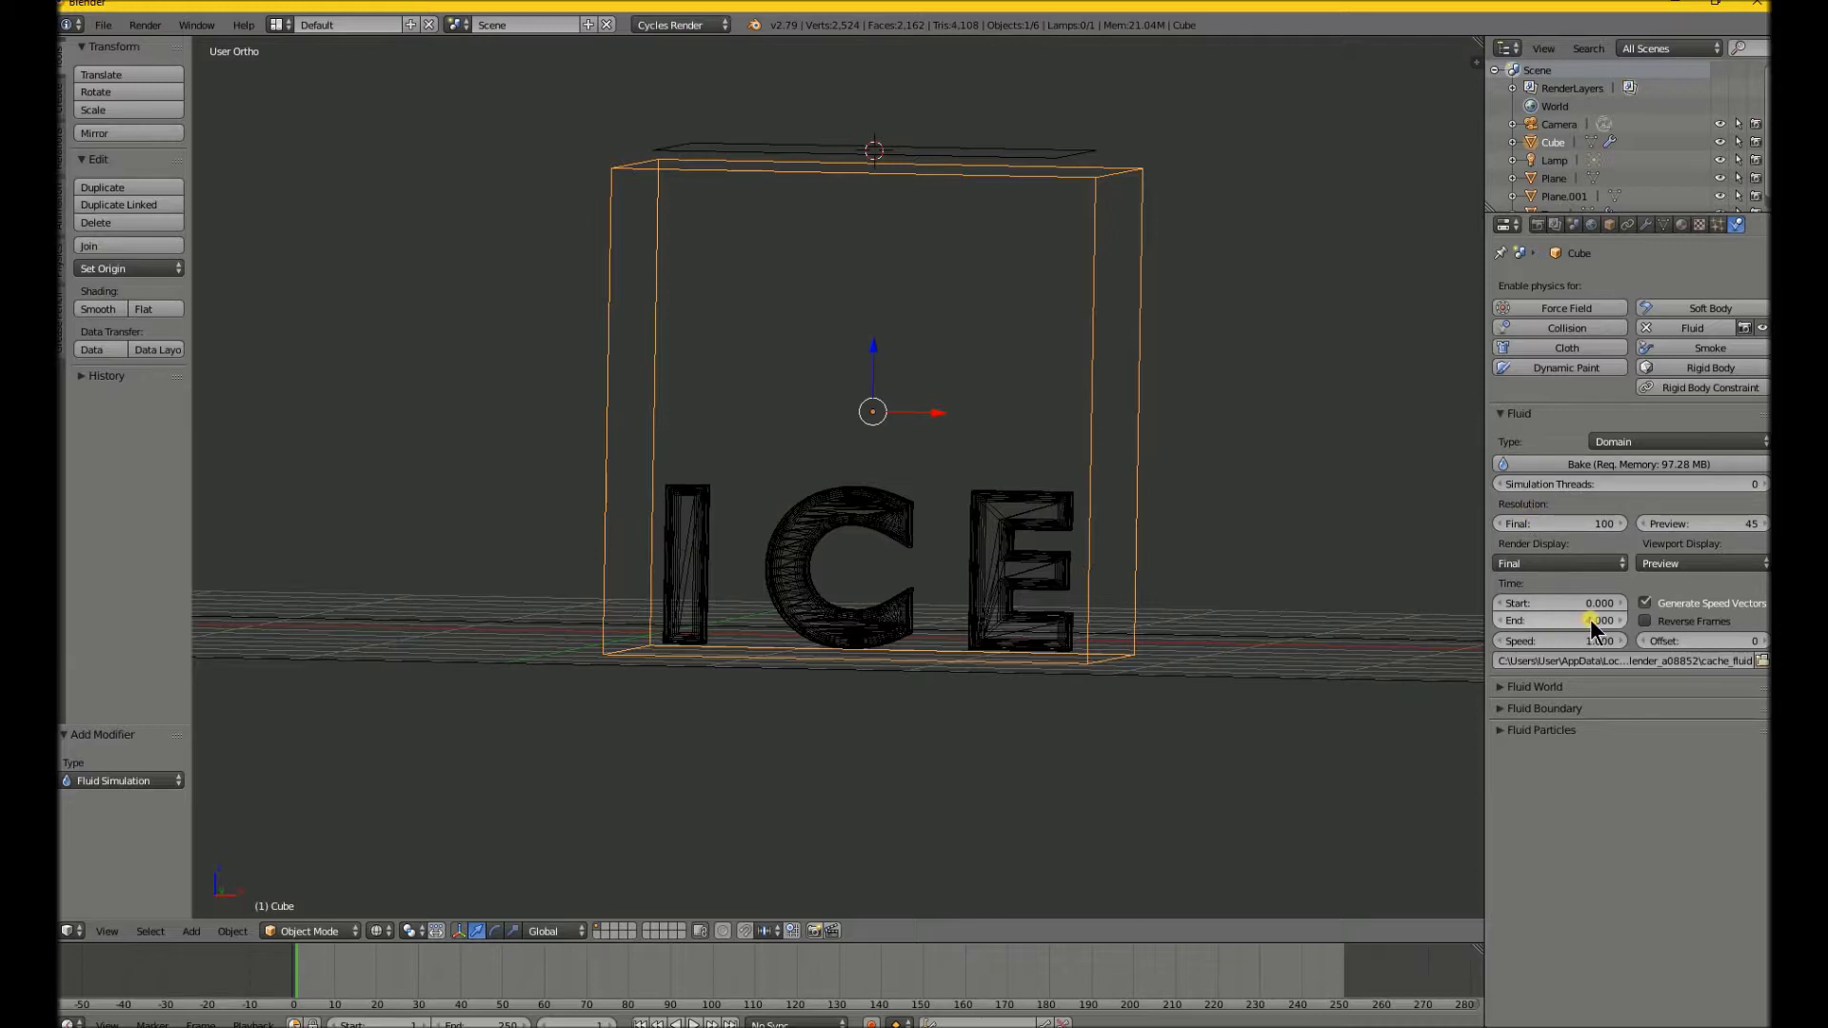
left_click_drag(1588, 620, 1588, 620)
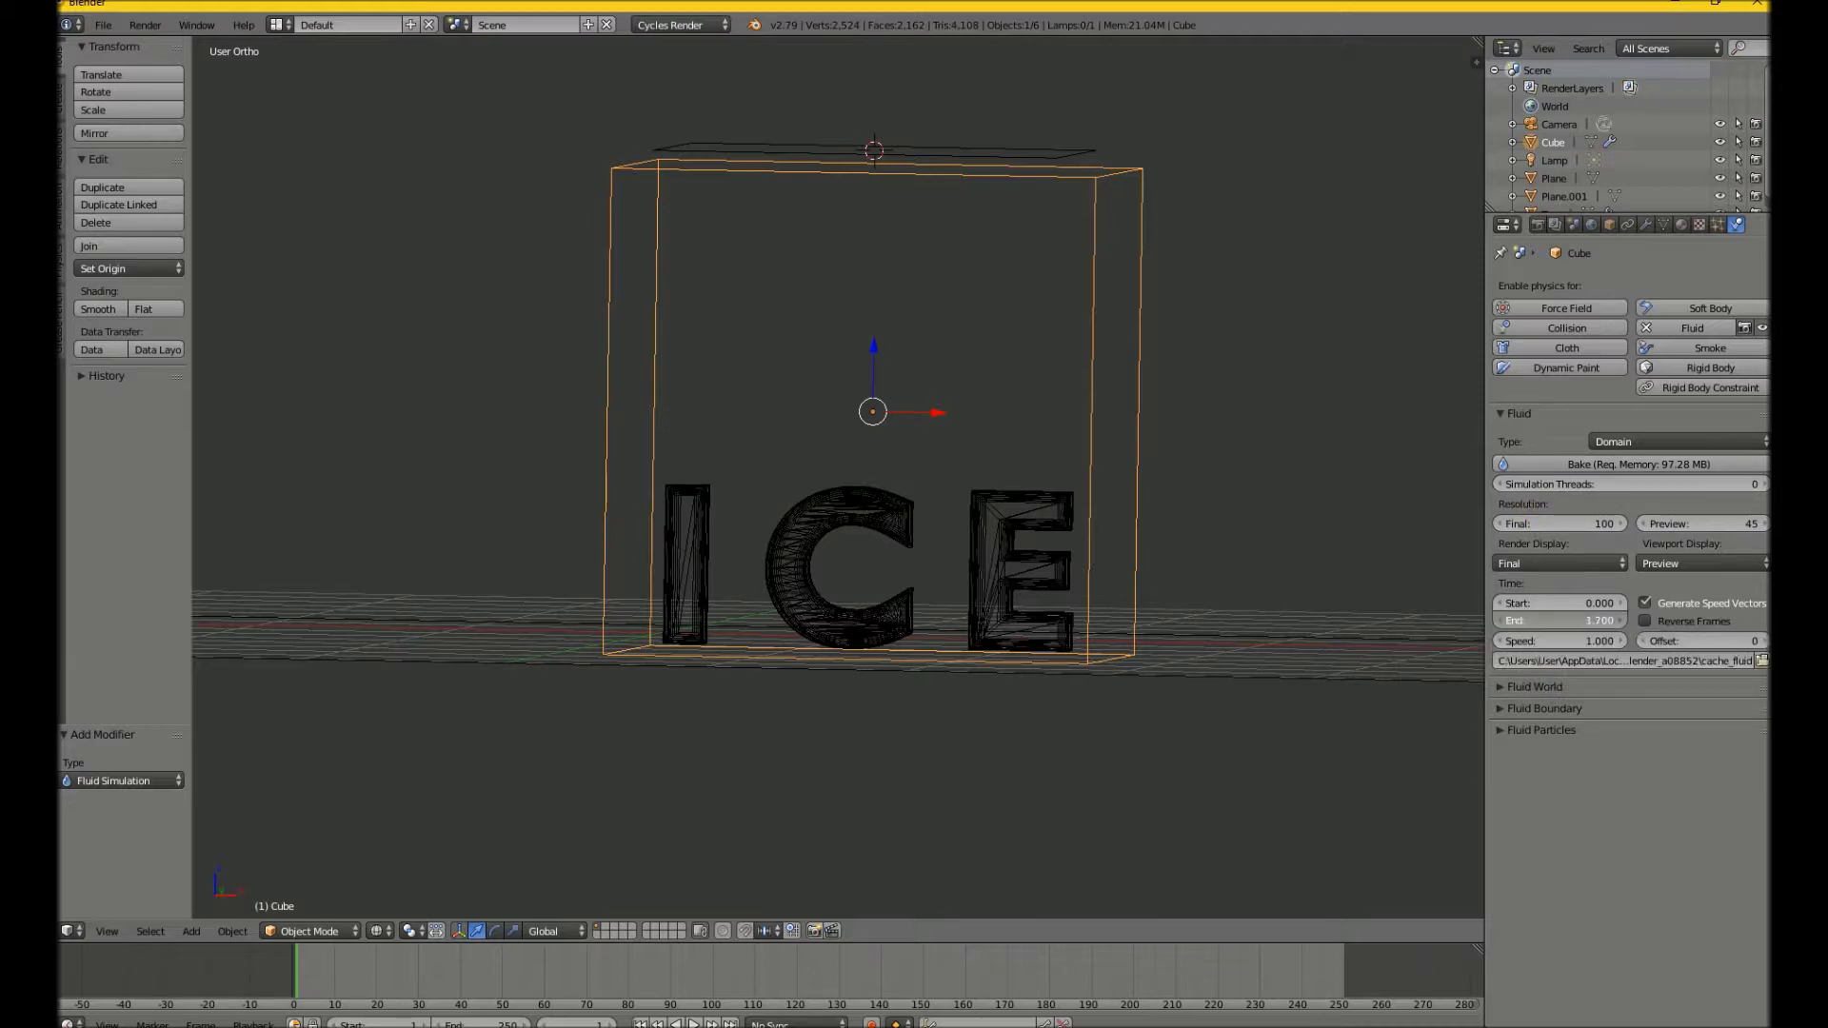
left_click_drag(1588, 620, 1614, 619)
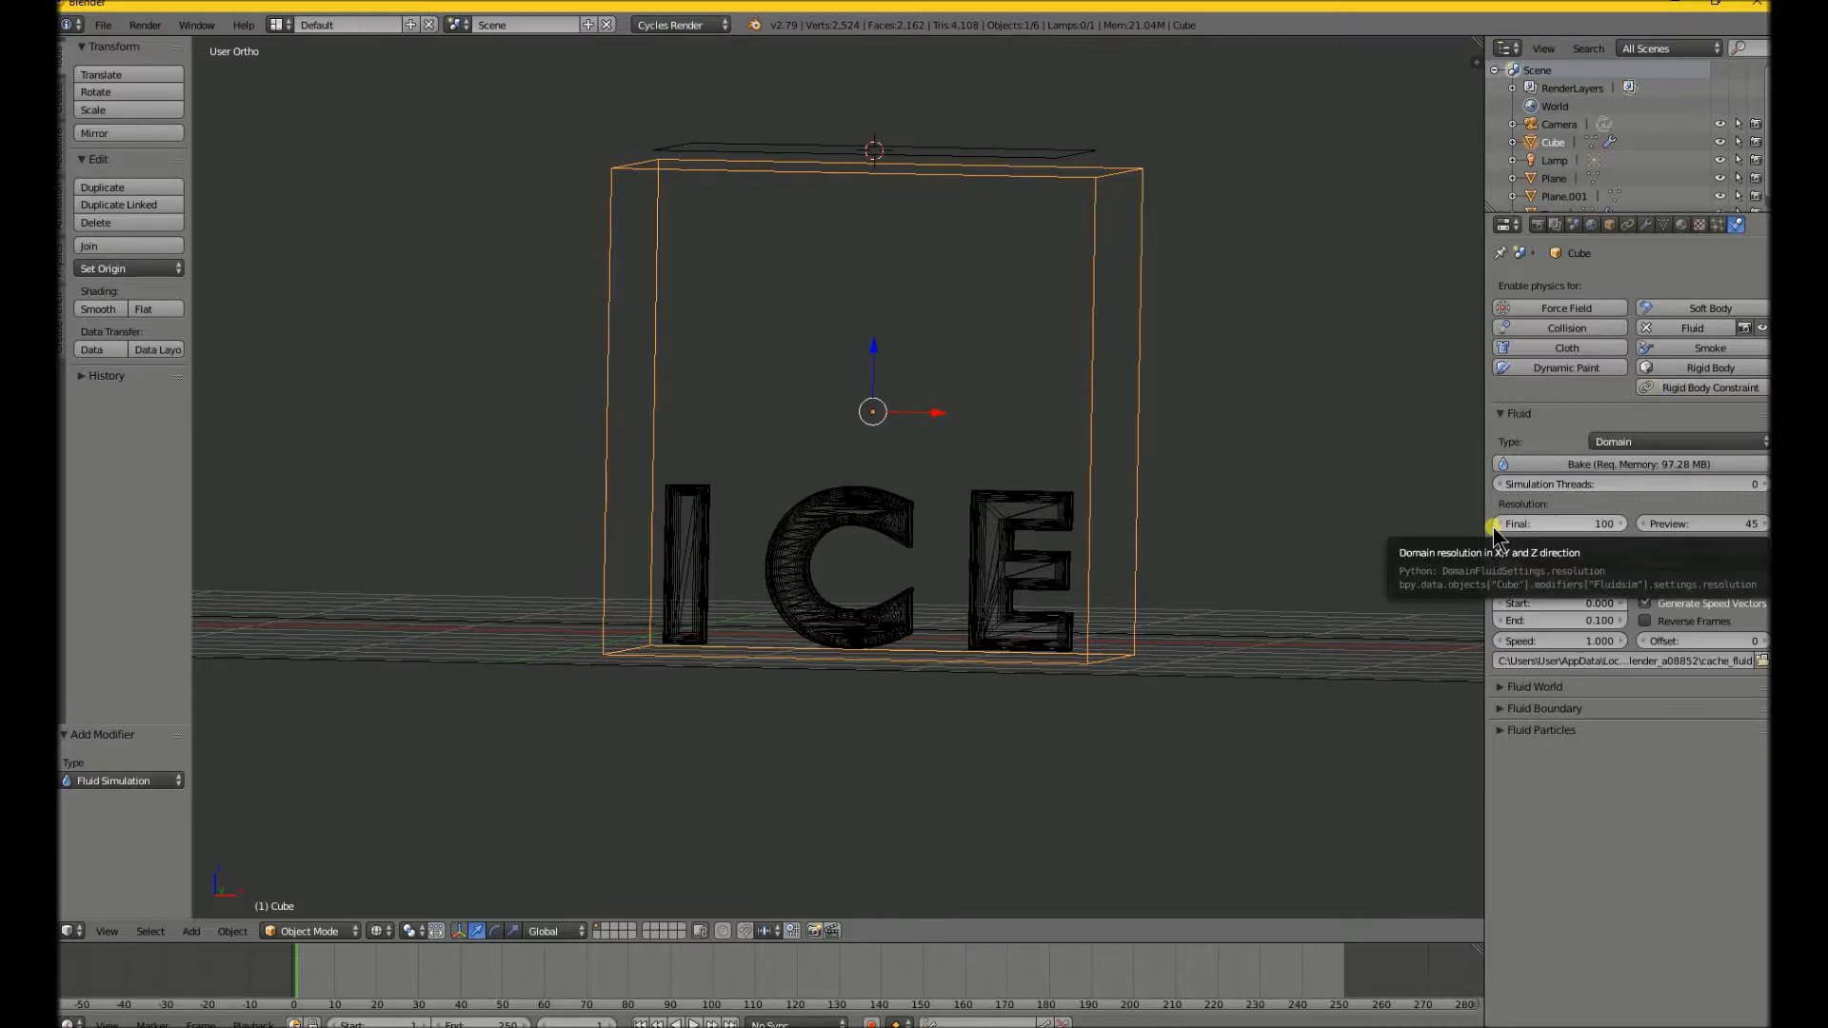
- Lock the camera to the view and reposition it low in front so the ICE letters are framed
key("KP_1")
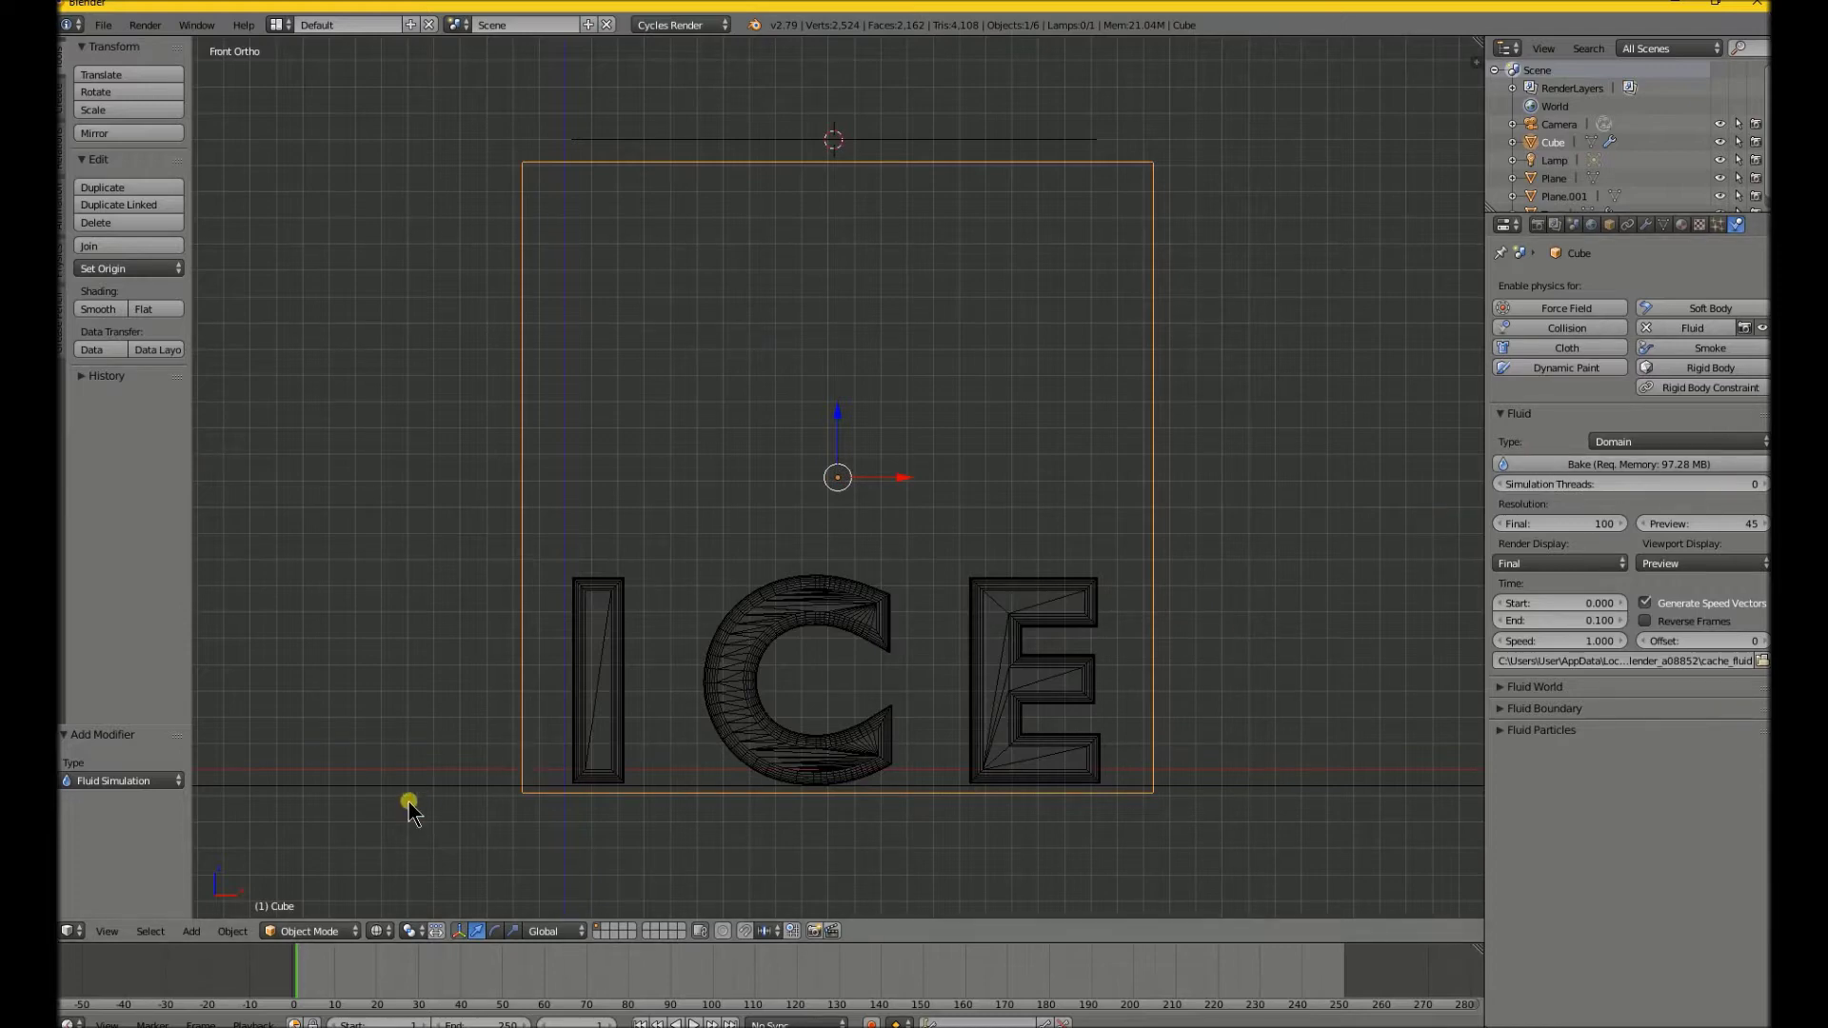
key("KP_0")
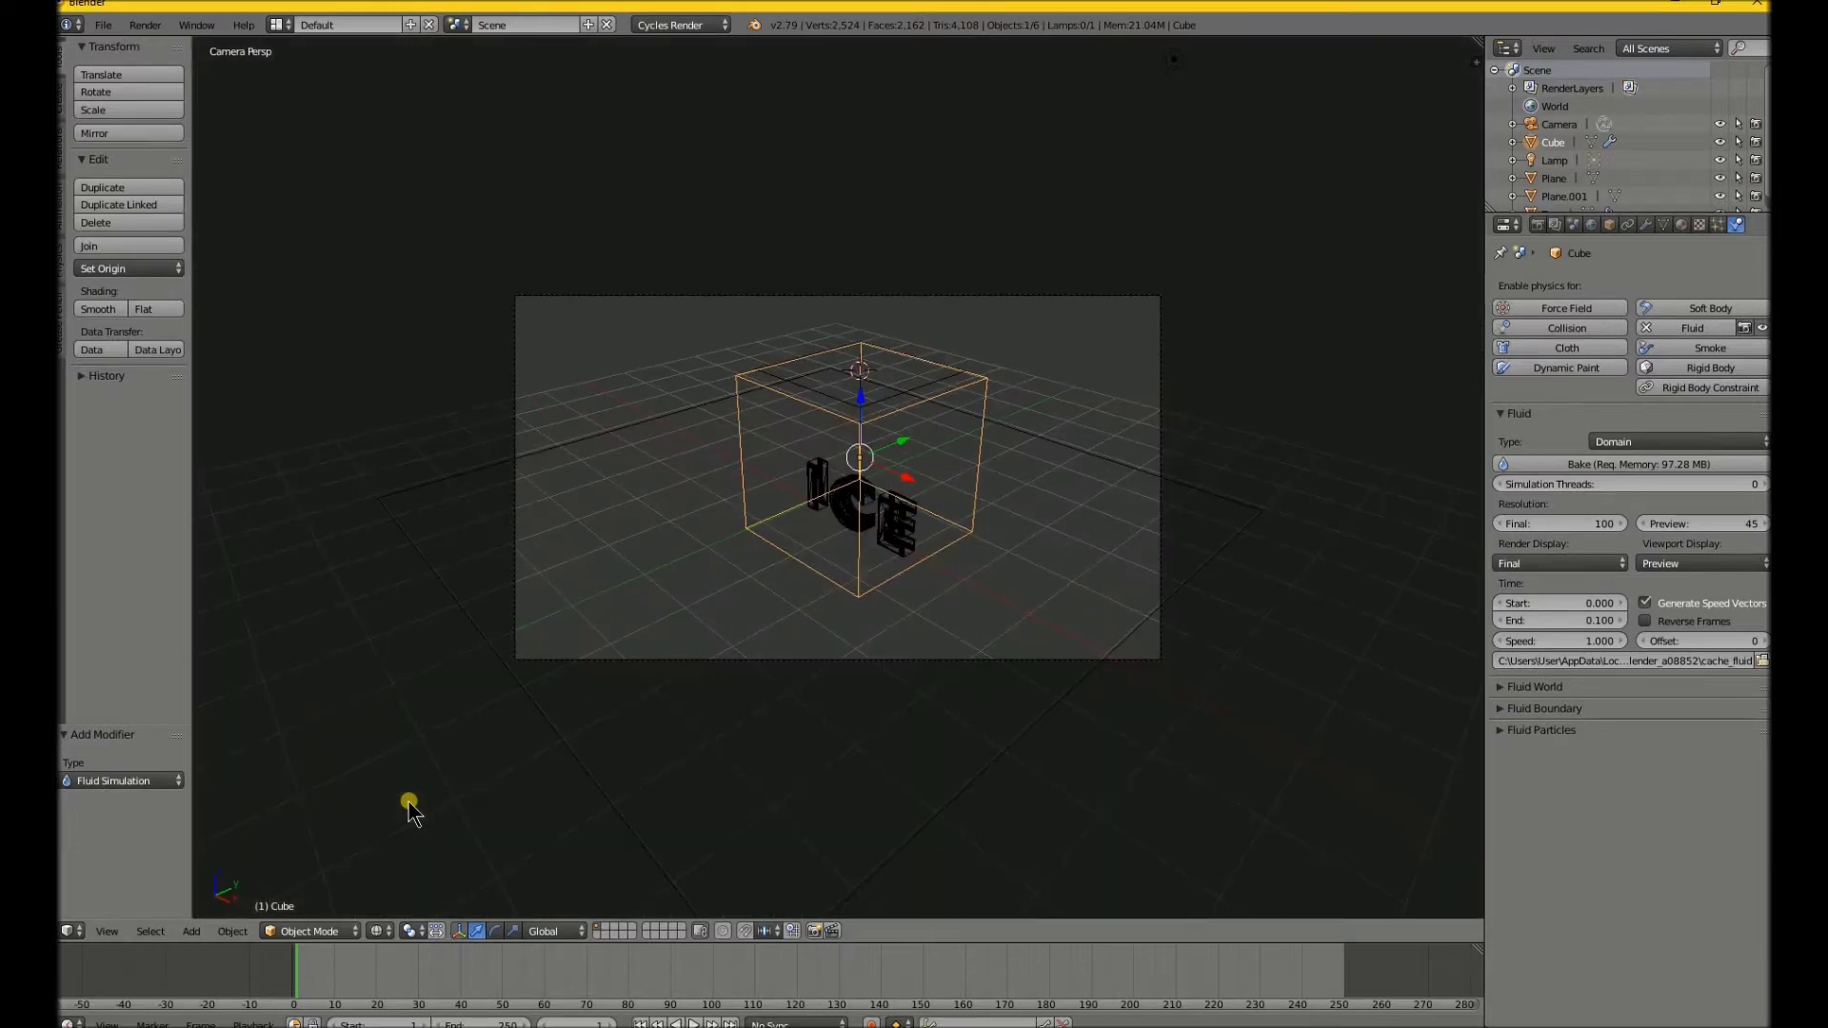
middle_click_drag(829, 597, 988, 557)
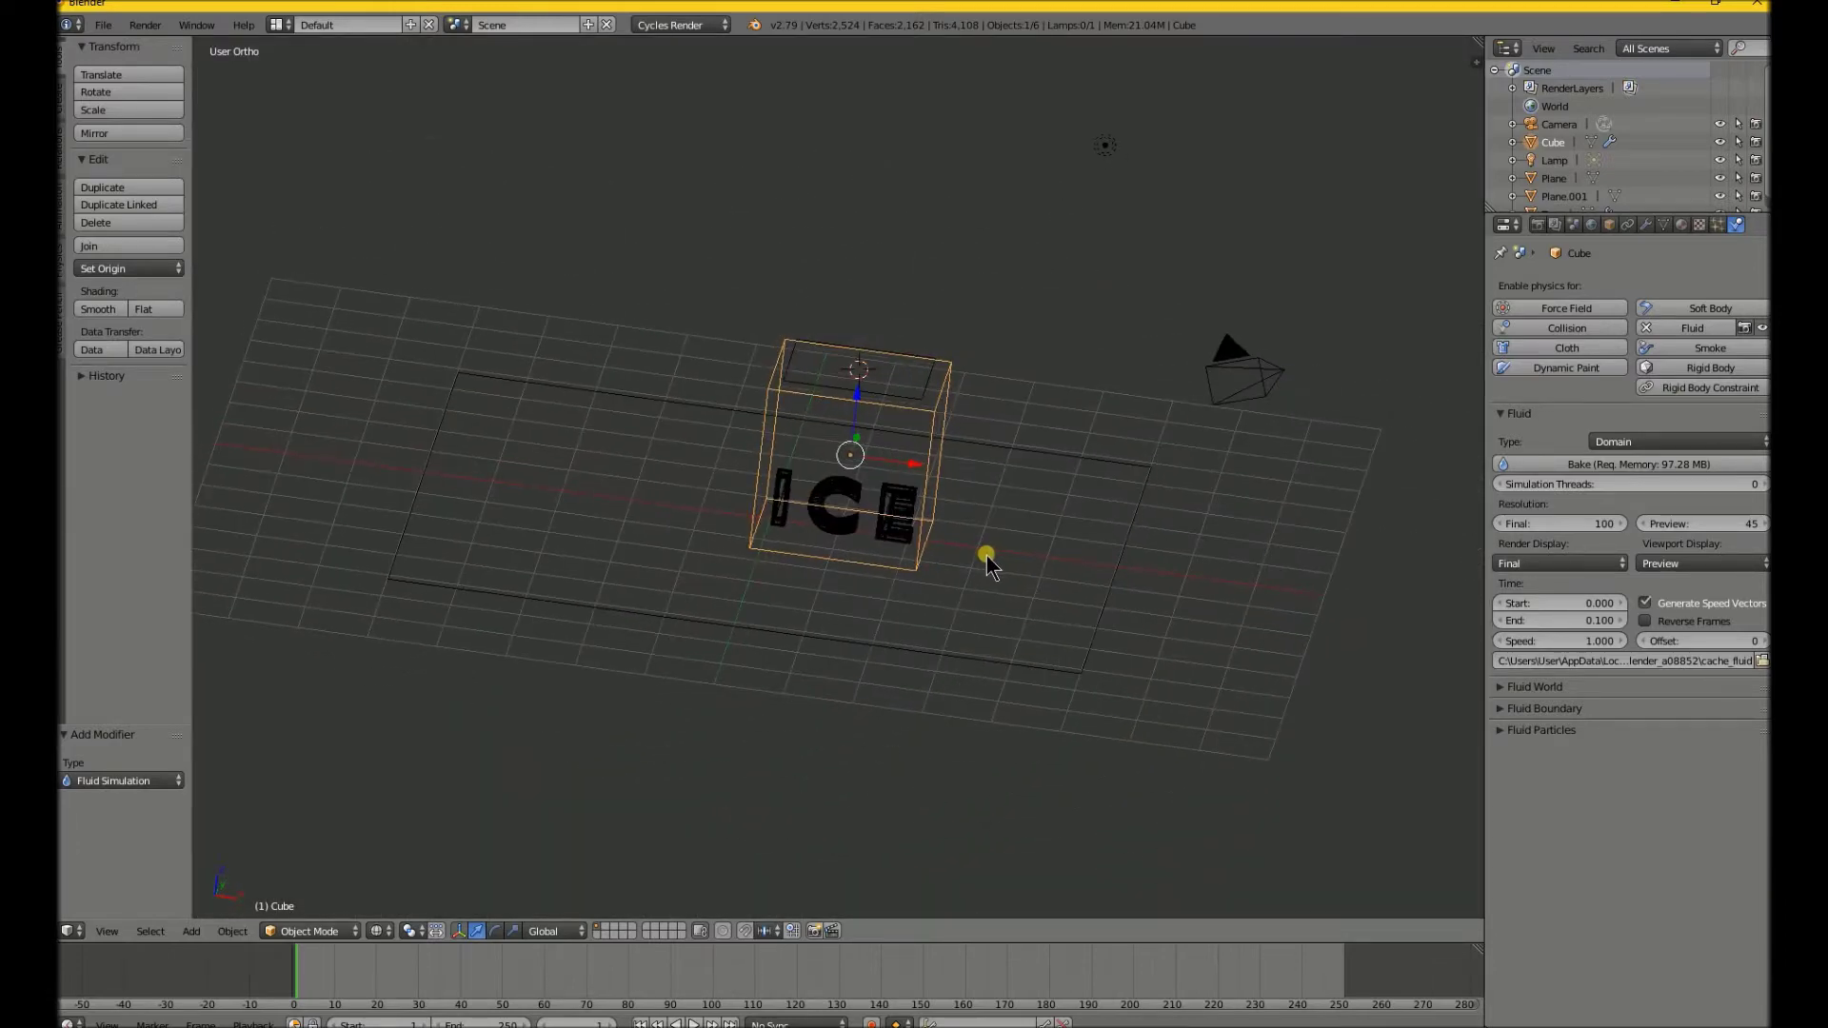
key("KP_0")
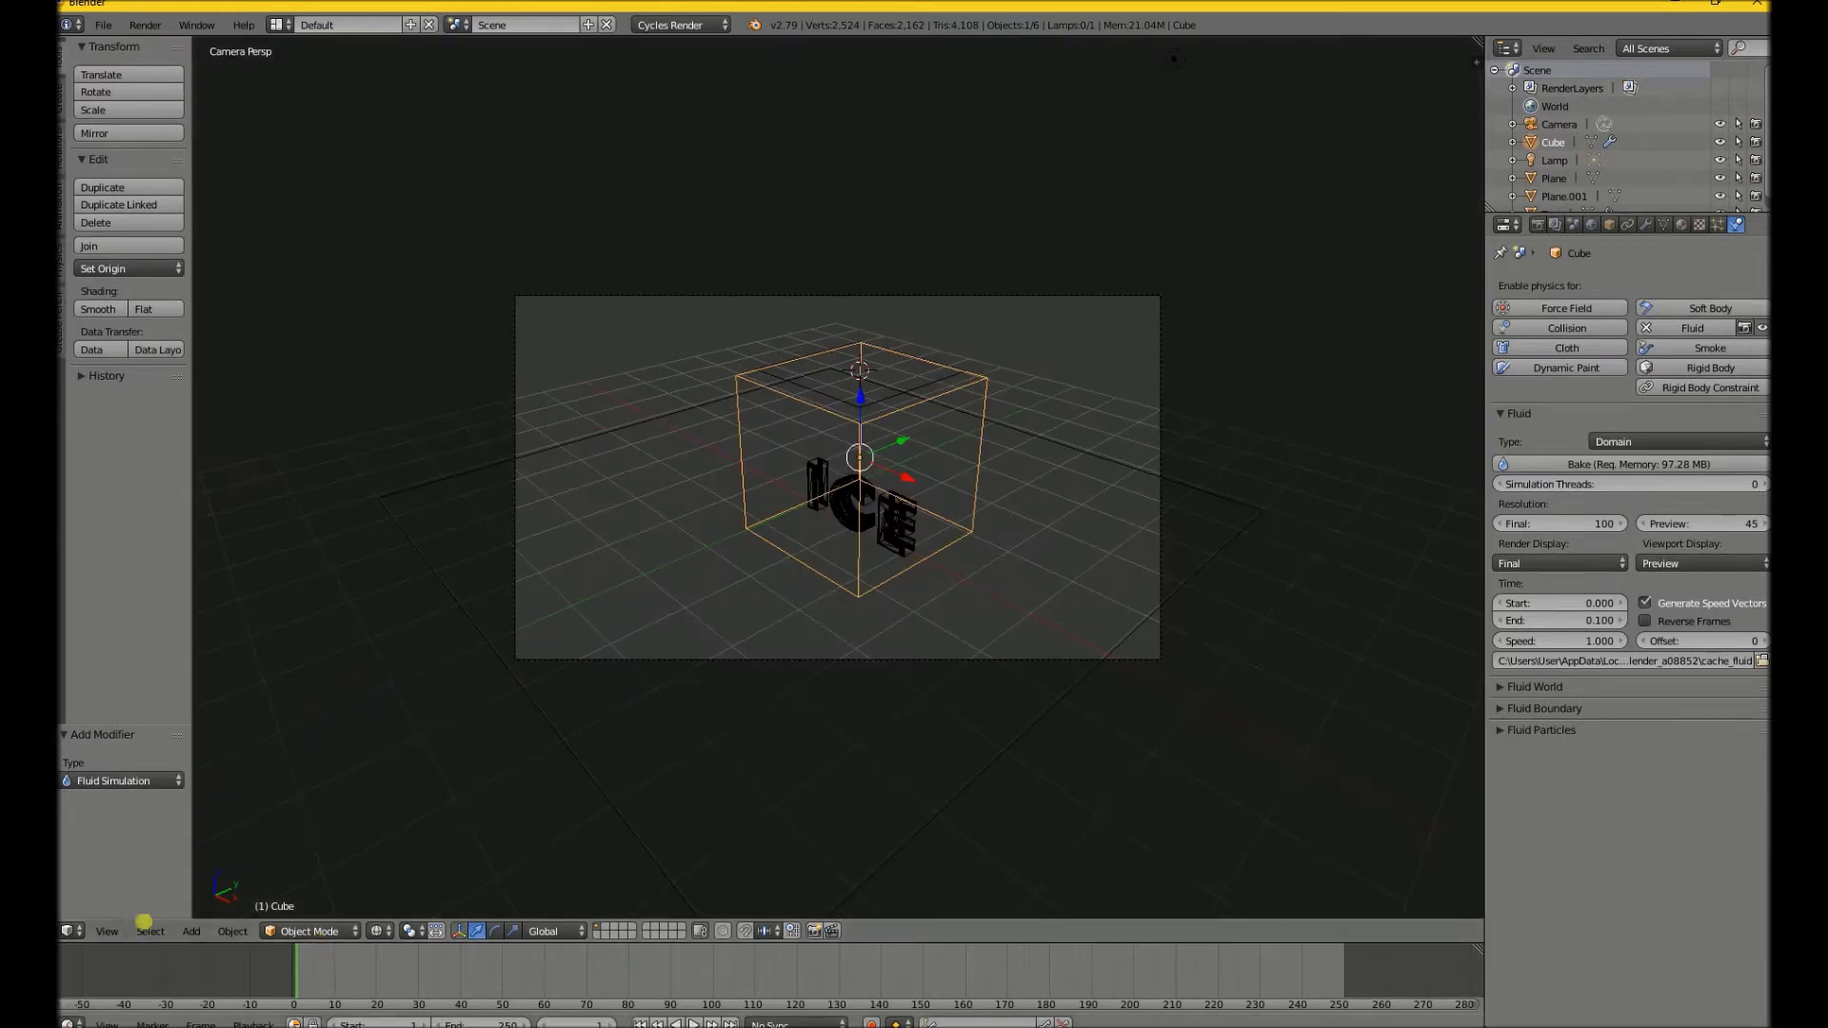
left_click(112, 931)
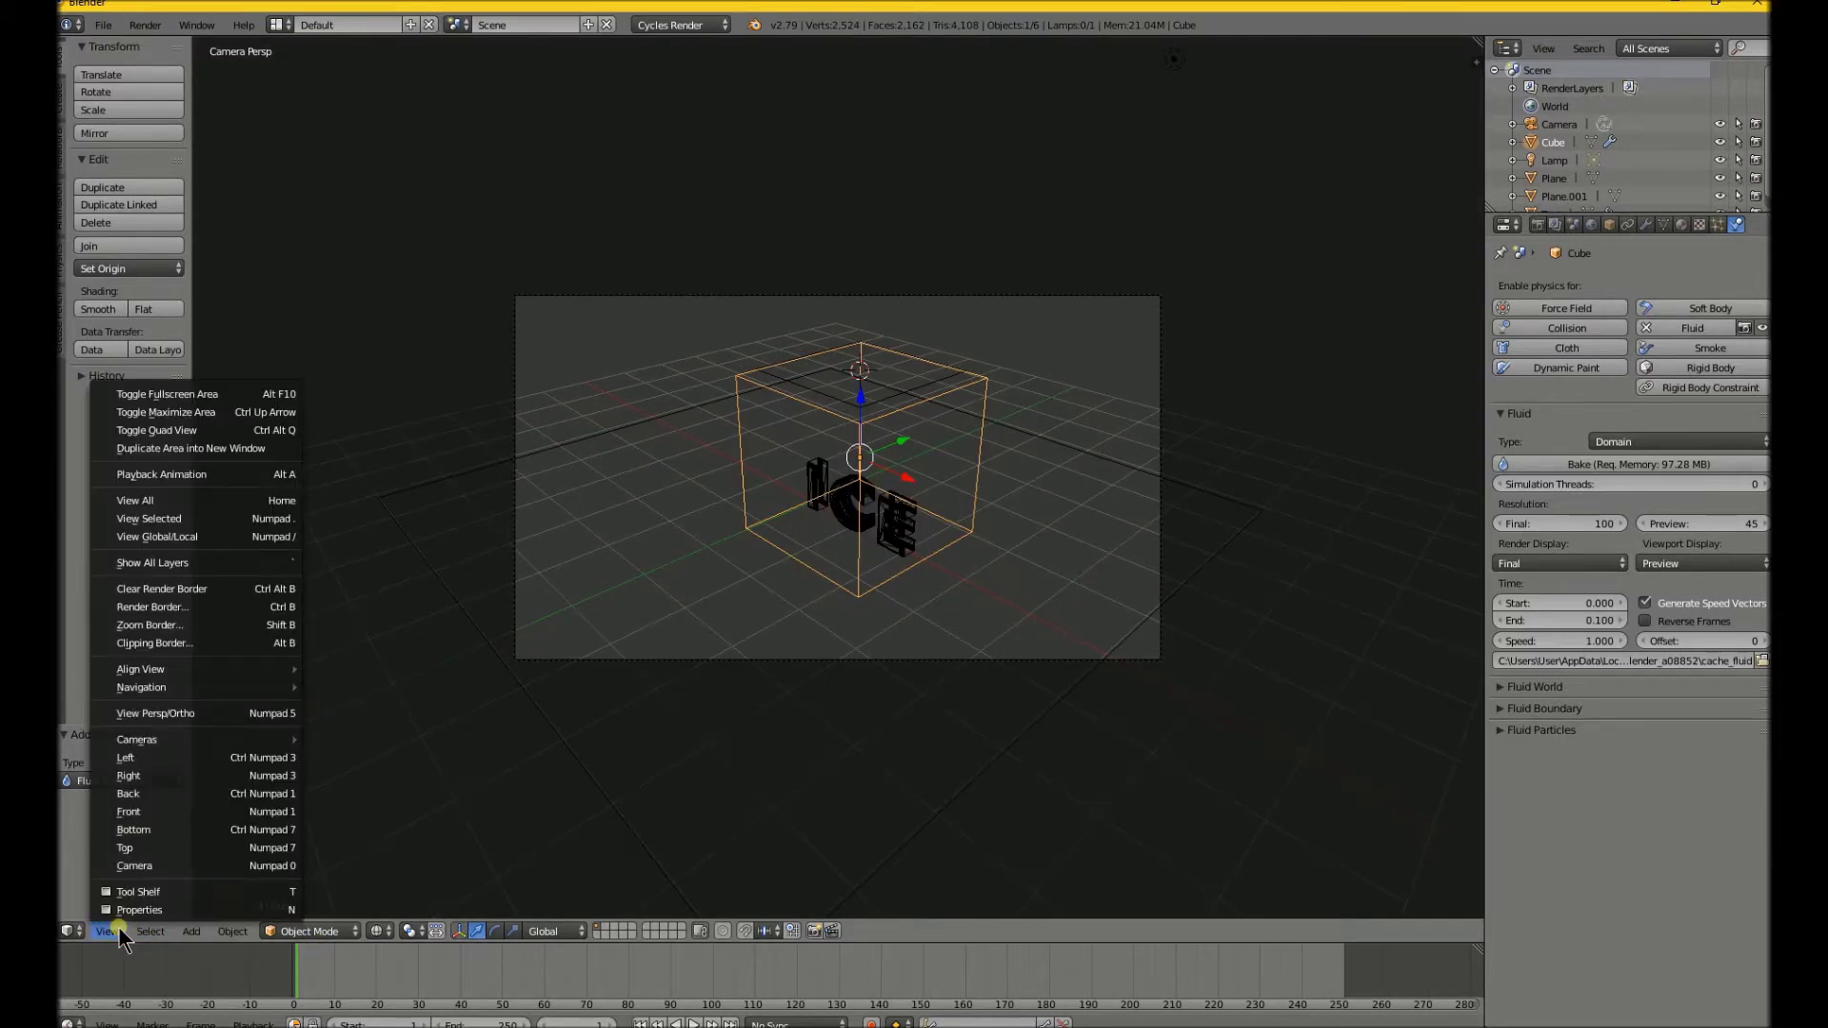
left_click(170, 910)
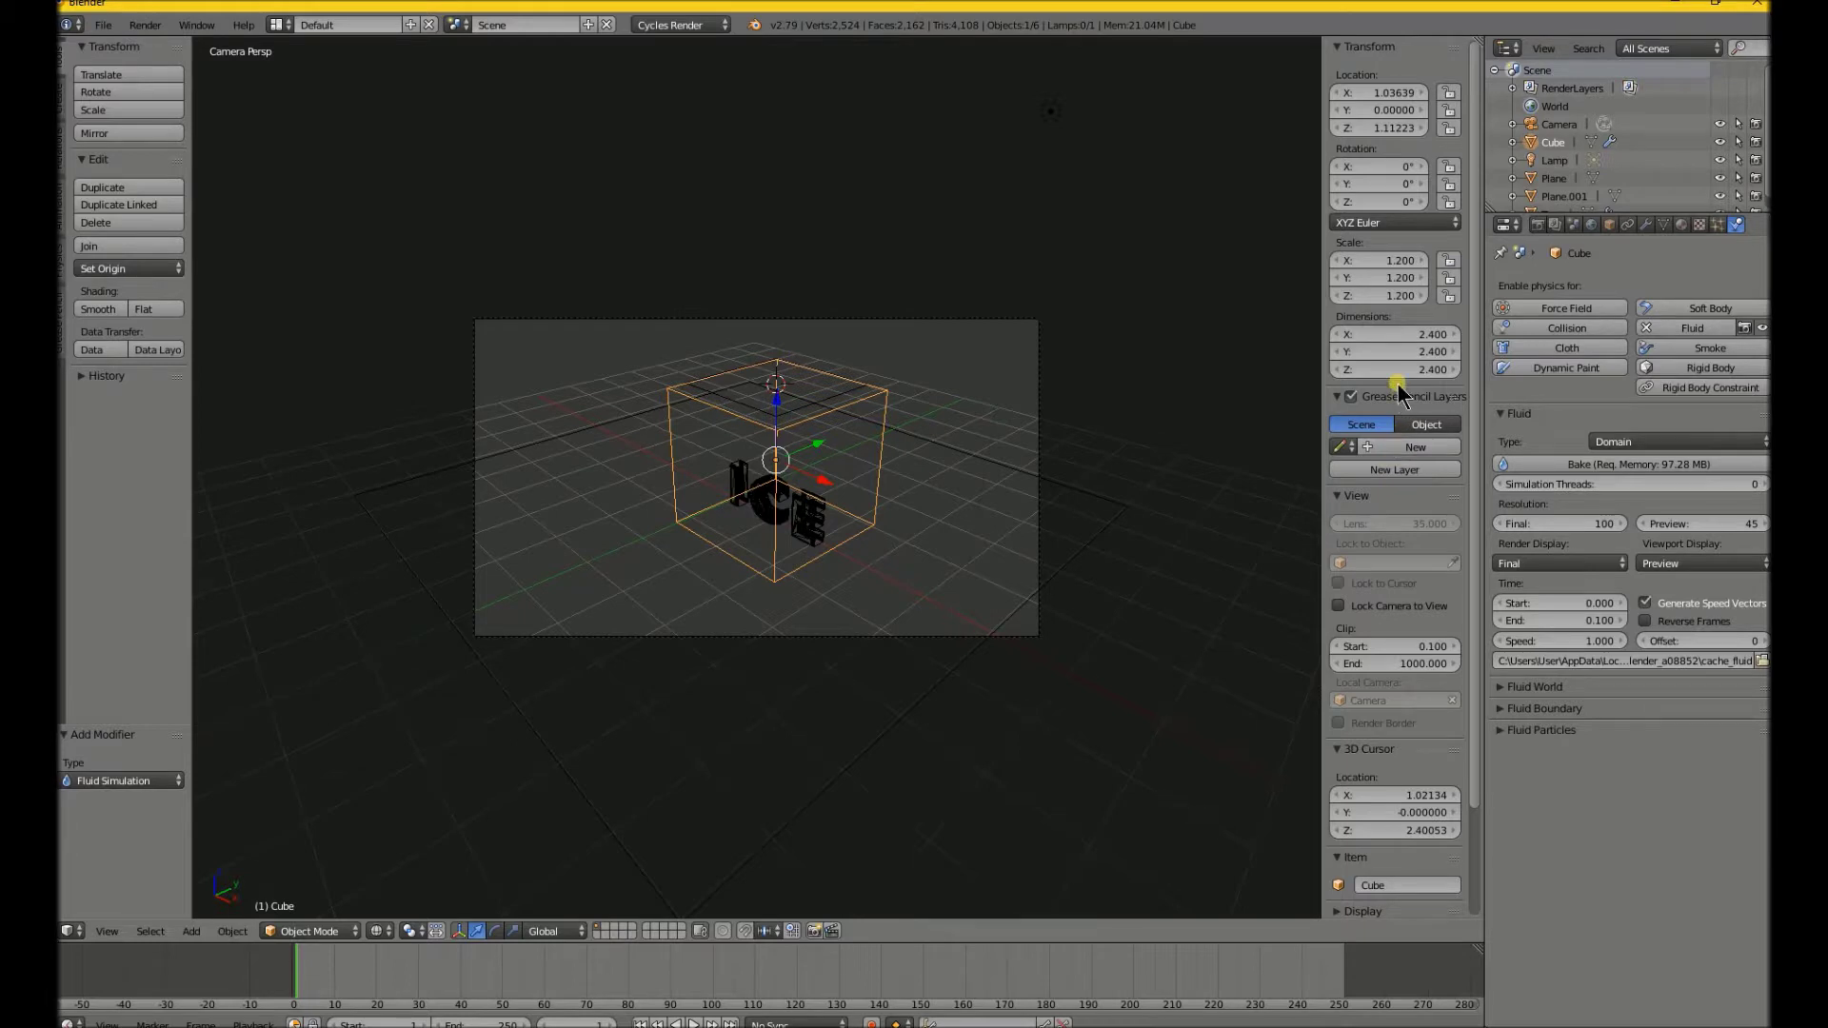
left_click(1337, 607)
middle_click_drag(620, 651, 845, 569)
scroll(1083, 483, "up", 6)
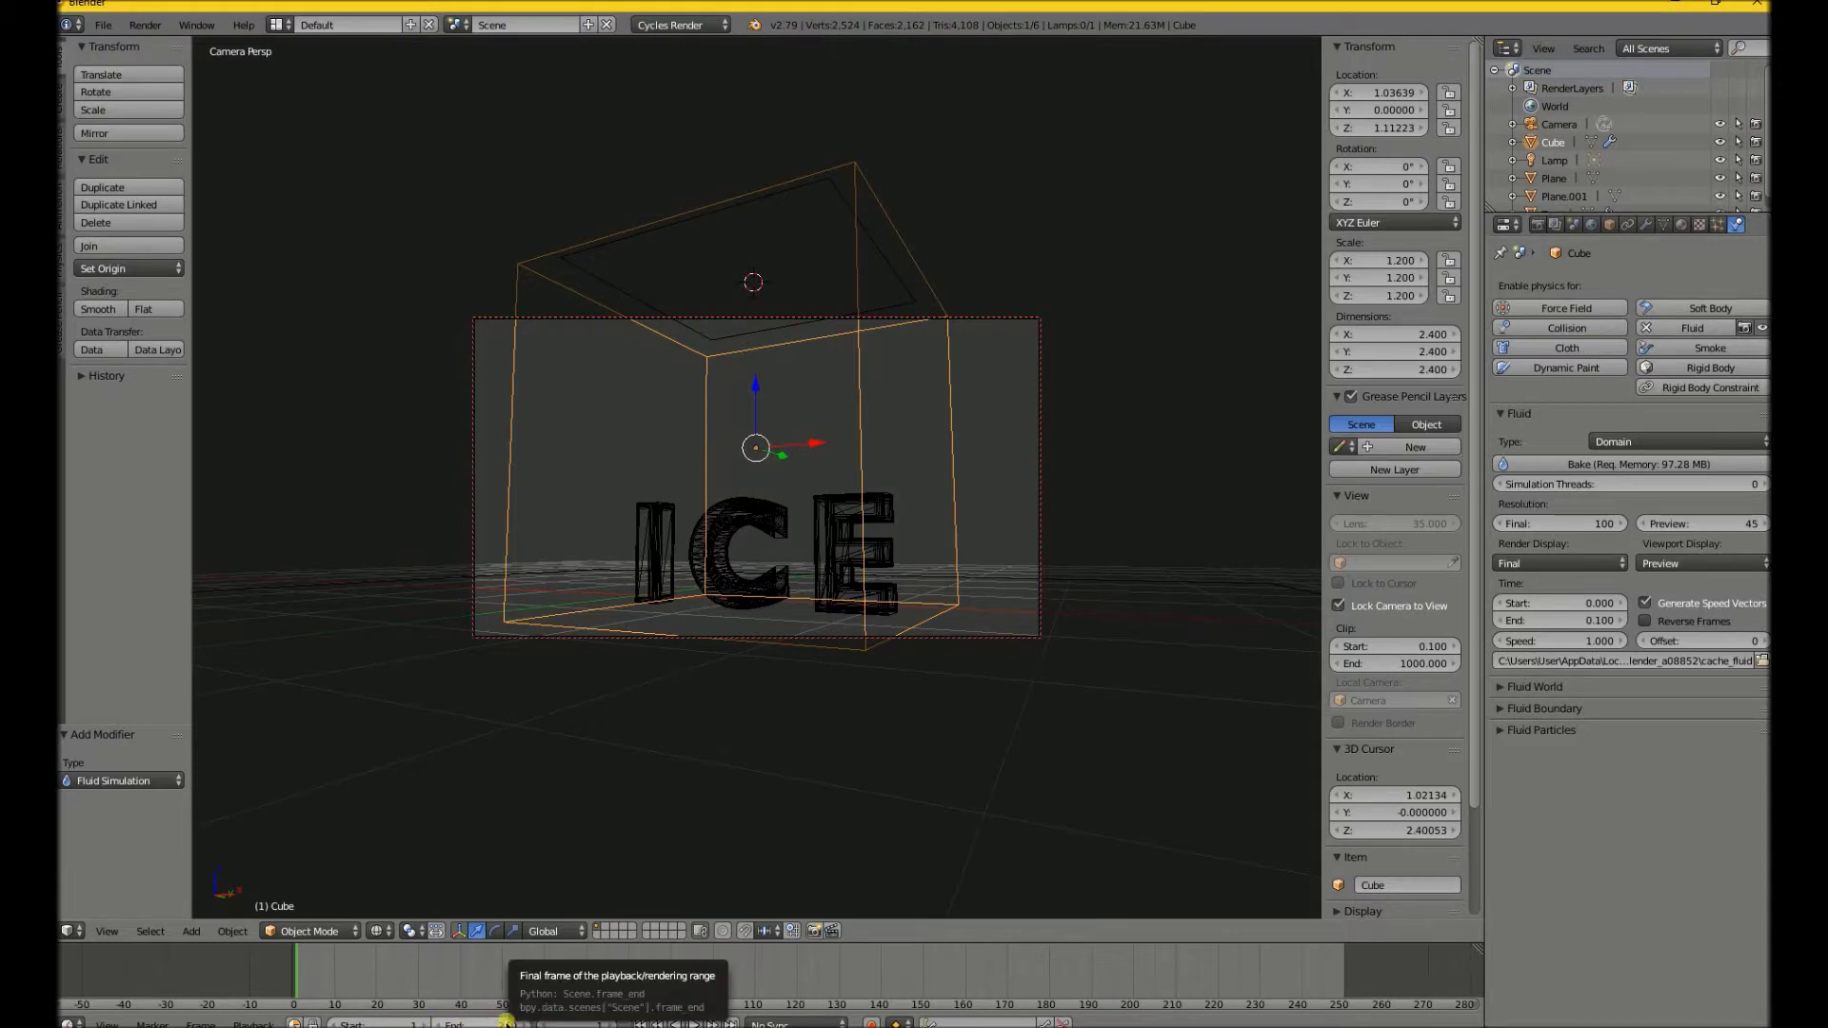
- Set the animation's end frame to 20 and bake the cube's fluid simulation
left_click_drag(481, 1023, 255, 1023)
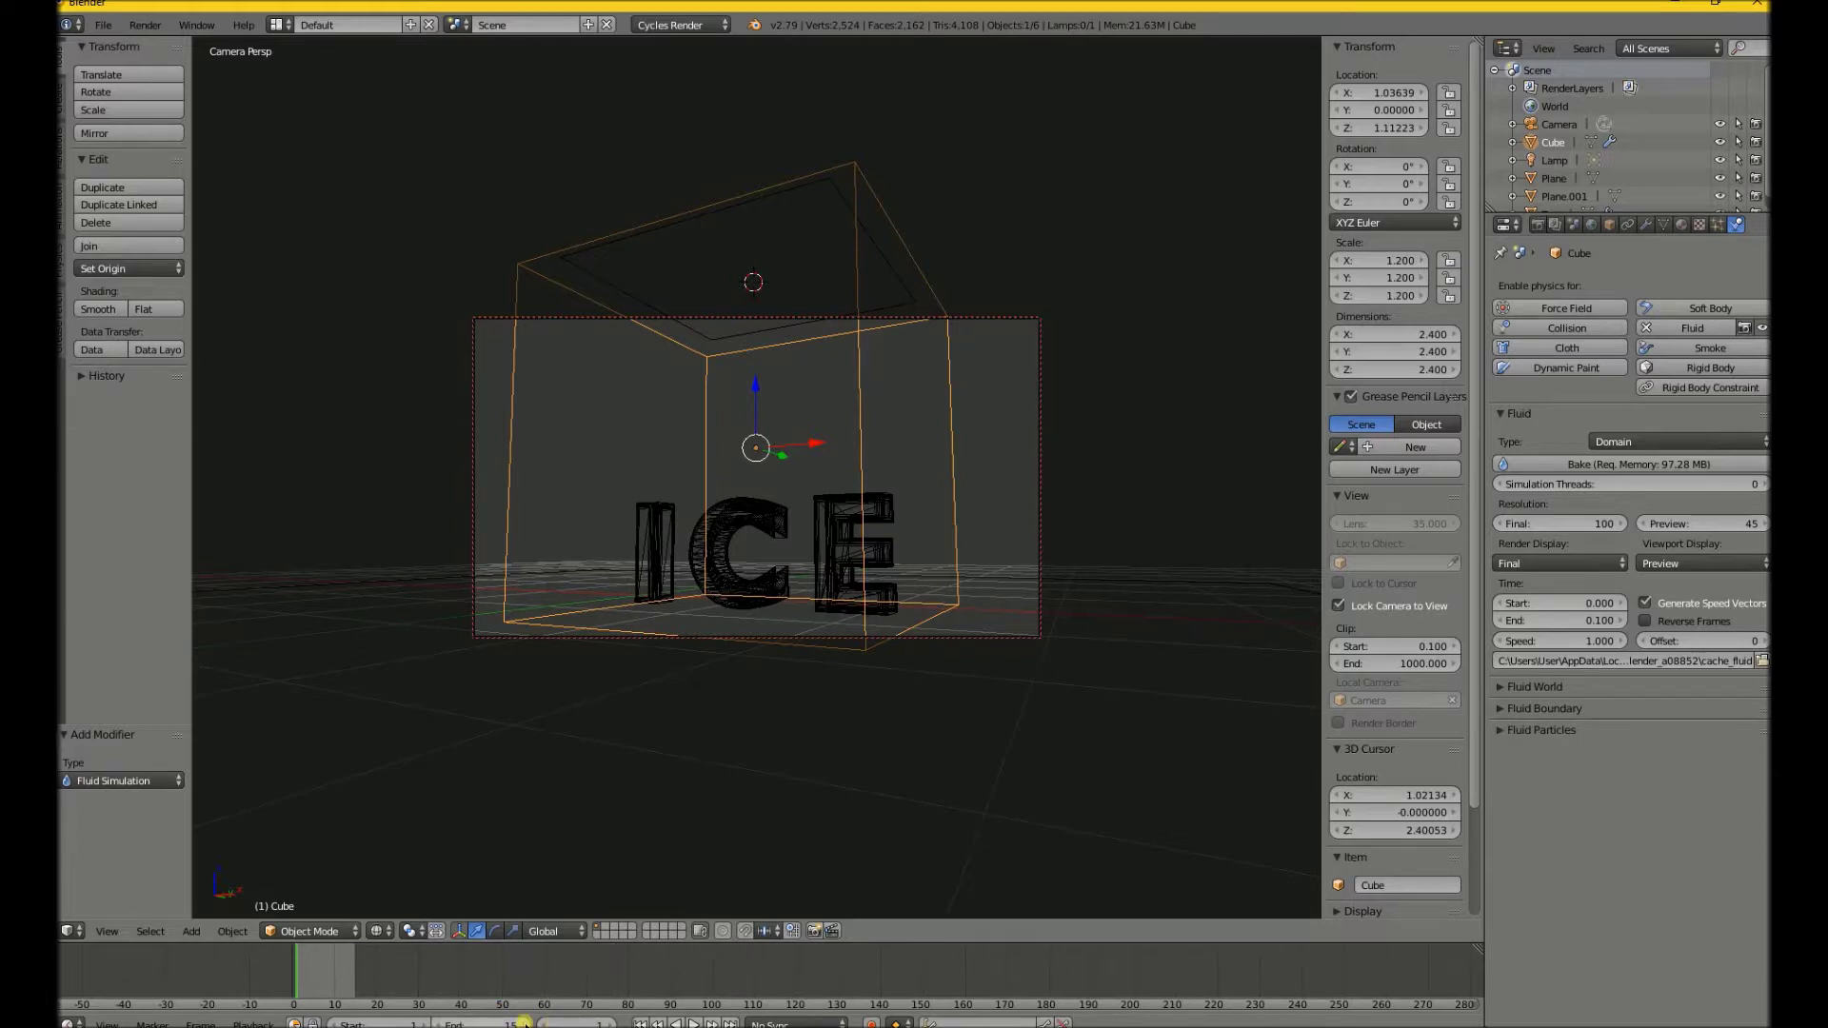
left_click_drag(524, 1023, 547, 1024)
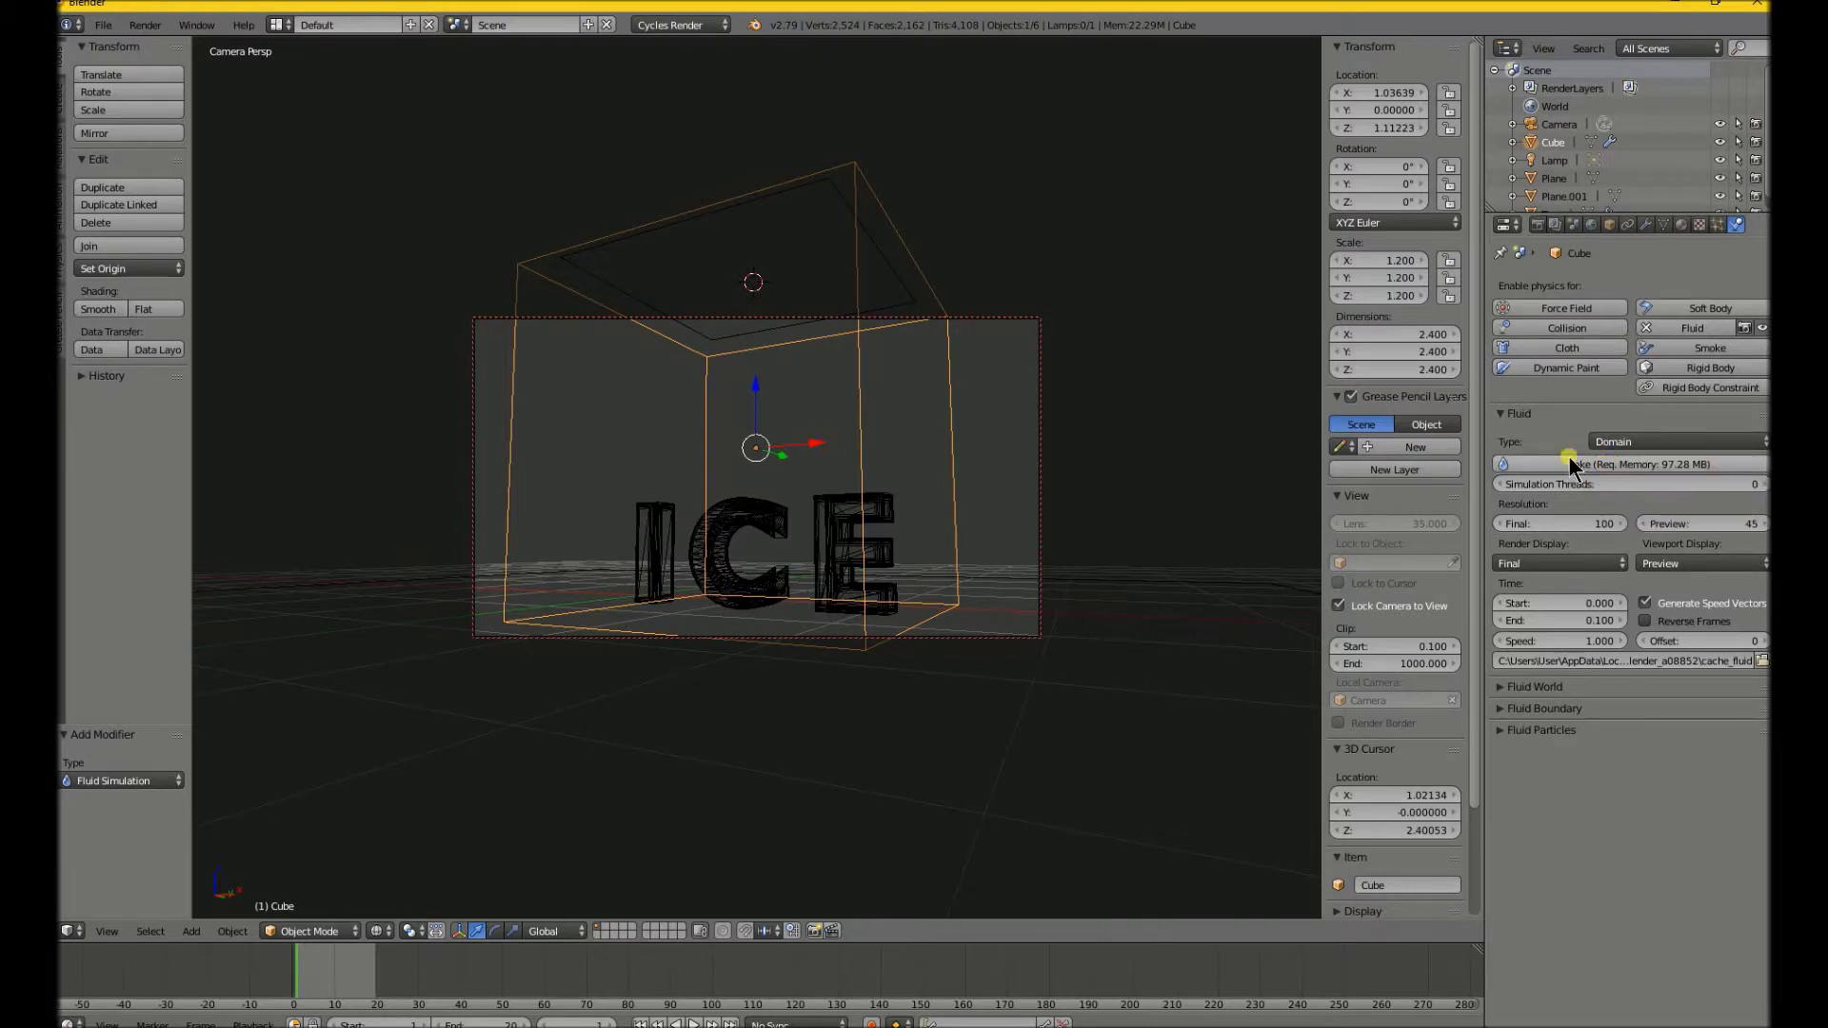
left_click(1604, 466)
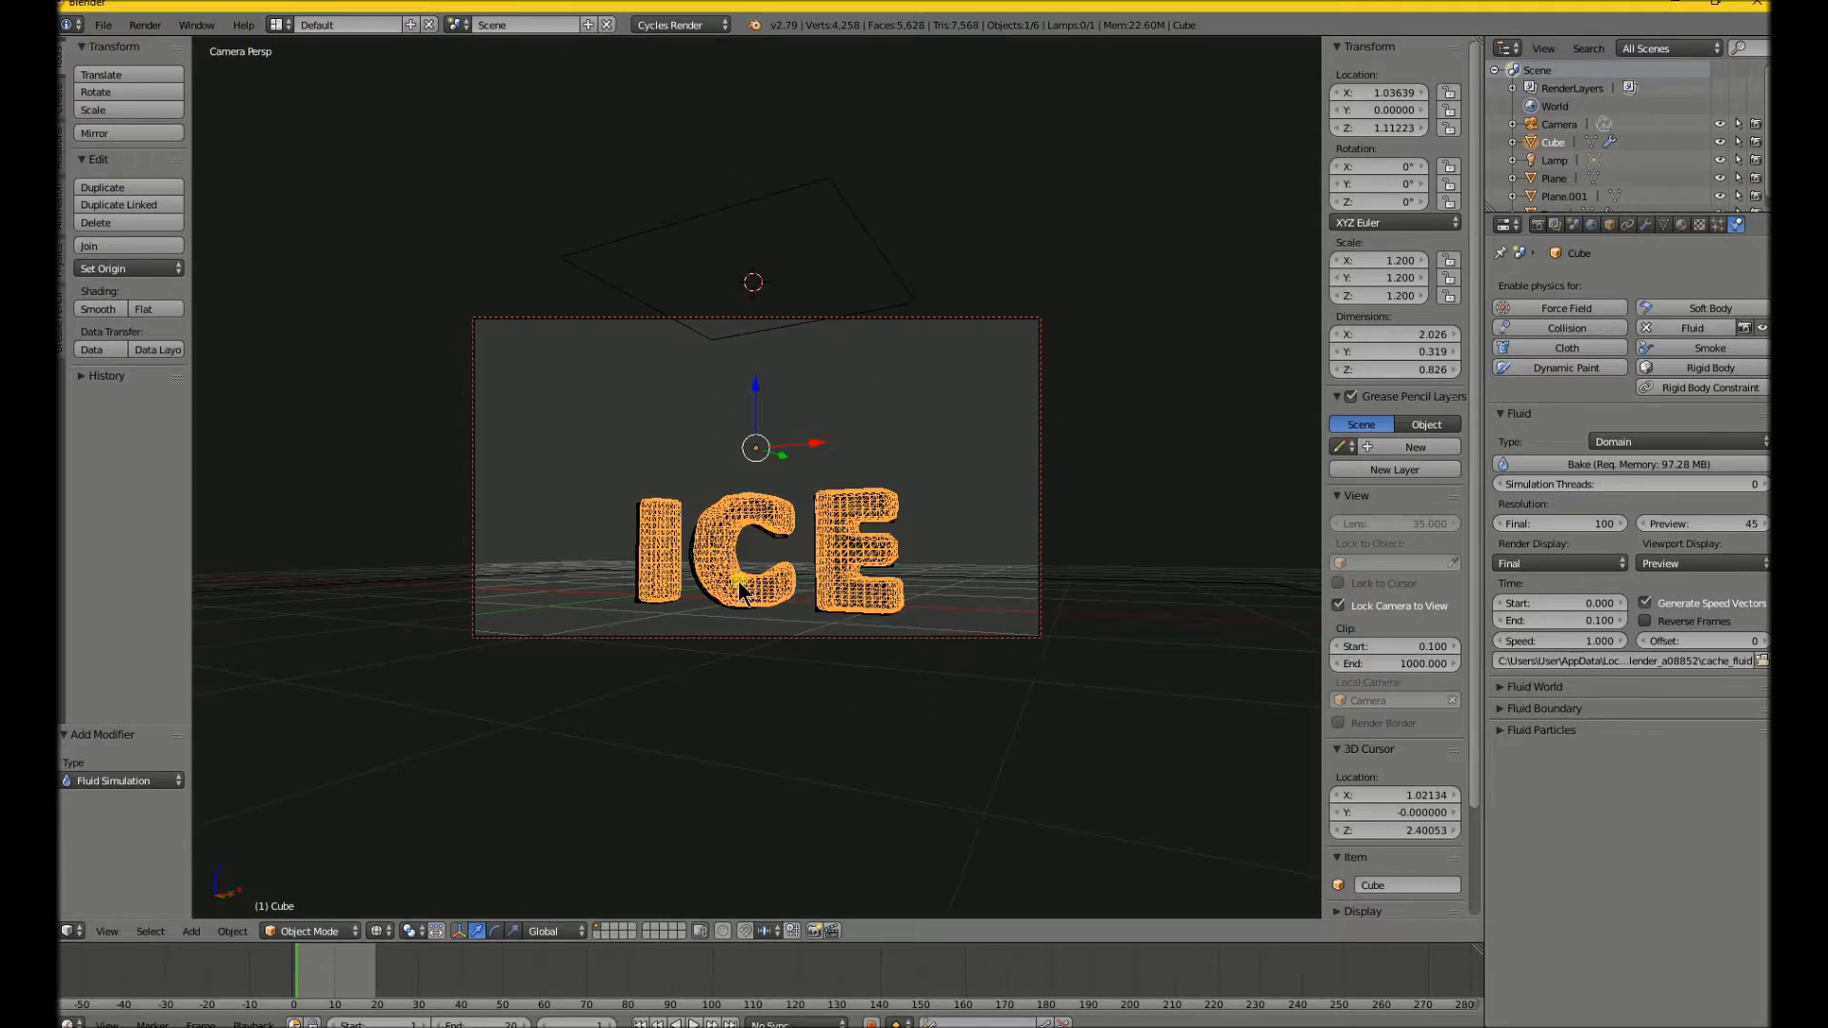
- Play back the baked fluid animation to check how the ICE letters melt
left_click(294, 971)
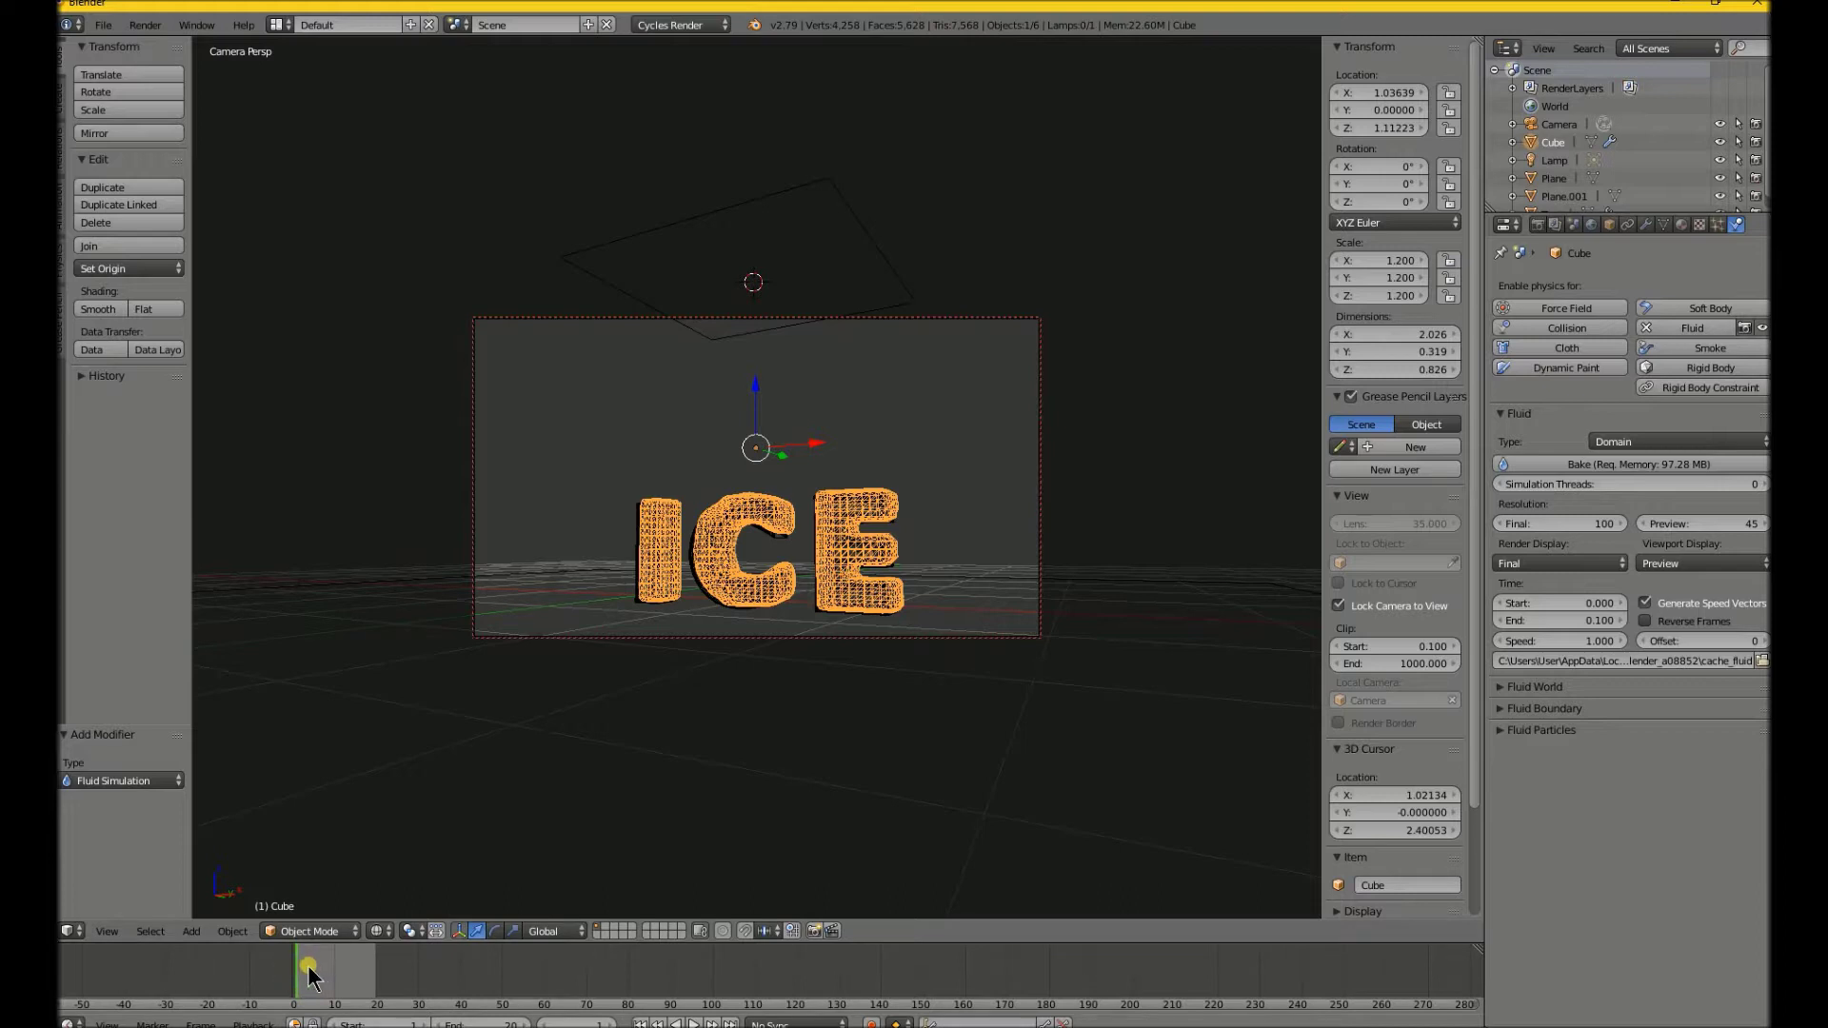
key("alt+a")
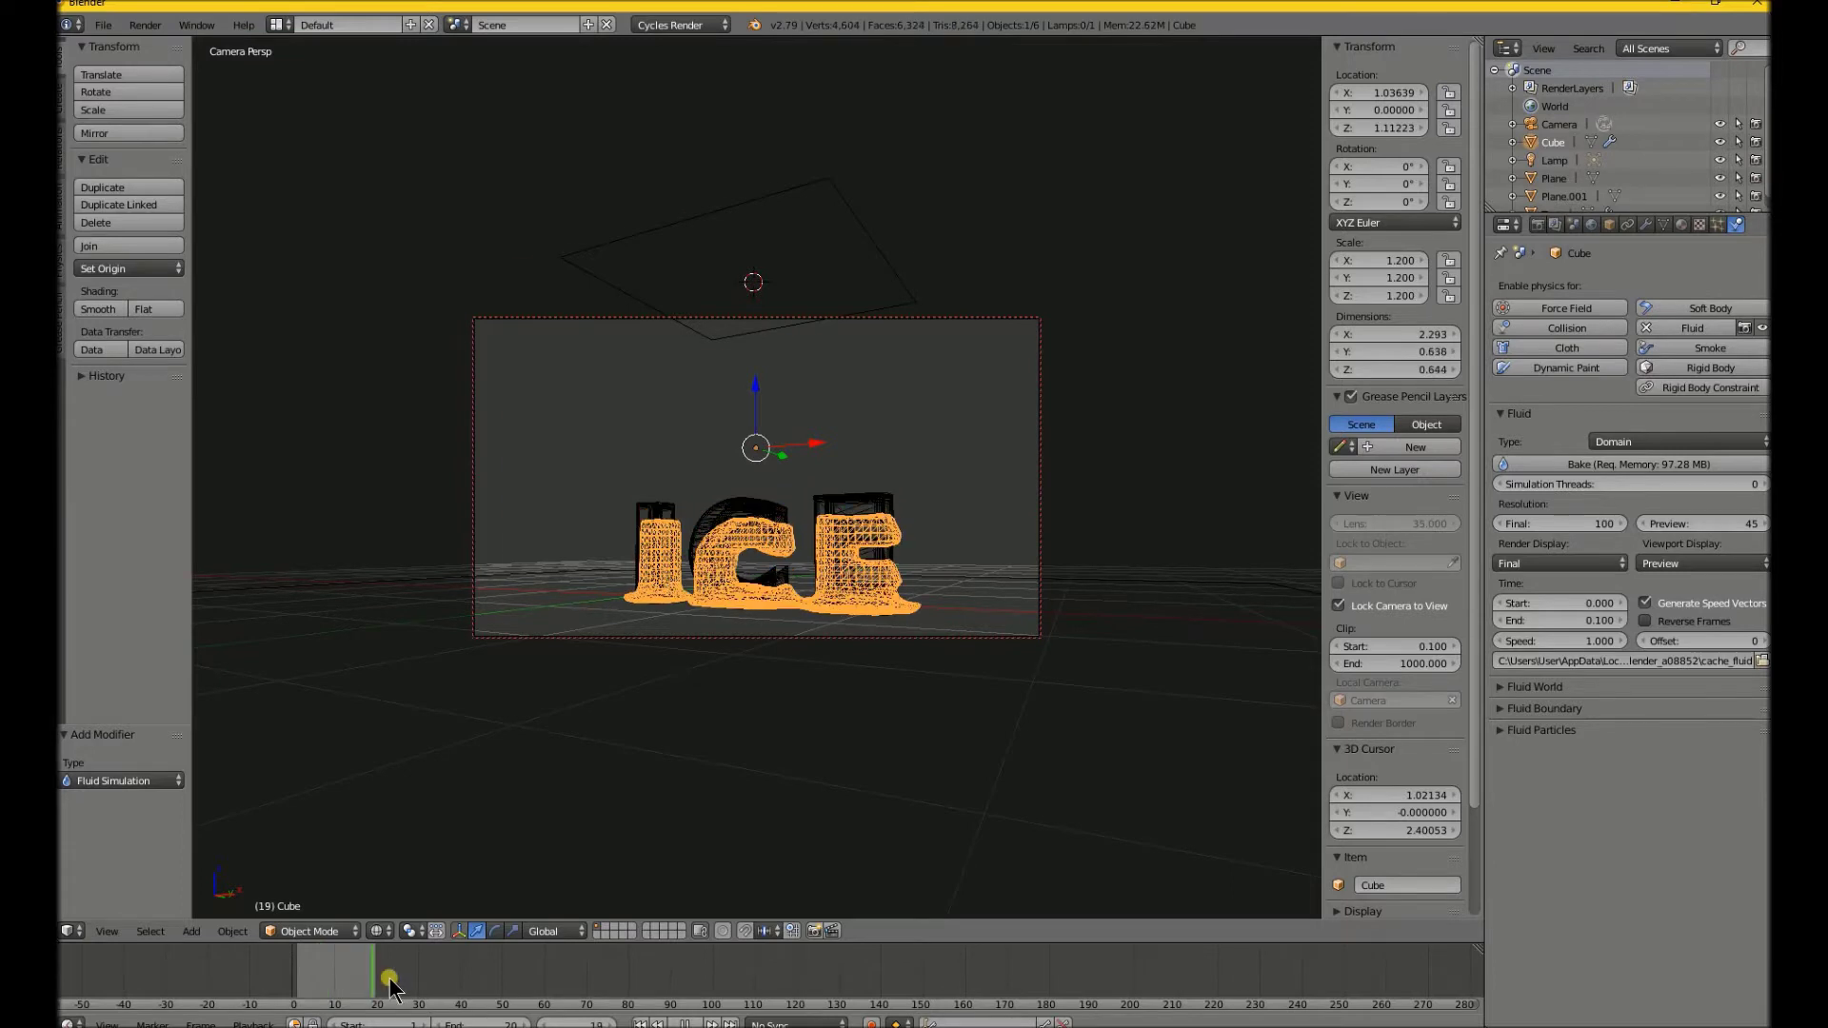
- Scrub the timeline to frame 11, where the ICE letters are partly melted
mouse_move(361, 952)
left_mouse_down()
mouse_move(334, 978)
mouse_move(371, 986)
left_mouse_up()
left_click_drag(372, 985, 336, 999)
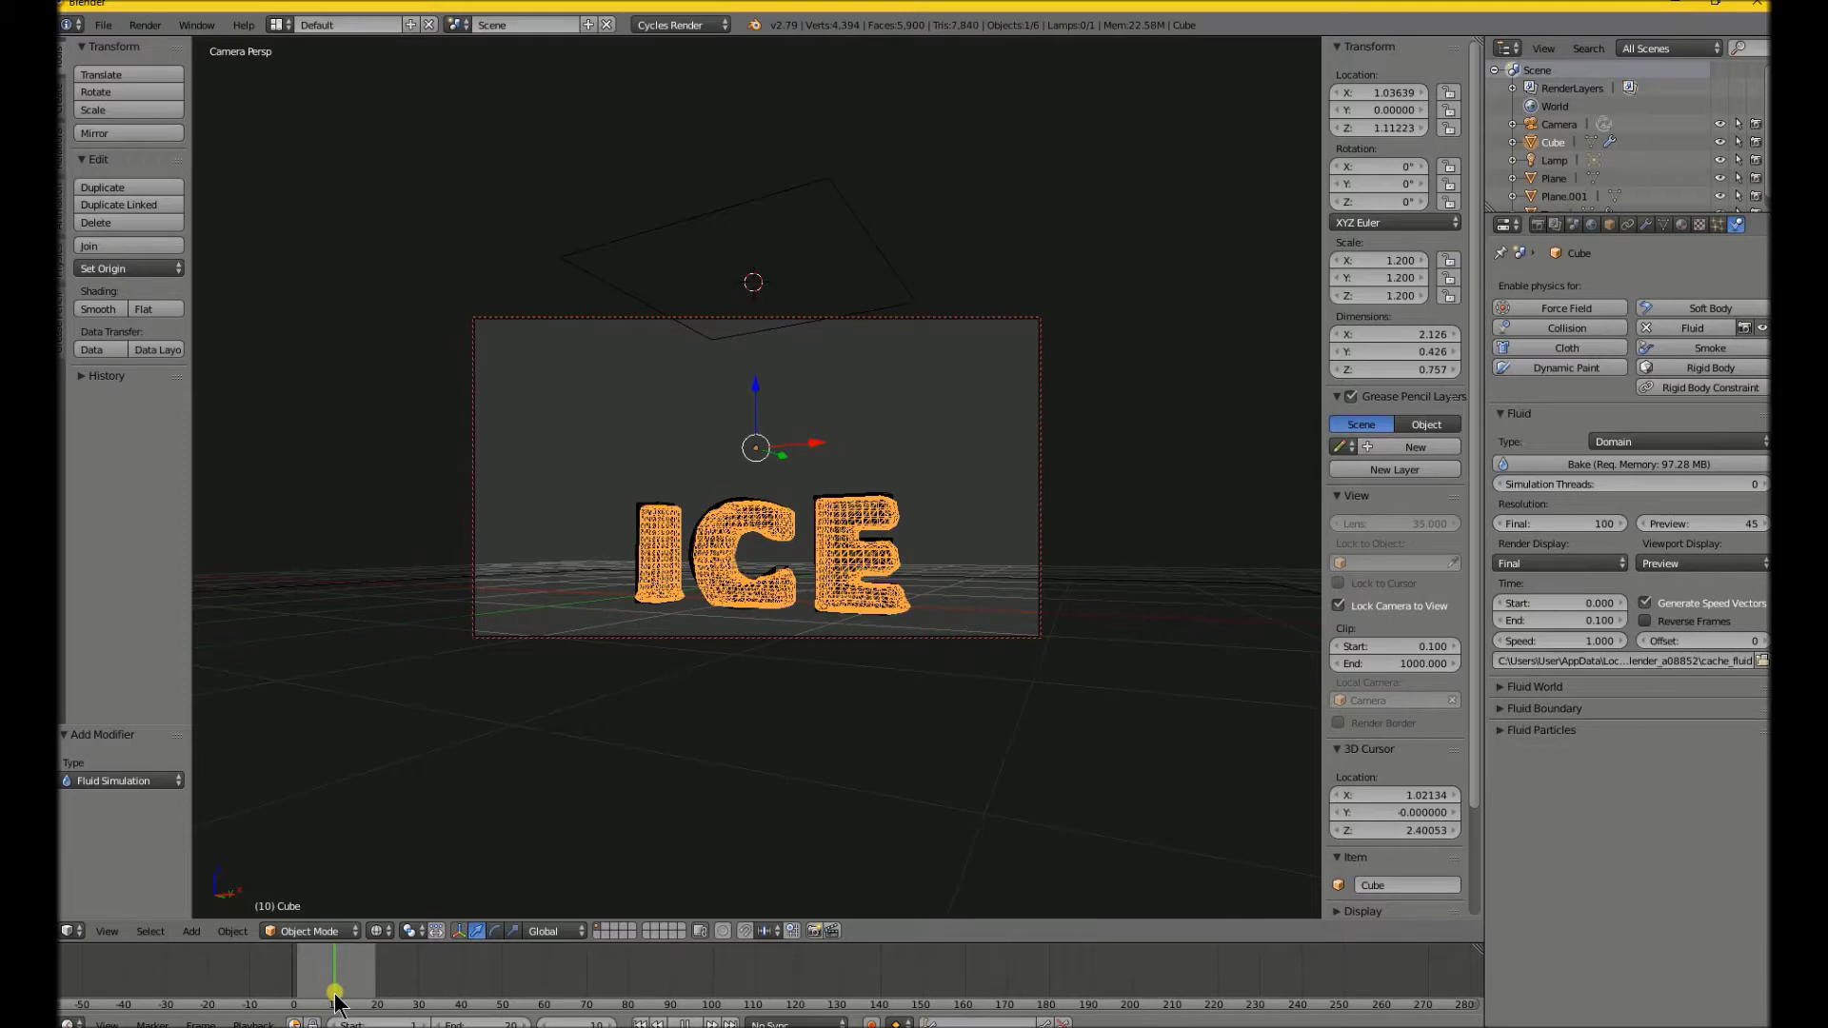
left_click_drag(335, 999, 337, 992)
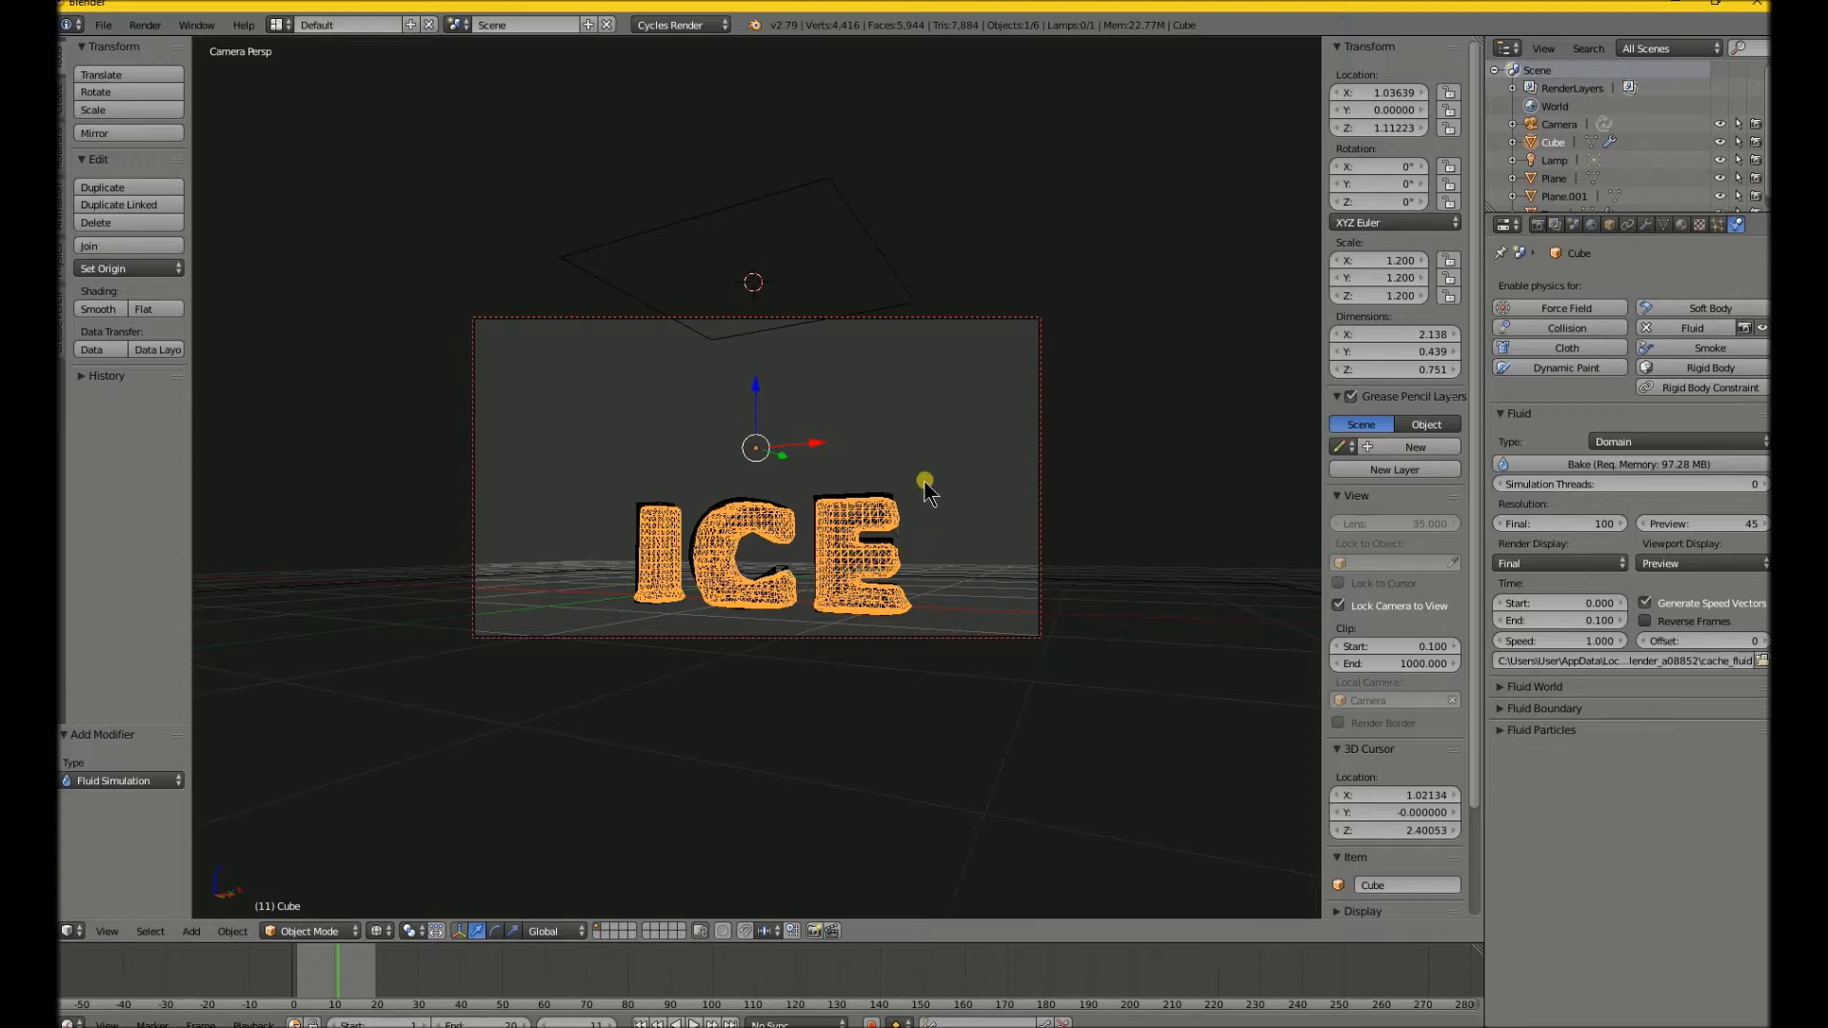
- Reposition the locked camera closer and at a slight angle so the ICE letters fill more of the frame
middle_click_drag(926, 495, 921, 502)
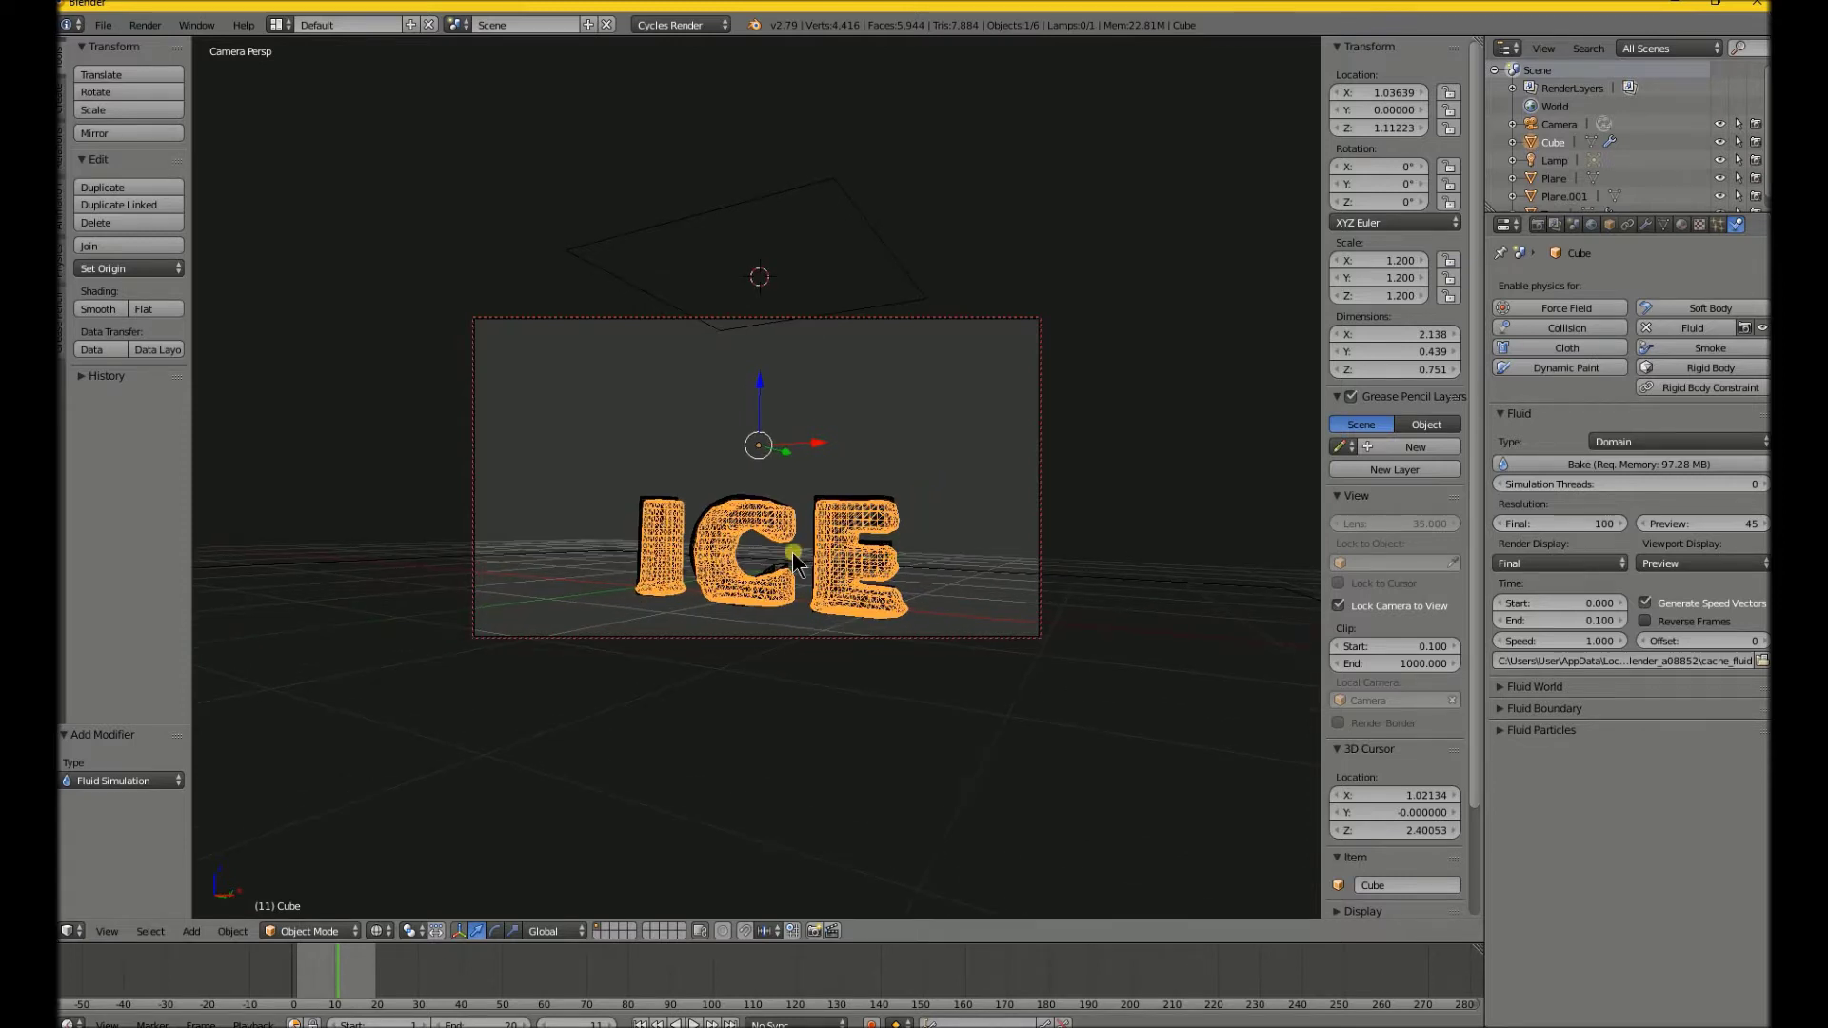
middle_click_drag(793, 562, 792, 552)
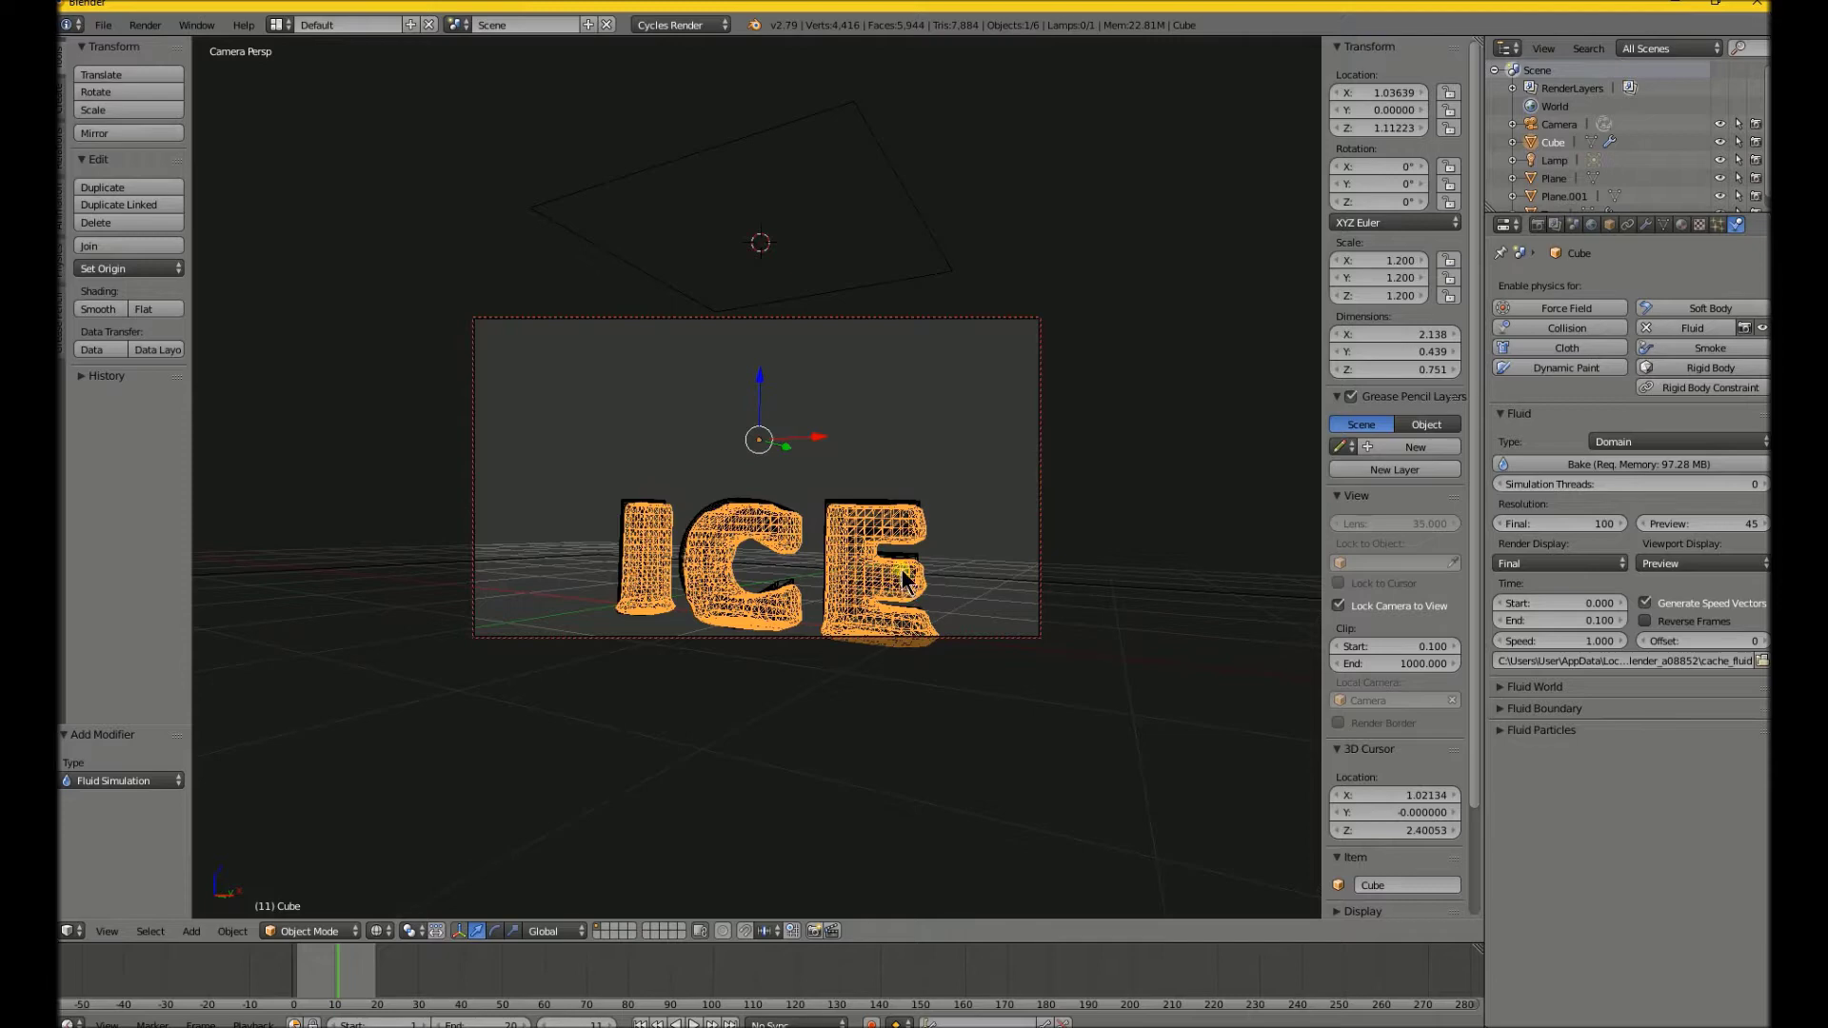
middle_click_drag(896, 568, 884, 527)
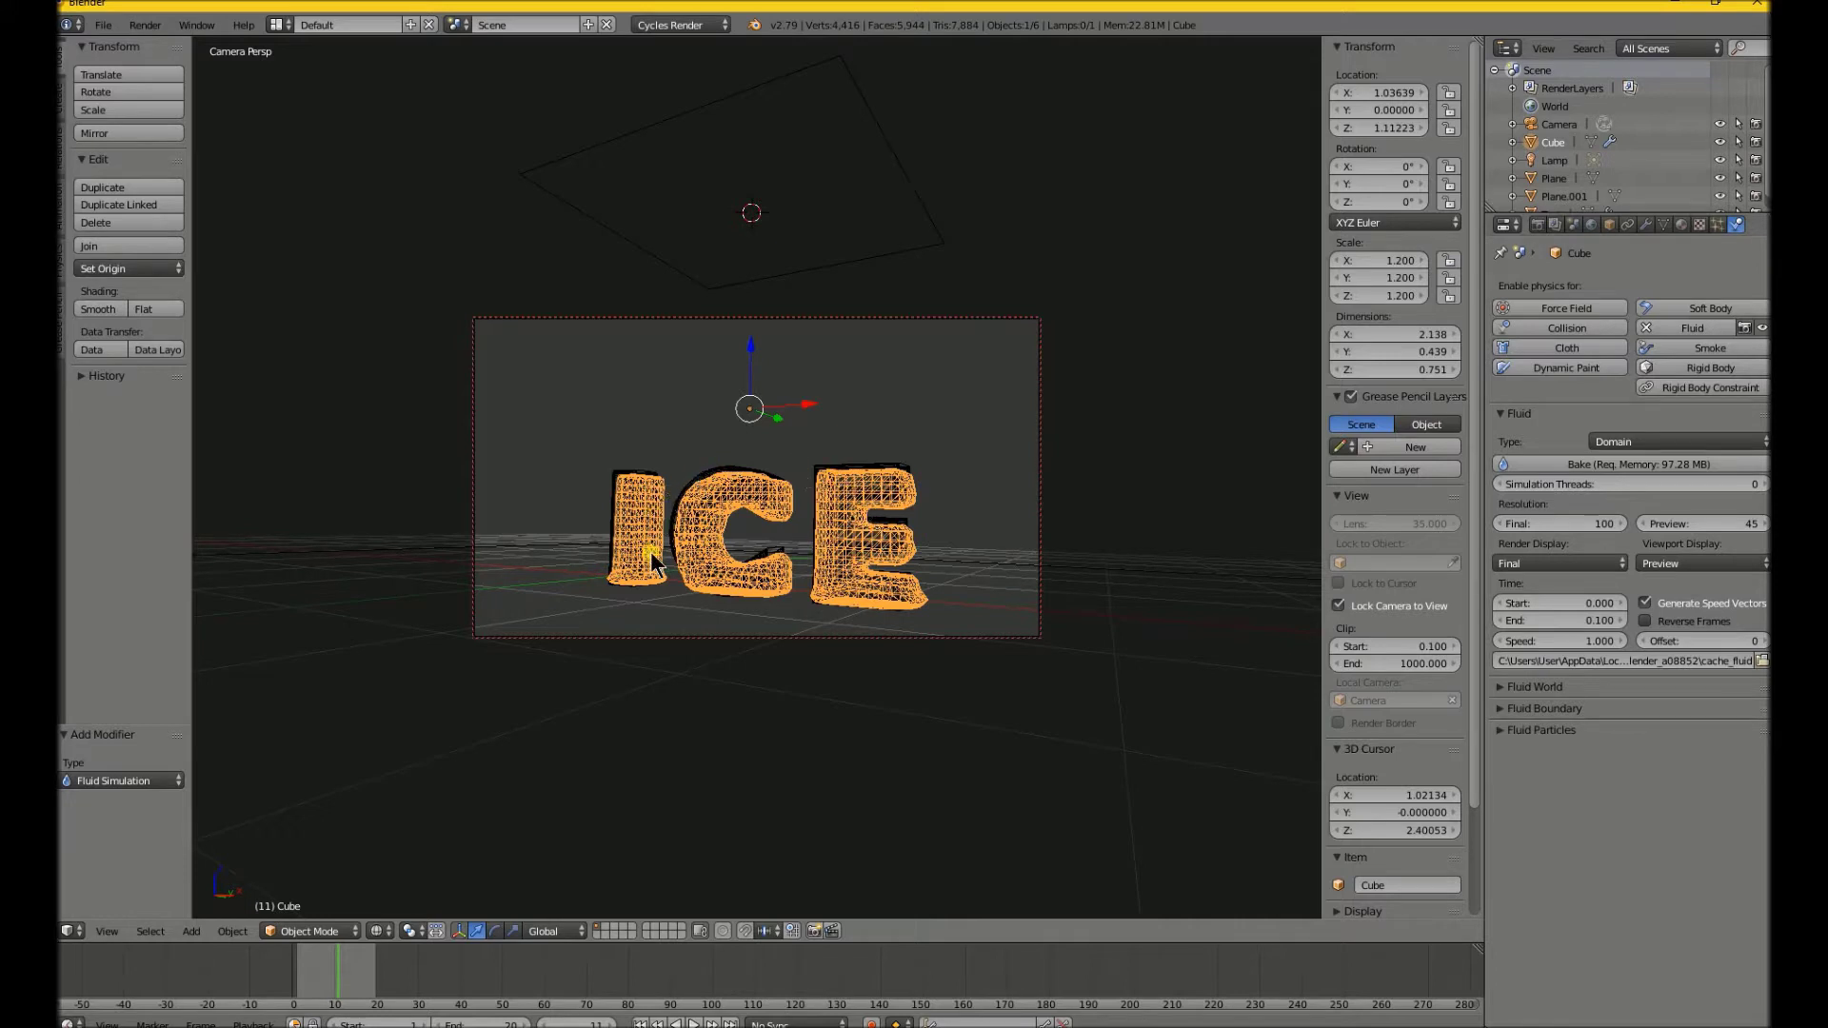
- Hide the original Text object from both the render and the viewport, leaving only the fluid mesh
right_click(698, 477)
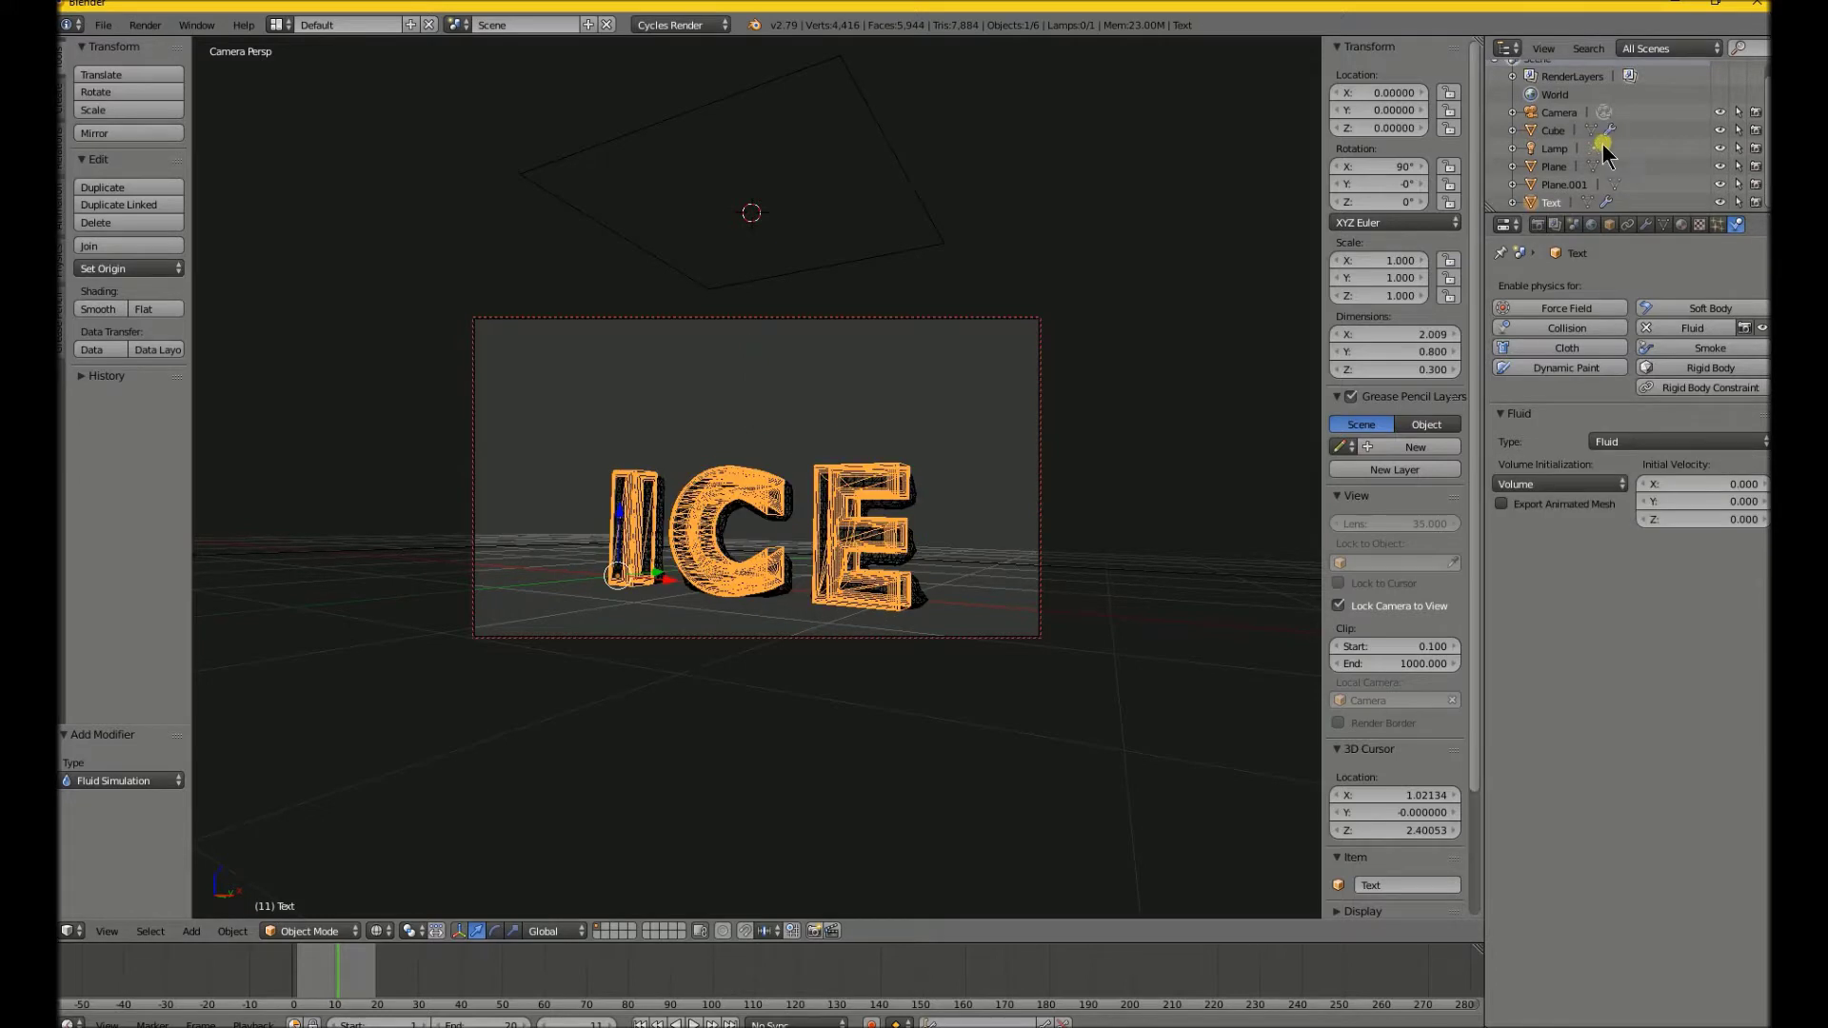
scroll(1561, 171, "down", 1)
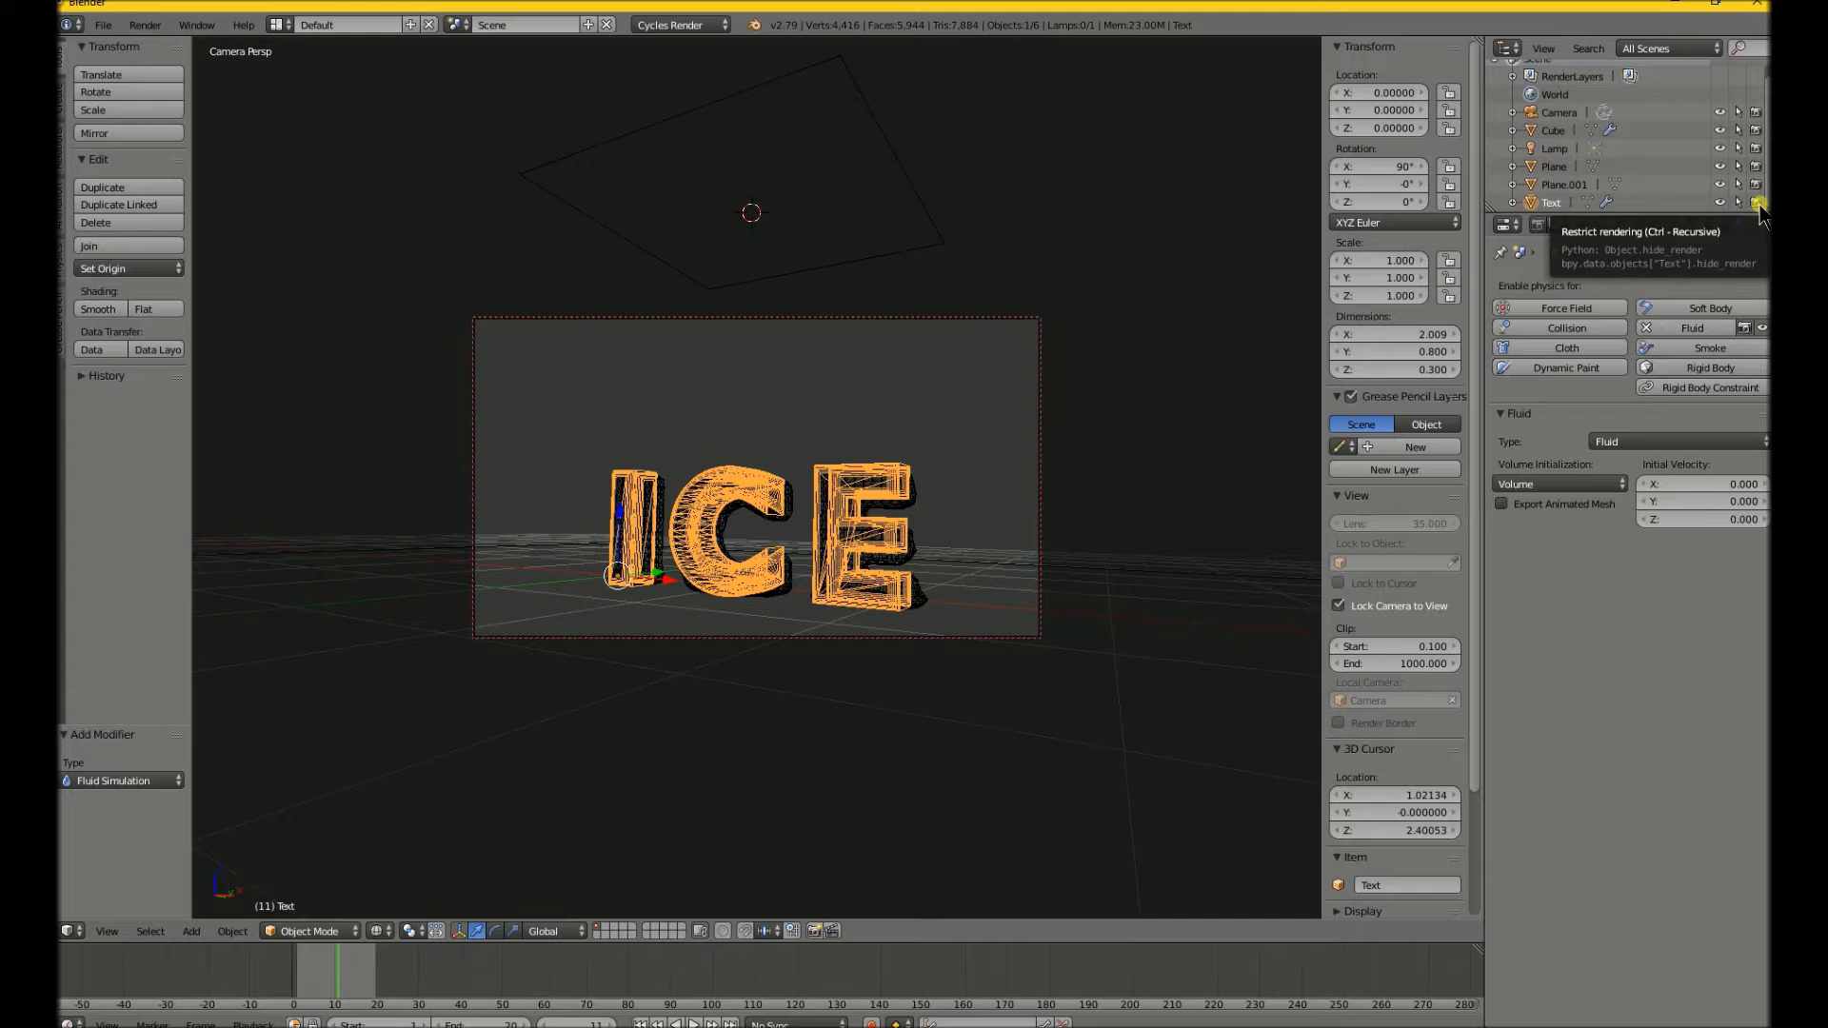
left_click(1757, 203)
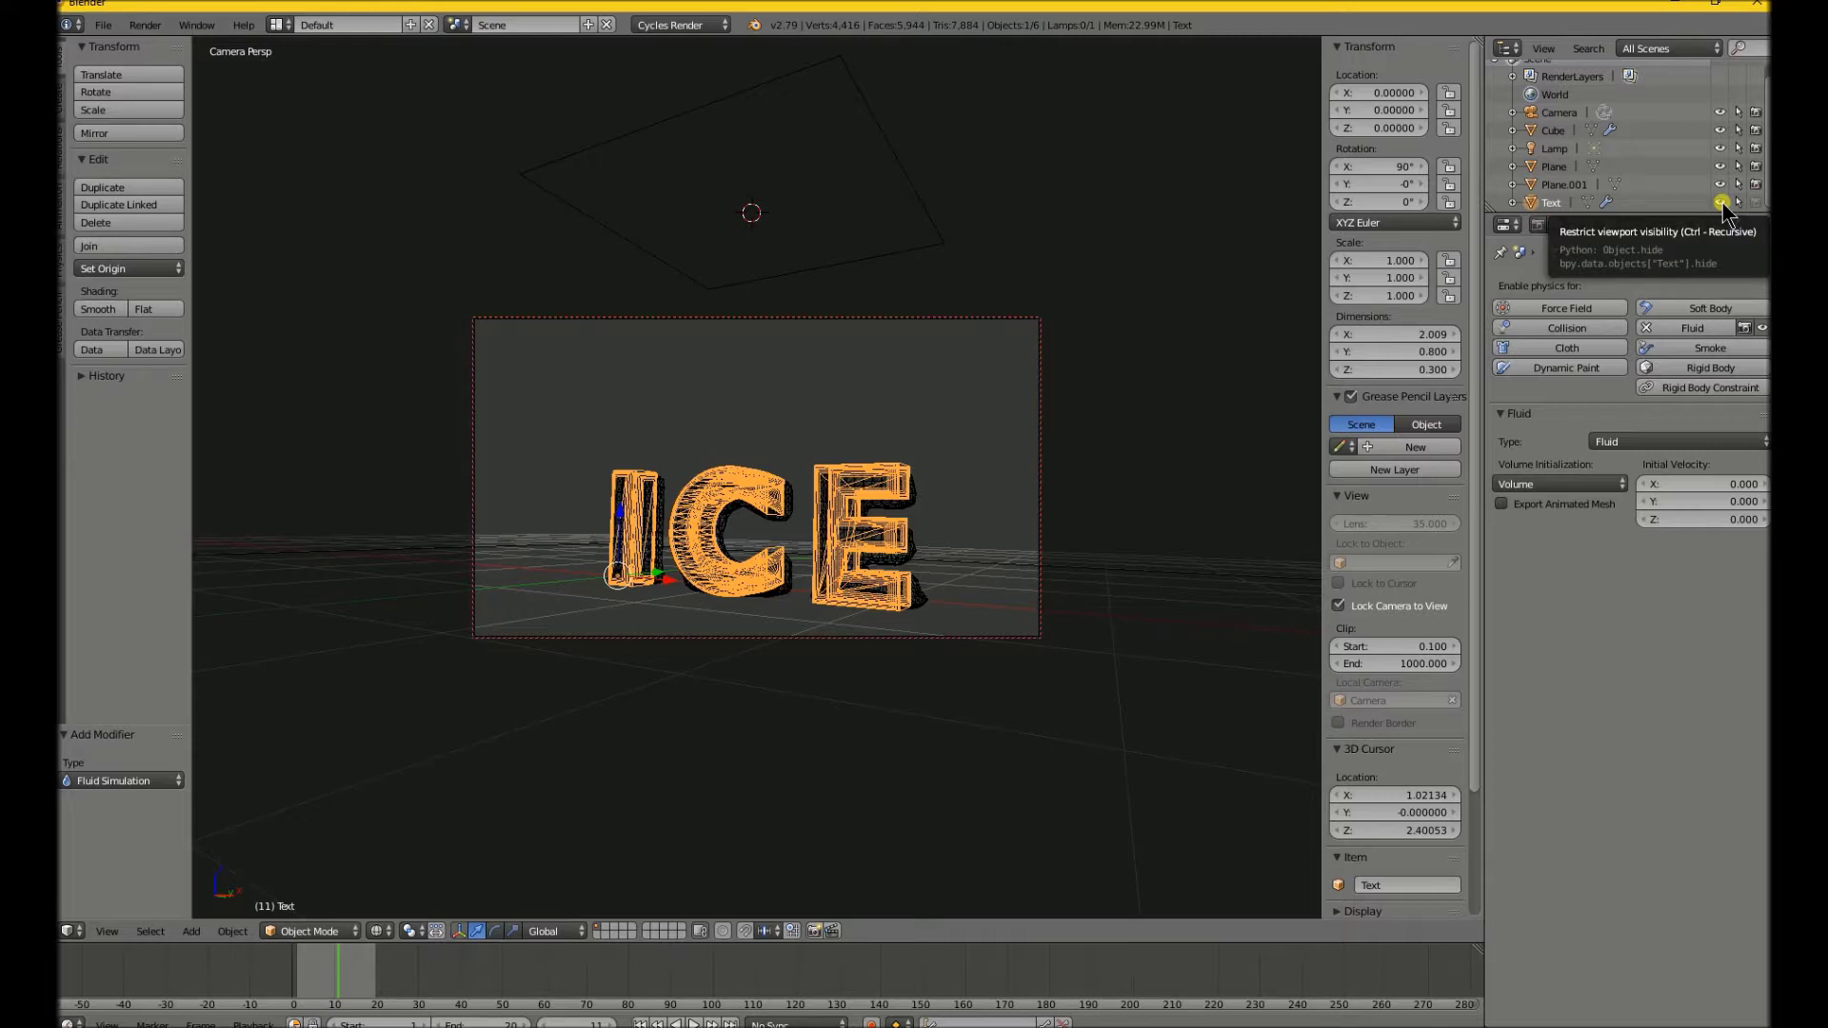
left_click(1721, 203)
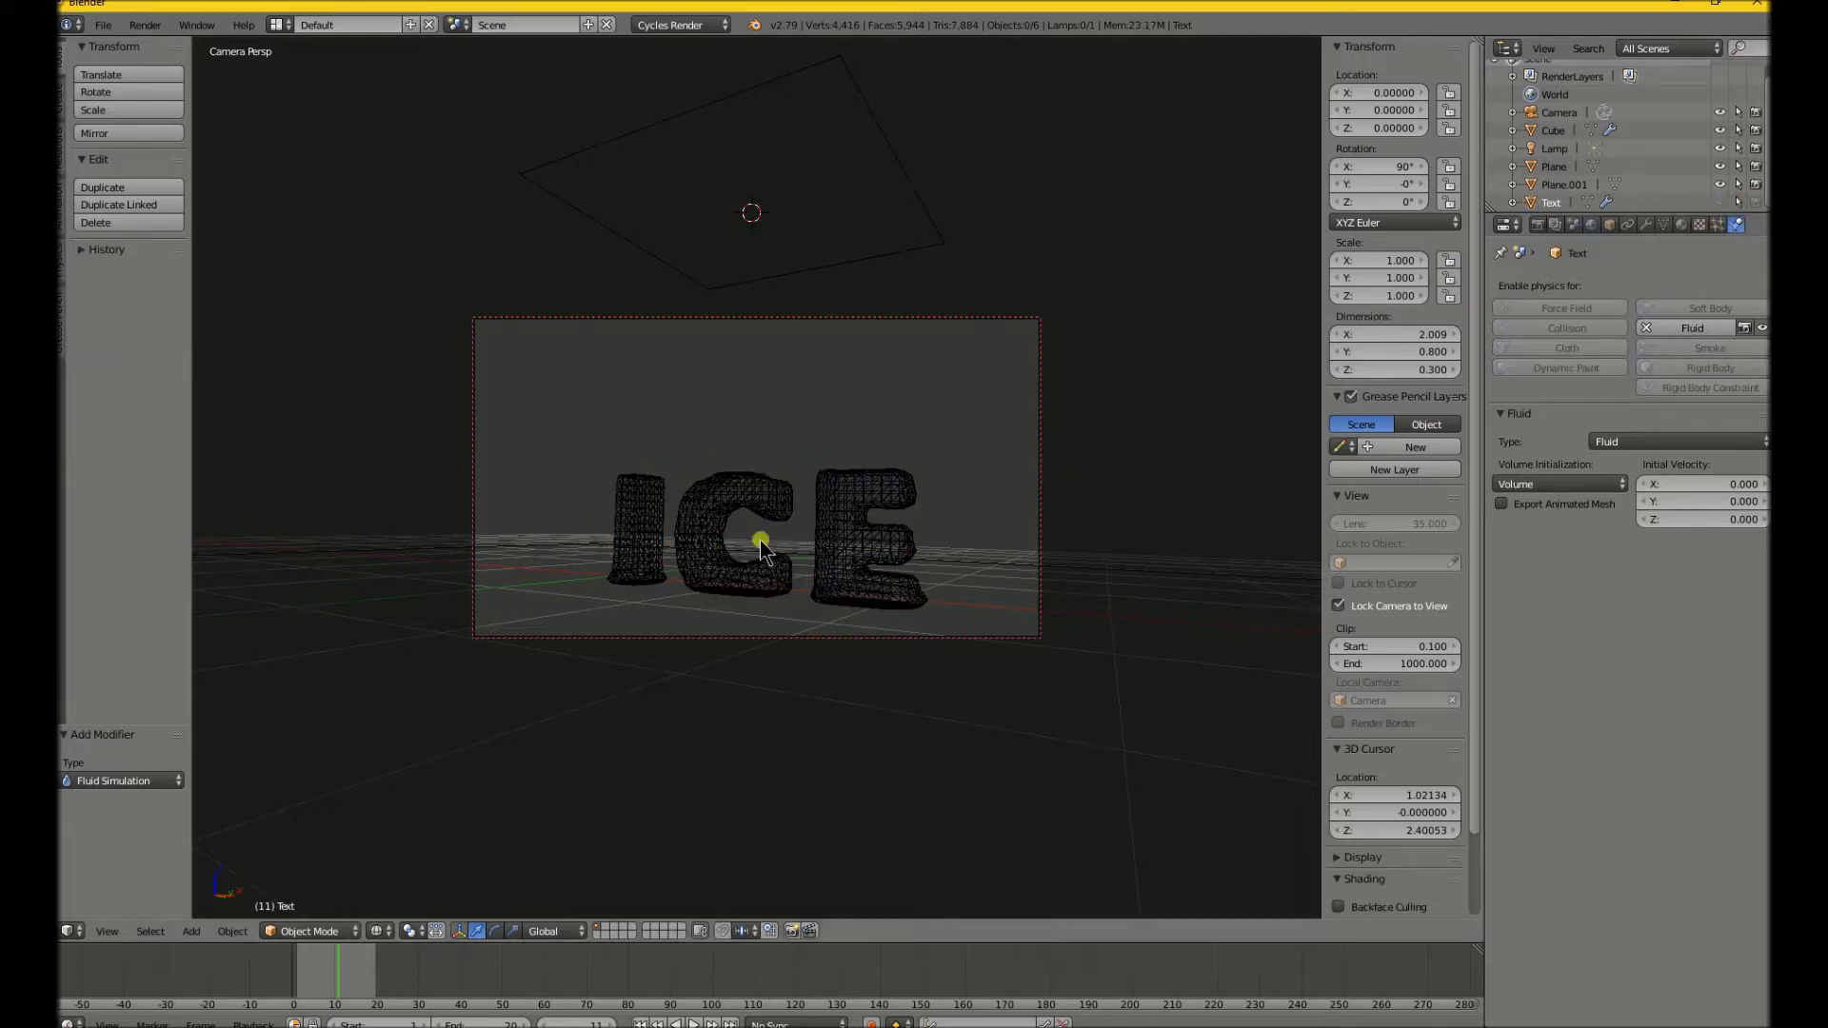
- Give the fluid domain cube a new material with a Glass BSDF surface and show its preview
right_click(700, 546)
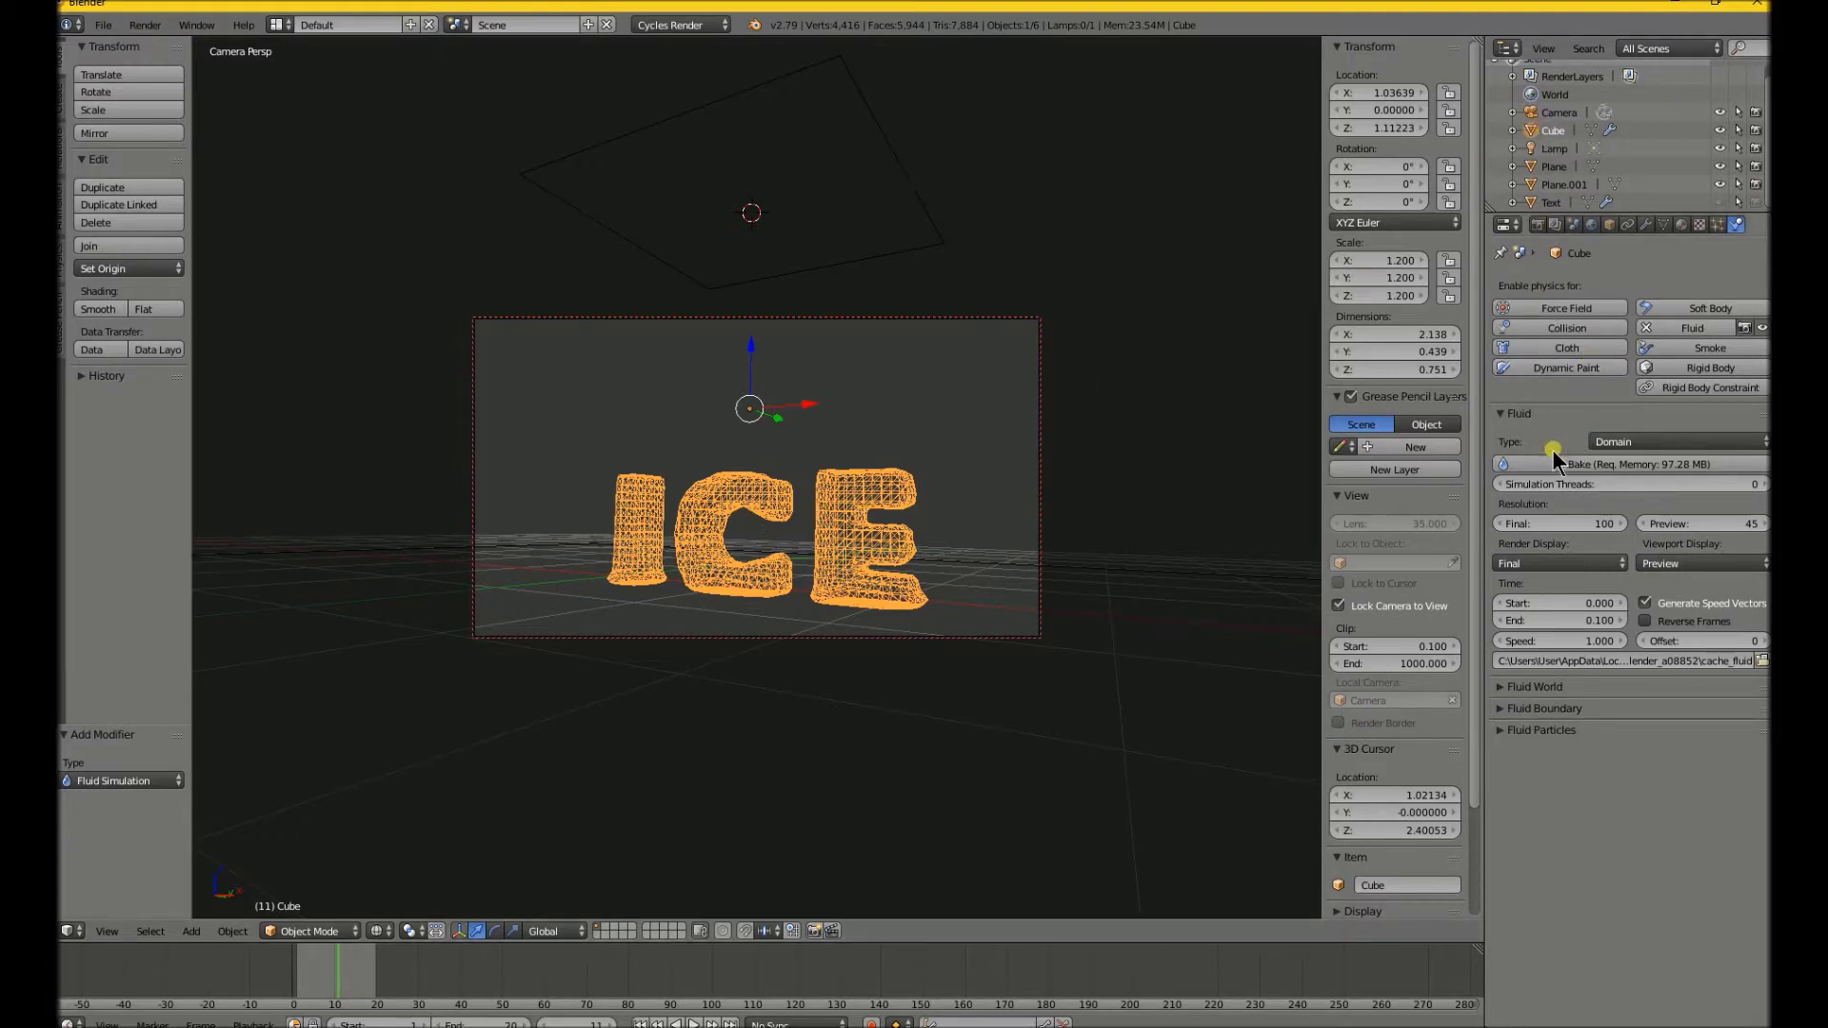
left_click(1683, 227)
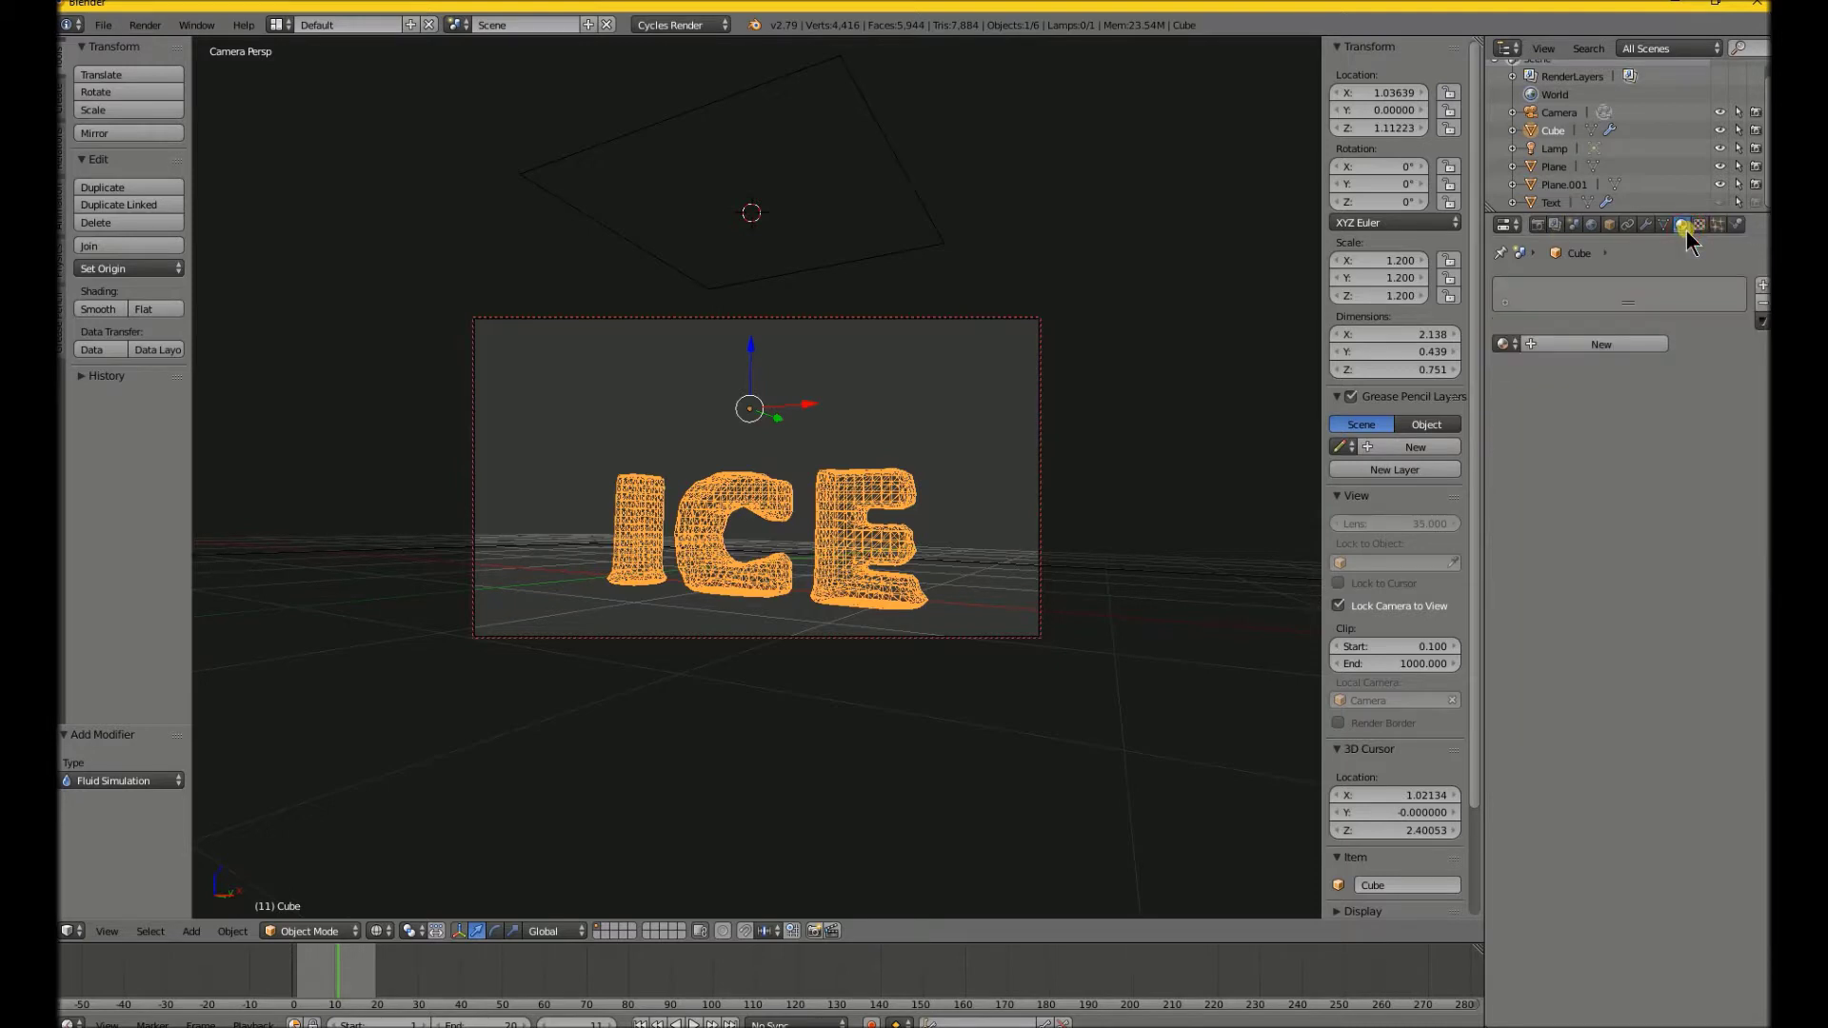
left_click(1604, 345)
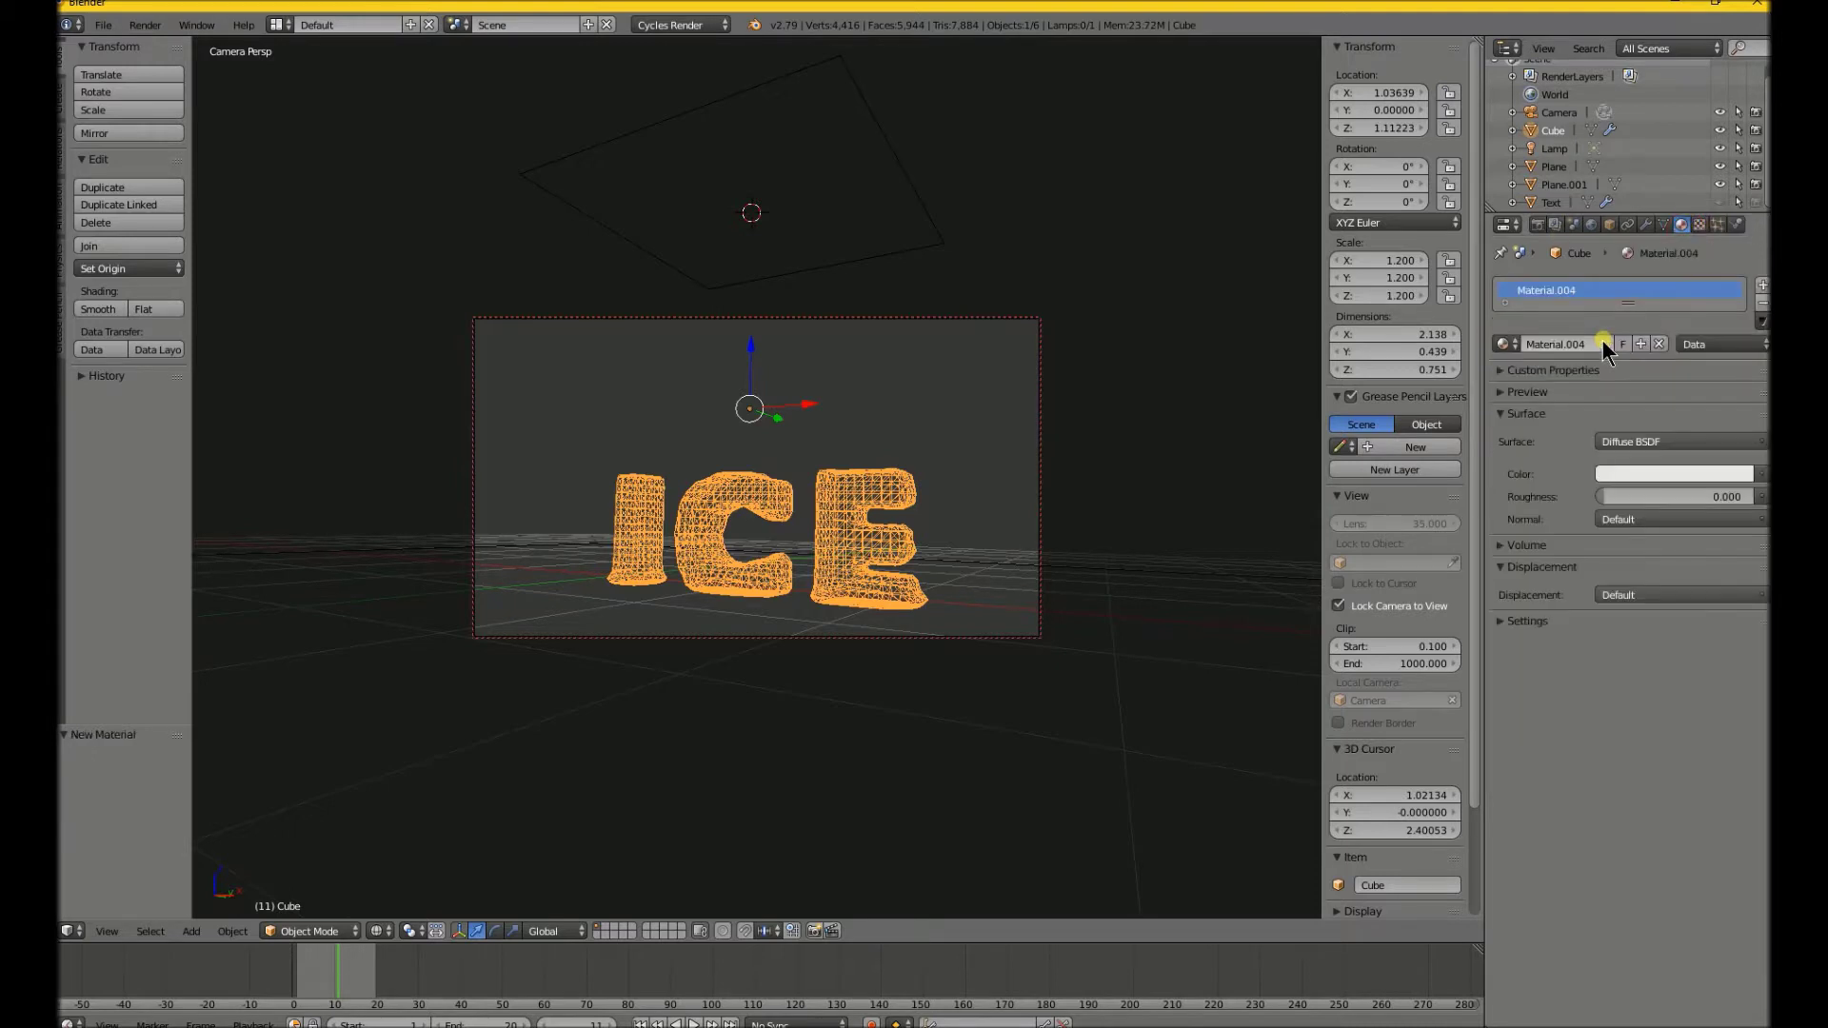
left_click(1656, 447)
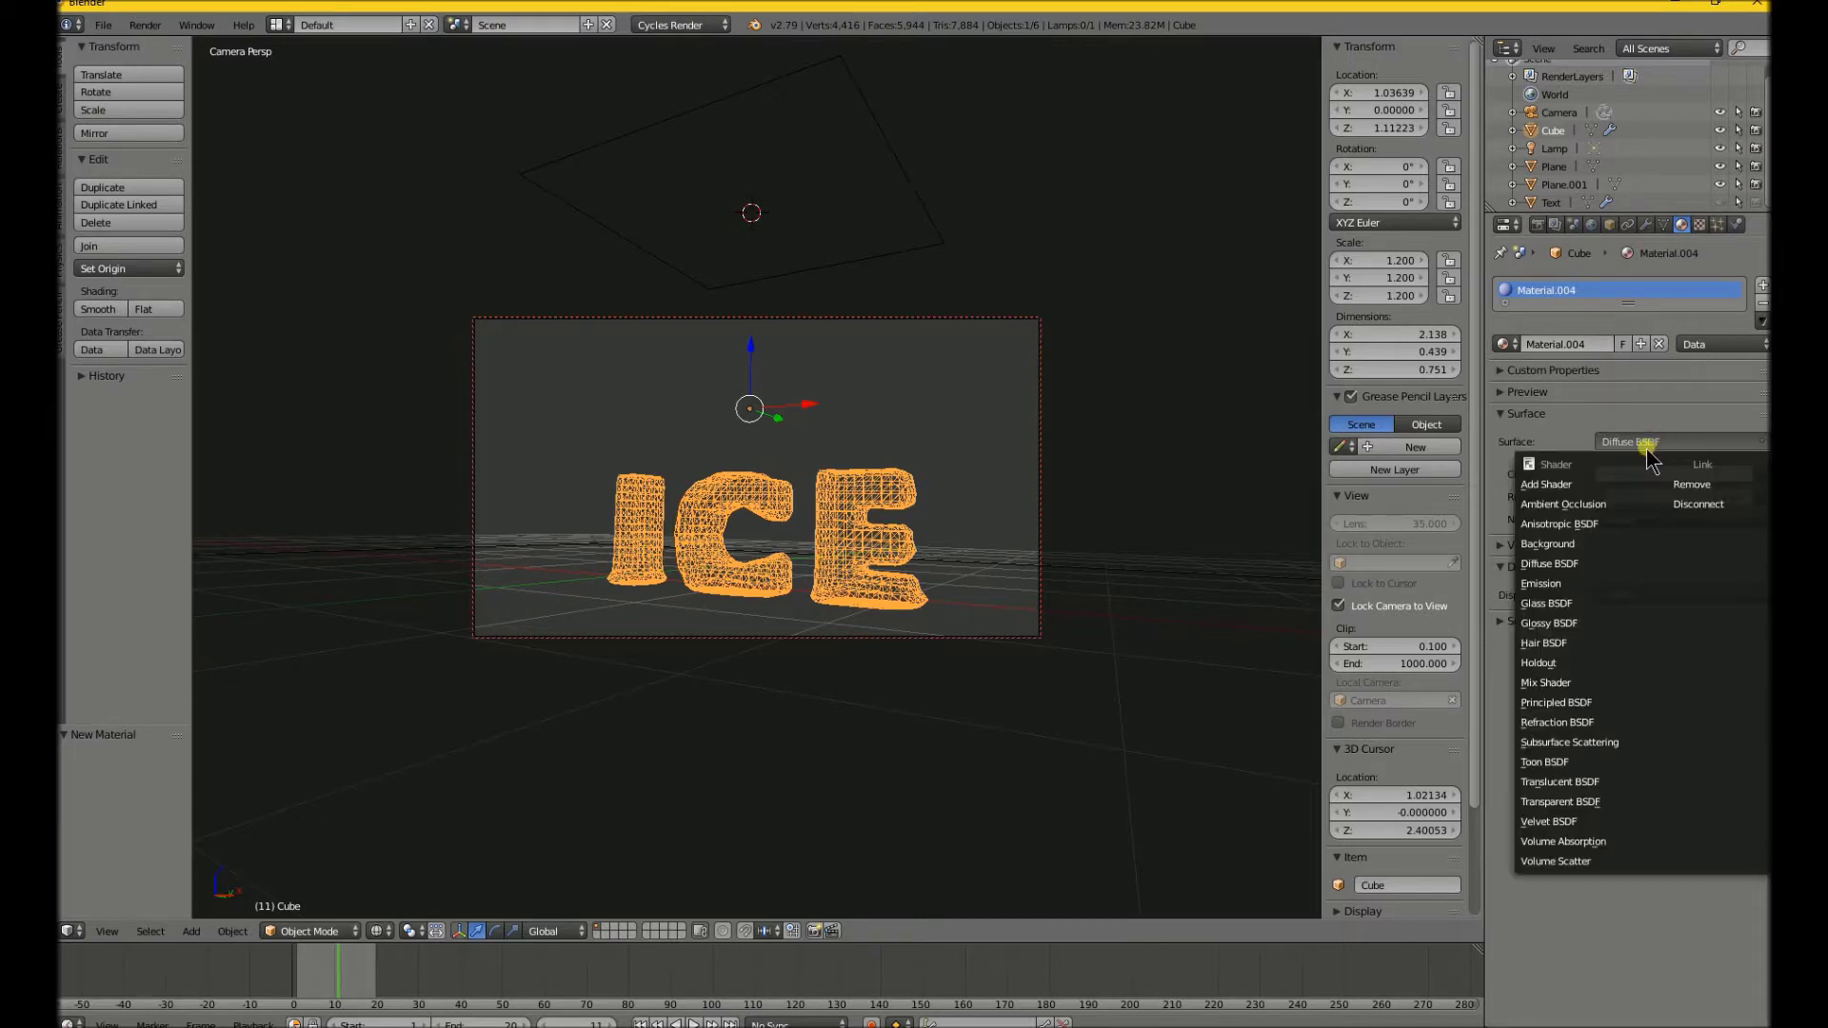
left_click(1580, 603)
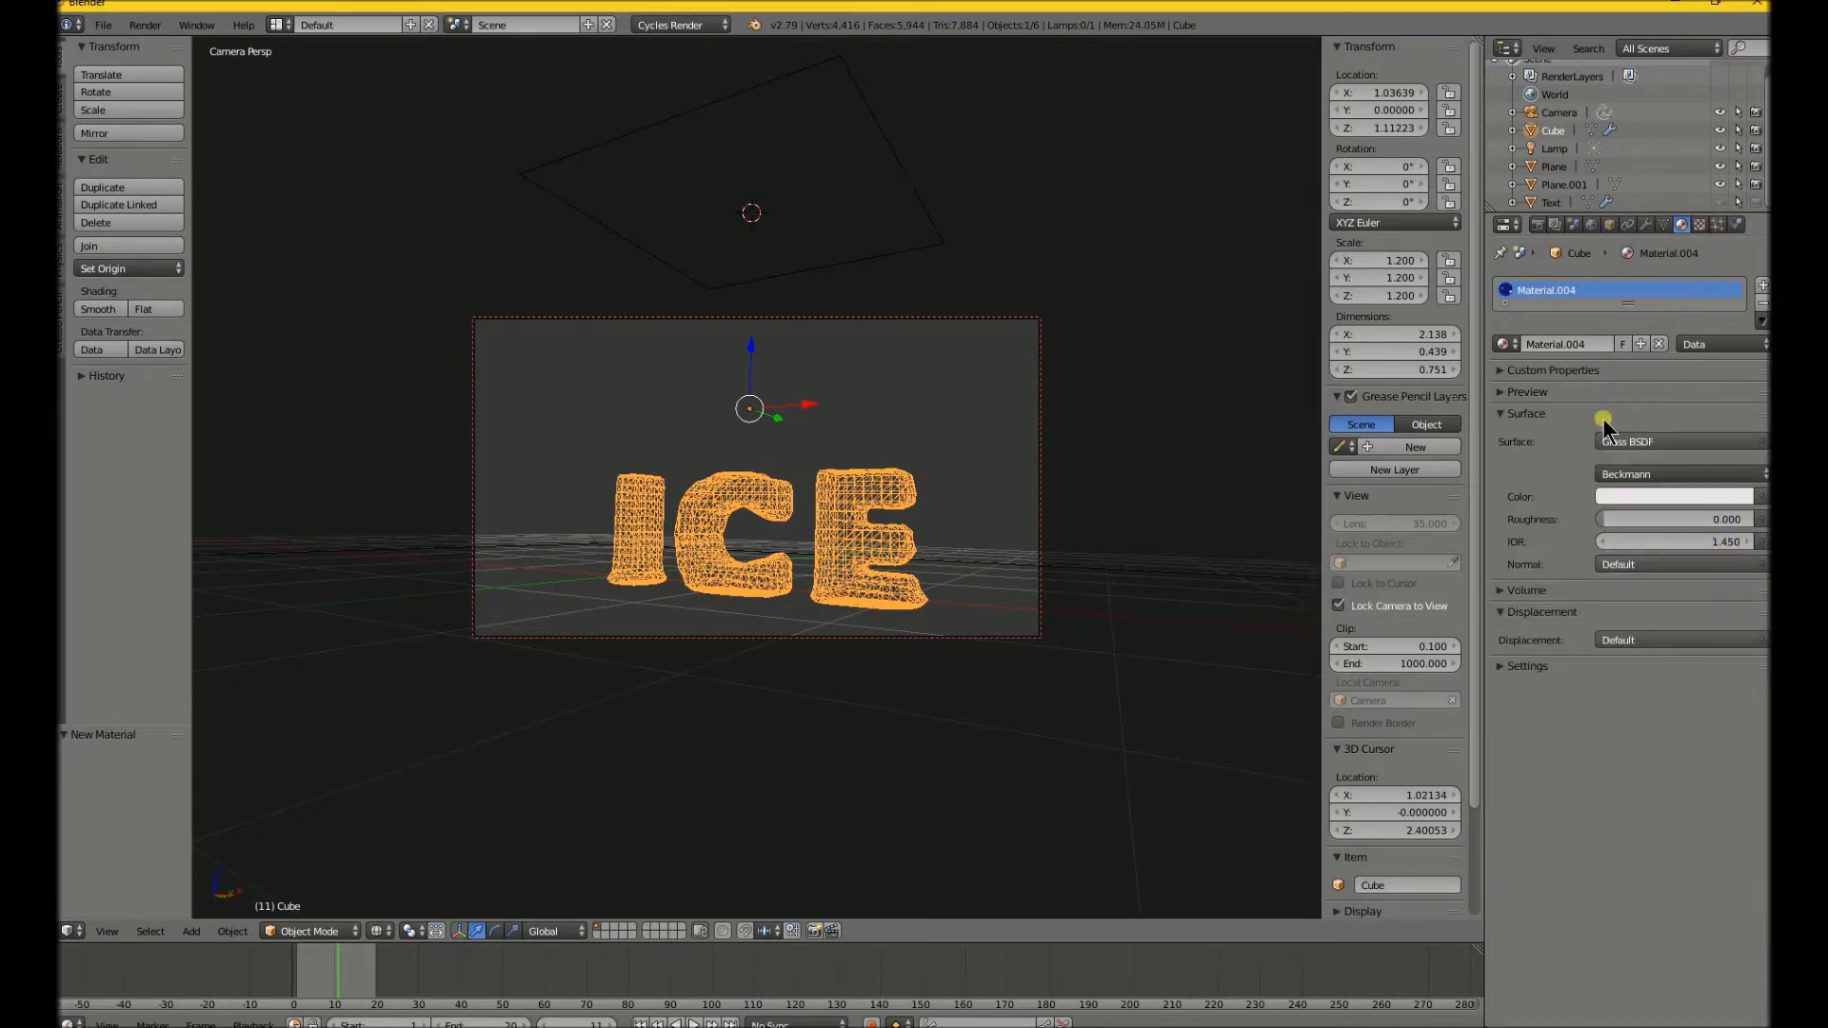
left_click(1581, 390)
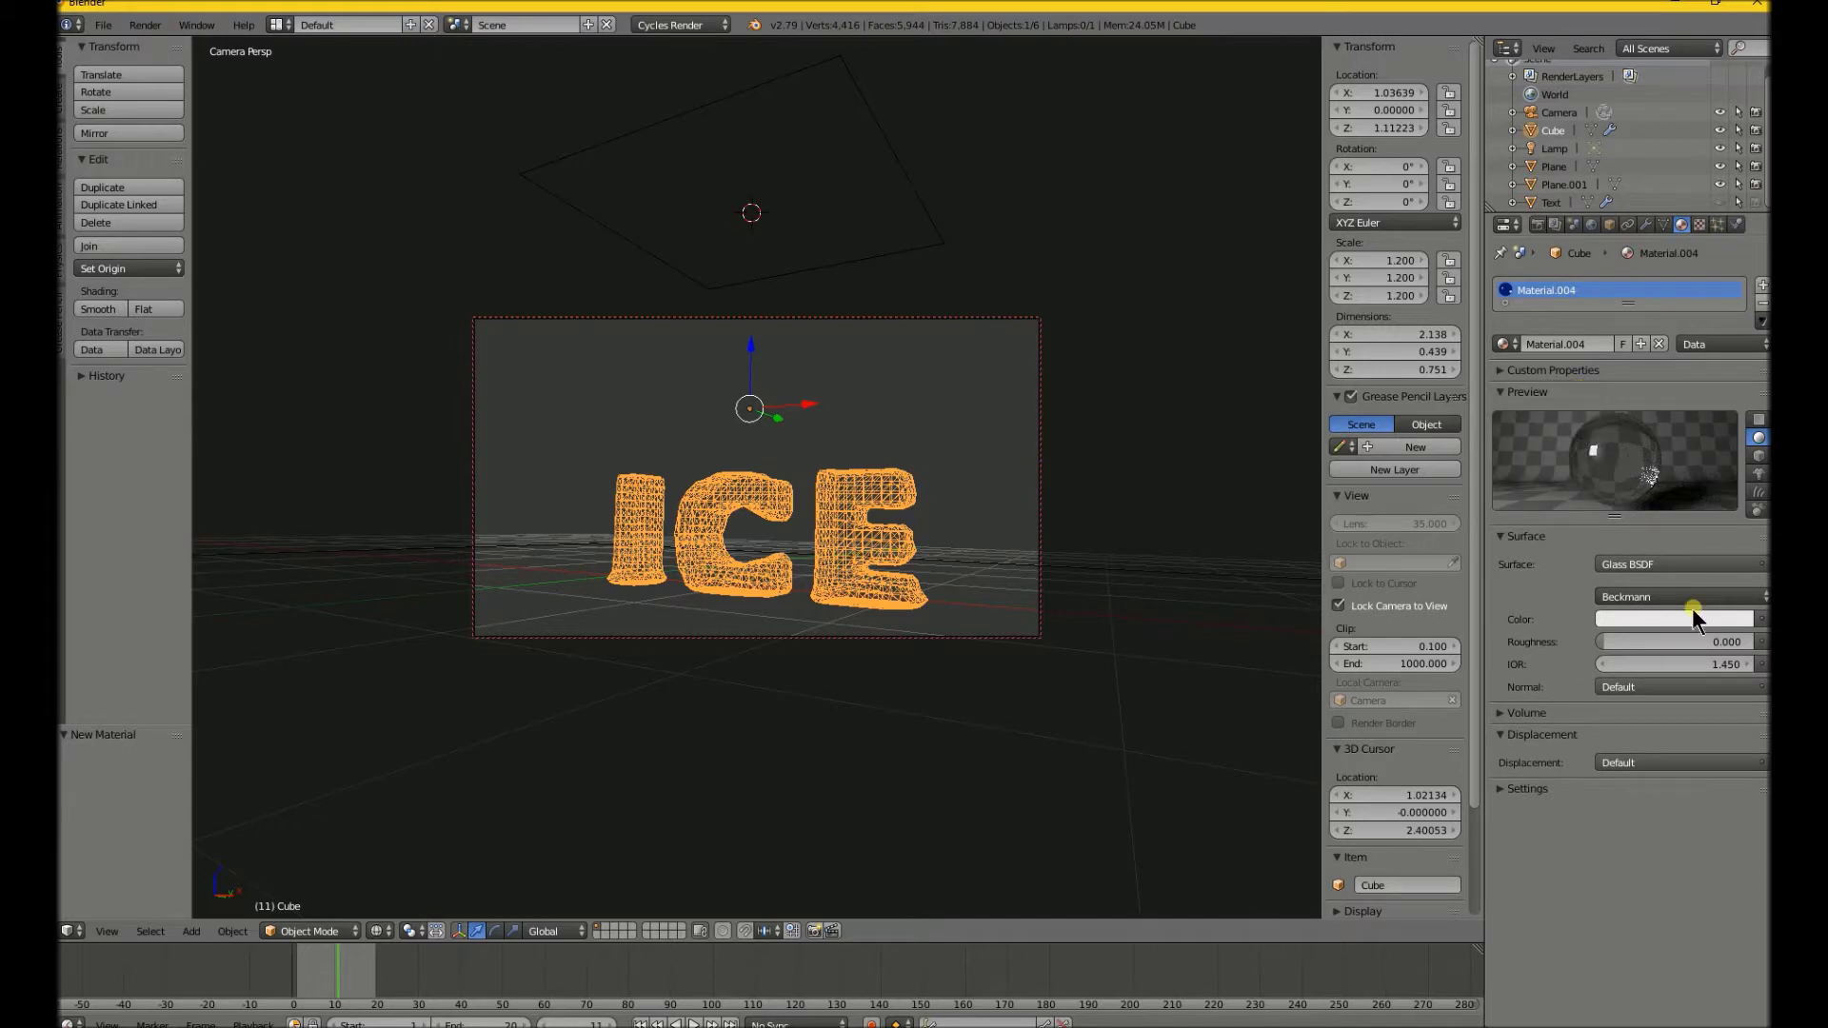
- Try different roughness and IOR values on the glass material, including an IOR of 6.850, and compare them in the preview
left_click_drag(1637, 642, 1720, 643)
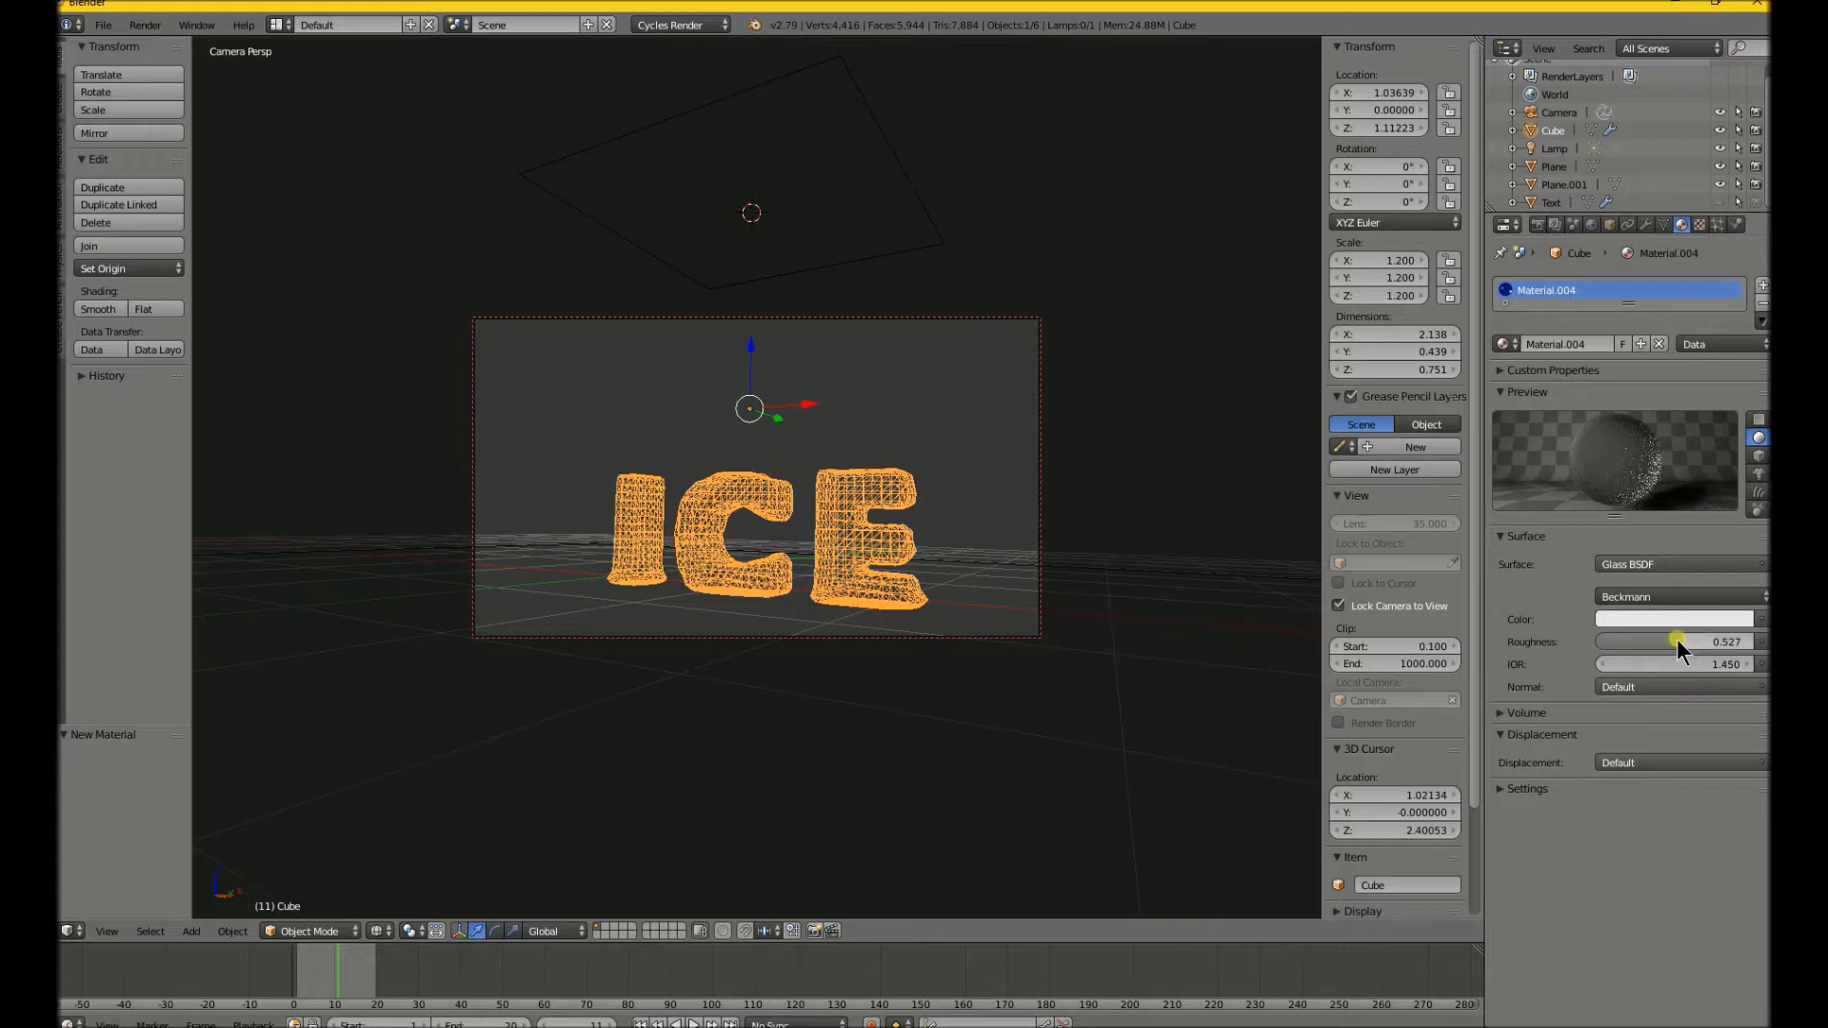
left_click_drag(1677, 640, 1600, 643)
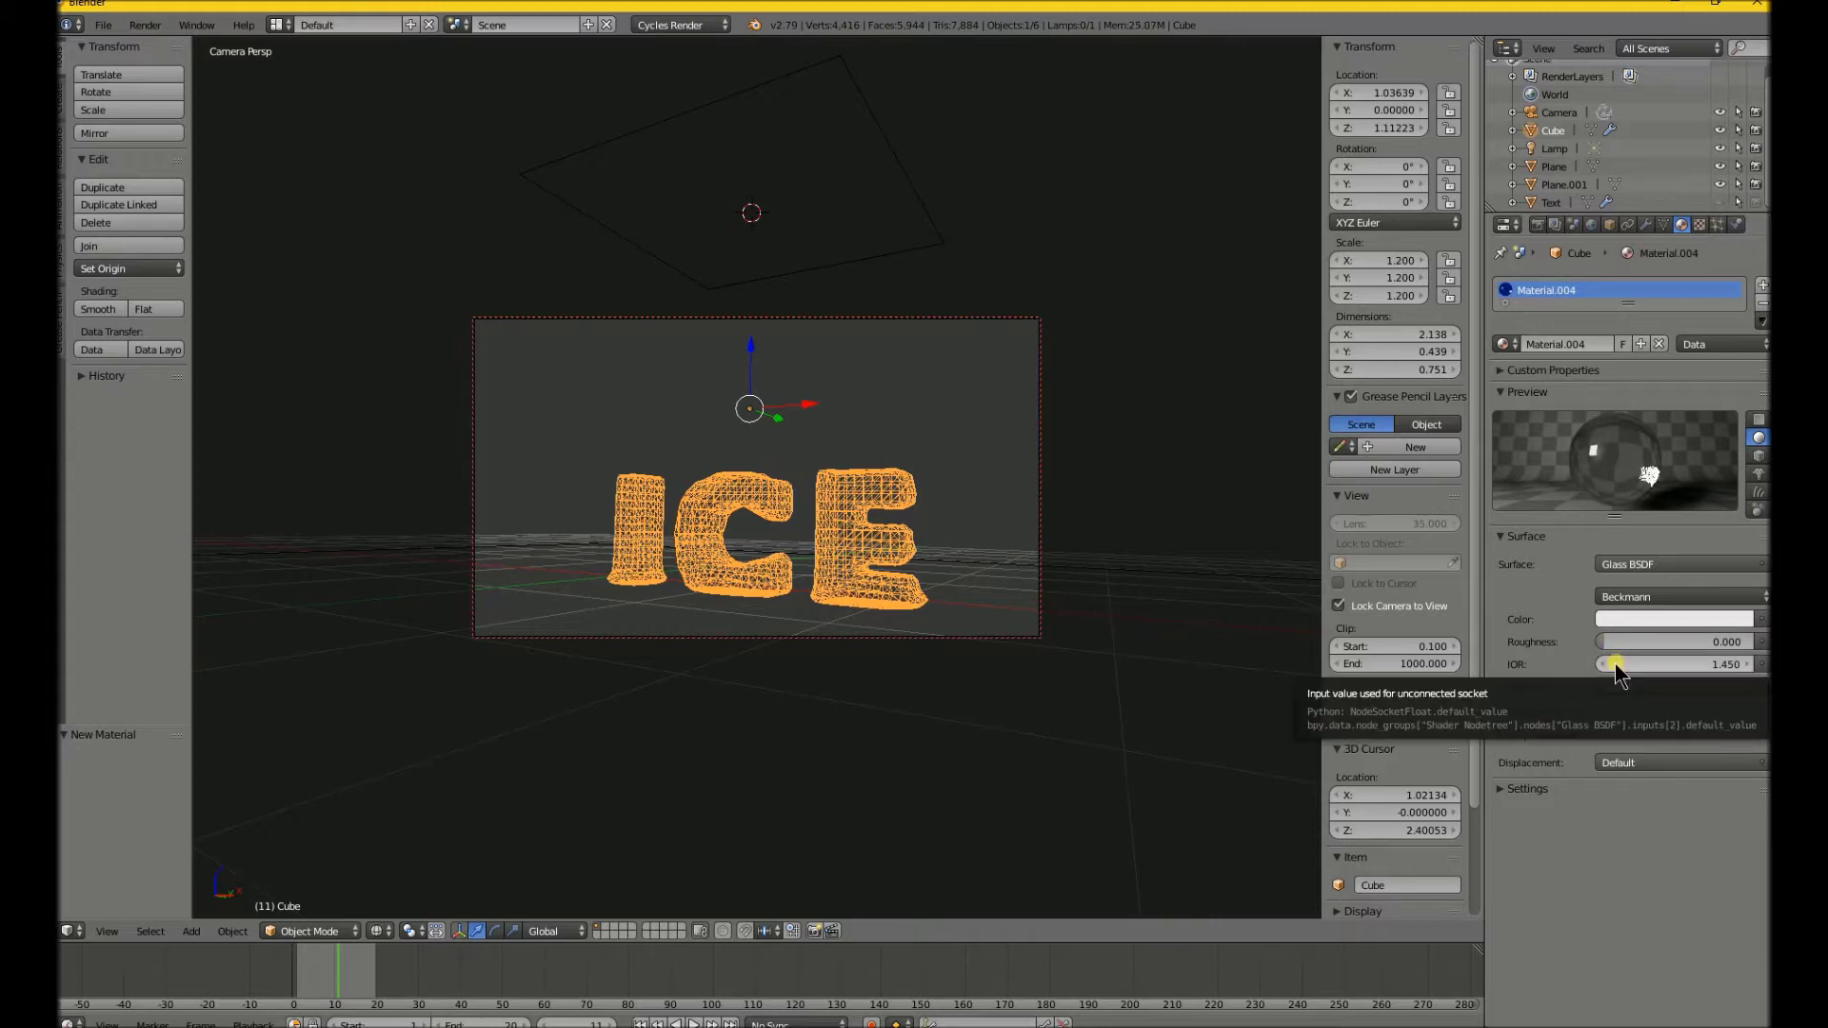
left_click_drag(1618, 661, 1704, 660)
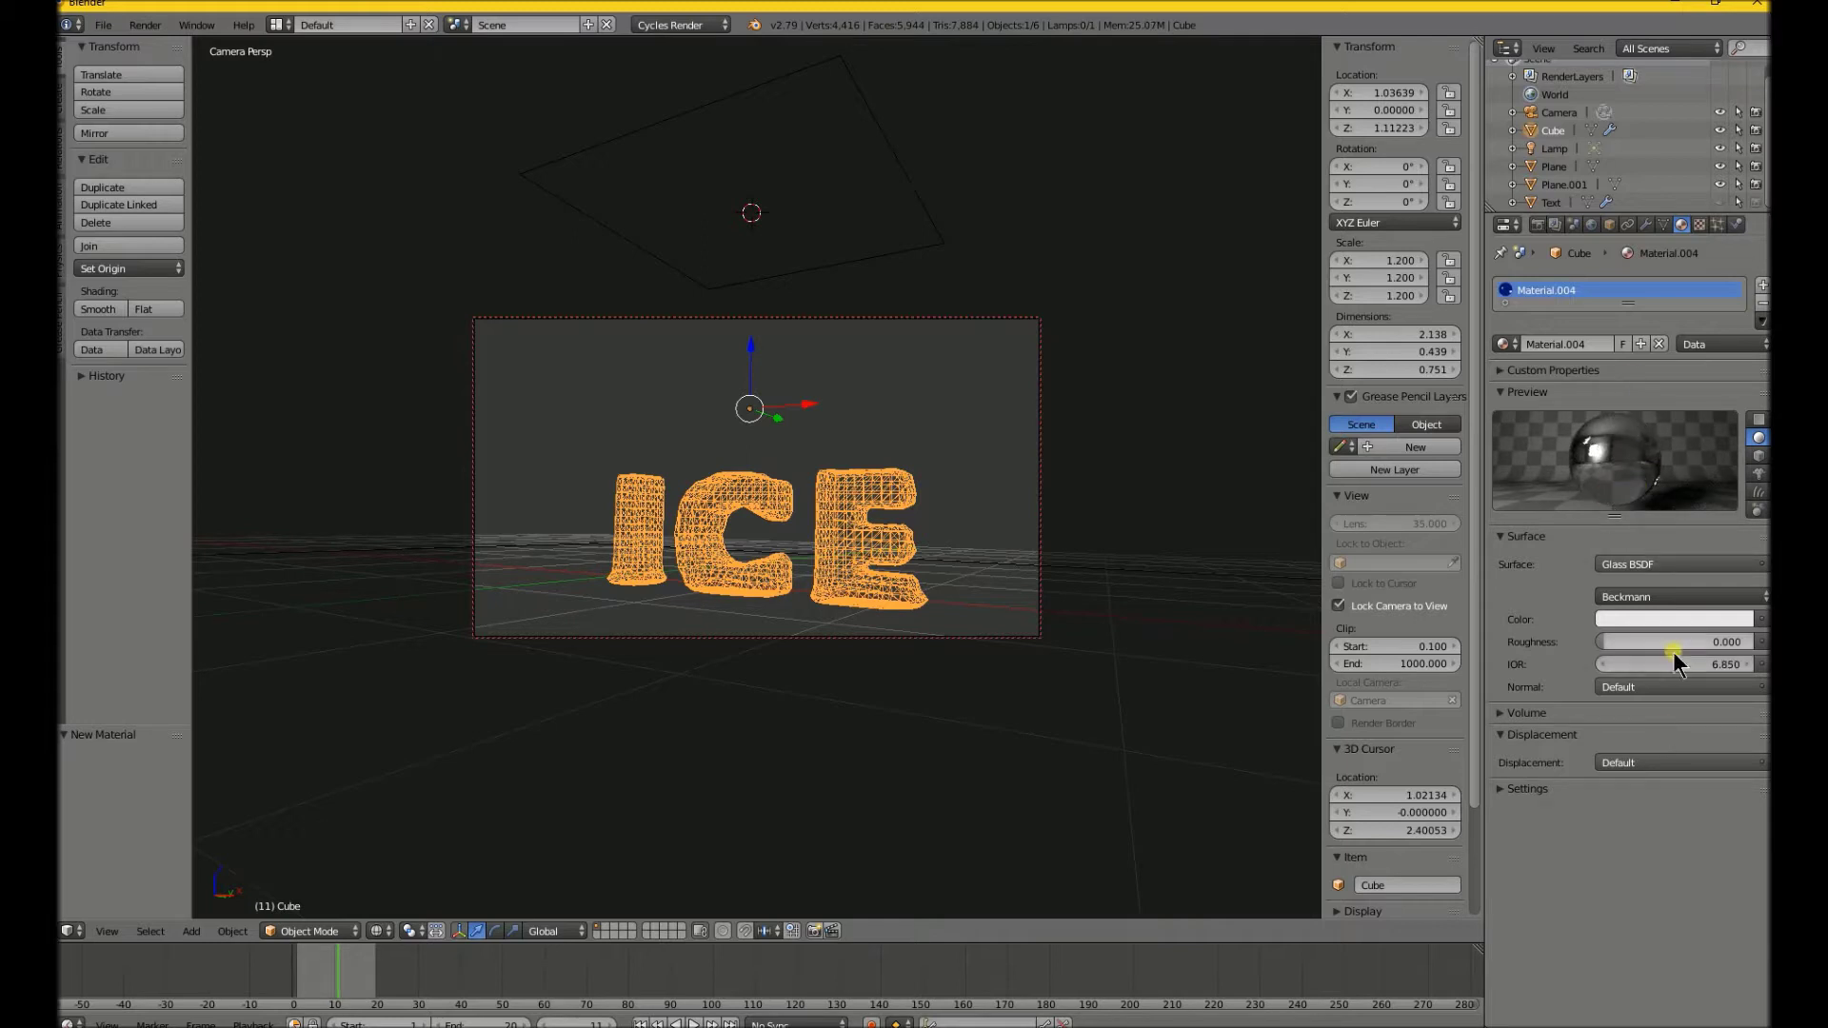
left_click_drag(1676, 660, 1675, 660)
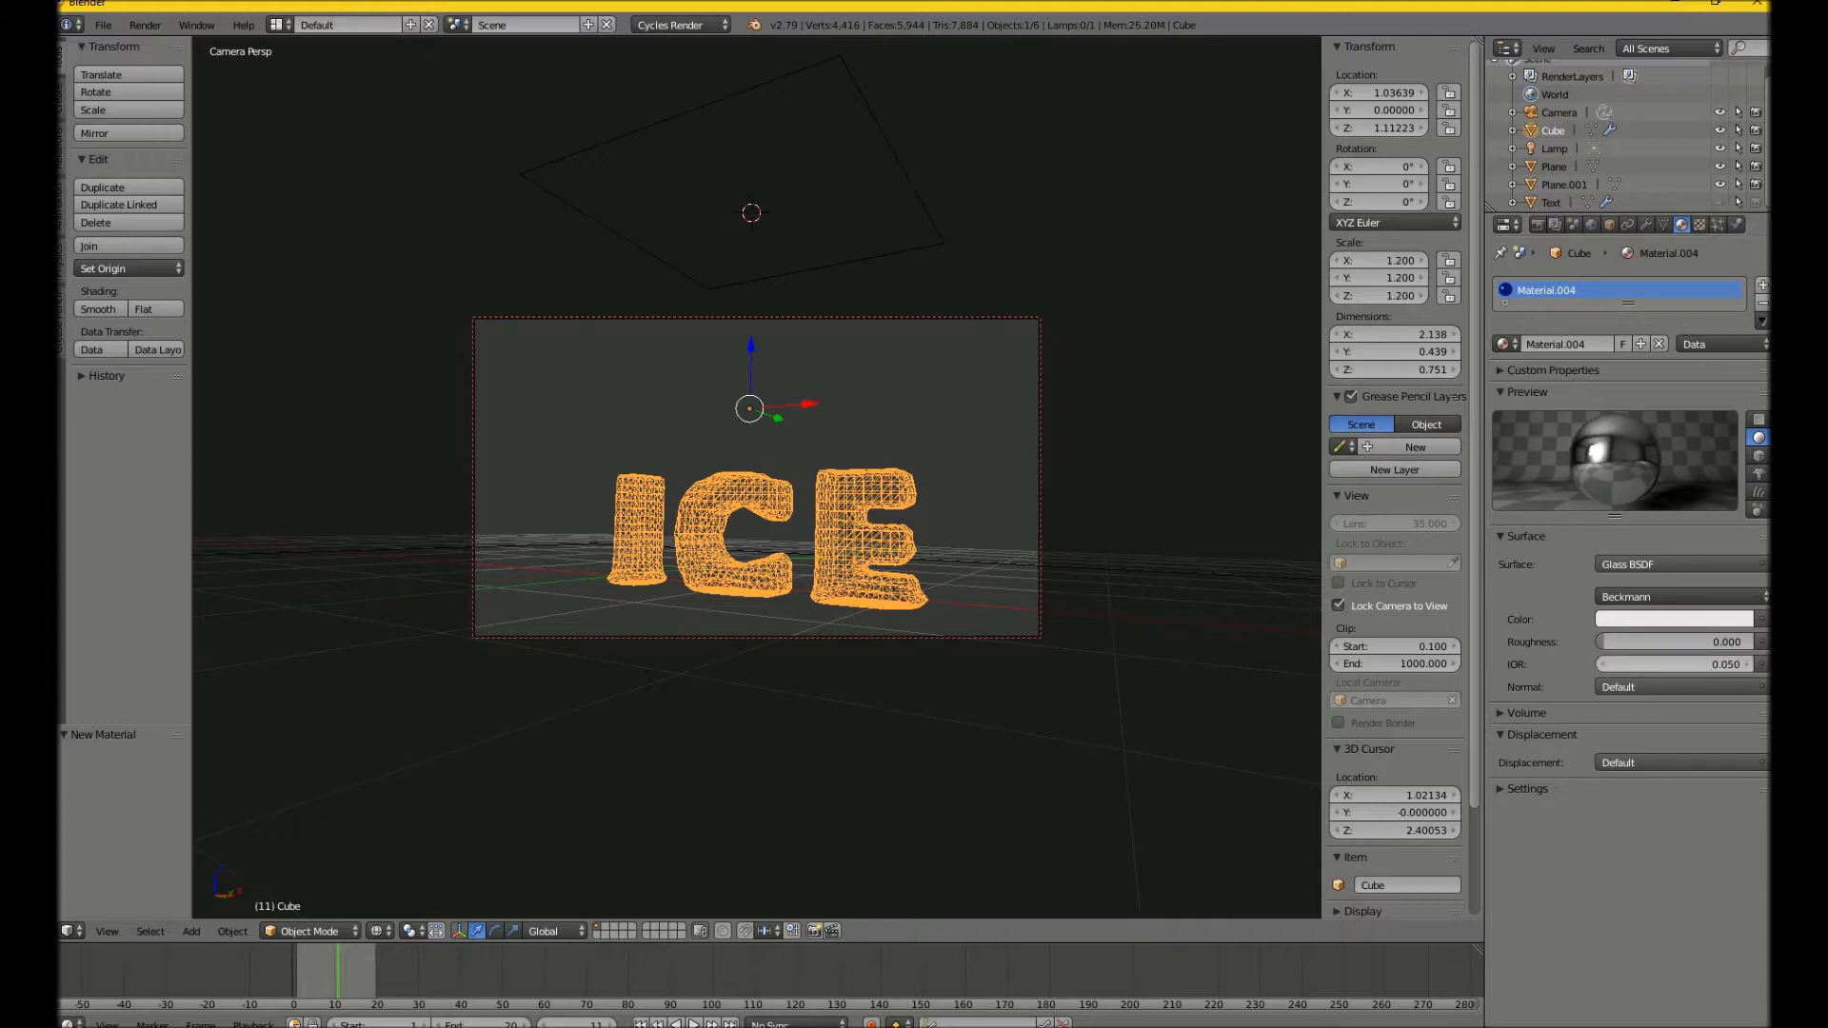
- Undo the trial IOR and roughness changes on the glass material
left_click(1747, 664)
left_click(1747, 664)
key("ctrl+z")
left_click_drag(1746, 665, 1746, 664)
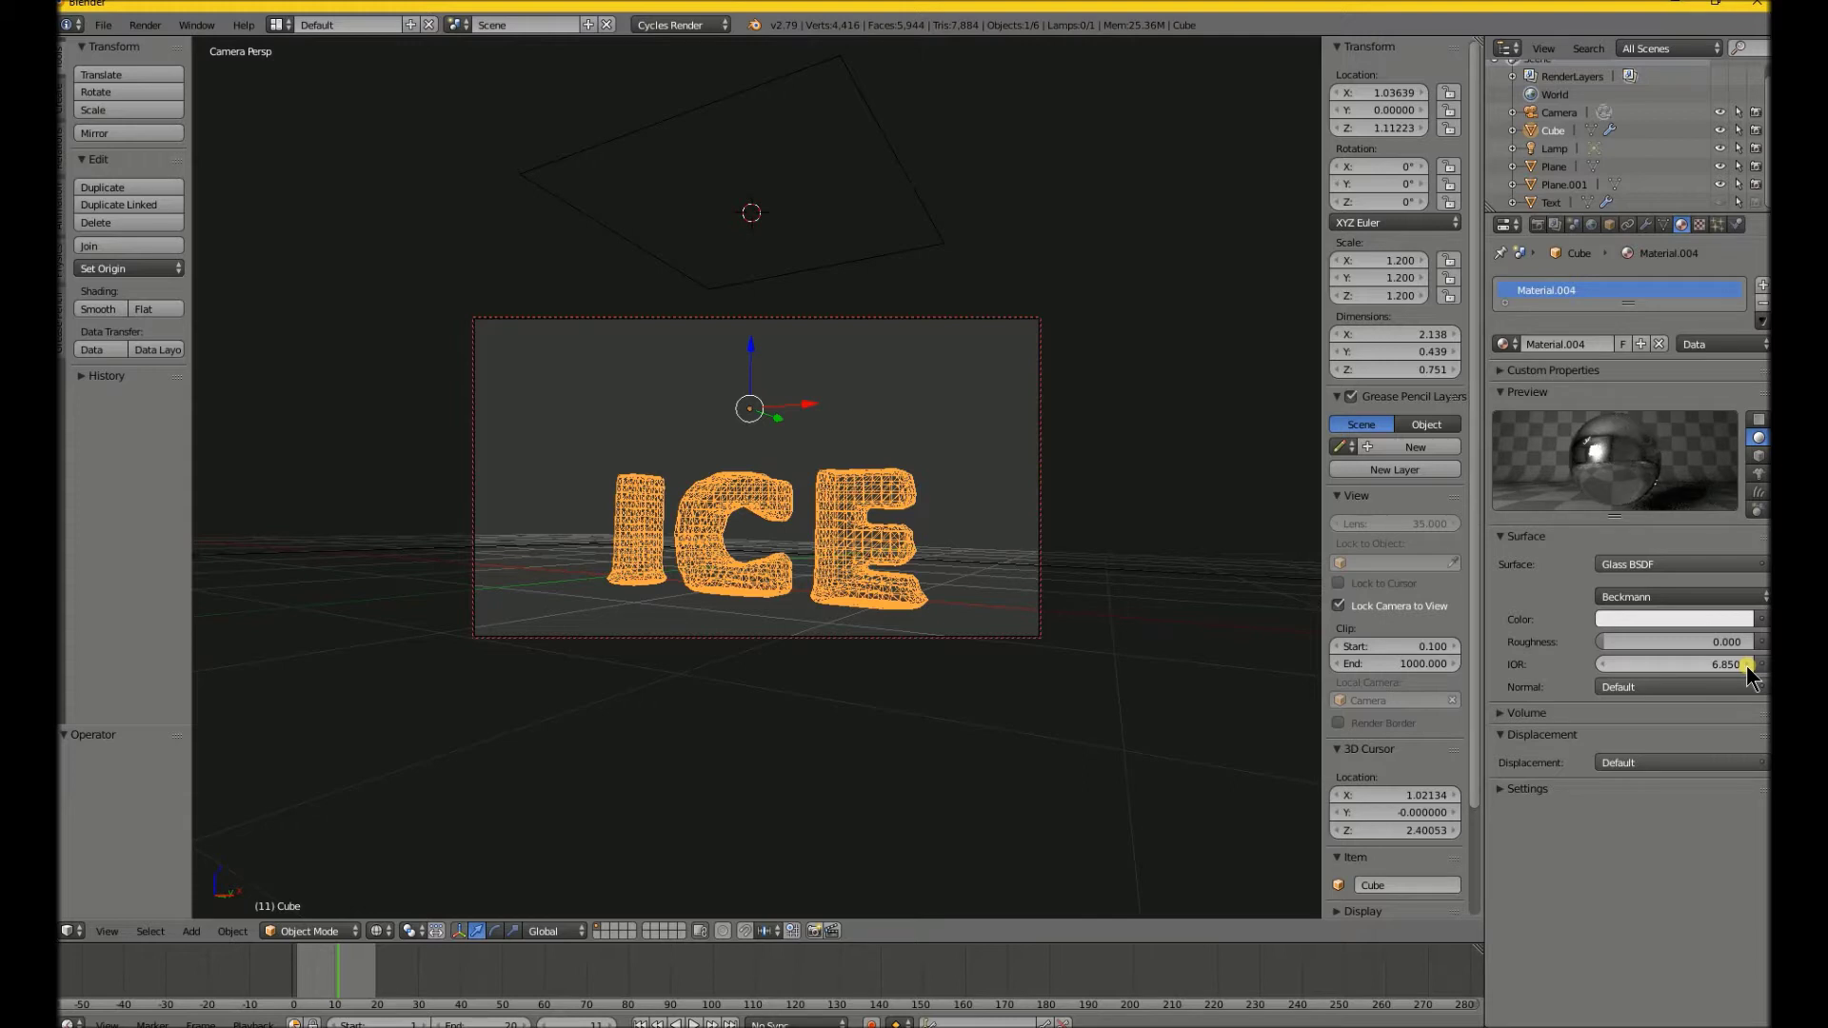
key("ctrl+z")
key("ctrl+z")
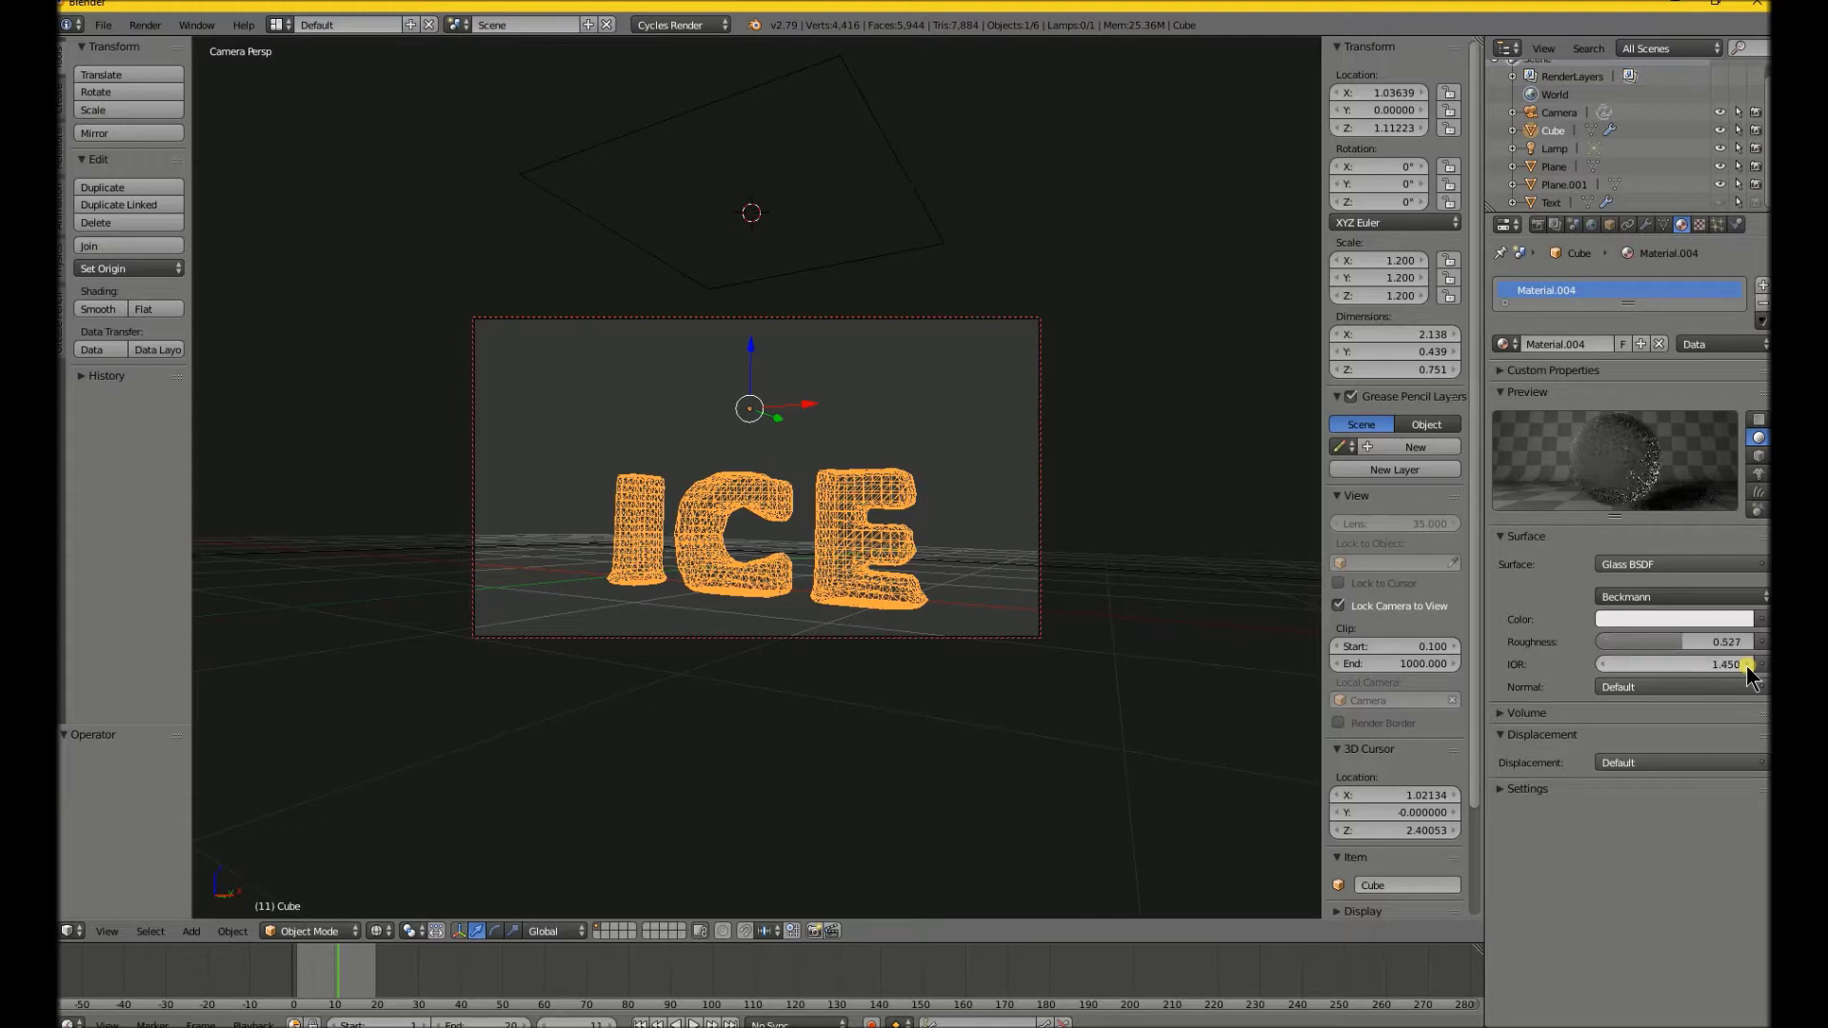
- Set the glass material's roughness to 0.000
left_click(1472, 636)
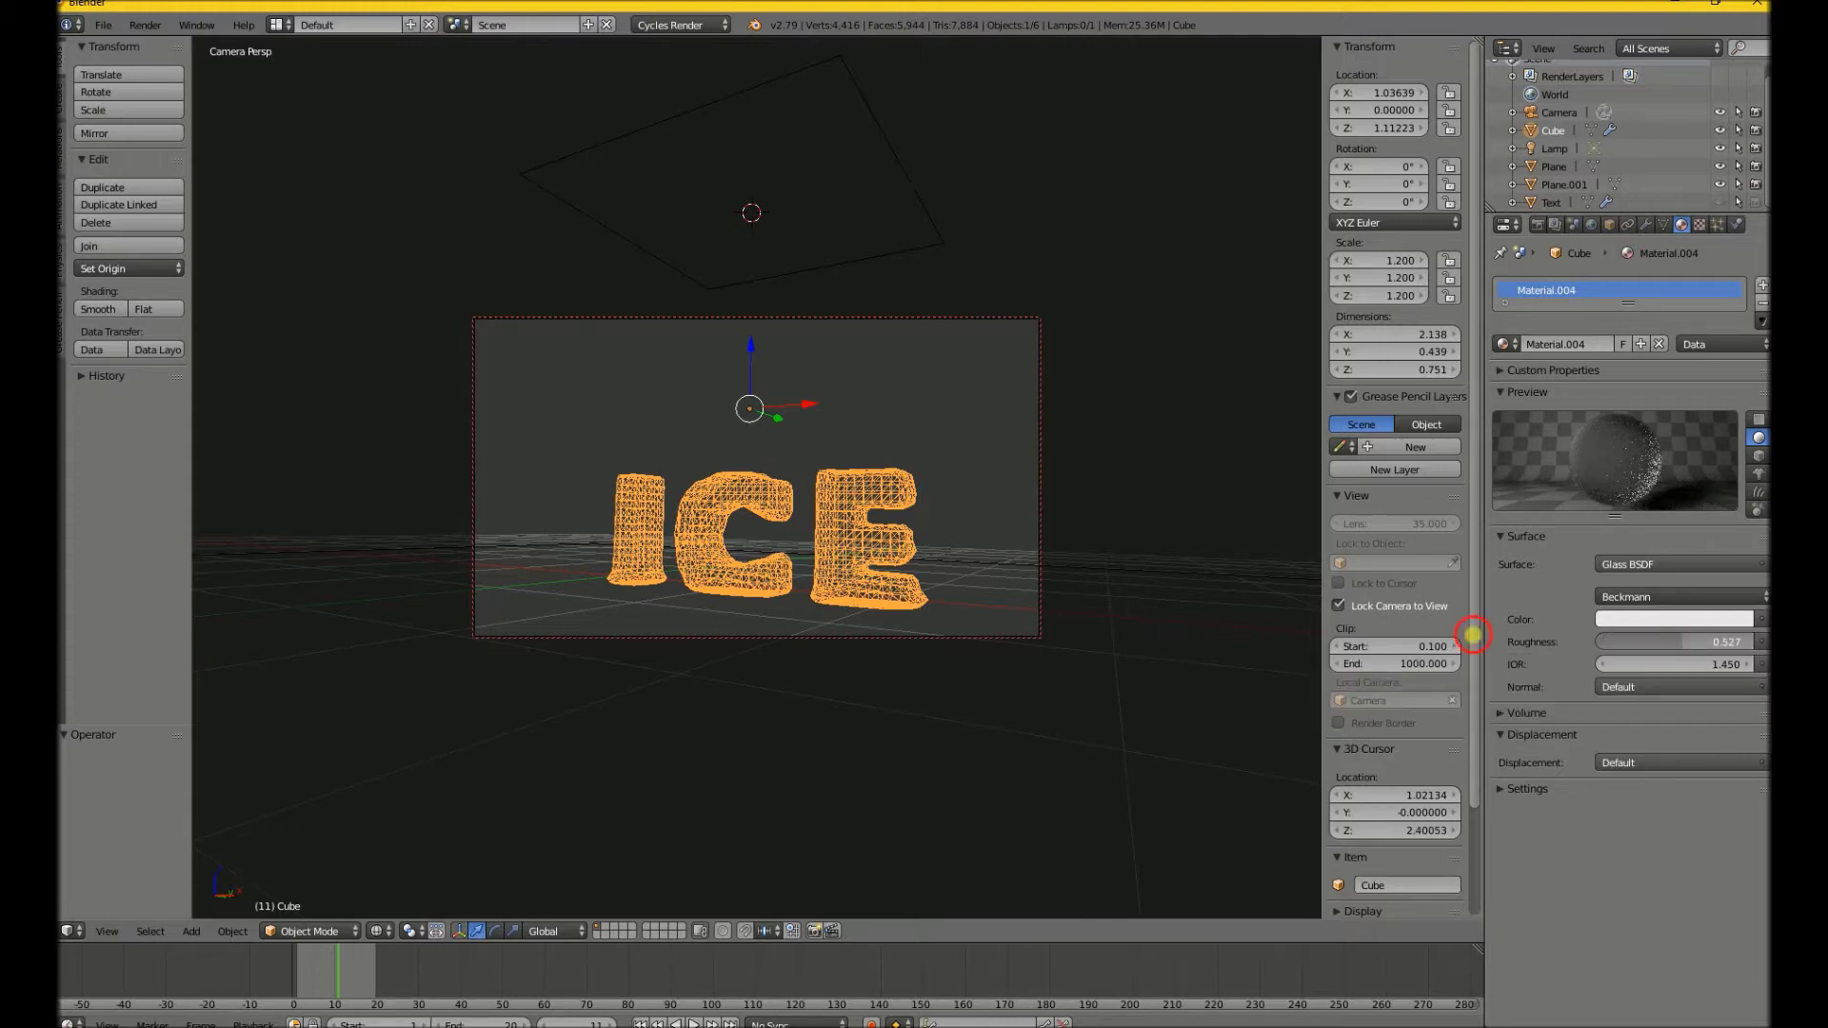
left_click(1652, 643)
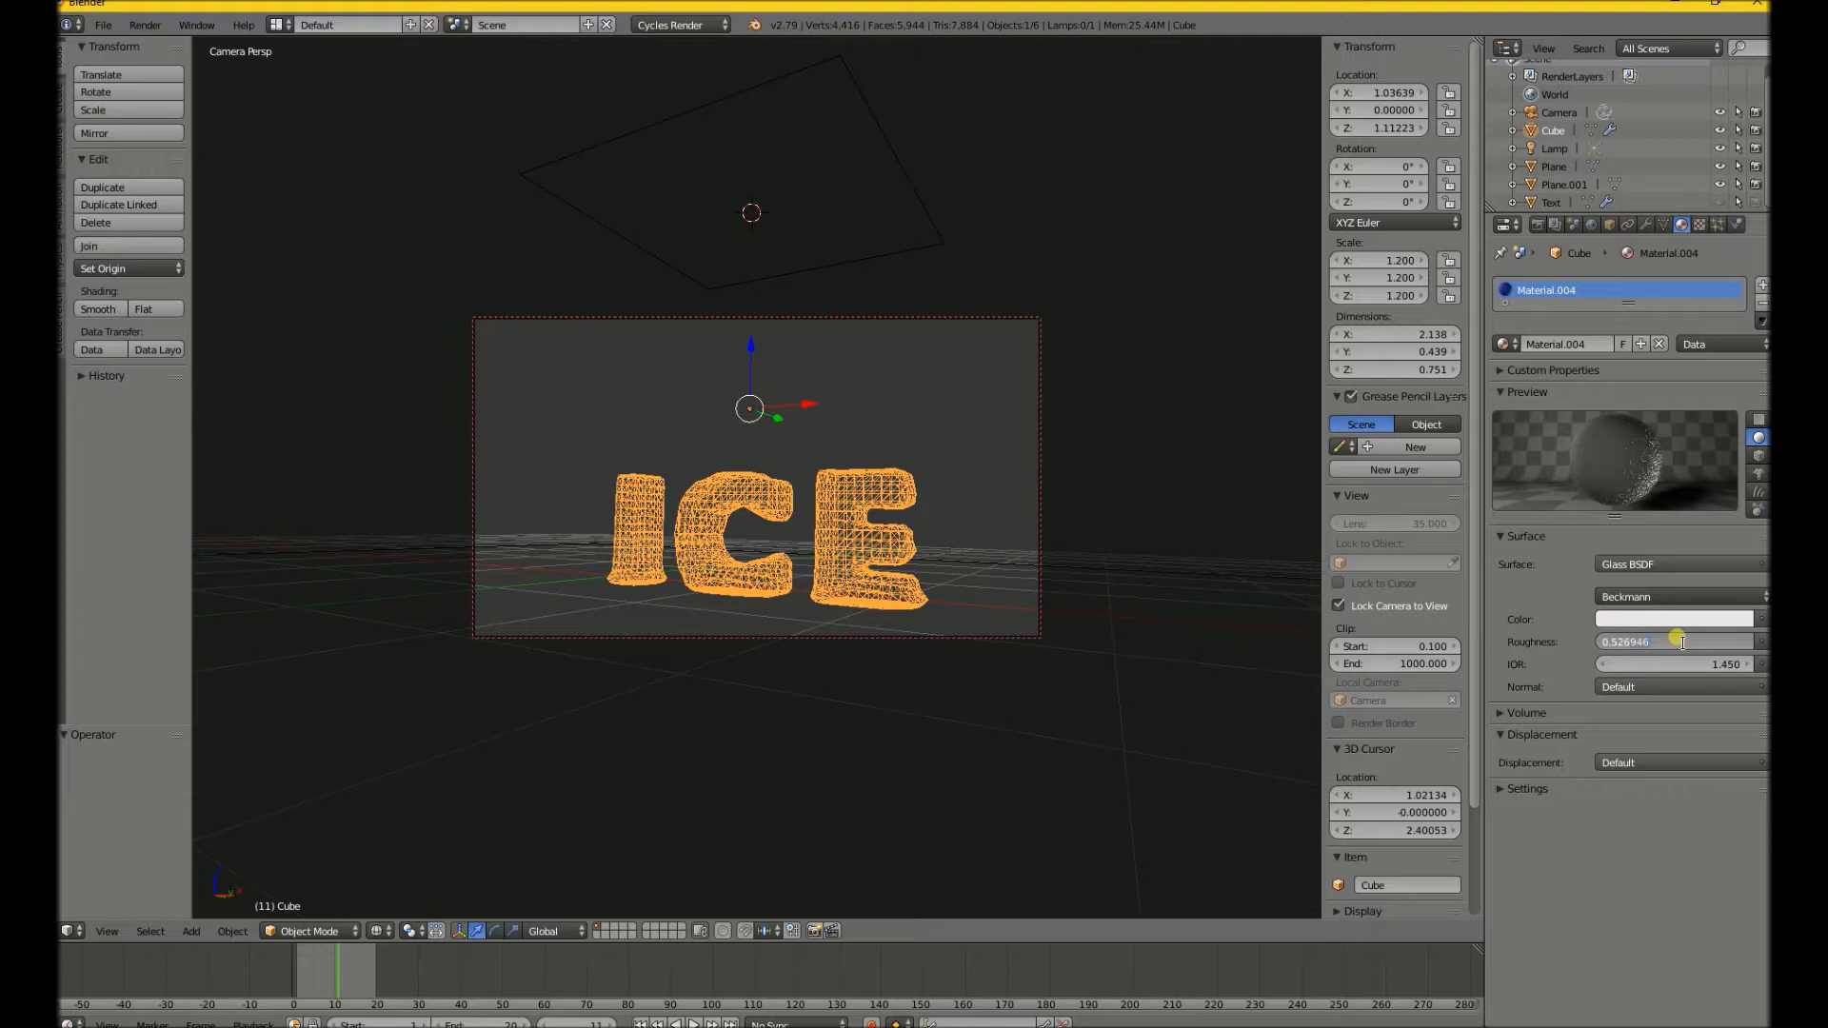
left_click(1625, 867)
left_click_drag(1714, 642, 1616, 641)
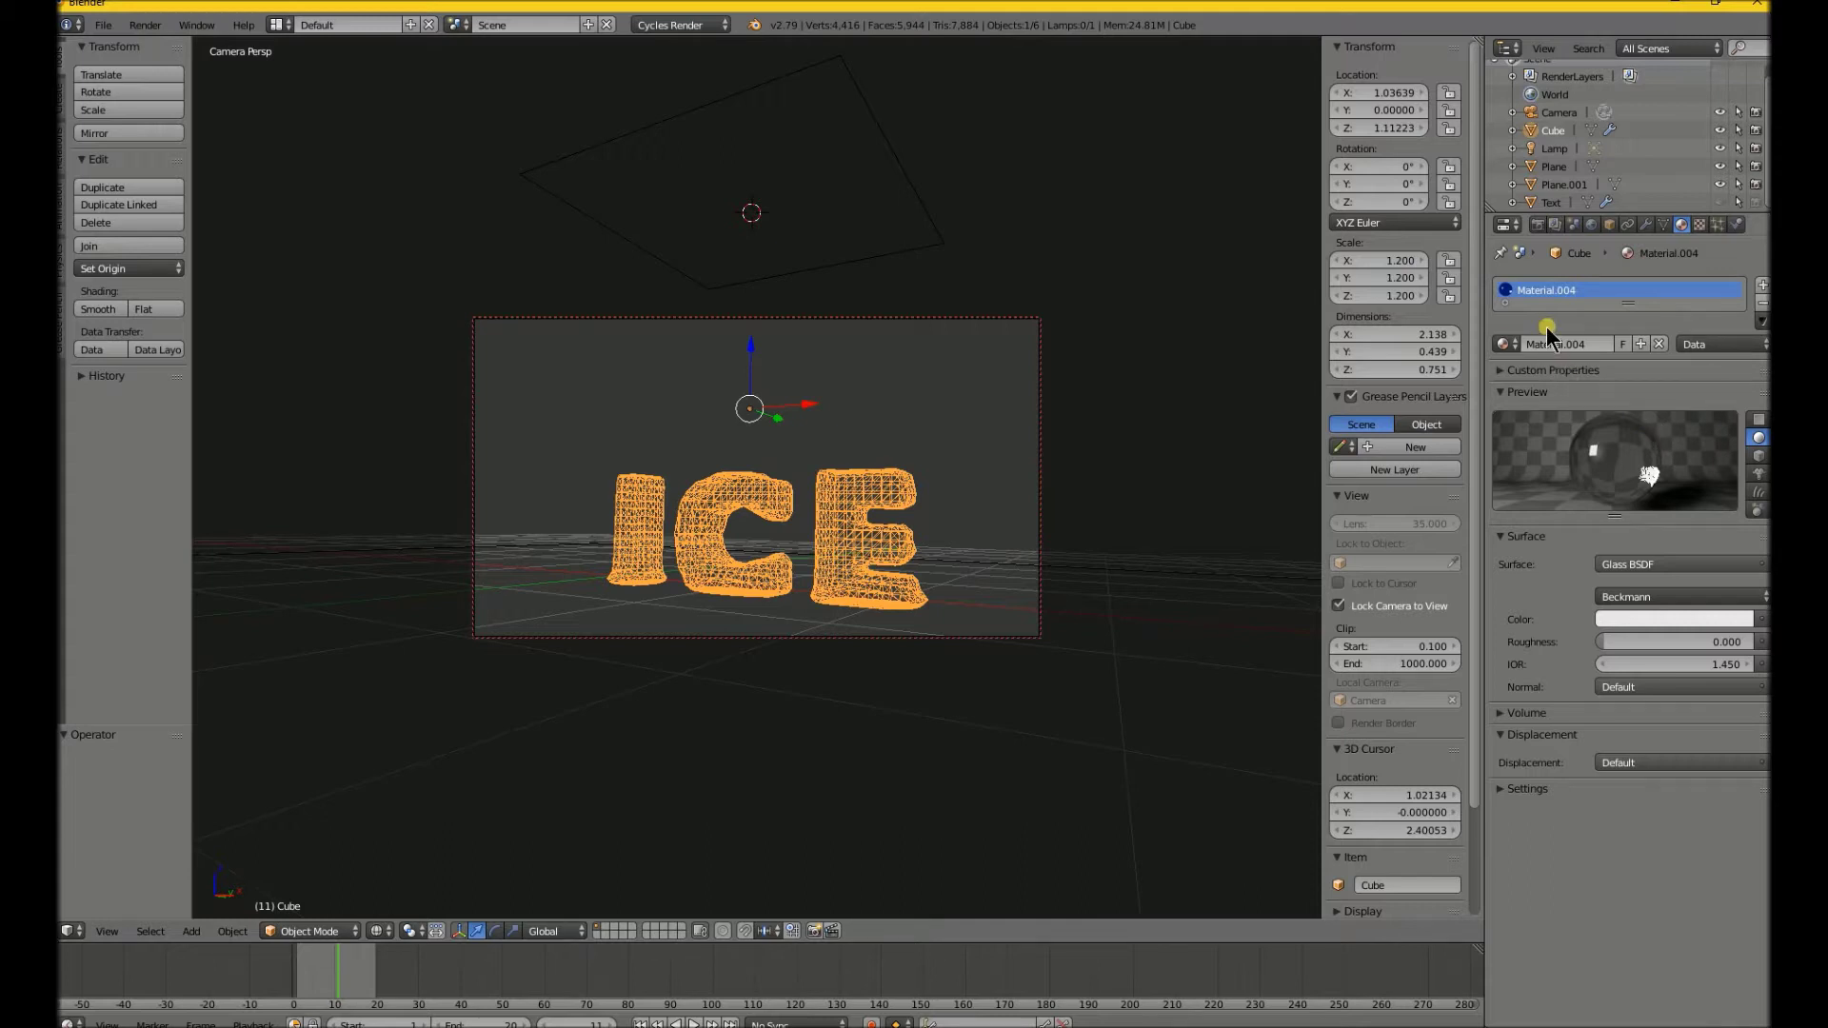
- Review the render dimensions and sampling settings, and render the current frame as a still image
left_click(1538, 227)
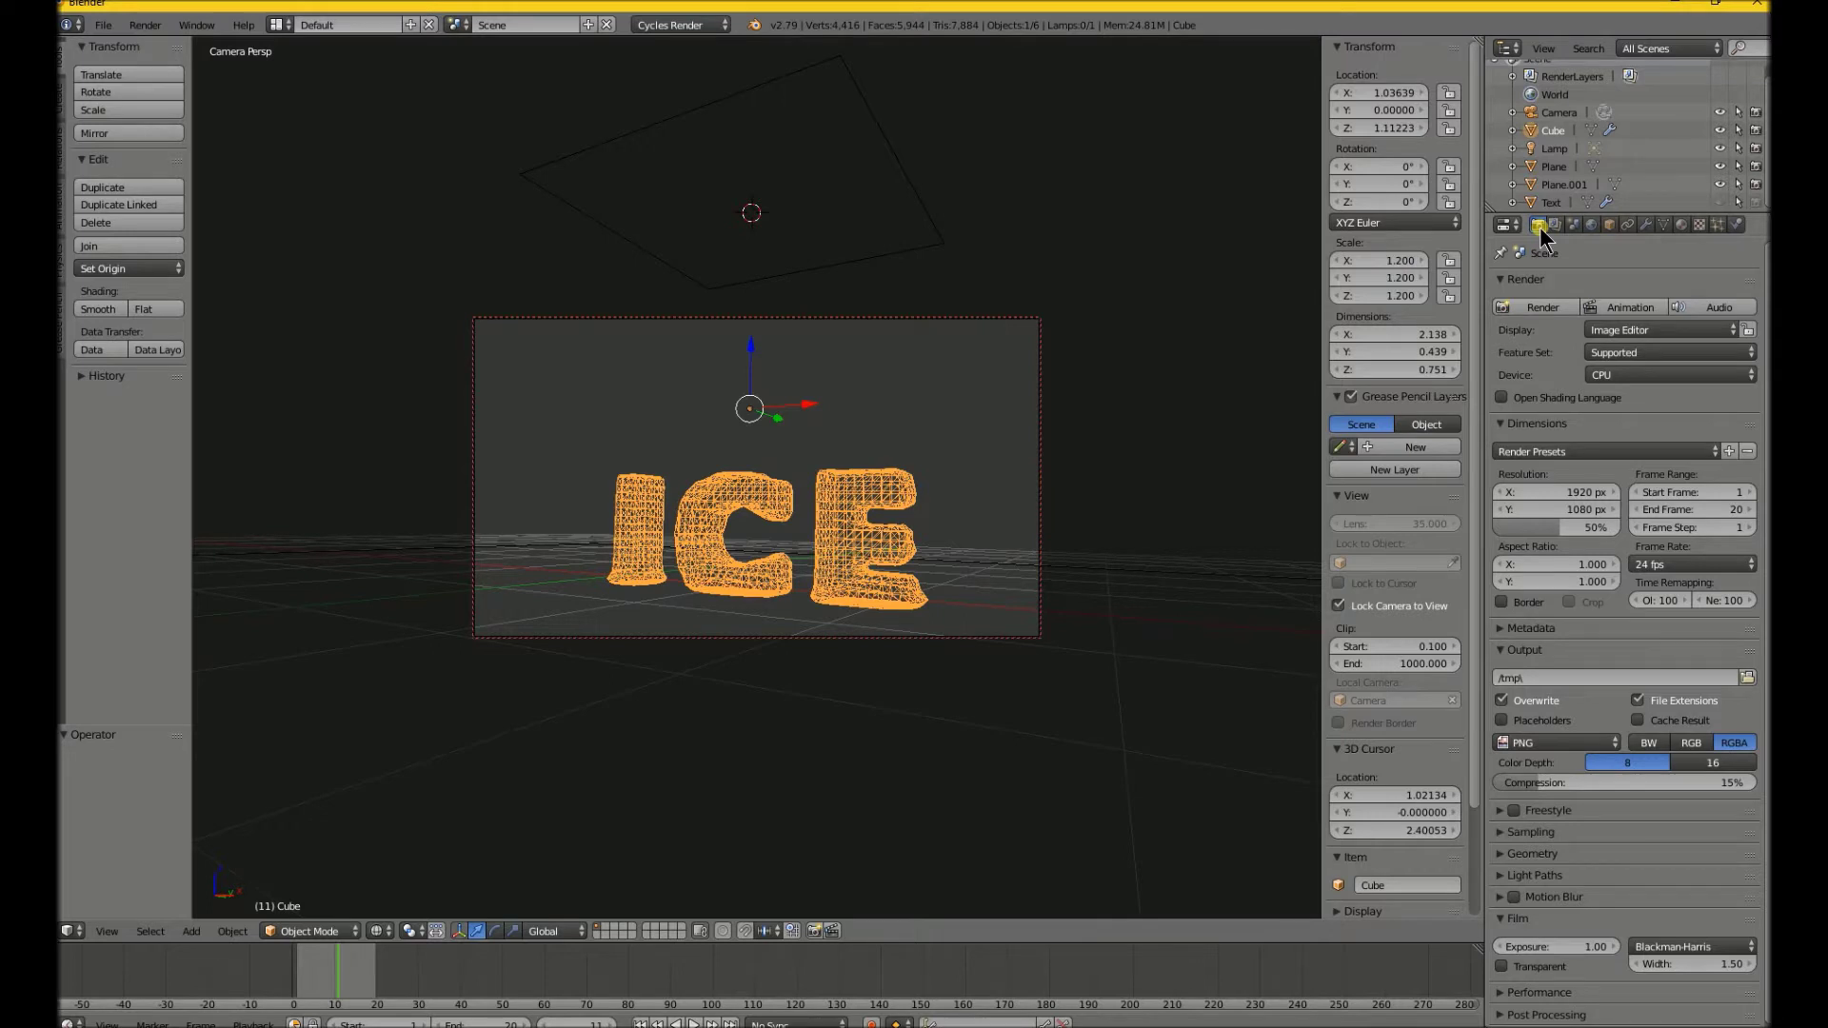
scroll(1712, 752, "down", 1)
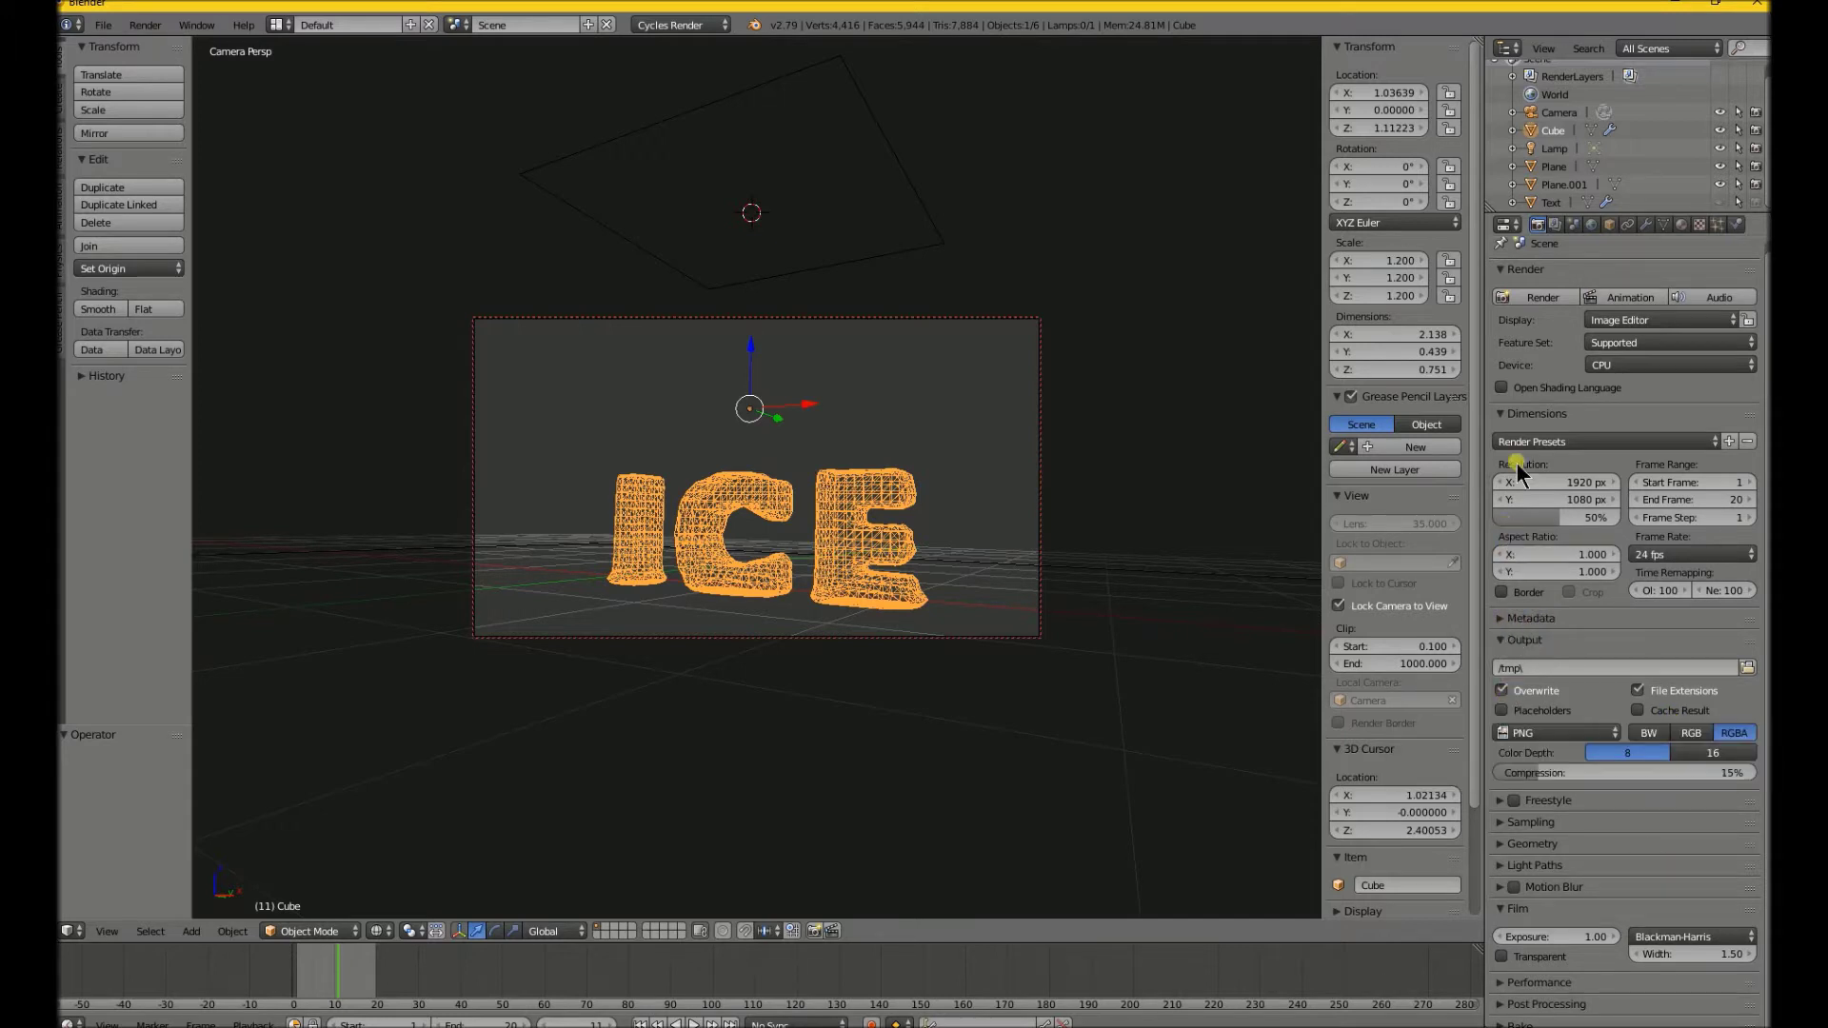
left_click(1514, 823)
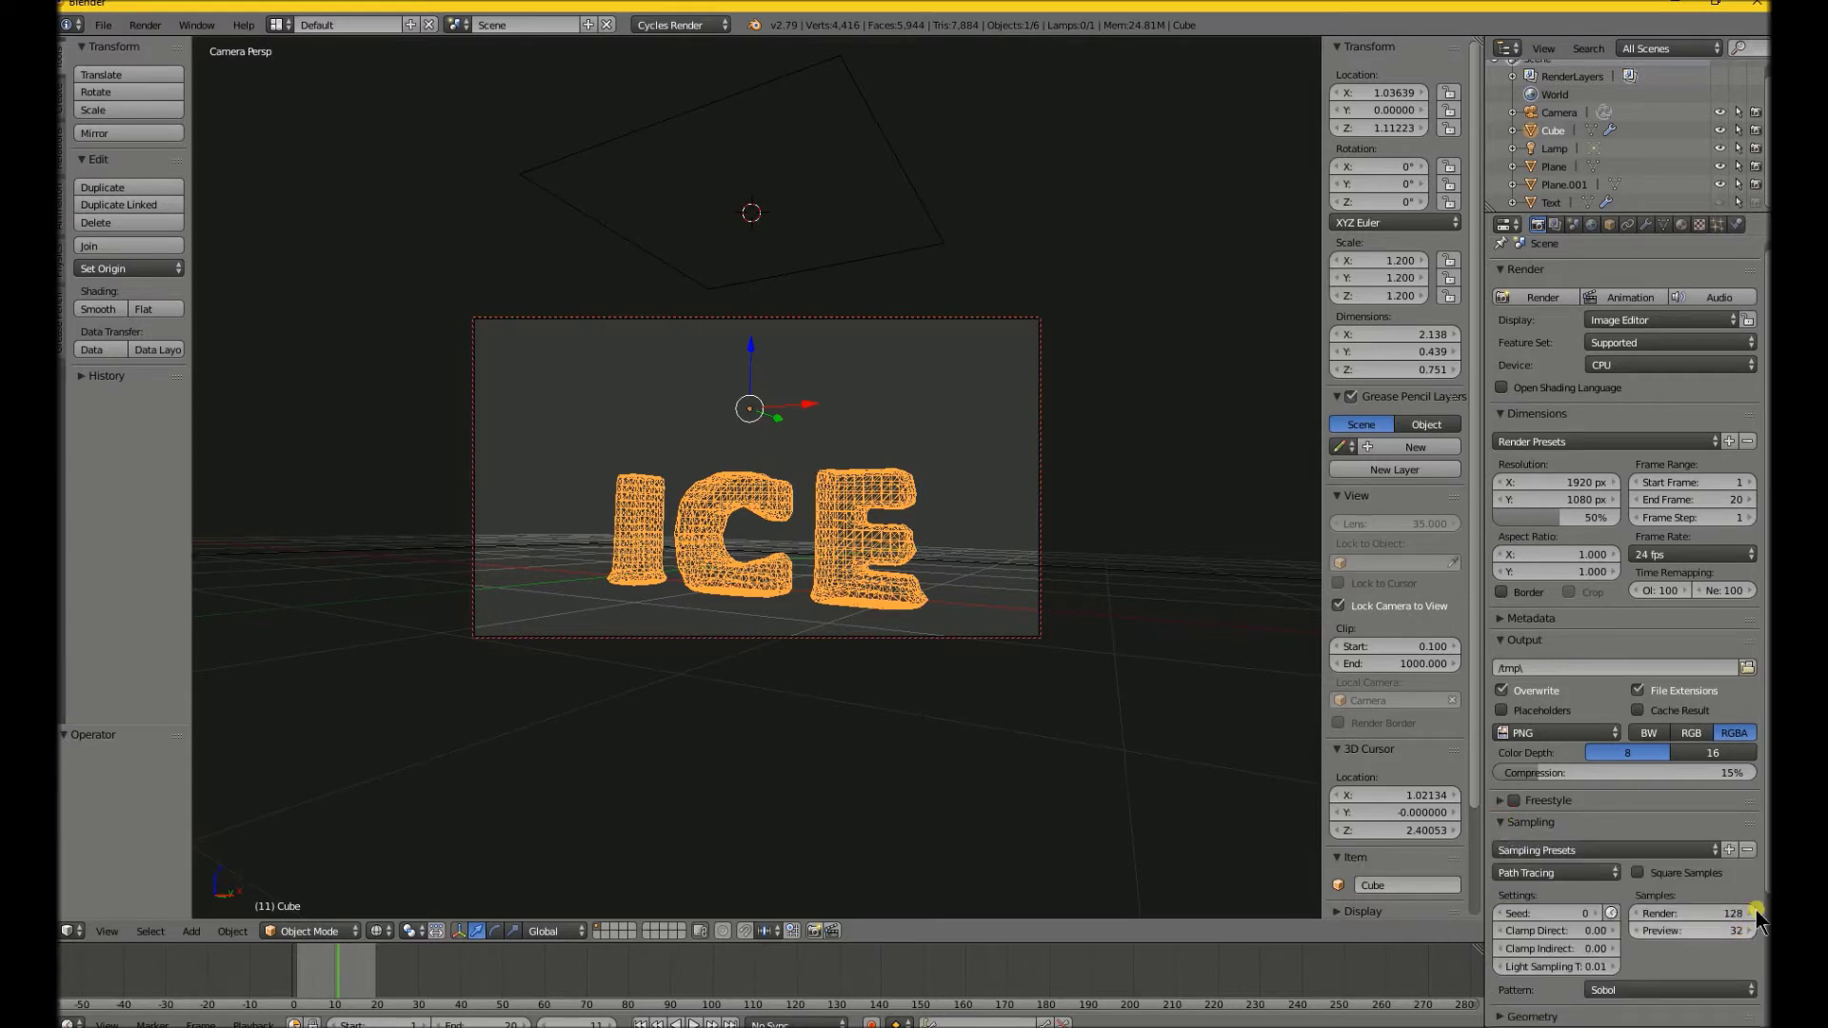
left_click(1524, 299)
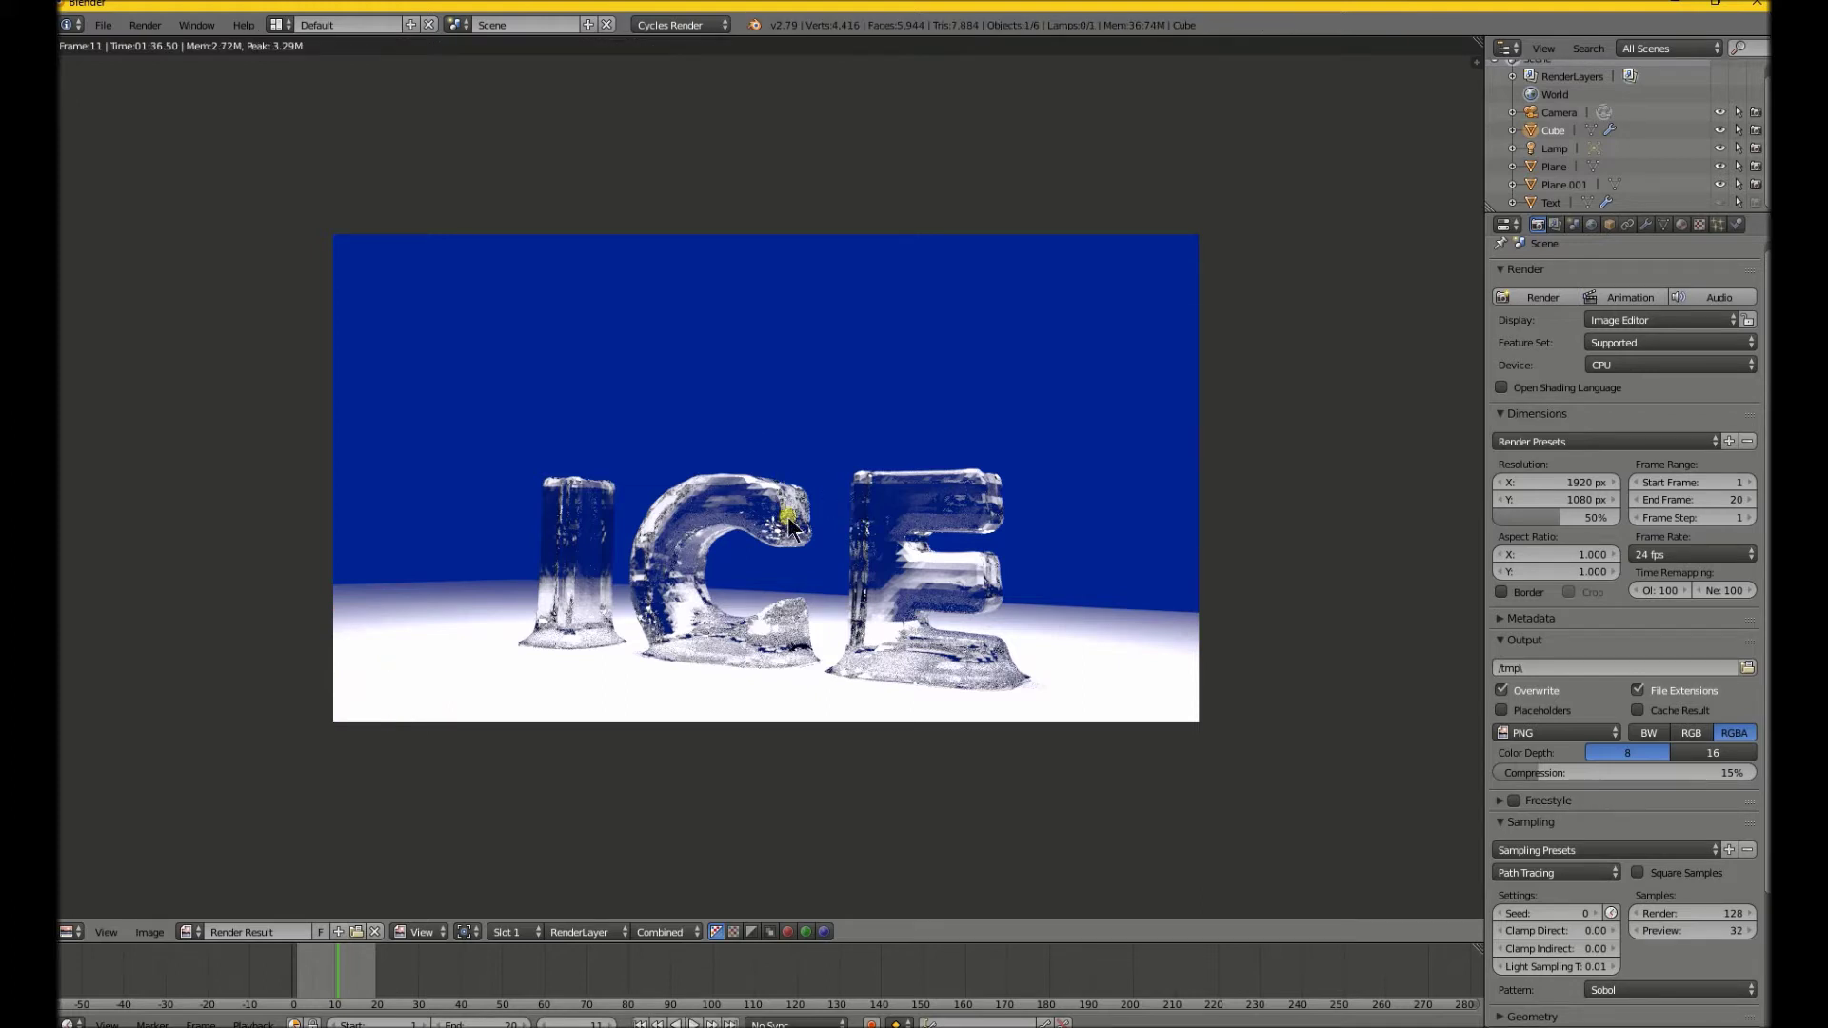
- Examine the rendered ICE letters up close and as a whole, and return to the 3D view
scroll(741, 533, "down", 1)
scroll(740, 527, "up", 3)
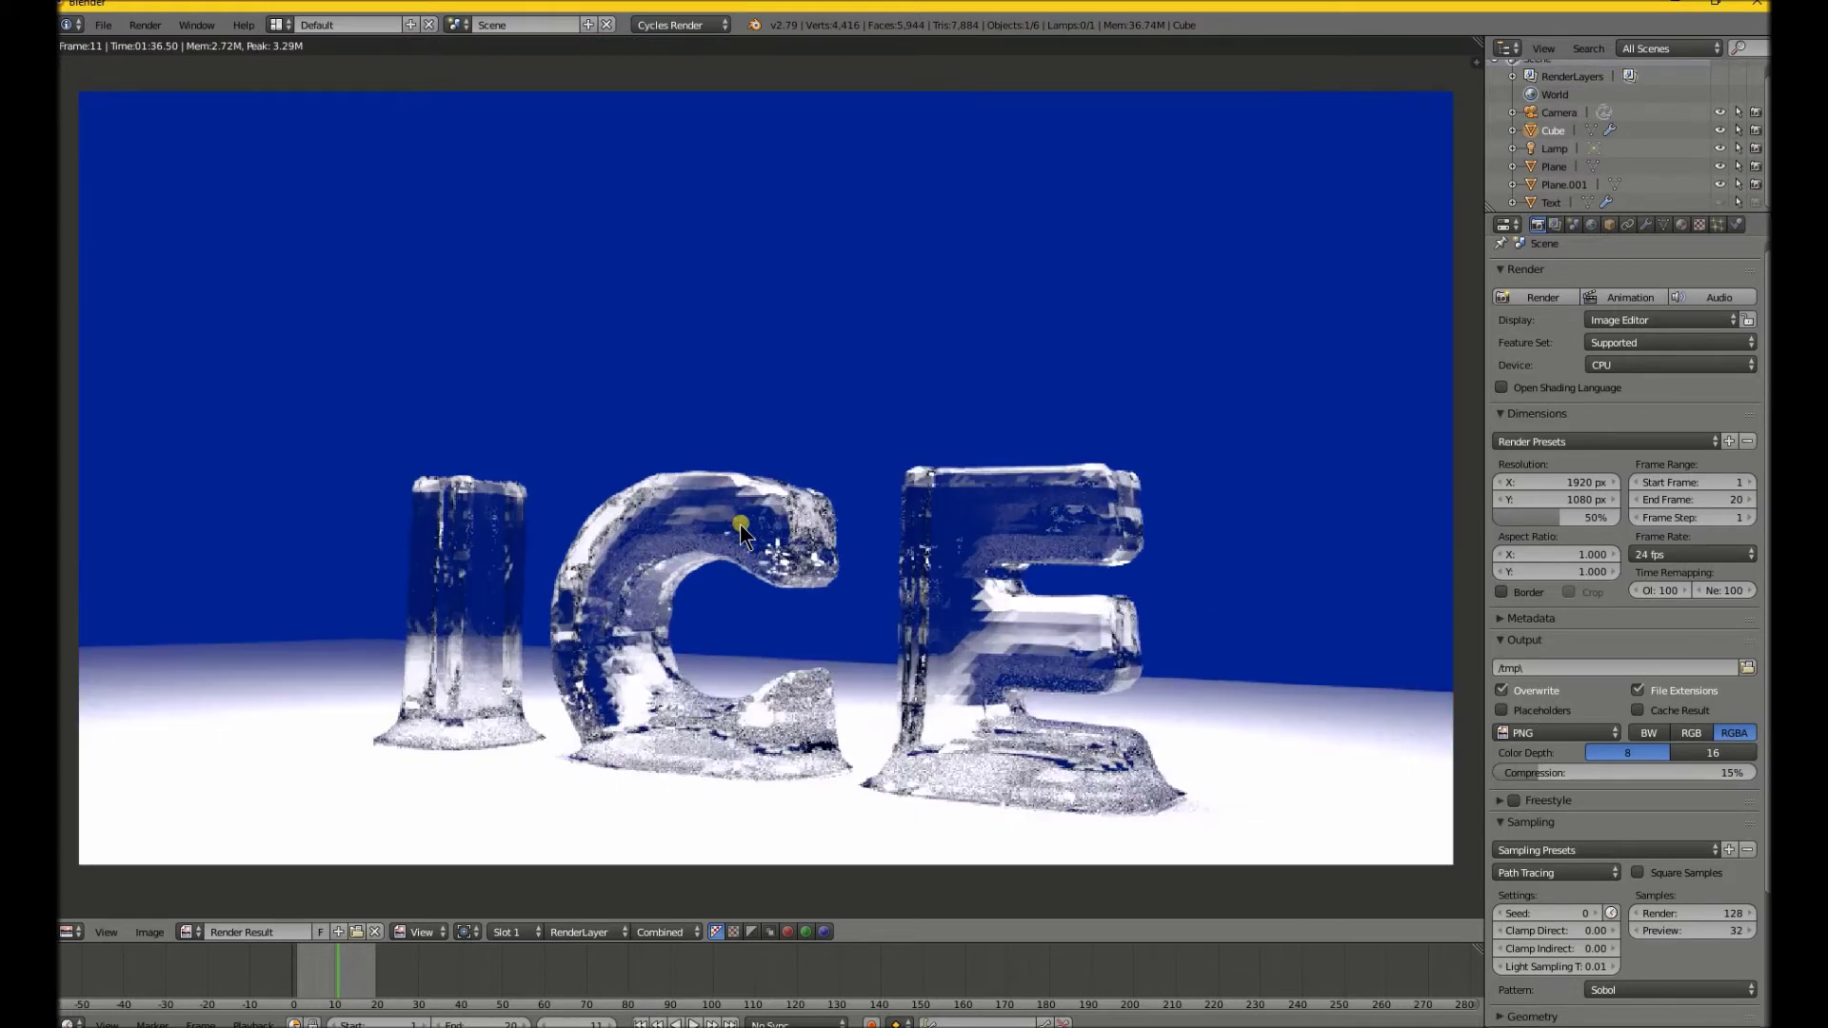
scroll(741, 527, "down", 1)
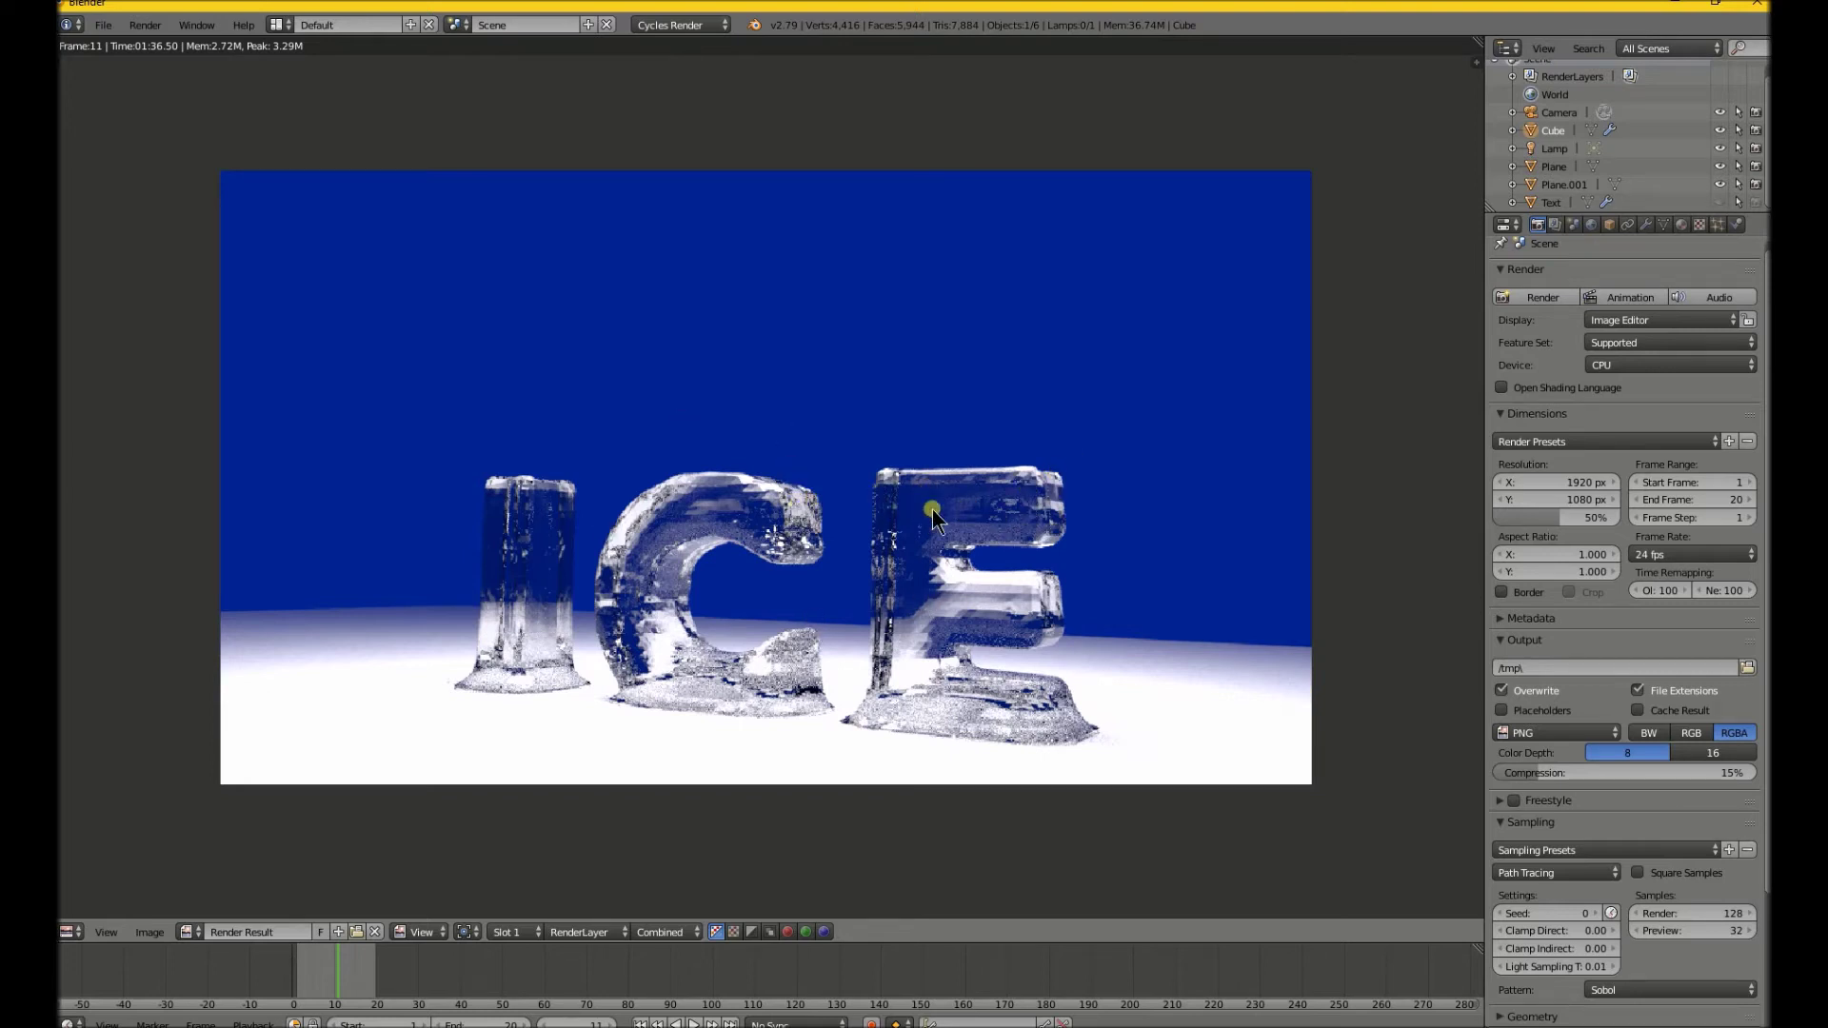
scroll(758, 529, "down", 2)
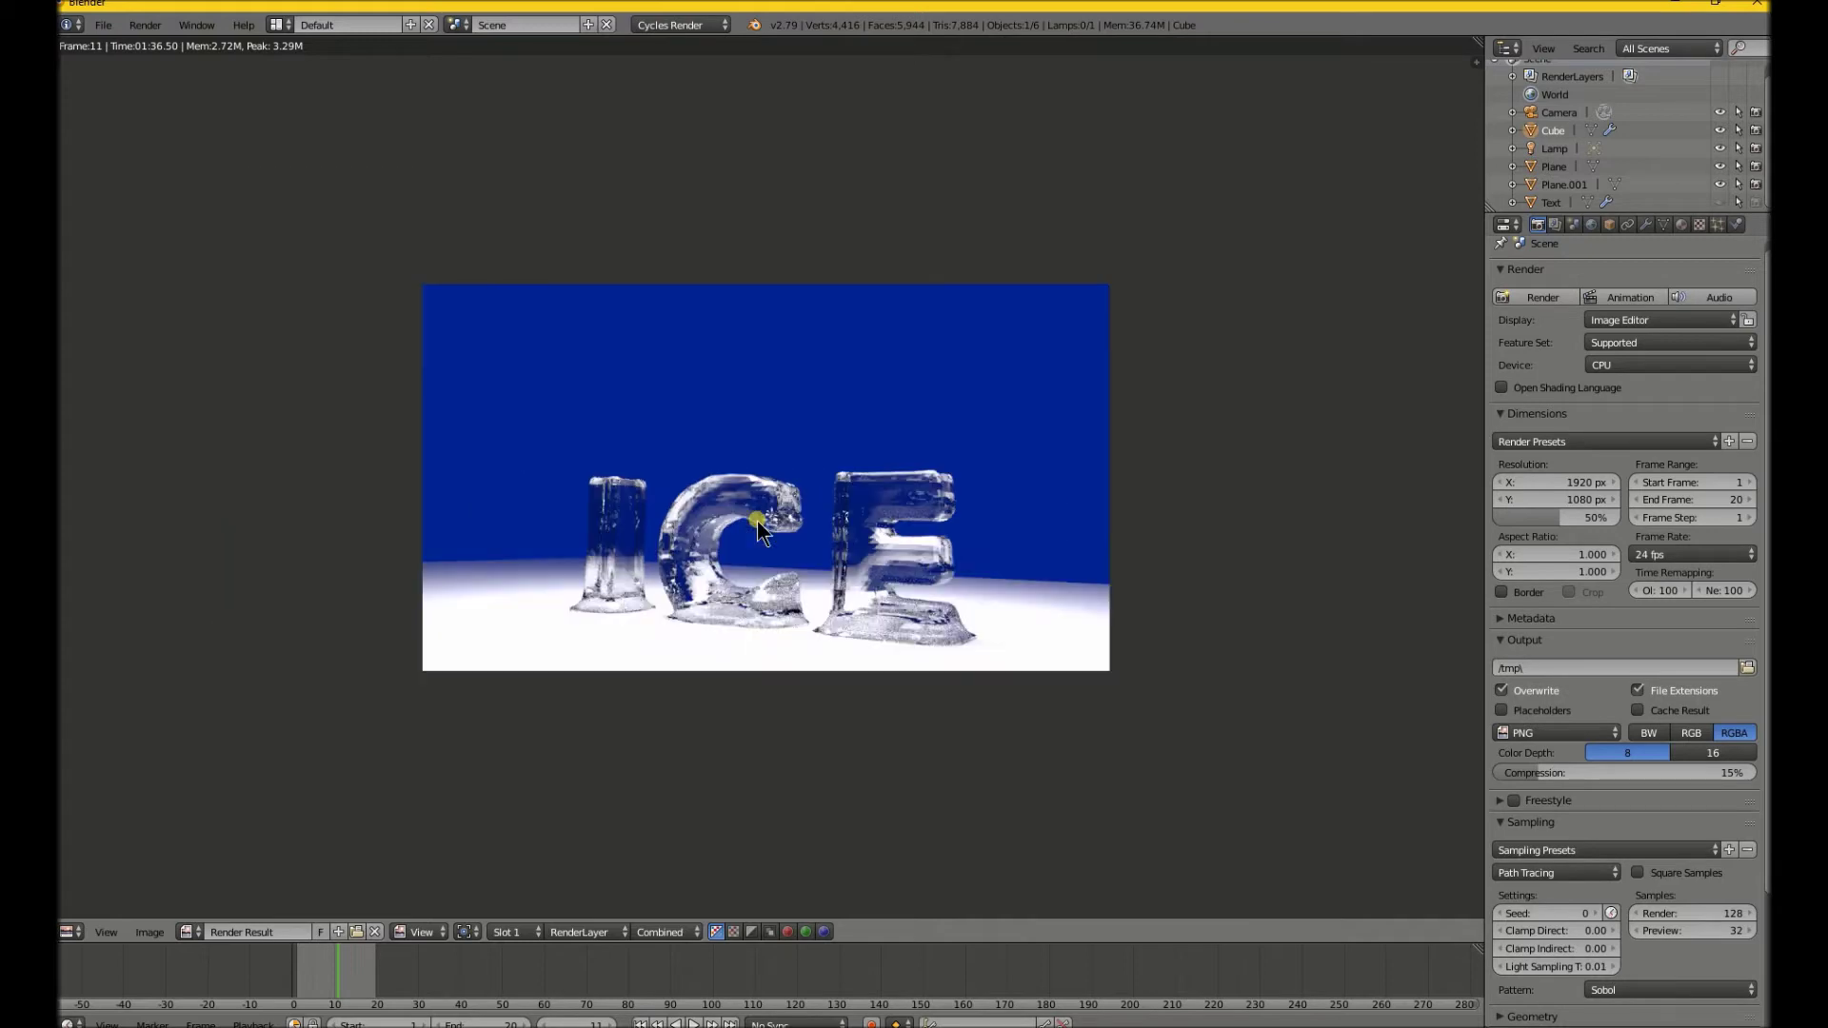
scroll(758, 529, "up", 4)
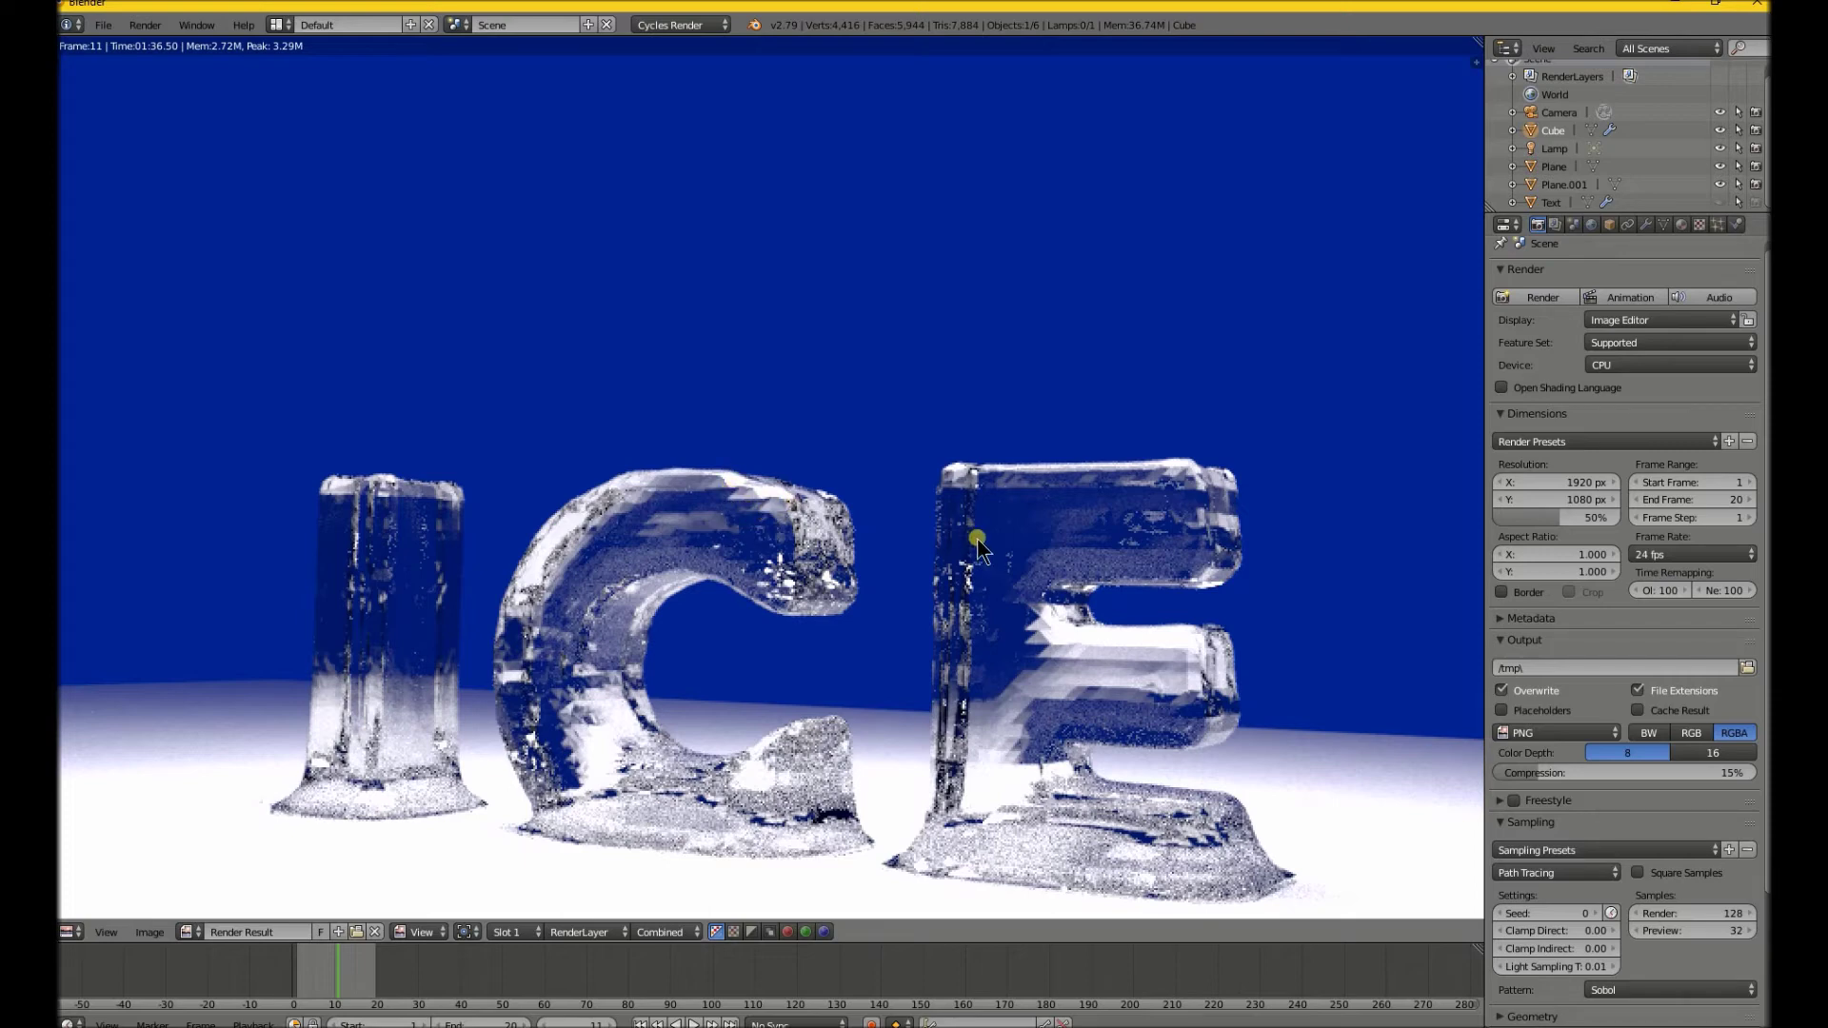
scroll(977, 539, "down", 2)
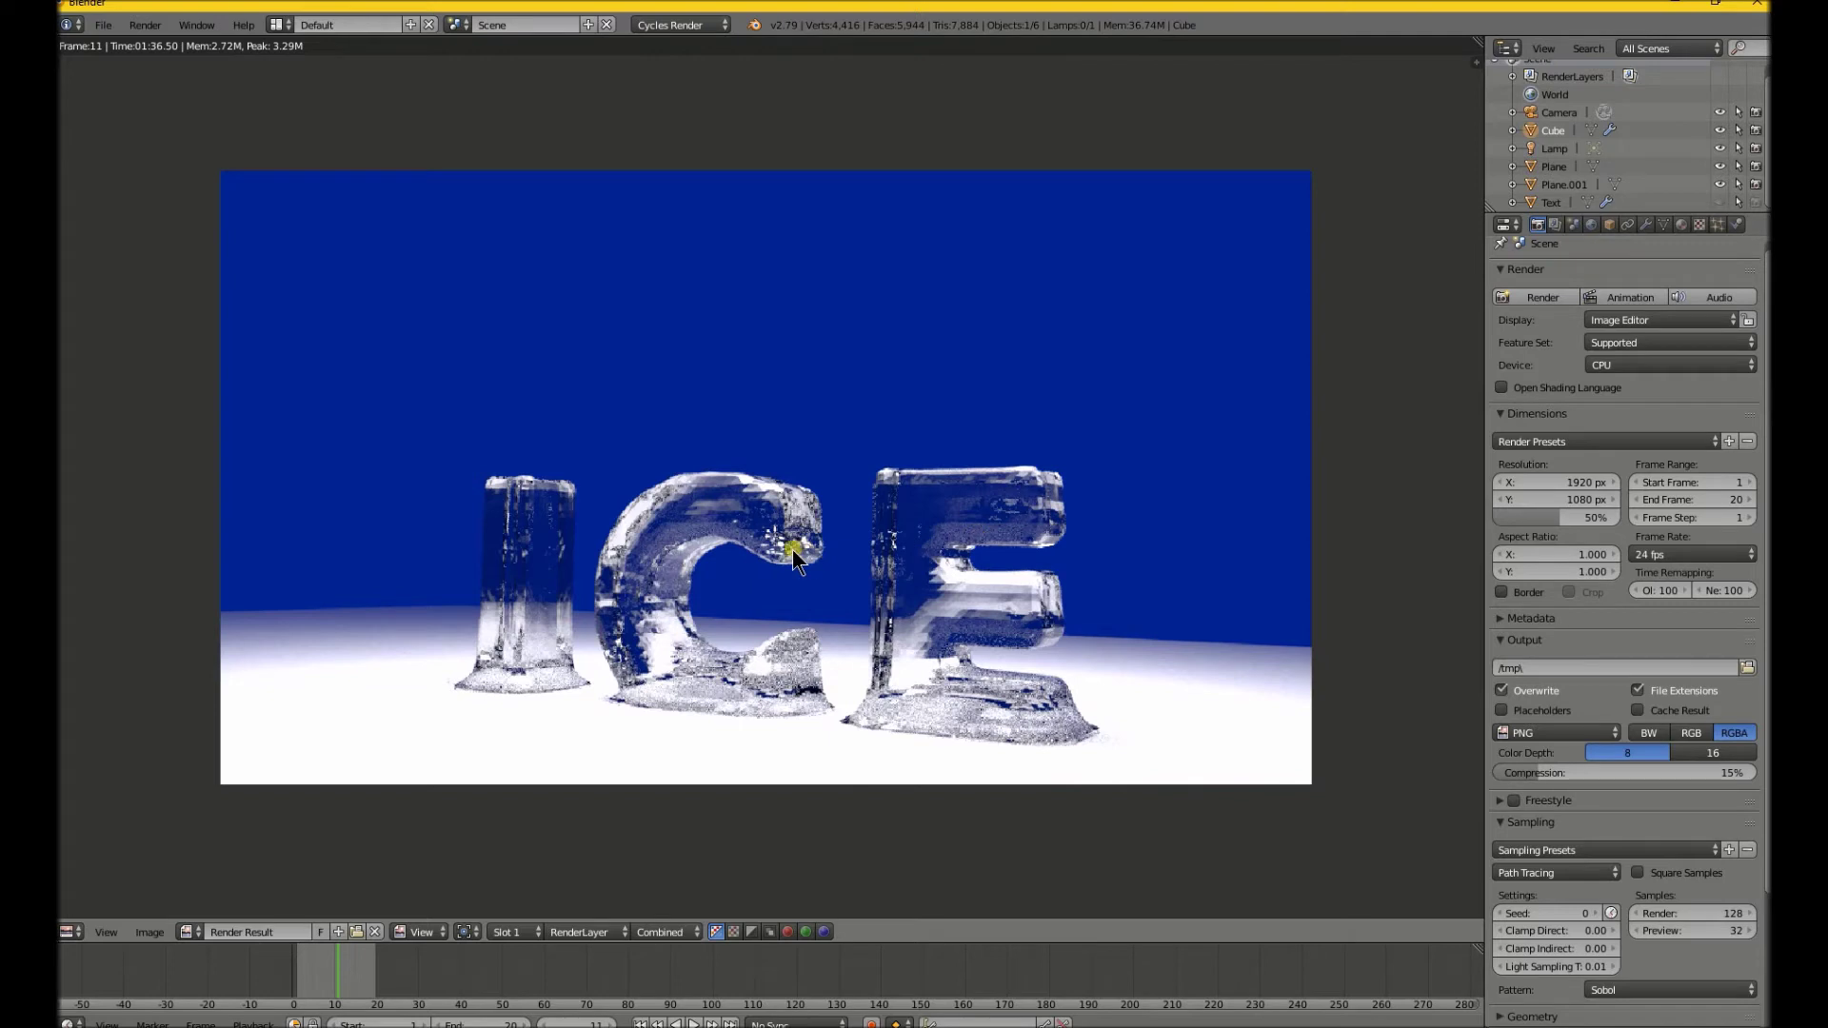
scroll(793, 557, "down", 2)
scroll(677, 551, "up", 1)
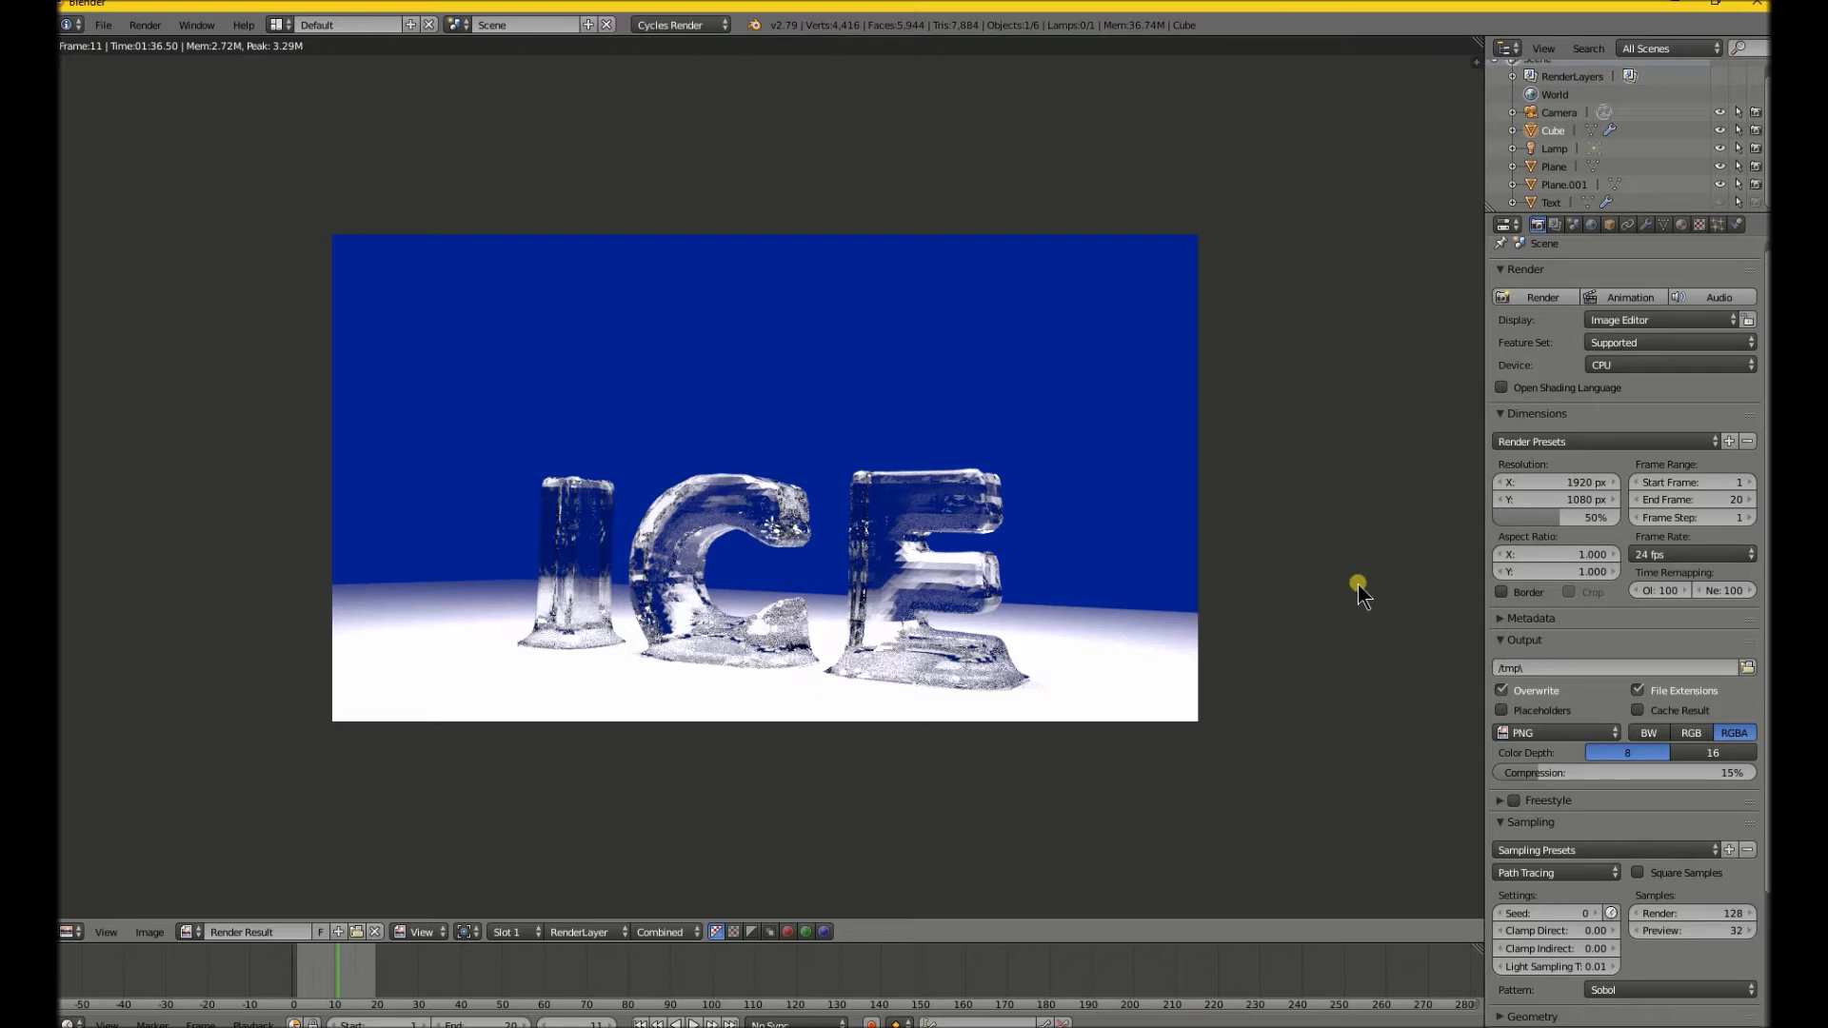
key("Escape")
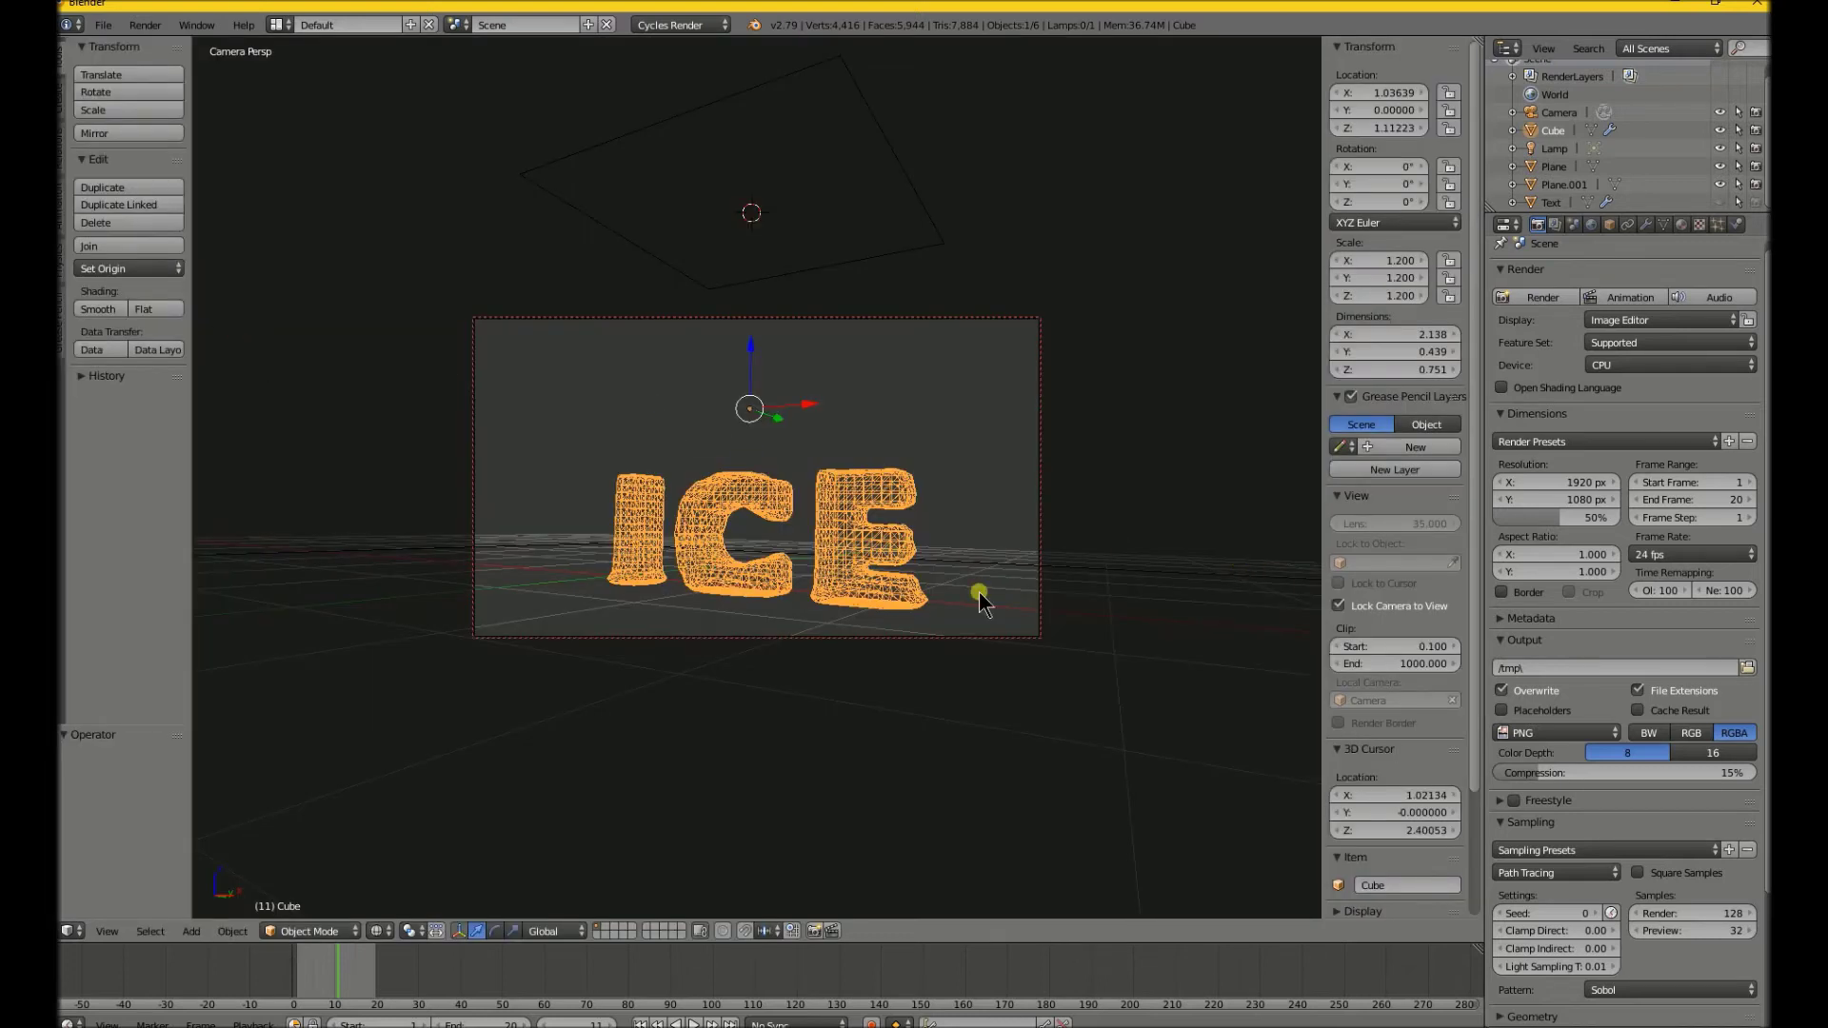
- Unlock the camera from the view and apply smooth shading to the ICE lettering mesh
left_click(1343, 607)
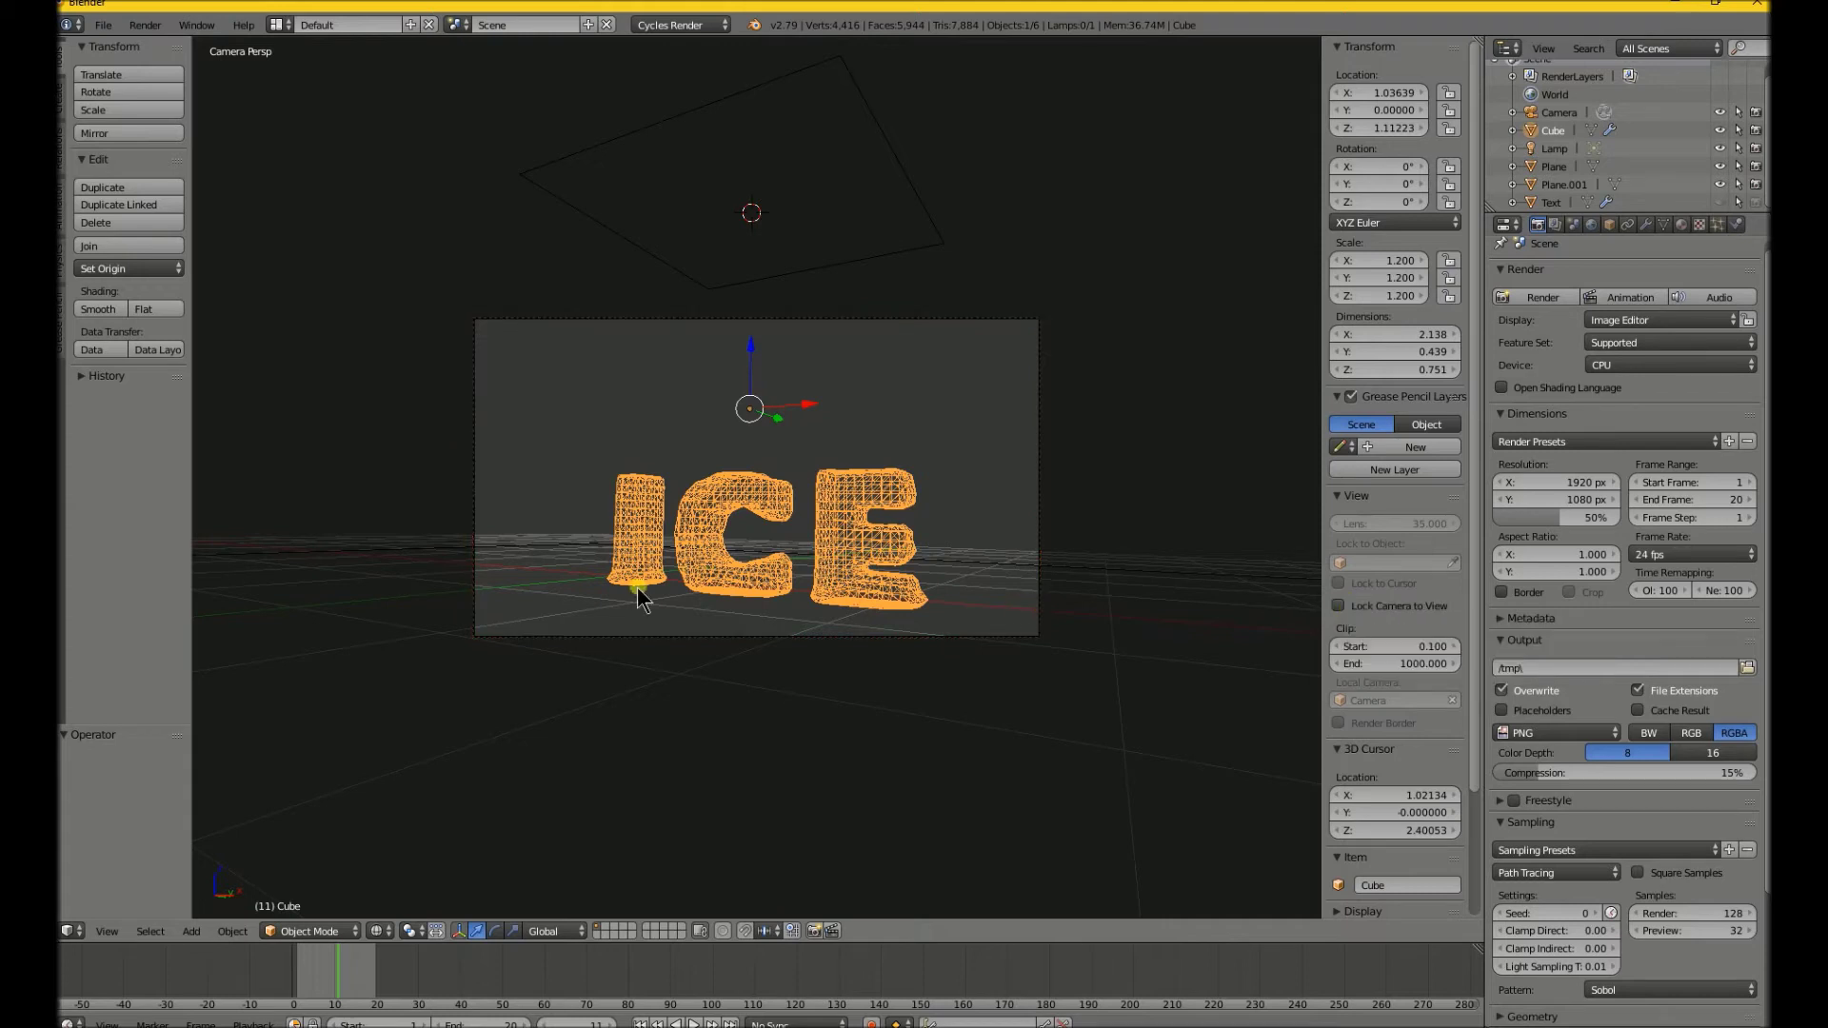
left_click(109, 311)
- Render the current frame with the smooth-shaded letters and inspect the result up close
left_click(1552, 299)
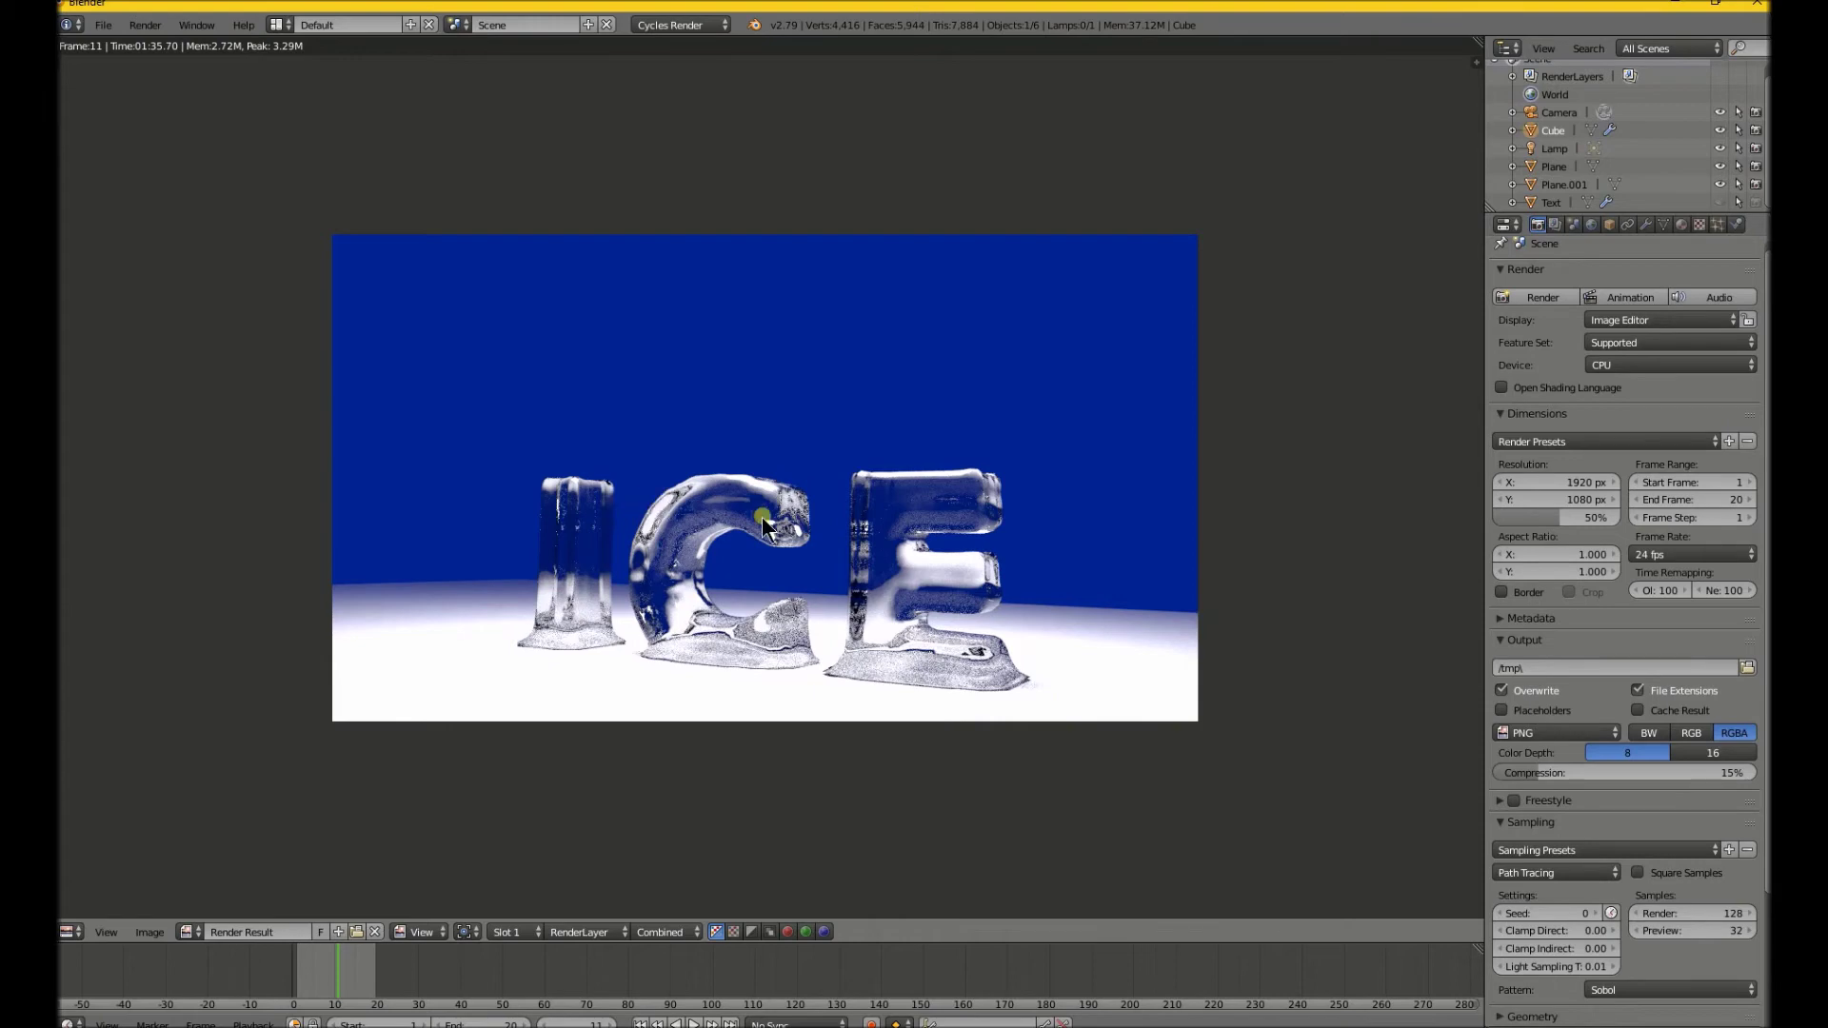
scroll(659, 493, "up", 5)
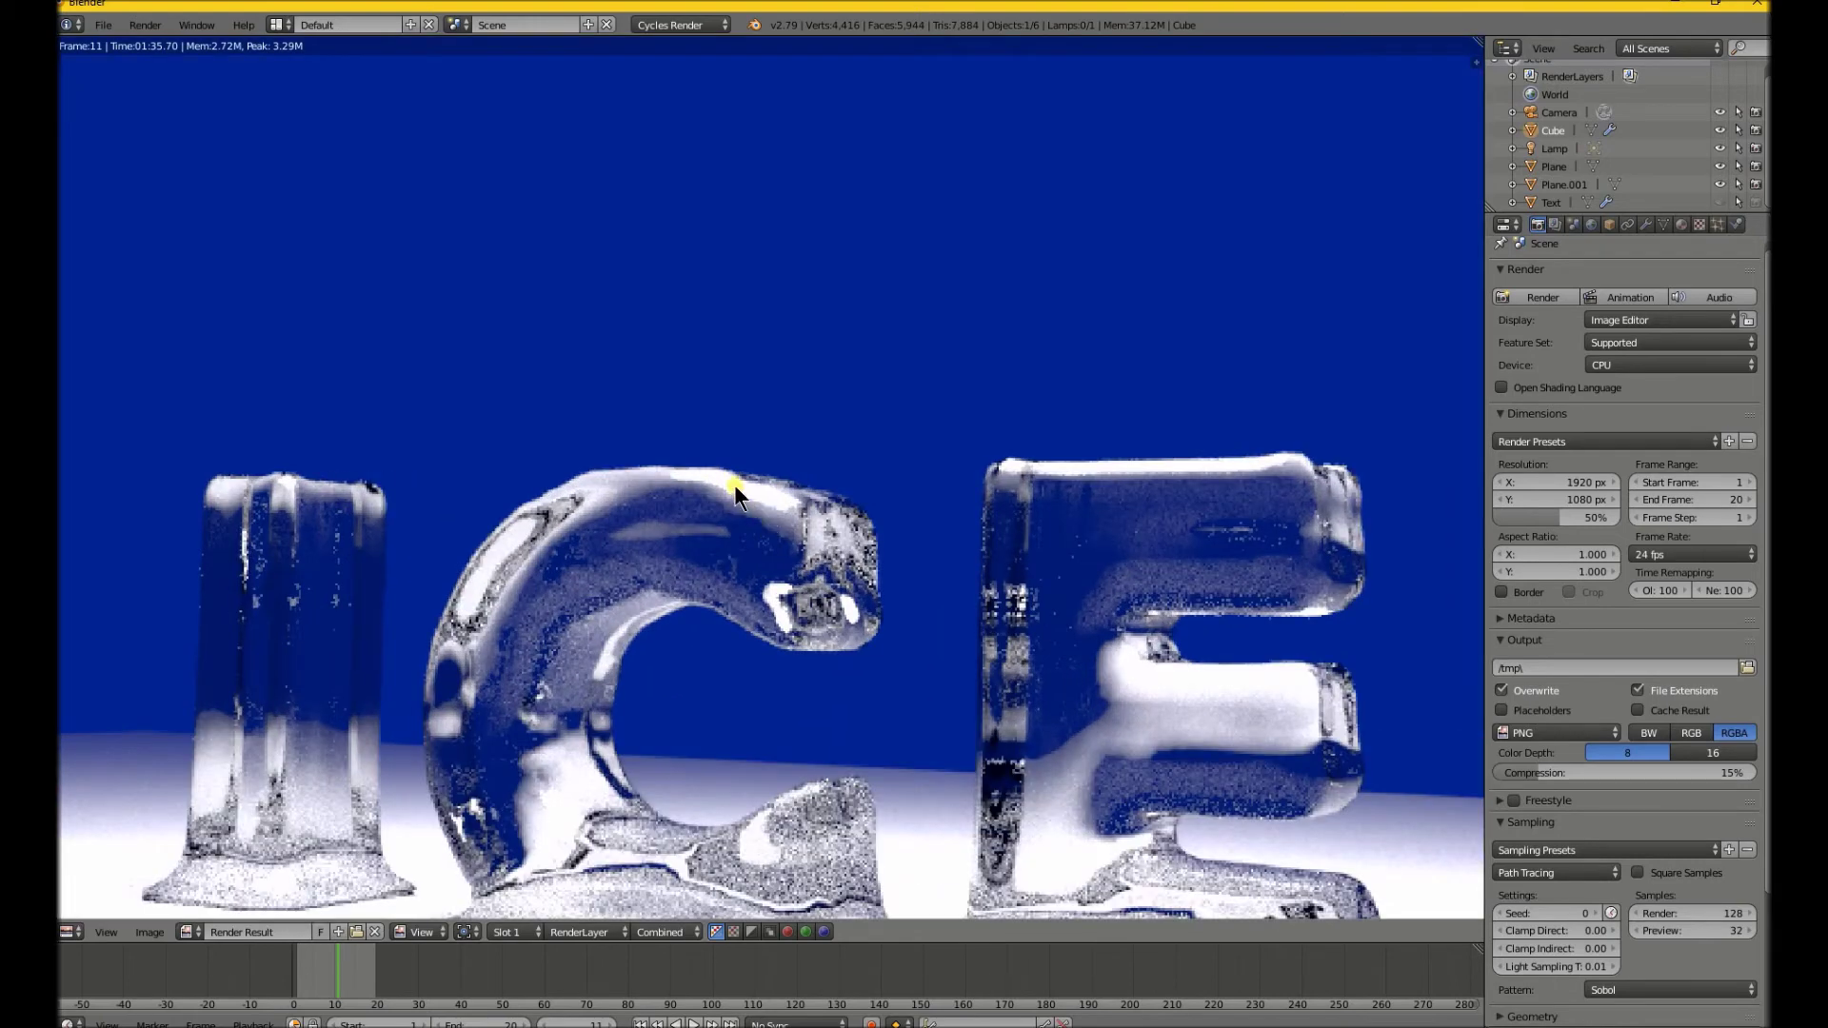
scroll(667, 476, "down", 3)
scroll(667, 493, "up", 1)
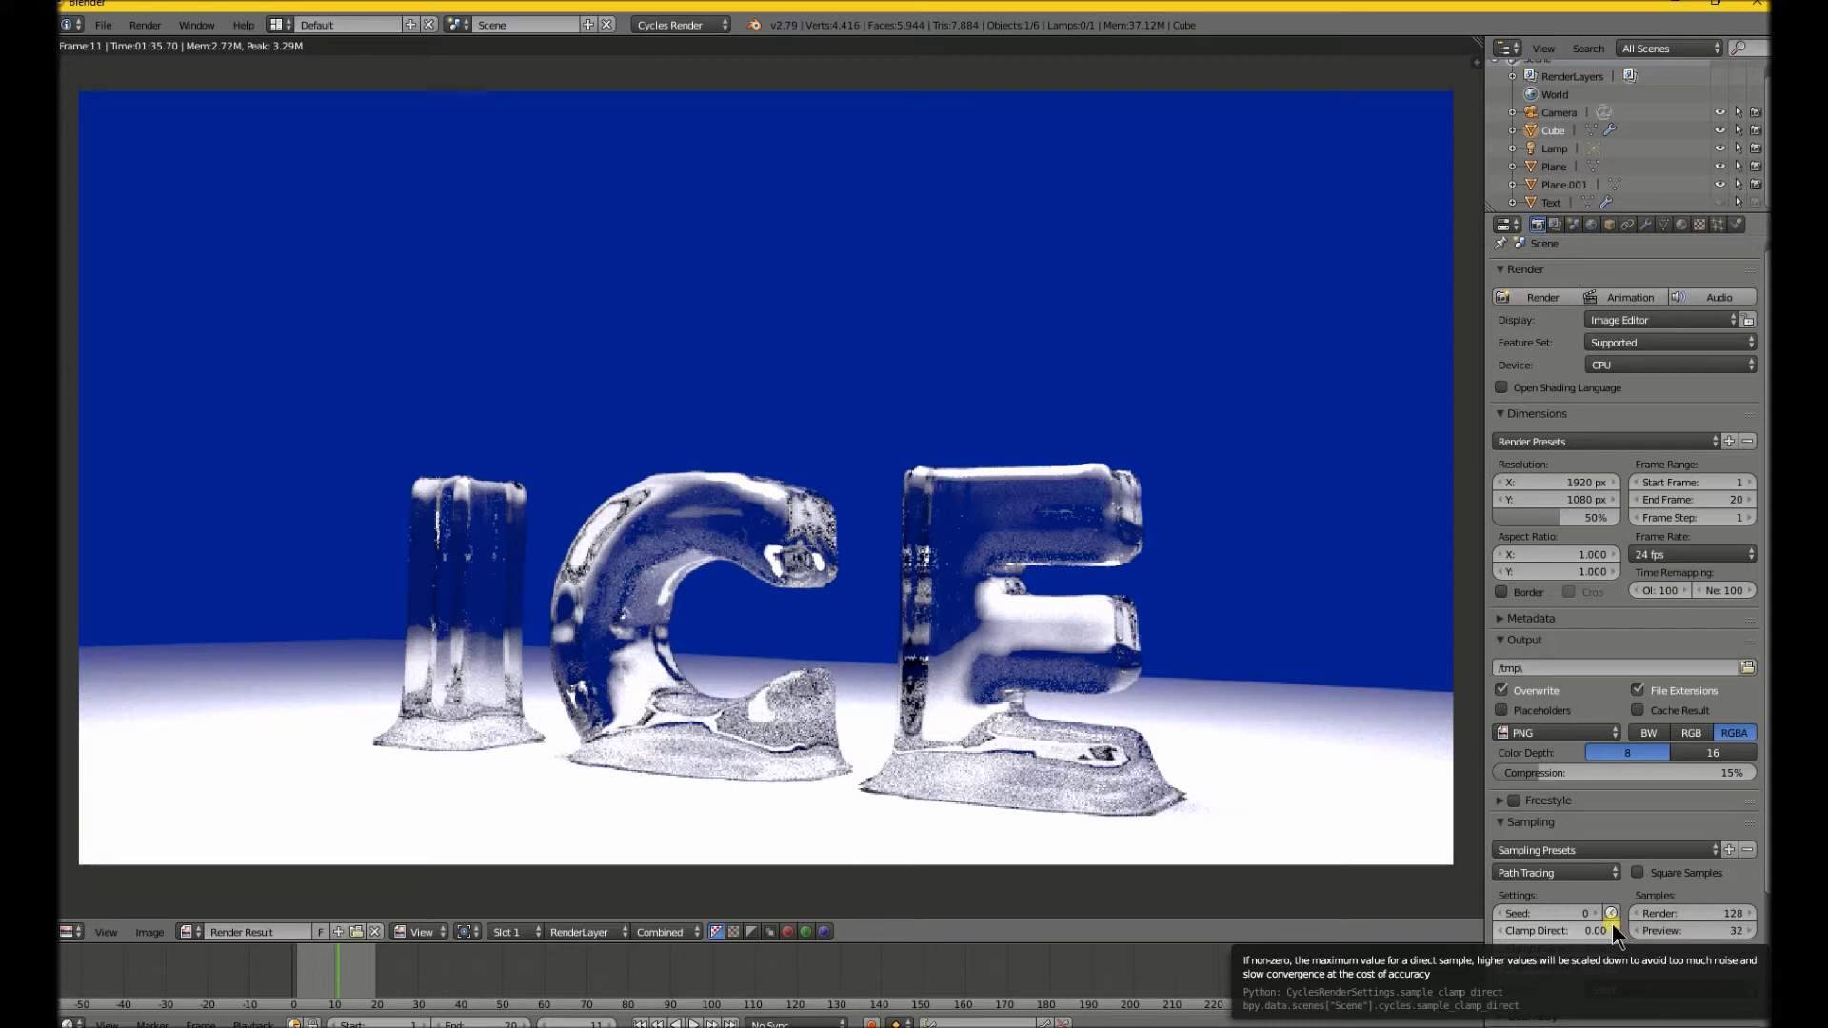
- Set the Clamp Direct value in the sampling settings to 0.12
left_click_drag(1610, 924, 1645, 924)
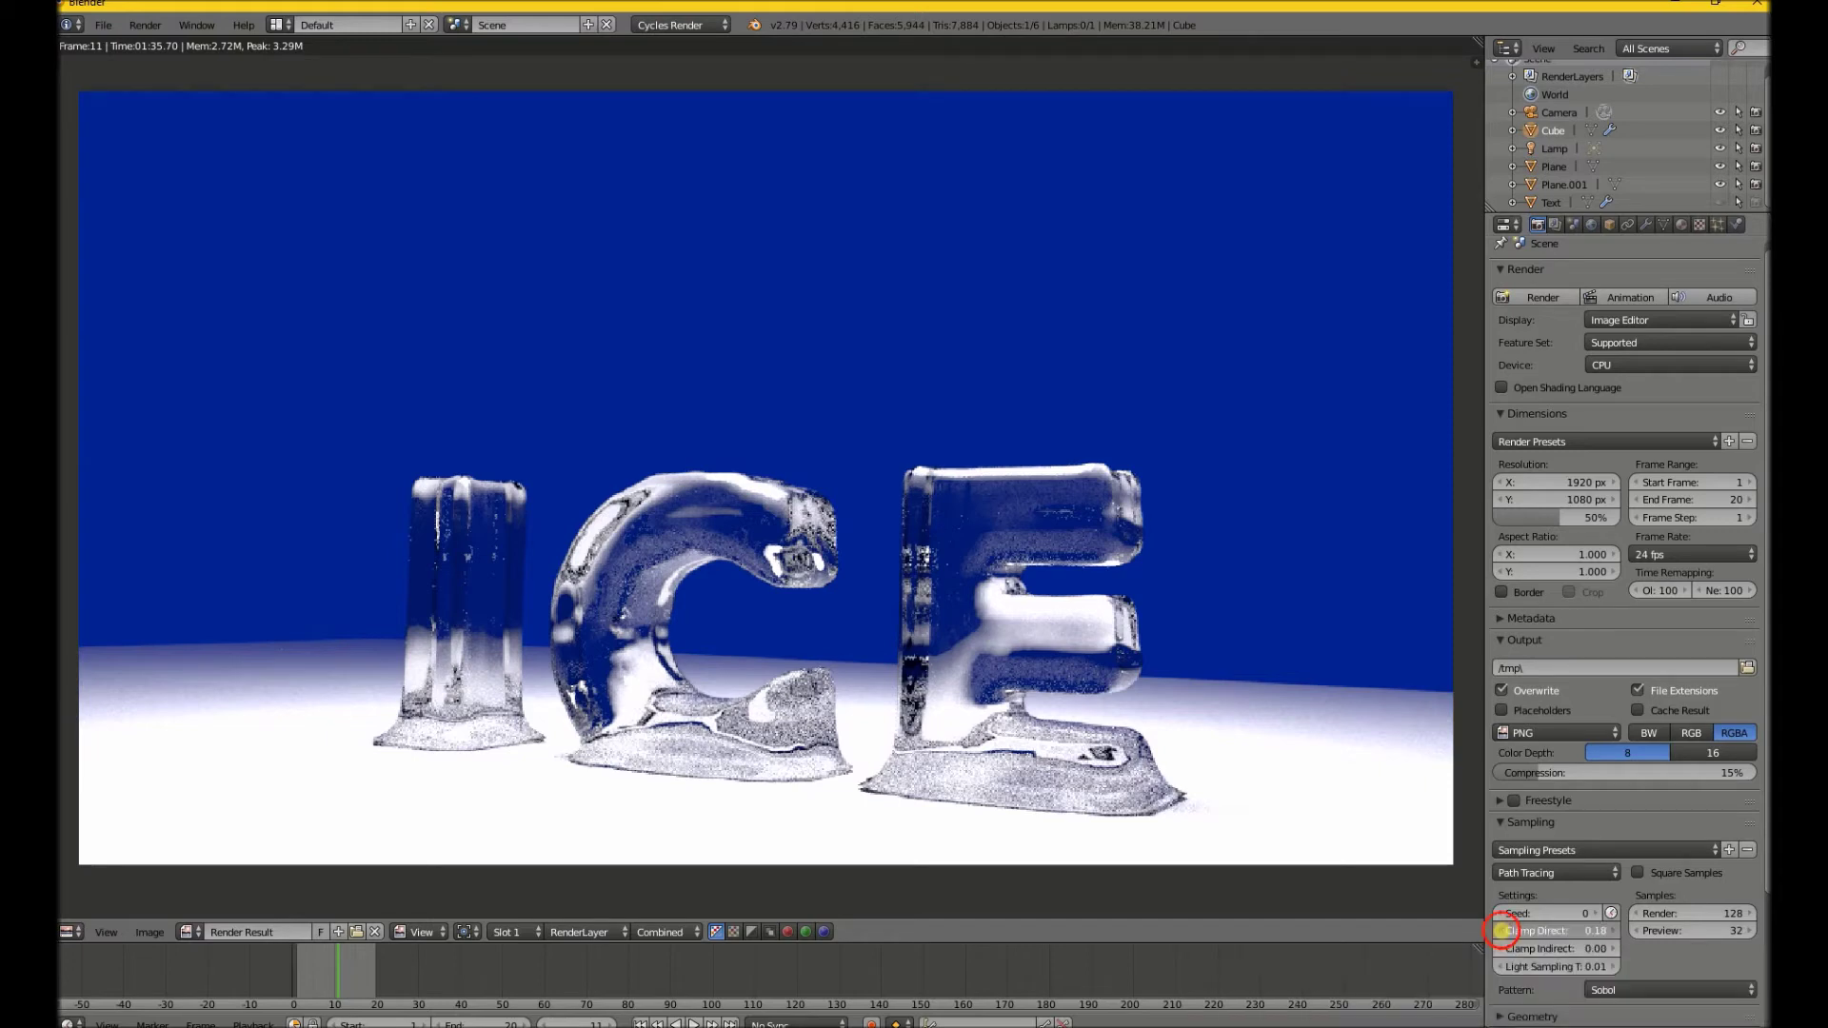
left_click(1500, 931)
left_click(1500, 931)
left_click(1501, 931)
left_click(1500, 931)
left_click(1501, 931)
left_click(1501, 931)
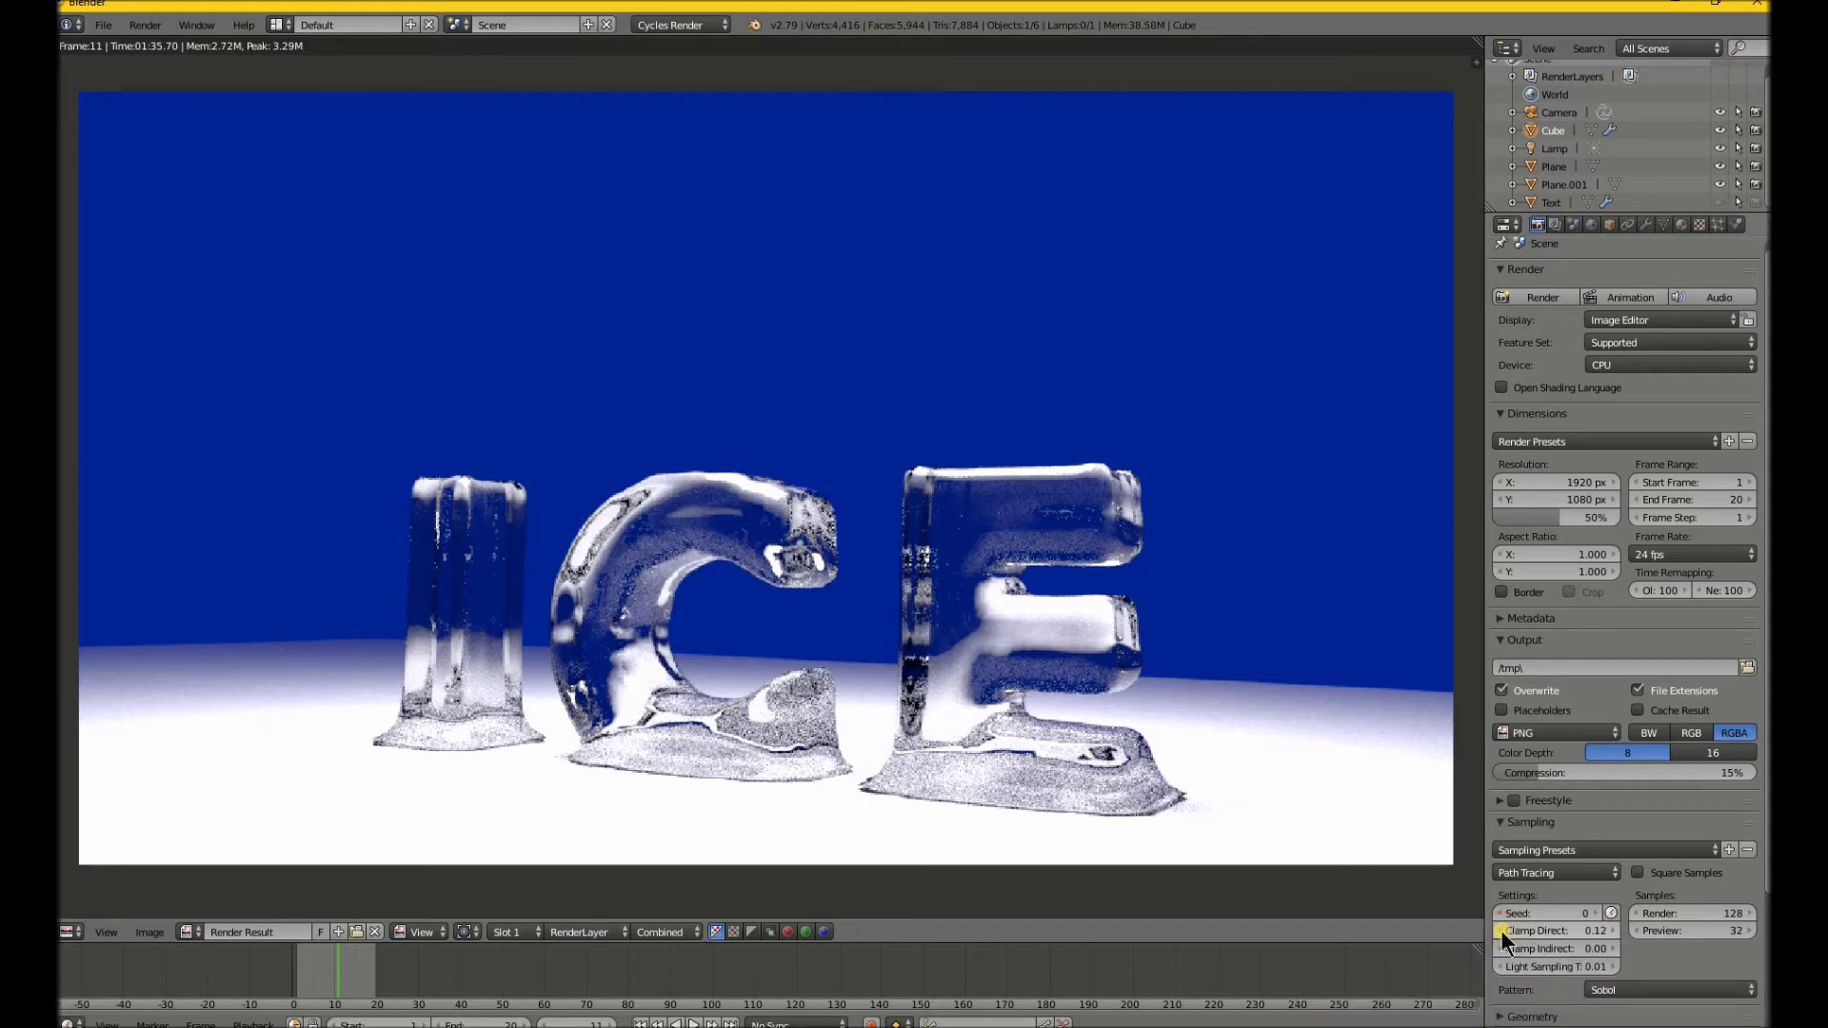
left_click(1618, 930)
left_click(1619, 930)
left_click(1618, 930)
left_click(1618, 931)
left_click(1618, 931)
left_click(1619, 931)
left_click(1502, 930)
left_click(1502, 930)
left_click(1502, 930)
left_click(1502, 930)
left_click(1502, 930)
left_click(1502, 930)
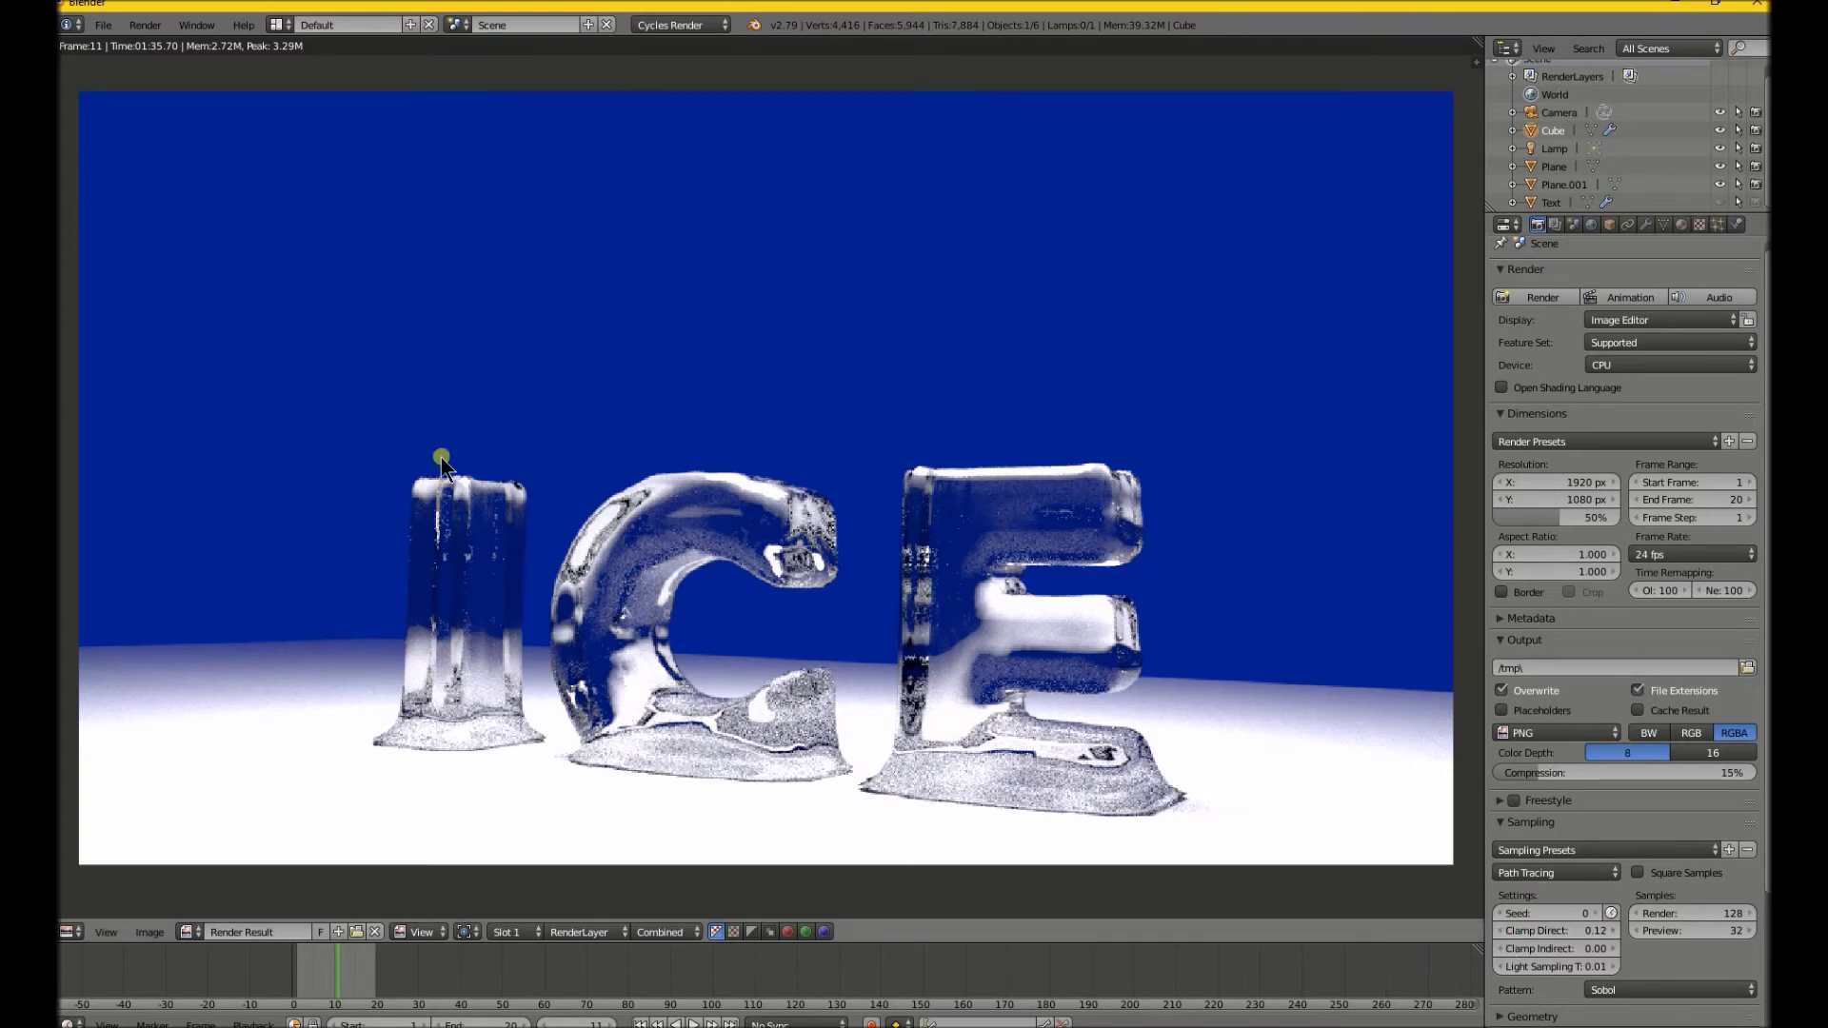
- Flip back and forth between the stored renders to compare the previous ICE render with the smooth-shaded one
key("j")
key("j")
key("j")
key("j")
key("j")
key("j")
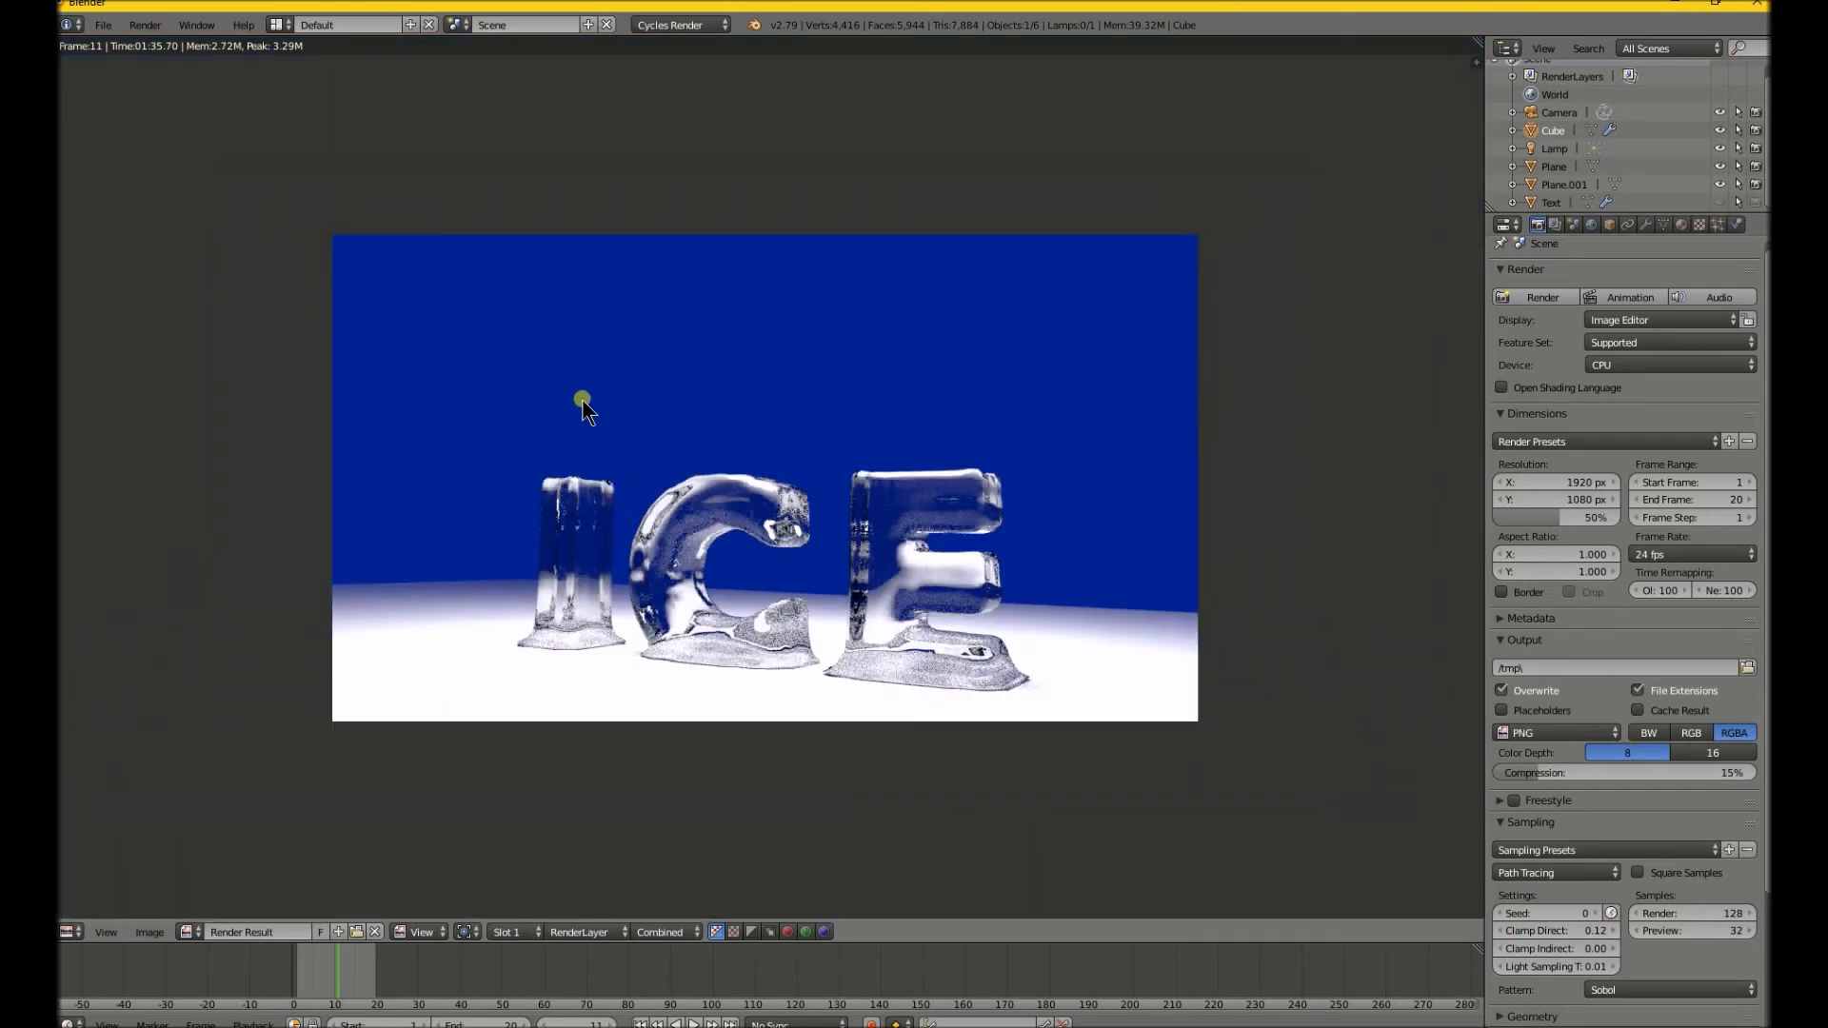
- Bring up the save dialog for the rendered image and leave it without saving
scroll(582, 400, "down", 2)
key("F3")
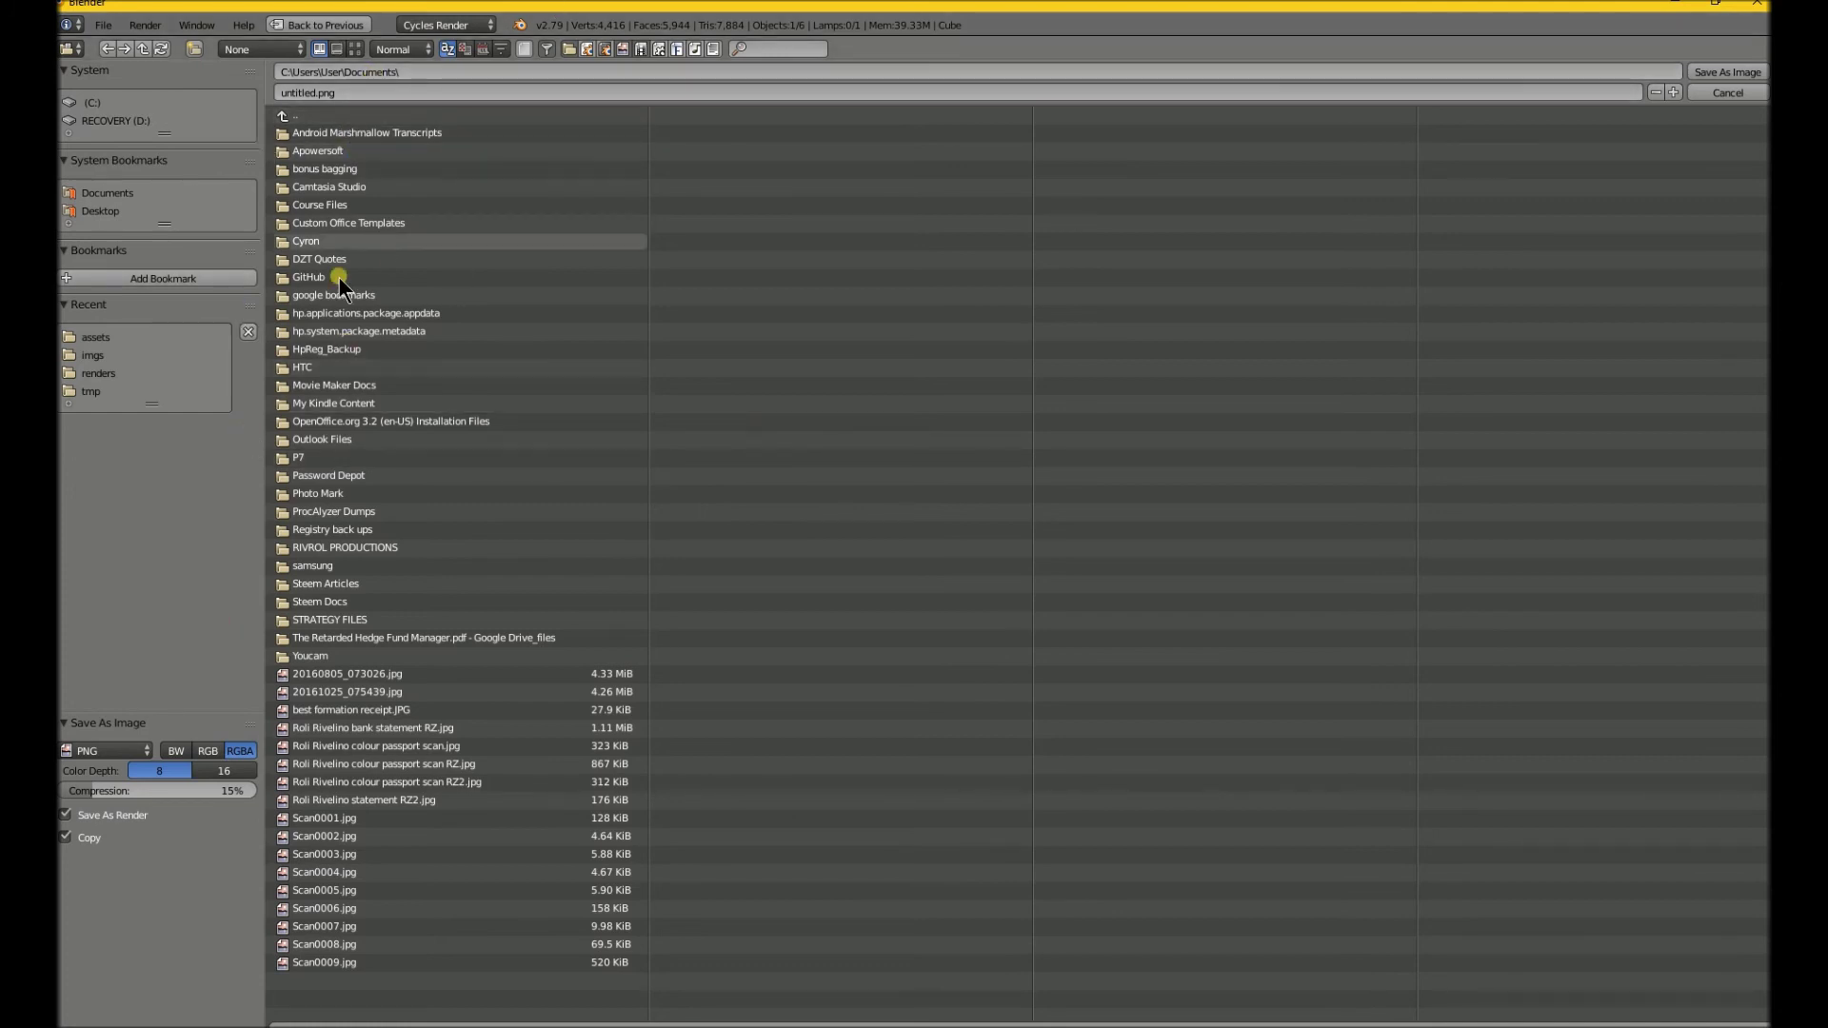
key("Escape")
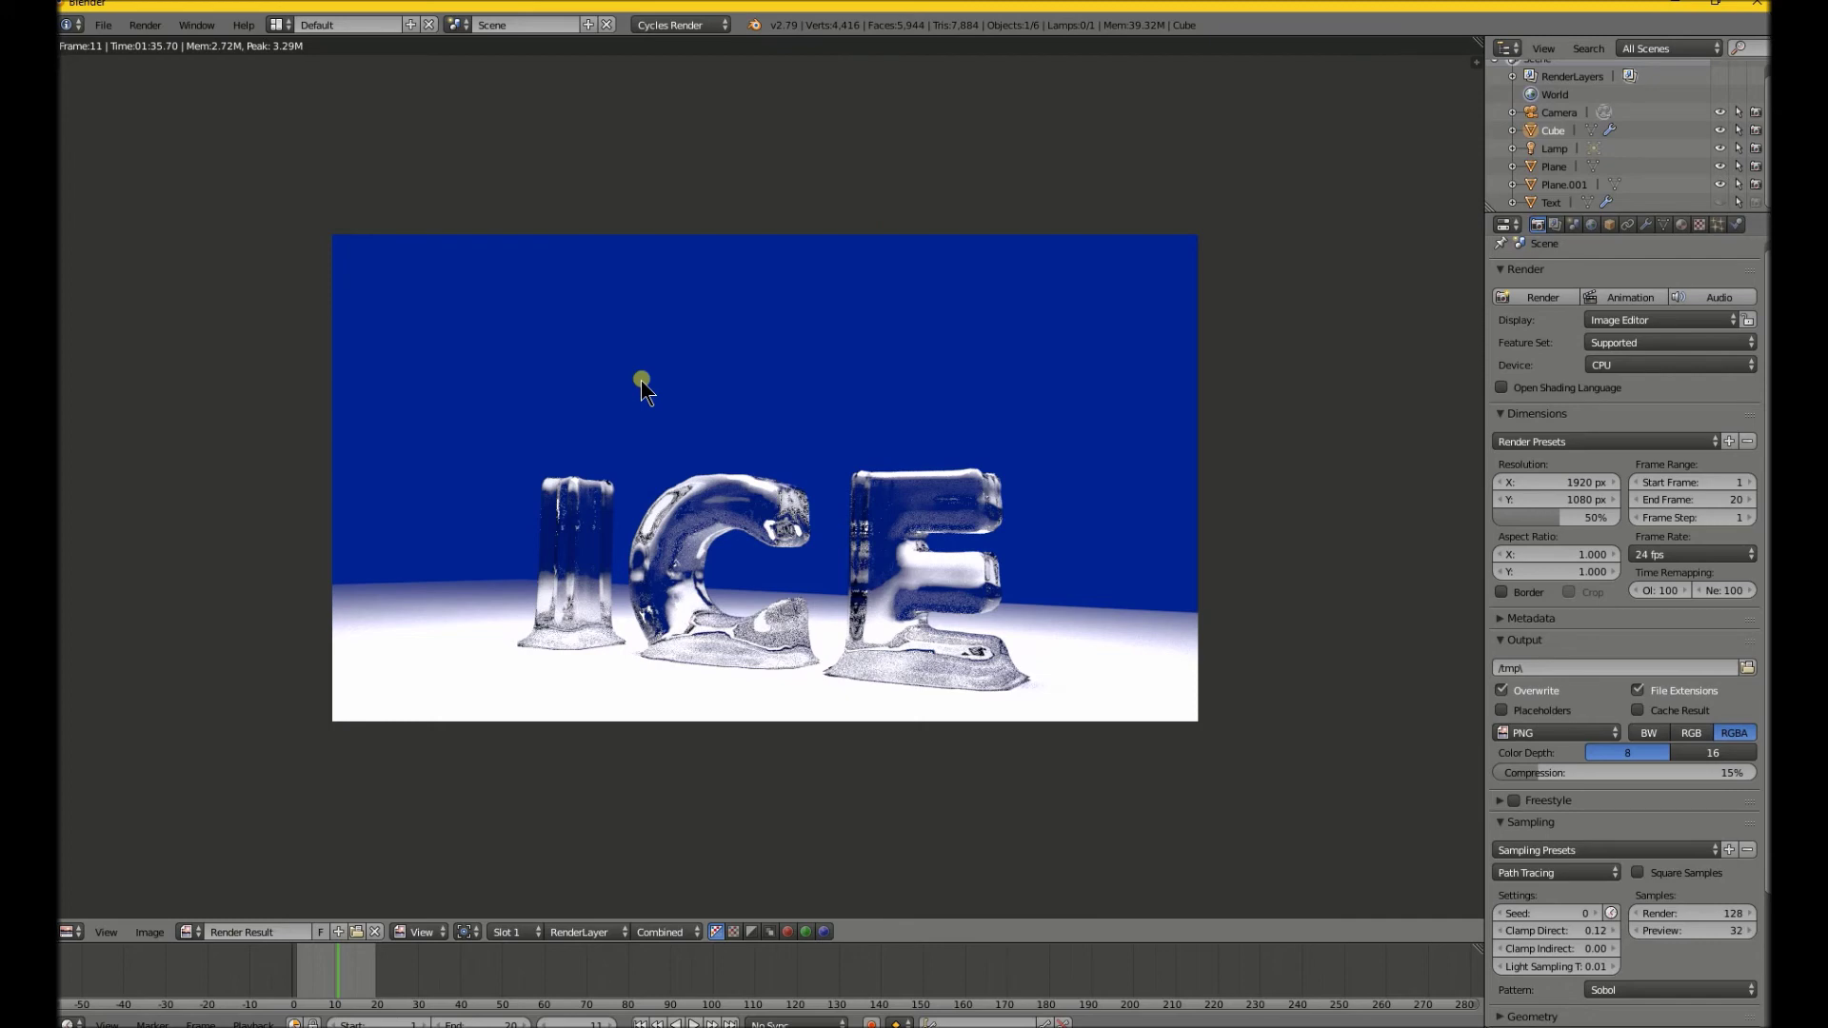
- Set the render samples to 539 in the sampling settings
scroll(791, 557, "down", 1)
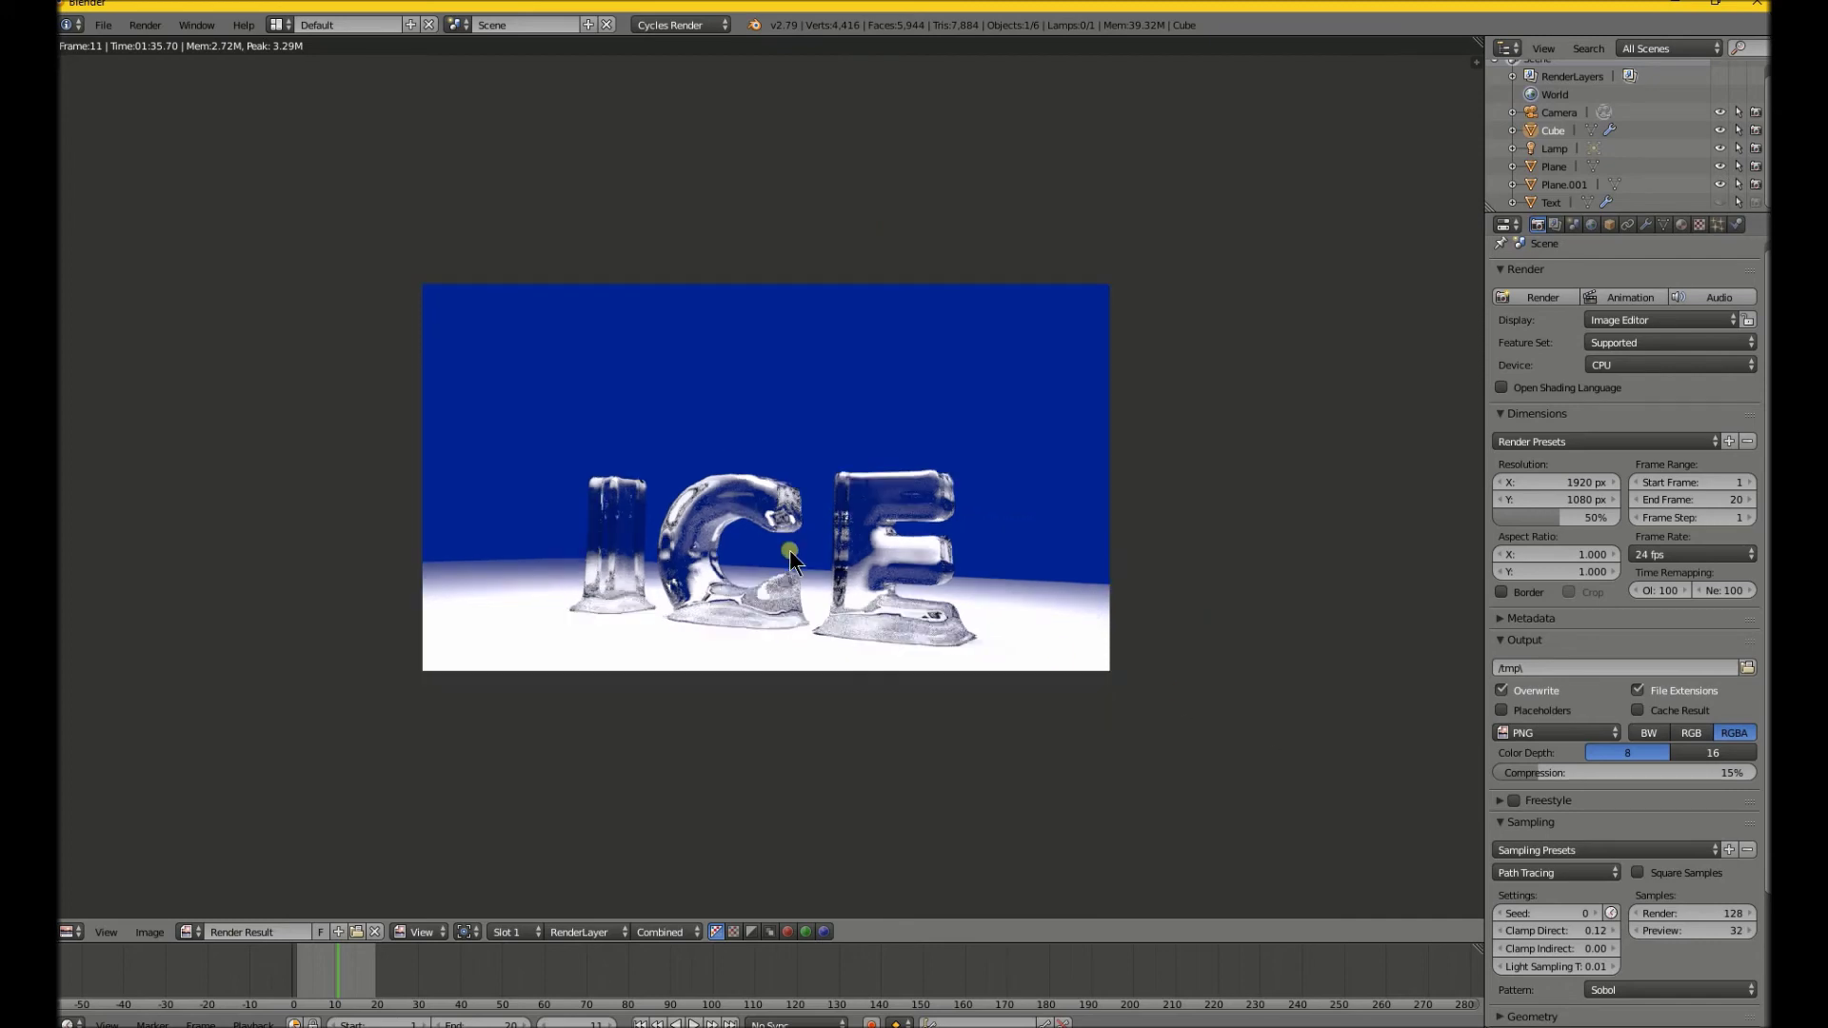
scroll(791, 557, "up", 2)
scroll(790, 552, "up", 3)
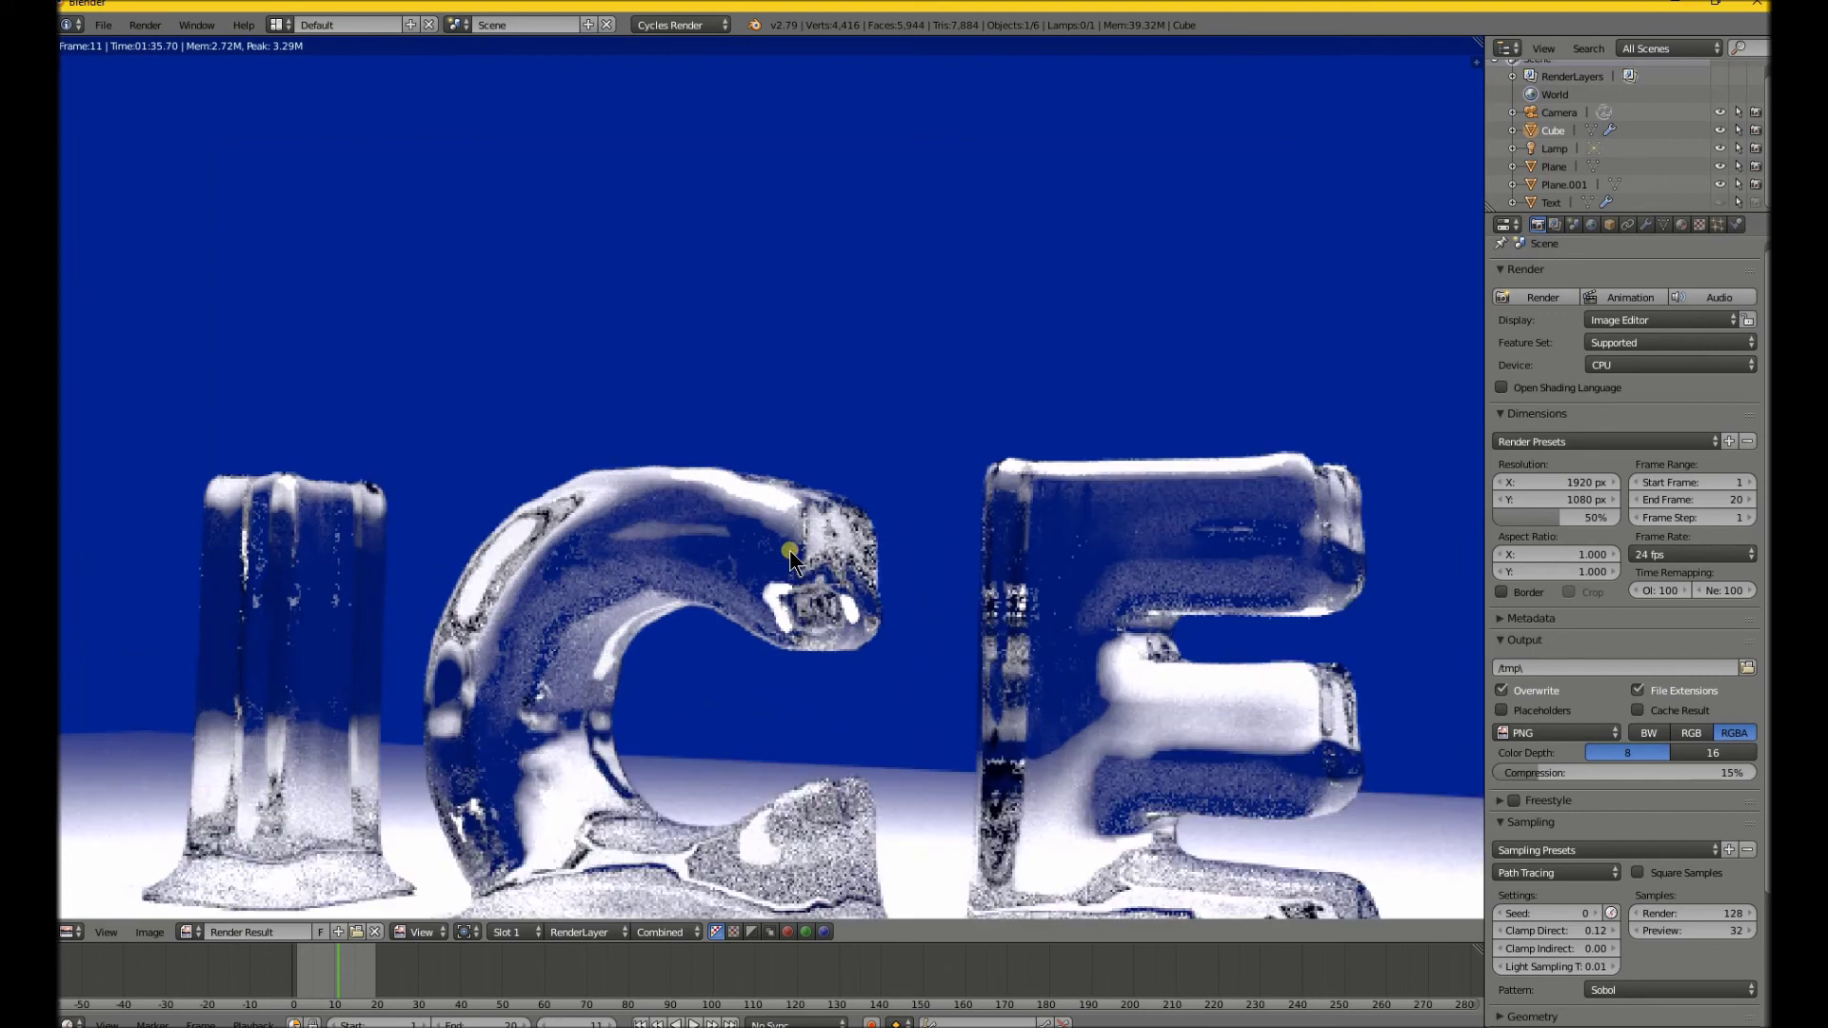
scroll(790, 552, "down", 2)
scroll(790, 551, "down", 1)
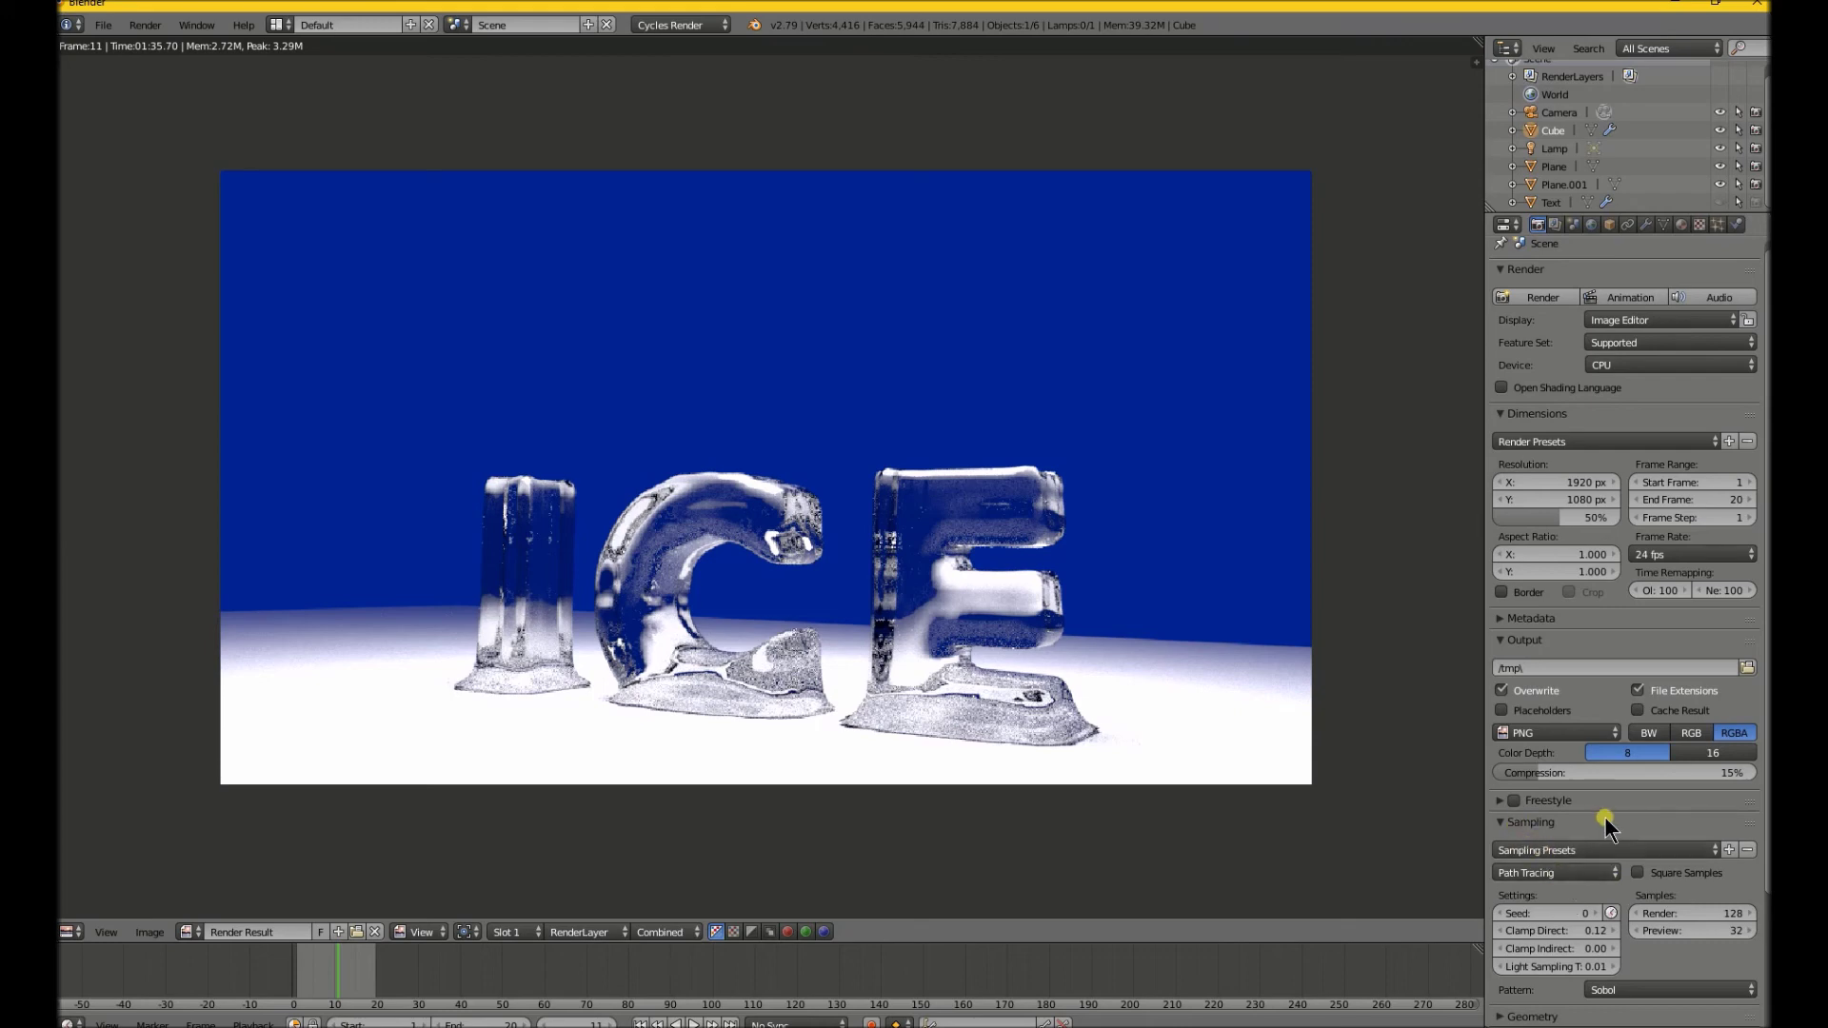
scroll(1608, 800, "down", 3)
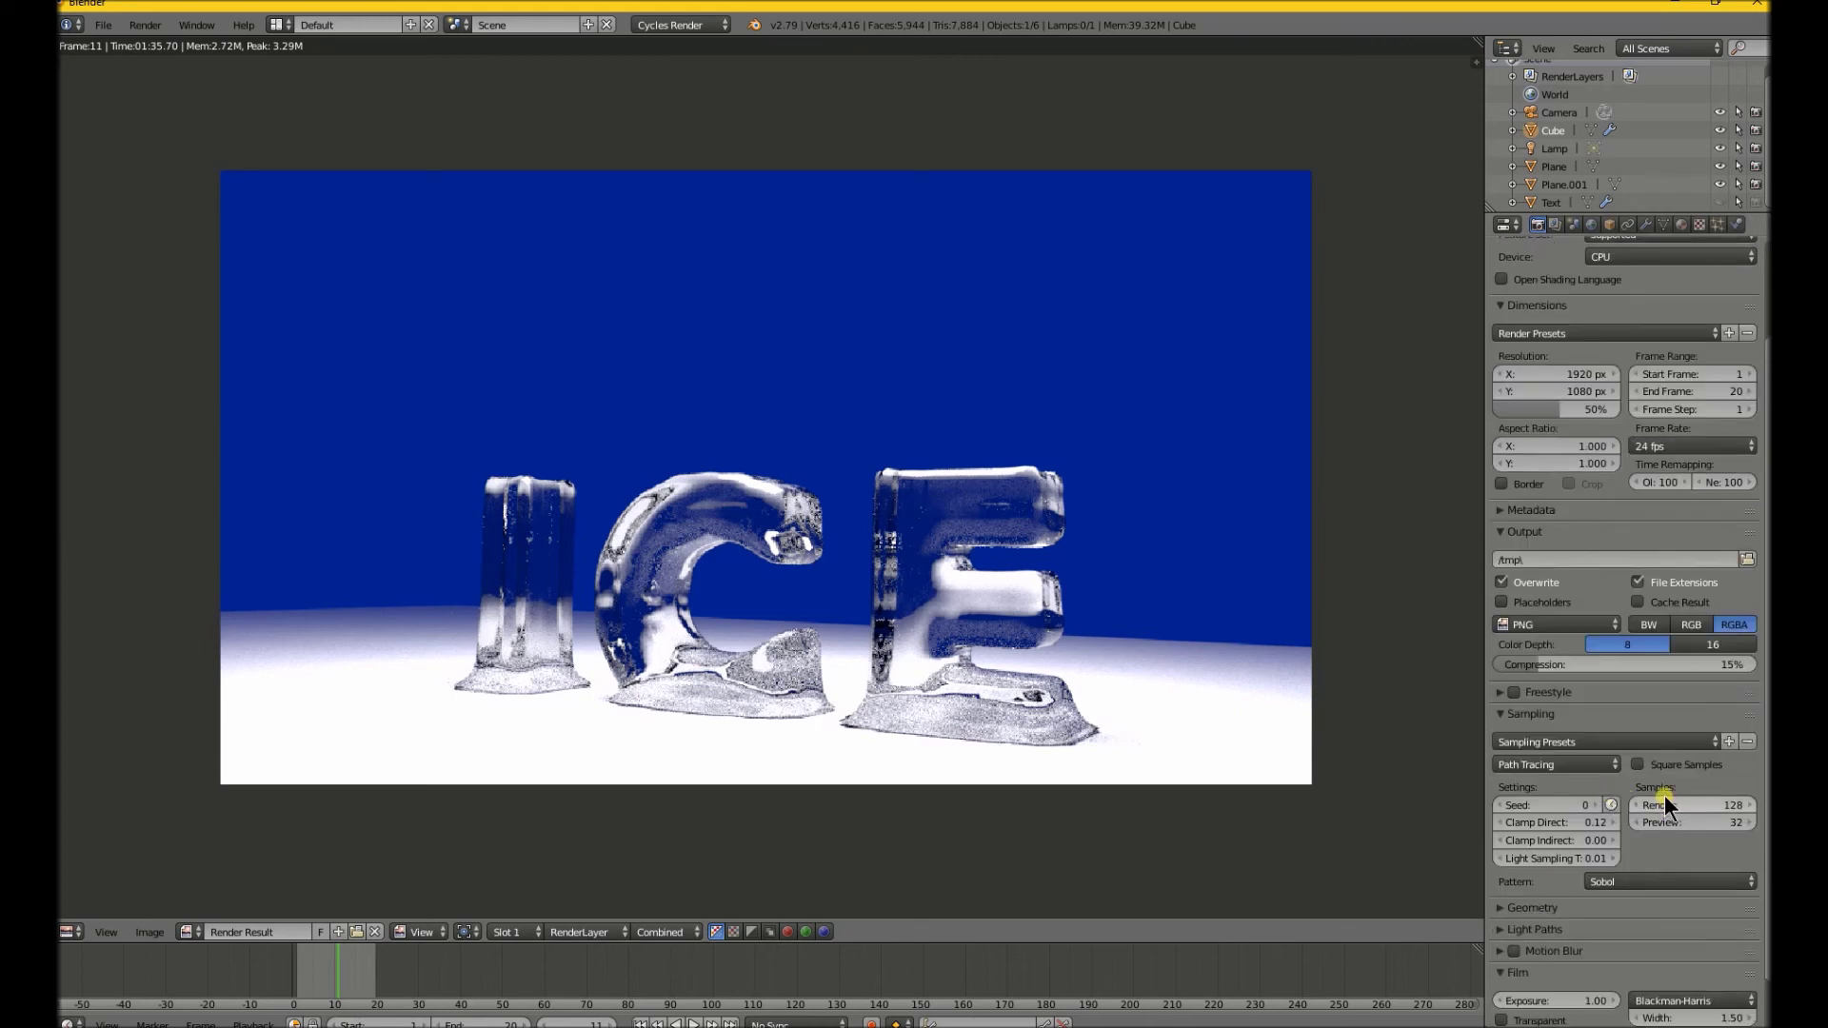
left_click_drag(1665, 810, 1704, 806)
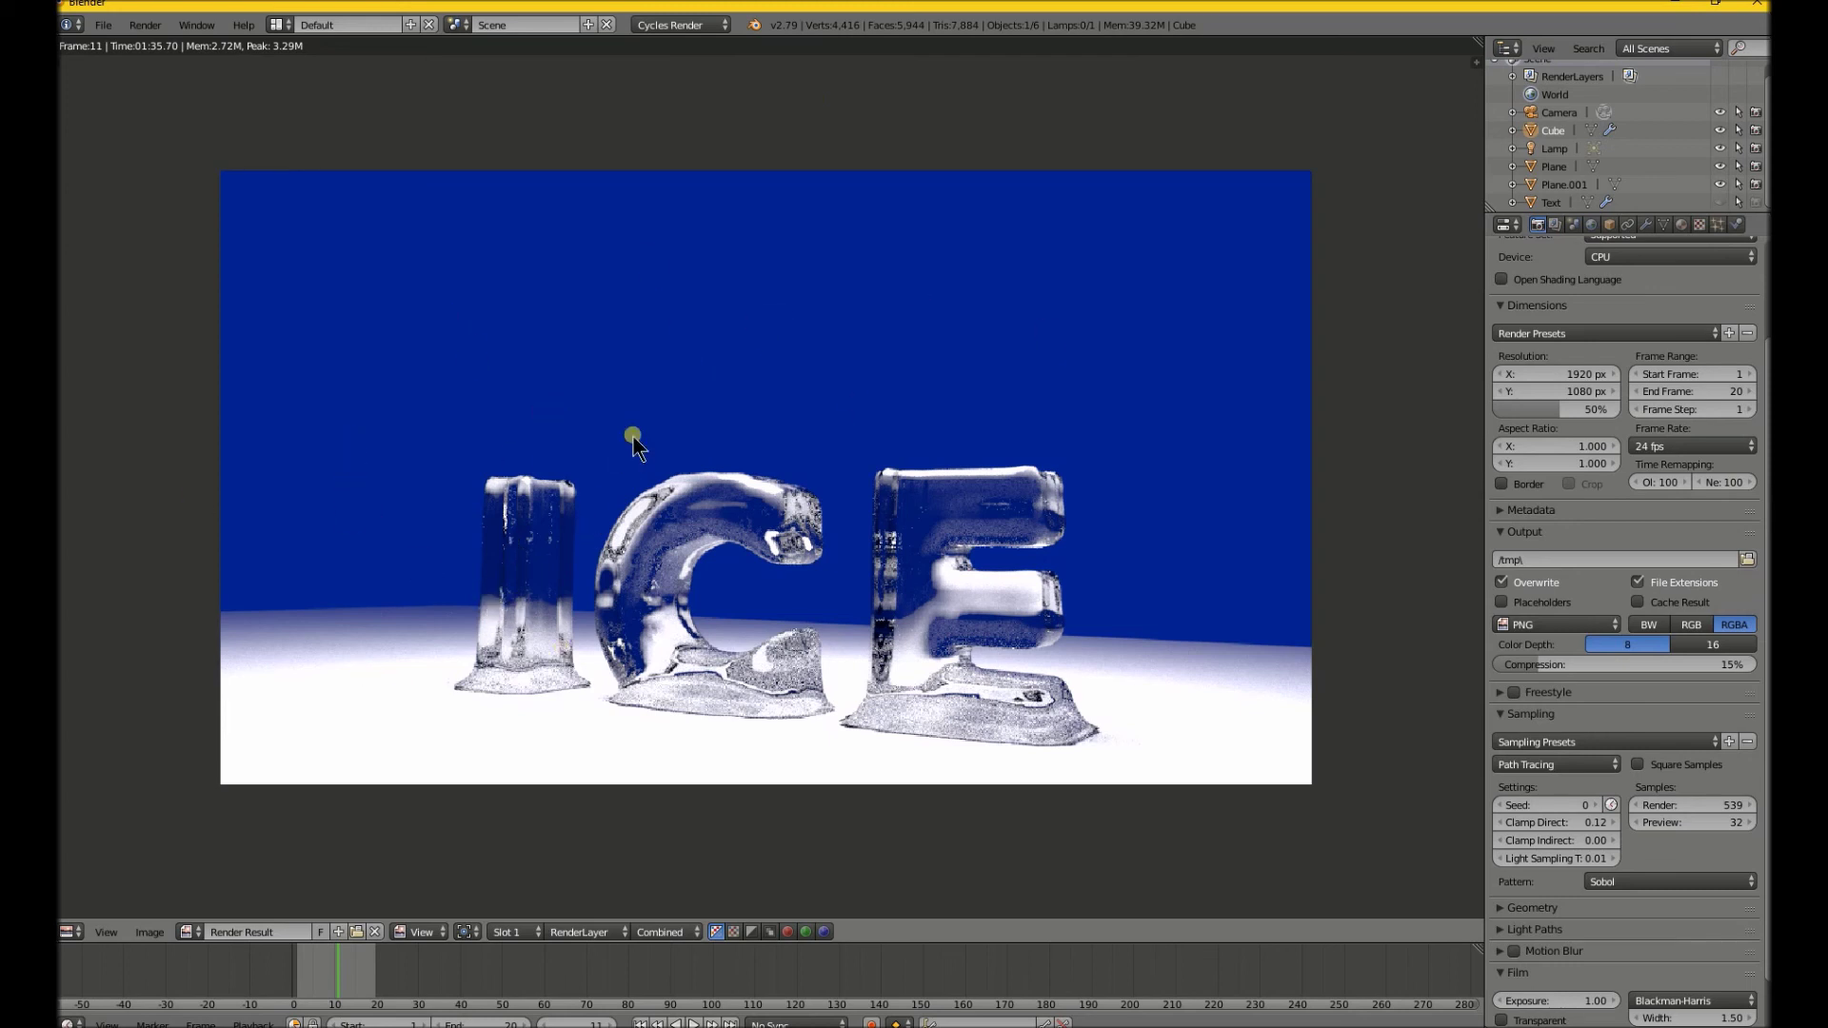
- Examine the rendered ICE letters at several magnifications, checking the glass surface and the melted bases
scroll(633, 440, "down", 2)
scroll(633, 440, "up", 2)
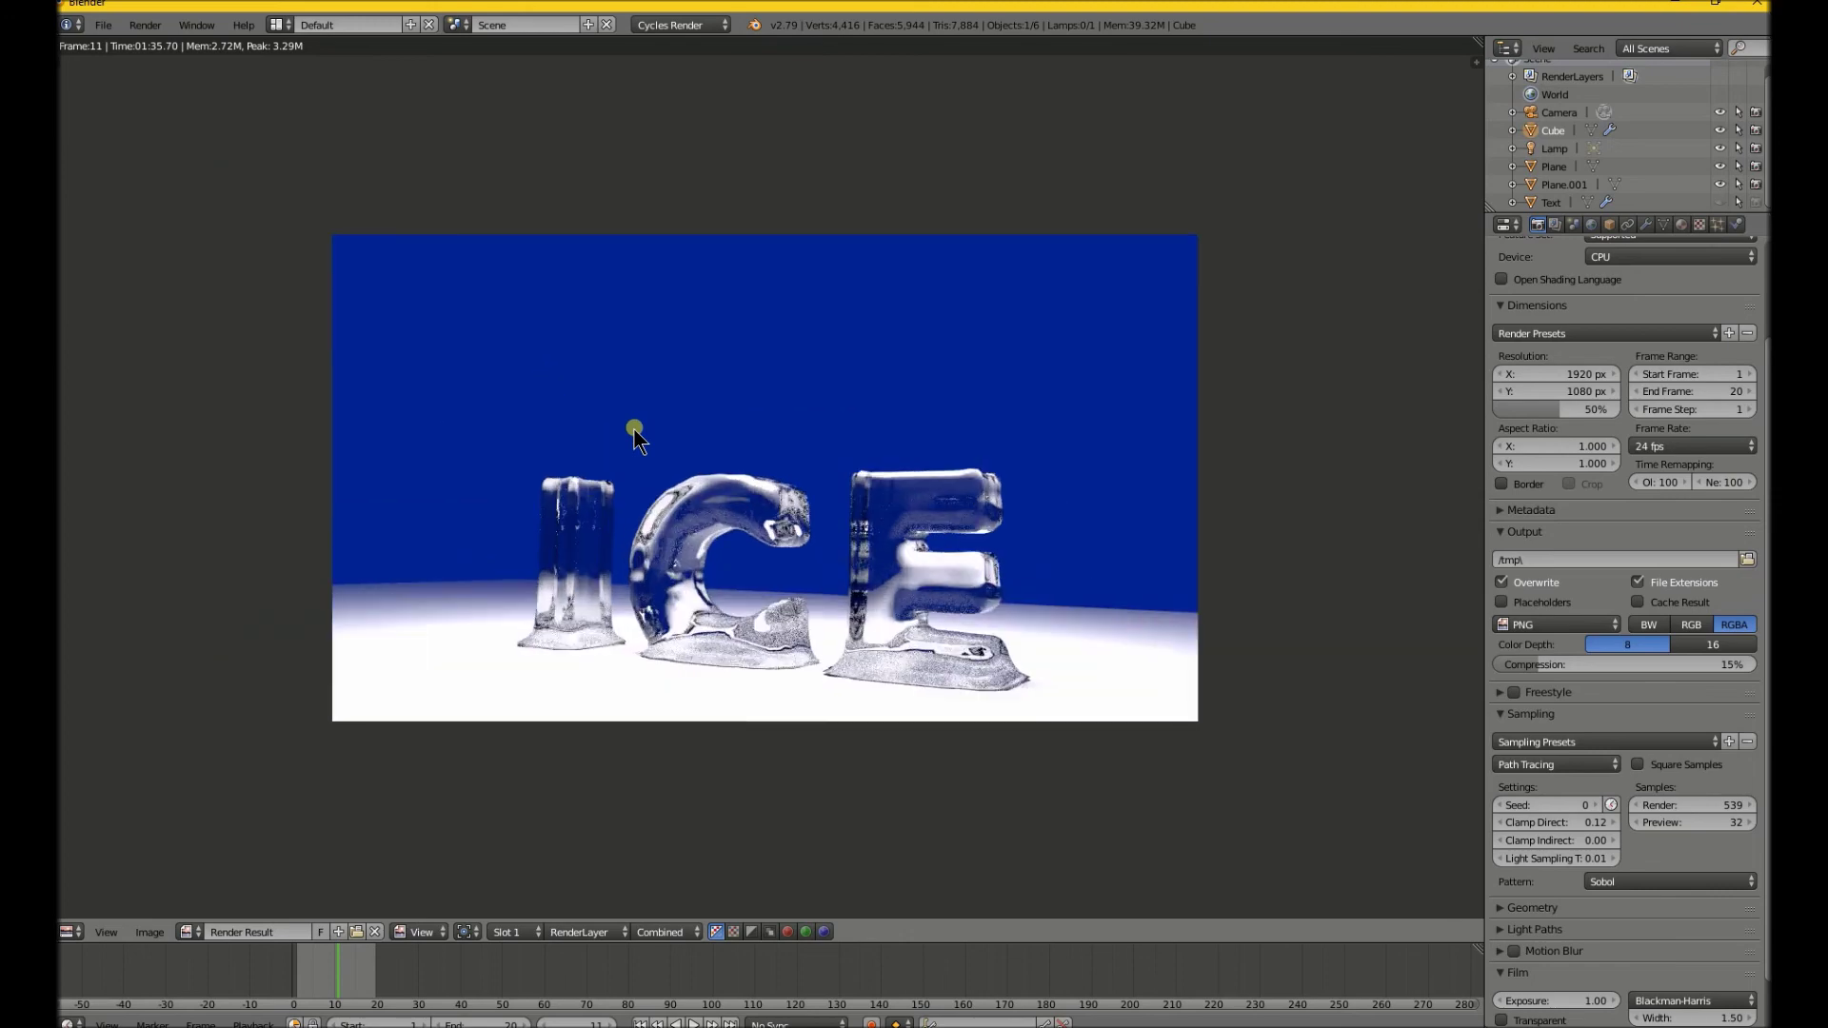
scroll(634, 438, "down", 1)
scroll(634, 438, "down", 3)
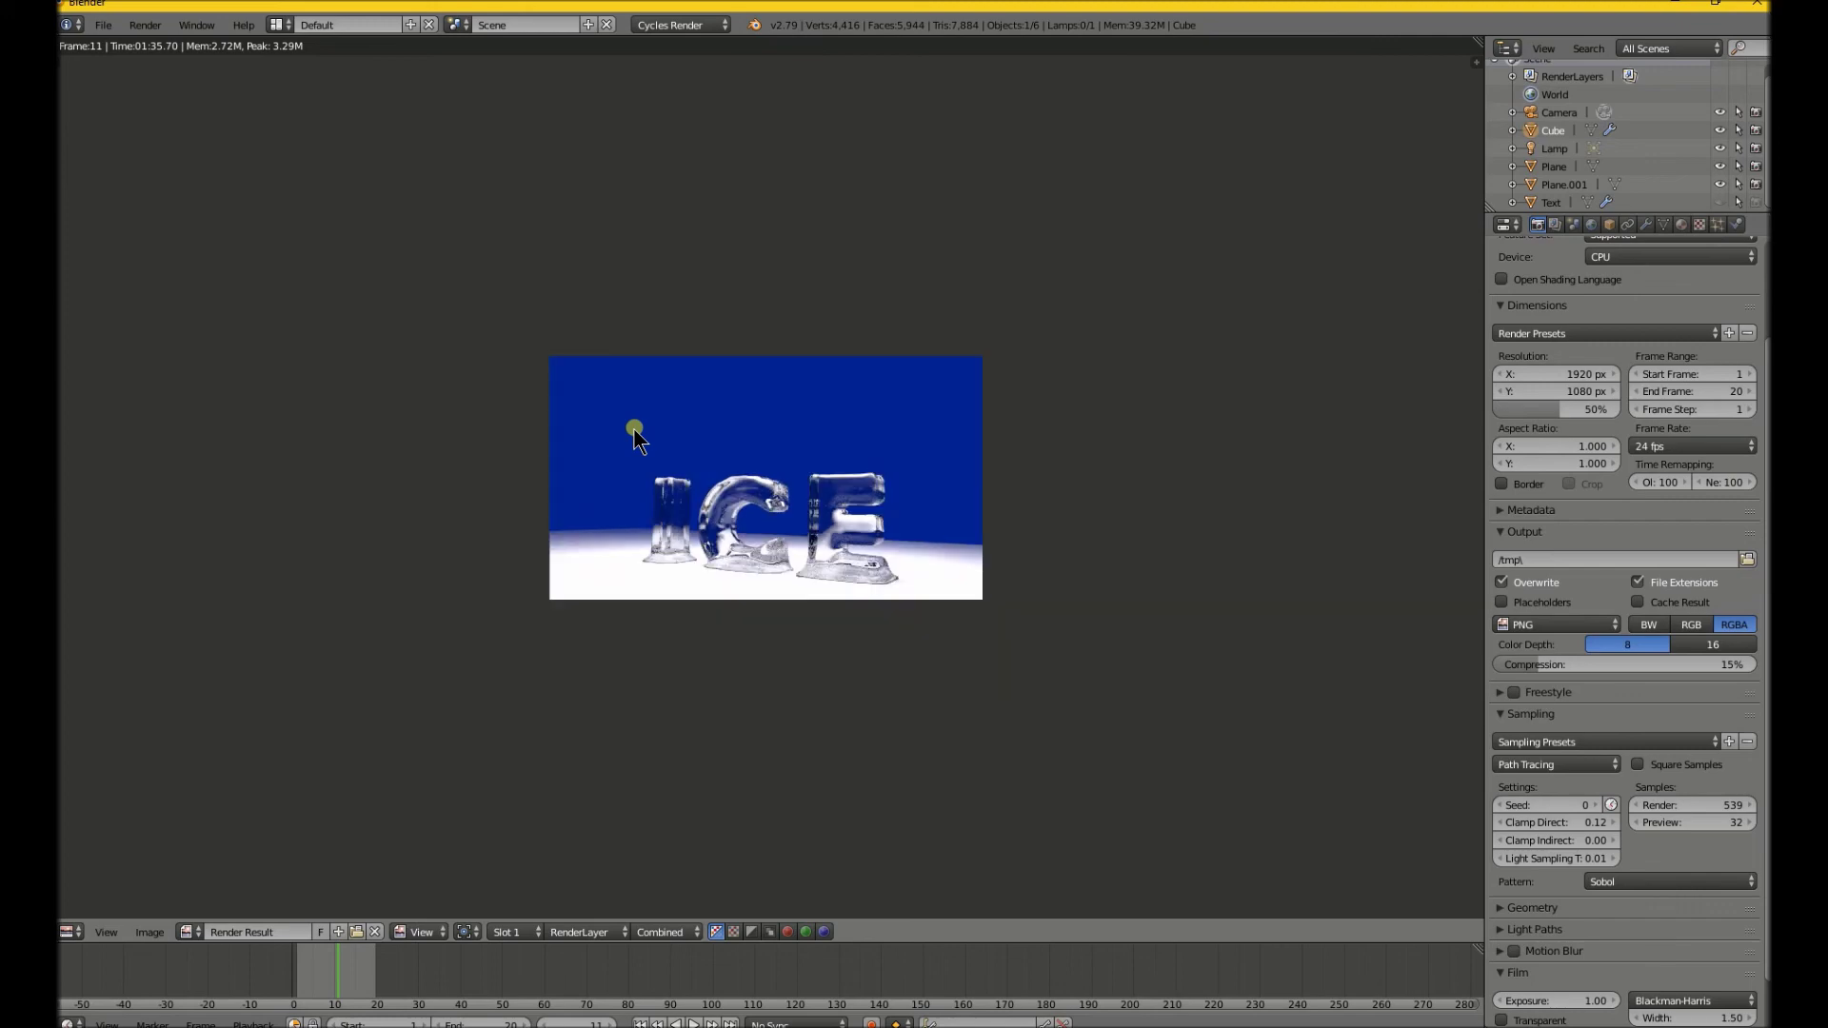
scroll(634, 438, "up", 4)
scroll(634, 438, "down", 3)
scroll(634, 438, "up", 4)
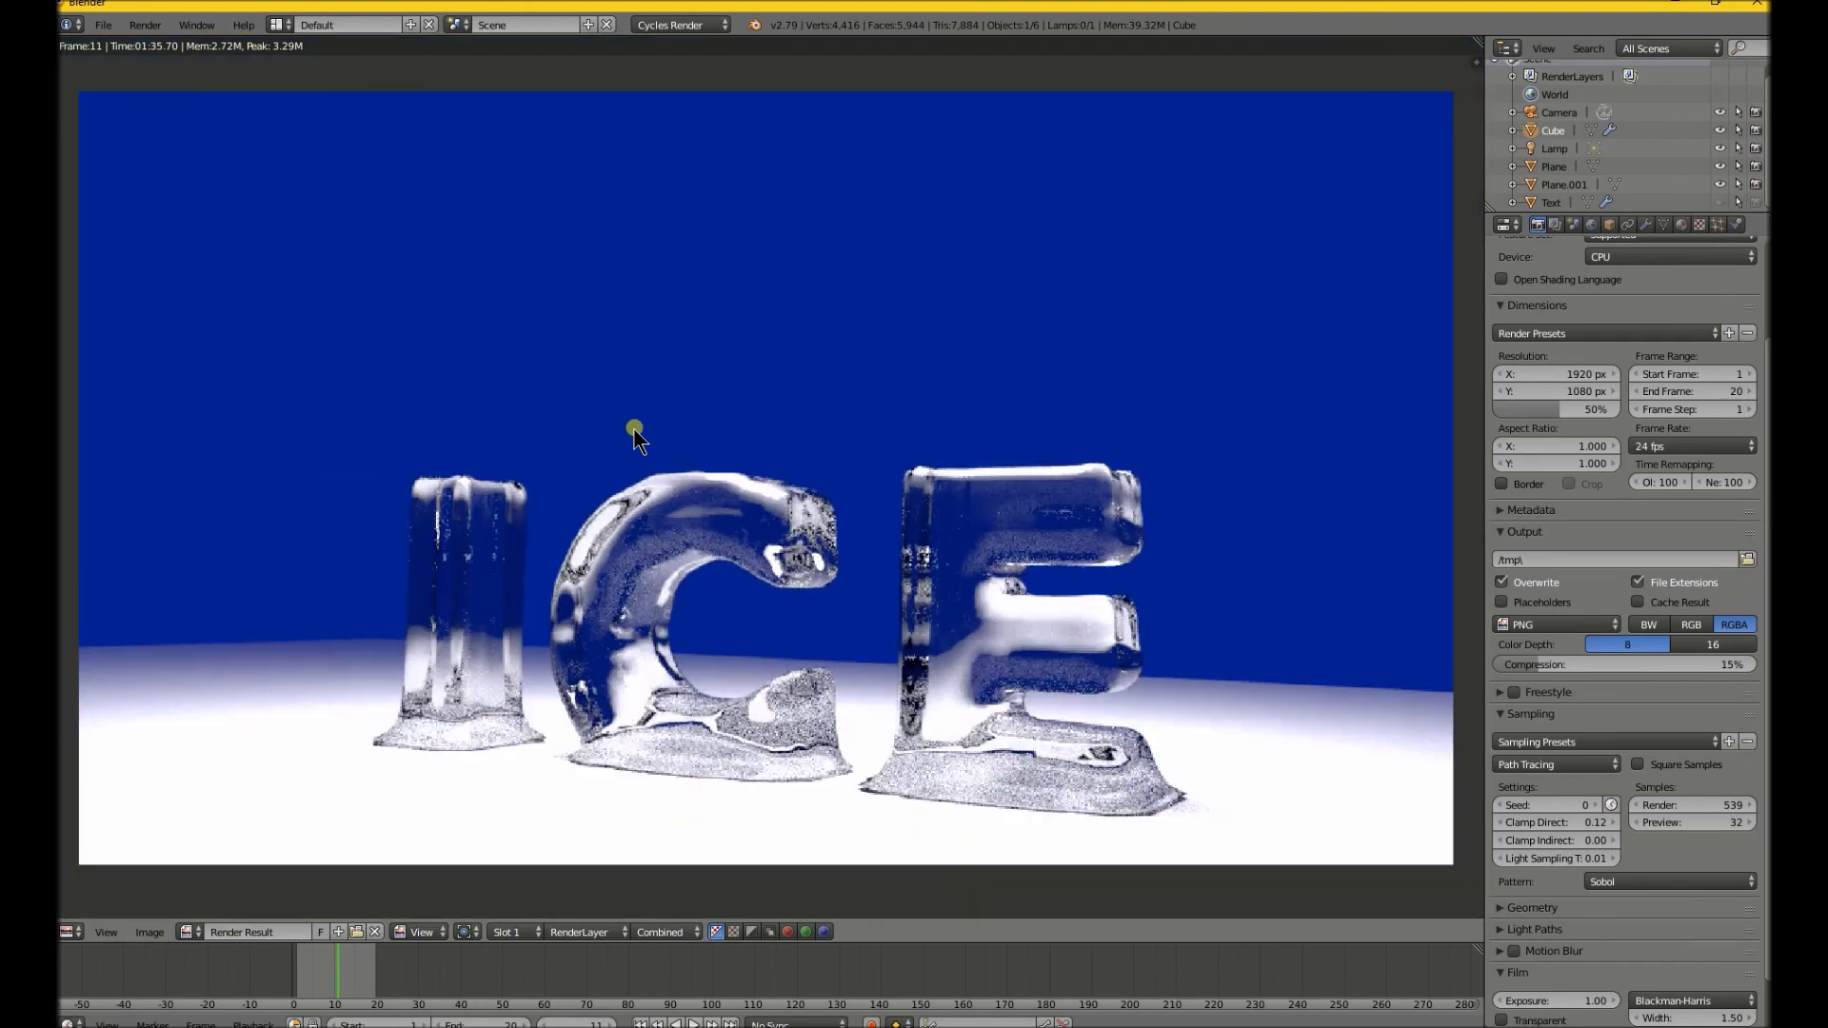
scroll(634, 438, "down", 4)
scroll(634, 438, "up", 1)
scroll(634, 438, "up", 1)
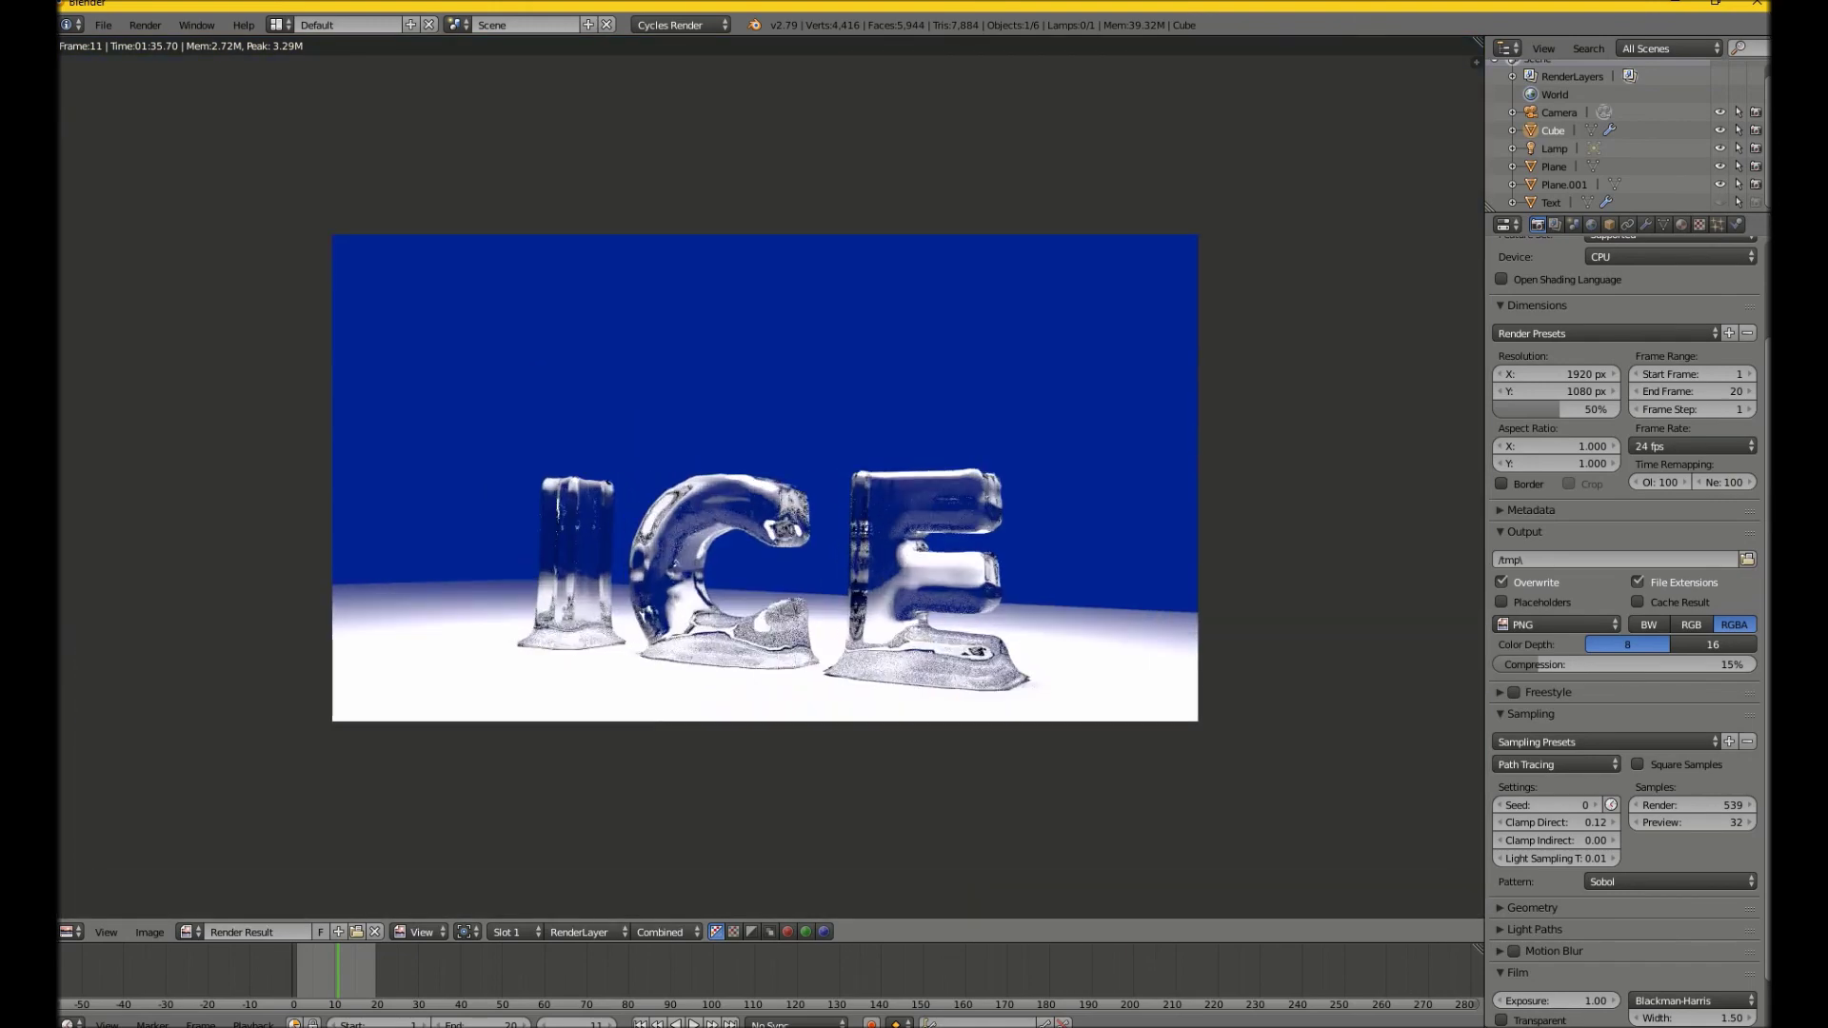